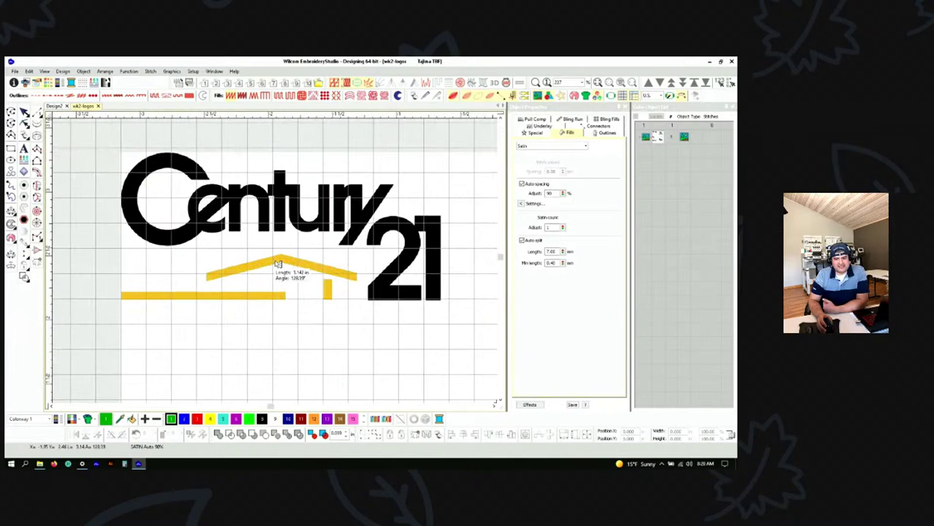
Turn on Dim Artwork so the logos fade, then zoom back in on the Century 21 logo
scroll(278, 263, up, 2)
scroll(279, 263, down, 2)
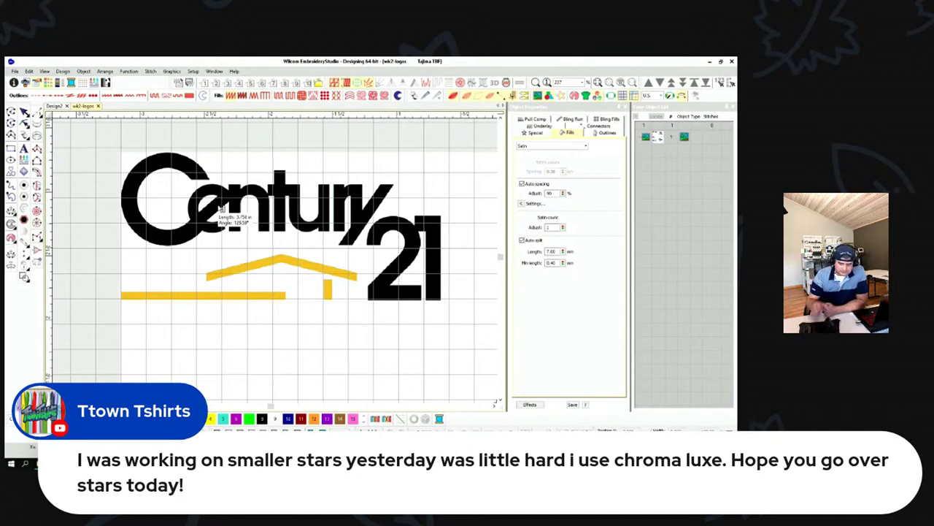
scroll(221, 210, down, 5)
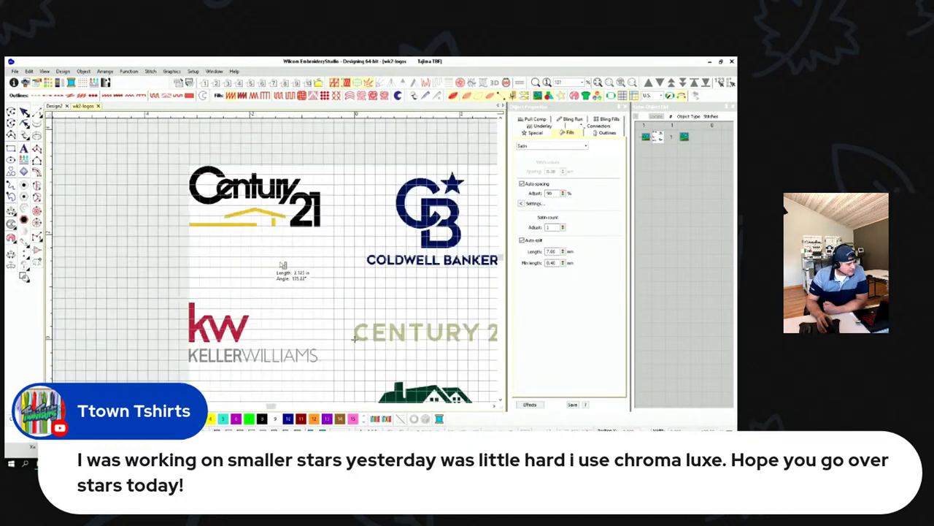
scroll(292, 272, up, 2)
scroll(292, 275, down, 2)
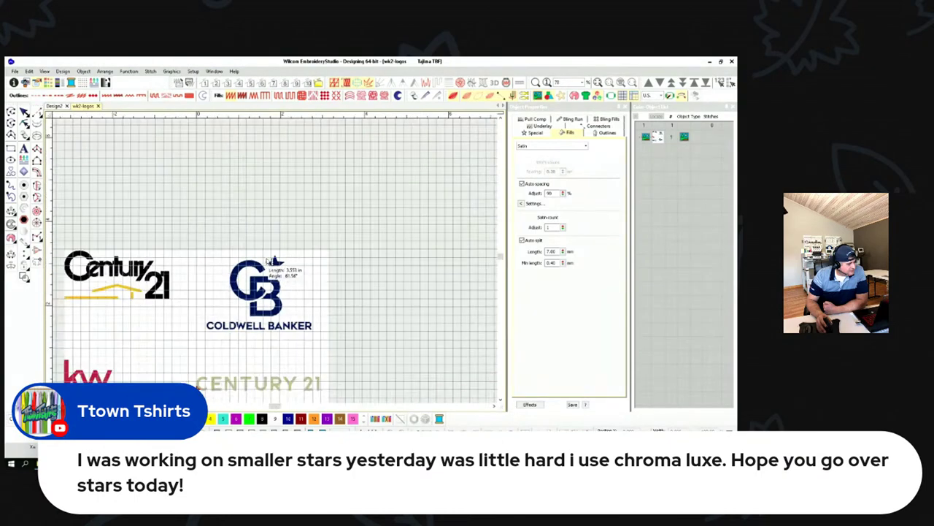
scroll(282, 270, up, 3)
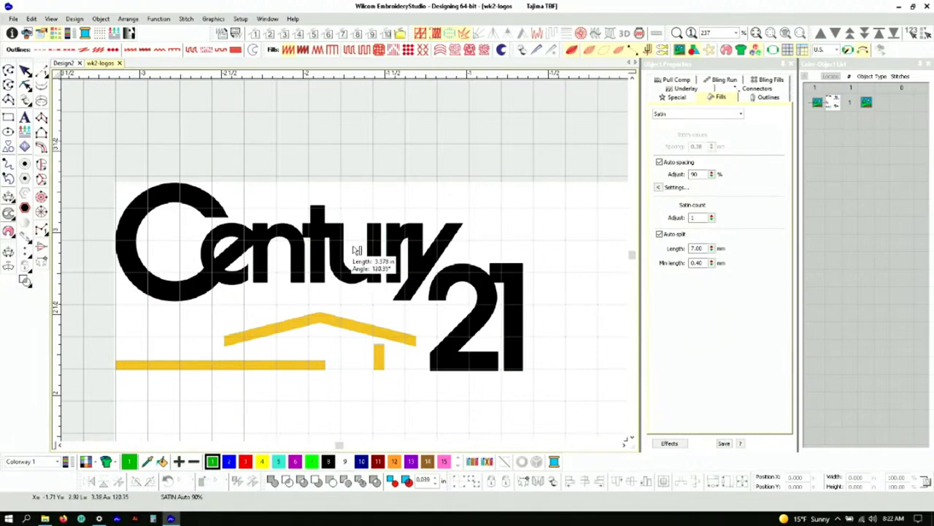
scroll(338, 268, down, 4)
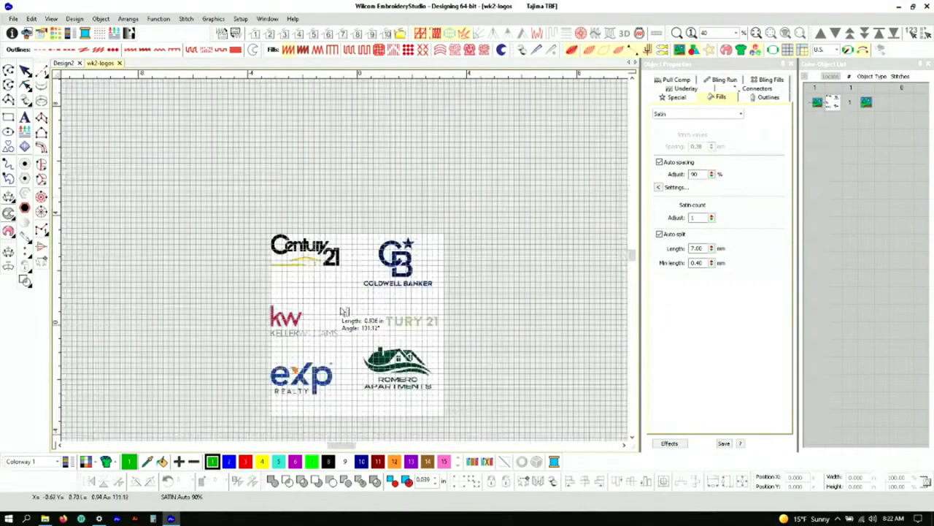
scroll(343, 306, up, 2)
scroll(348, 264, down, 1)
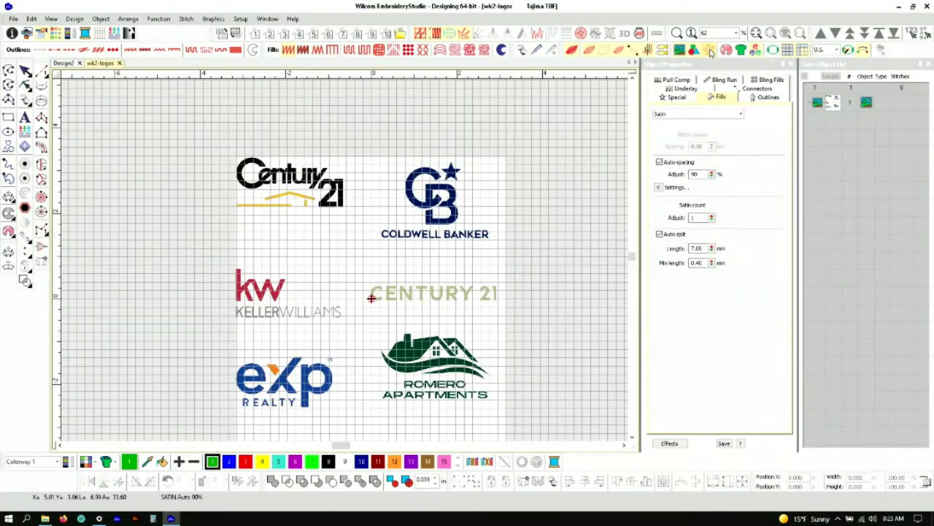
click(803, 49)
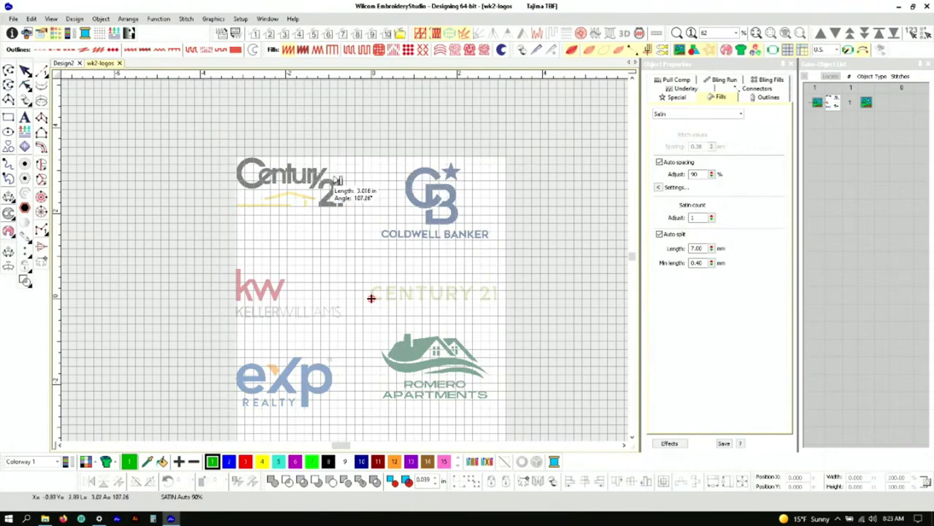
scroll(281, 192, up, 3)
scroll(350, 264, up, 3)
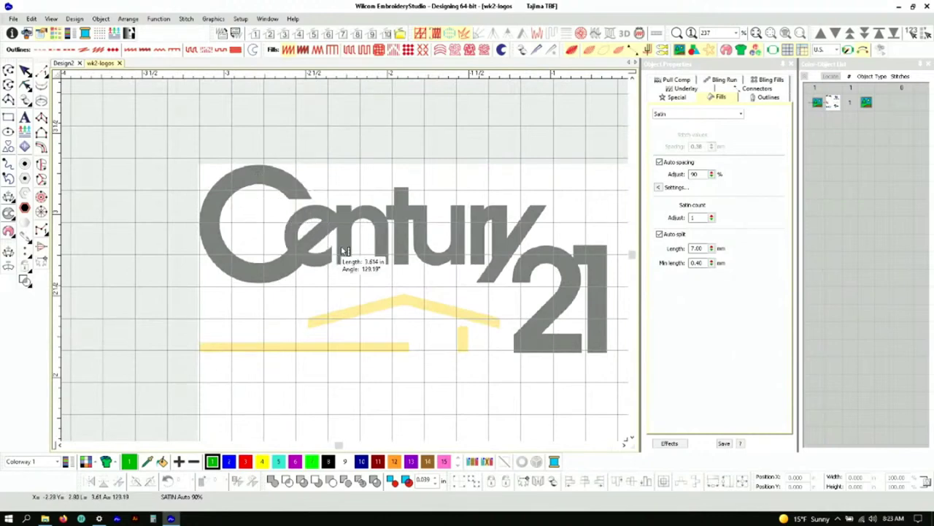
scroll(340, 248, down, 3)
Select the logo bitmap in the Color-Object List and lock it in place
click(833, 104)
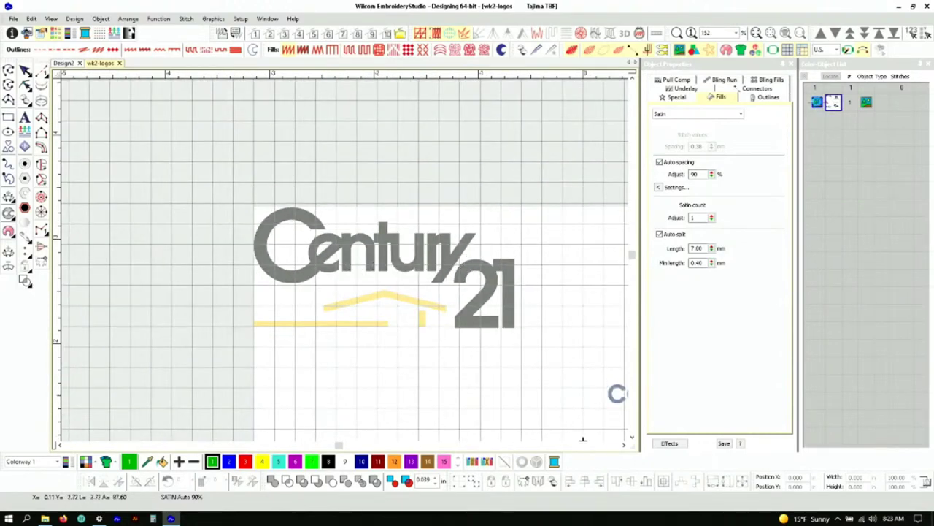
key(Escape)
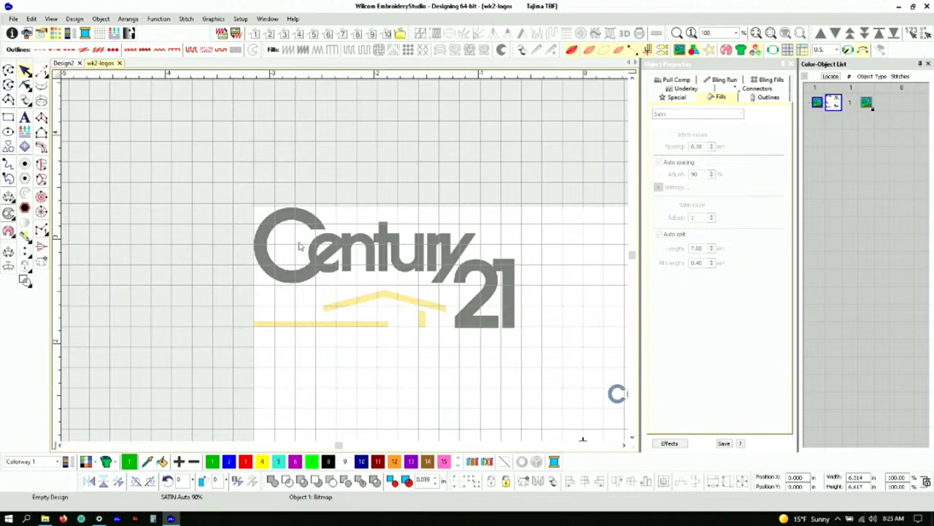
scroll(301, 246, up, 2)
scroll(343, 265, down, 3)
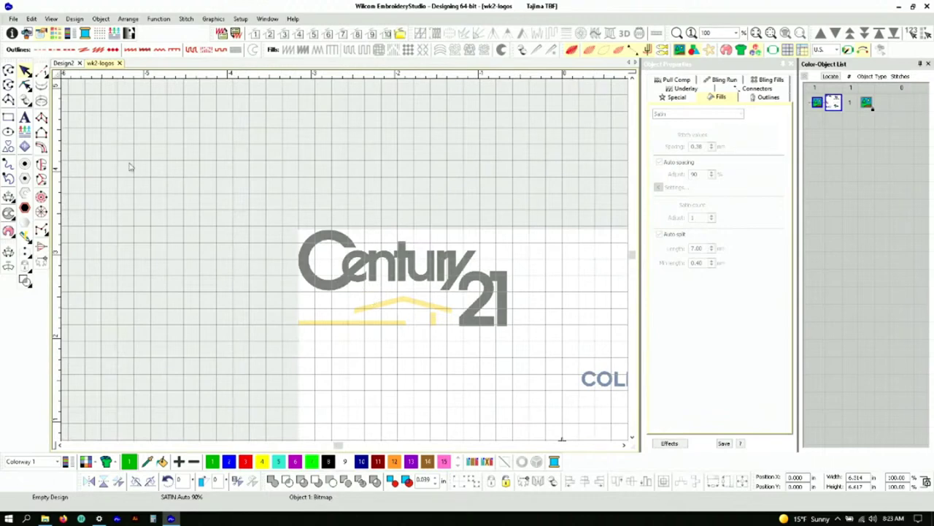
Draw a five-point test satin column with Input A, then delete it
click(42, 117)
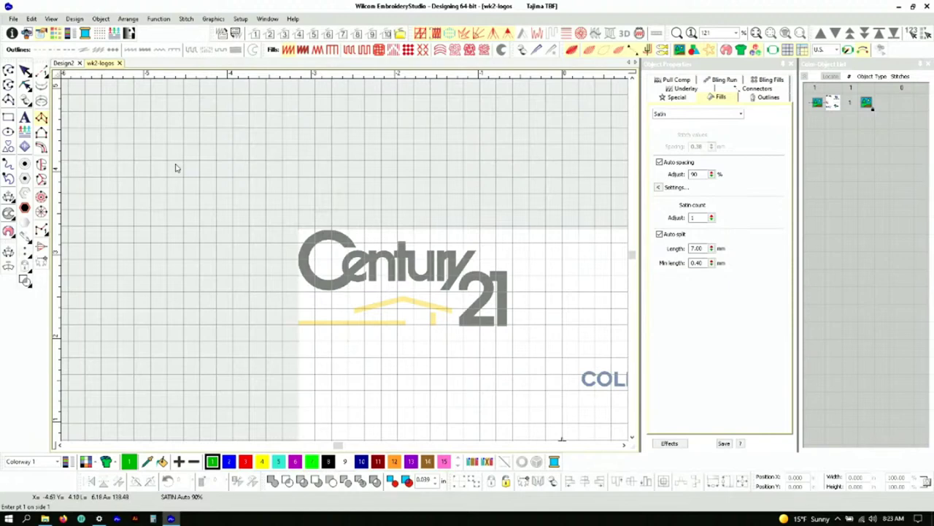
click(213, 149)
click(274, 193)
click(187, 262)
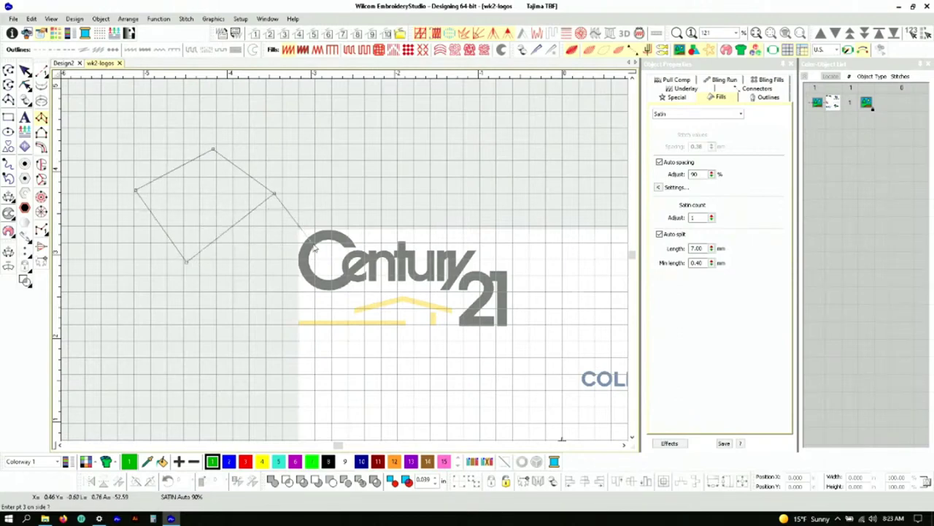
click(337, 238)
click(309, 323)
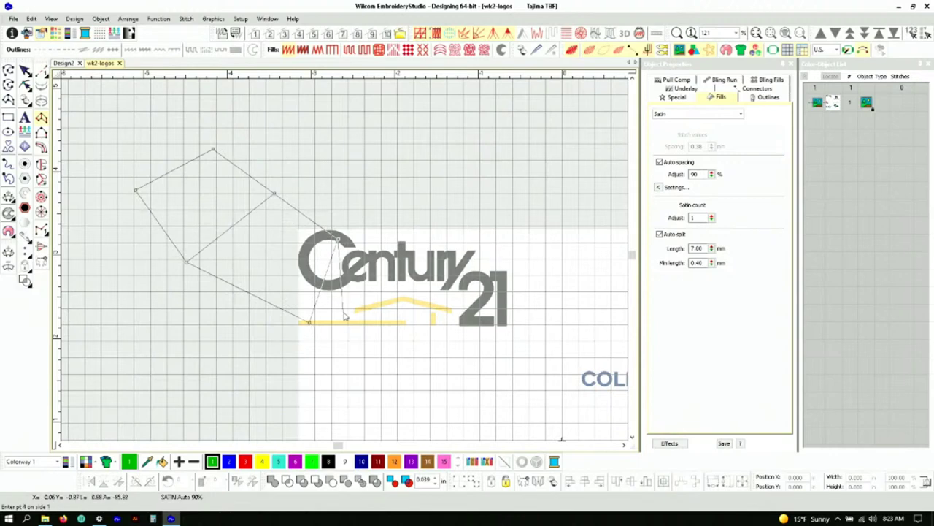
key(Return)
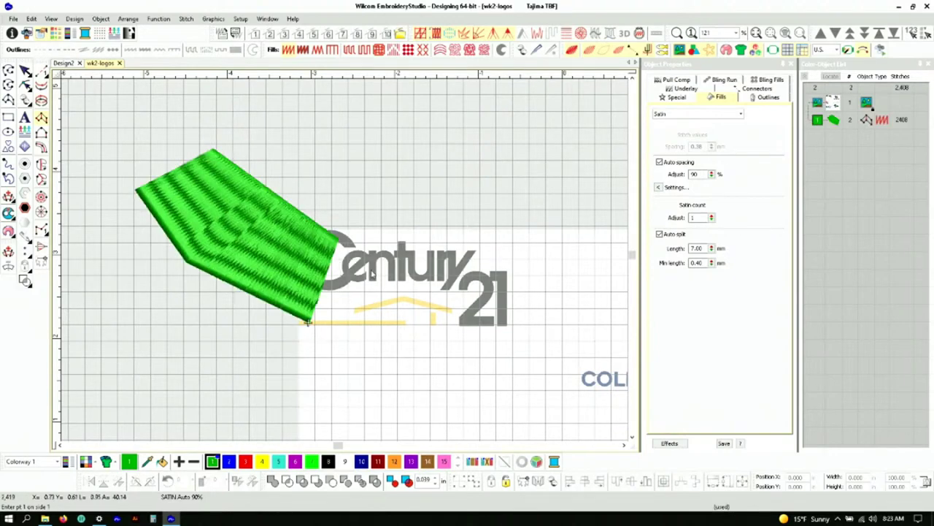
key(Escape)
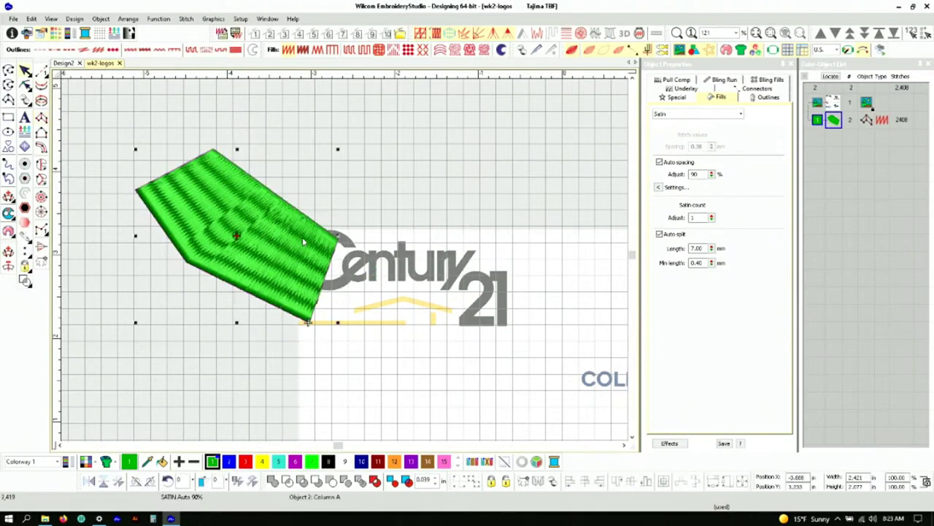
key(Delete)
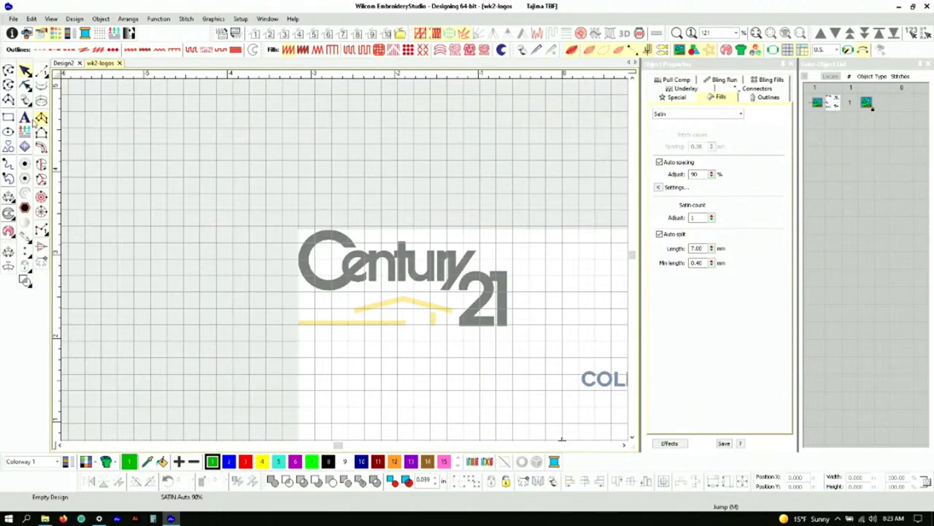
Pick the Run tool, zoom in, and close the Object Properties and Color-Object List panes
click(42, 71)
scroll(344, 259, up, 3)
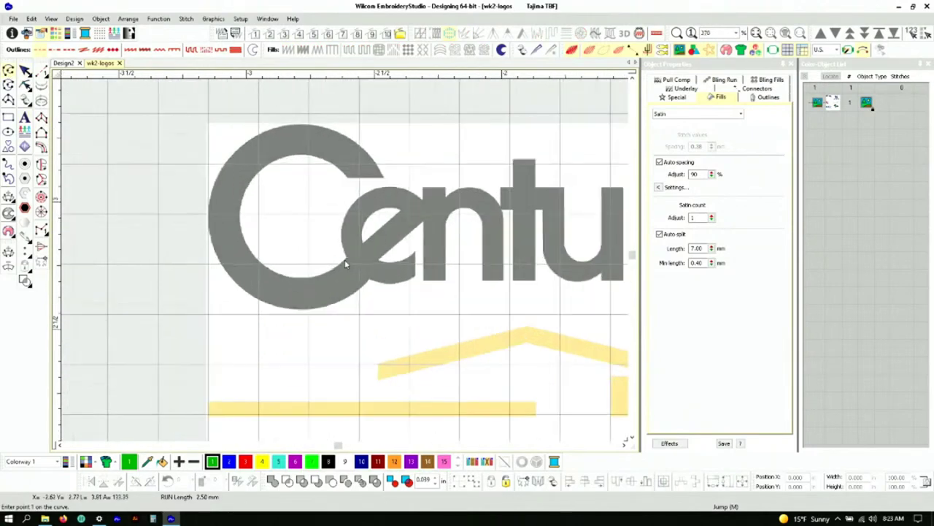
click(789, 64)
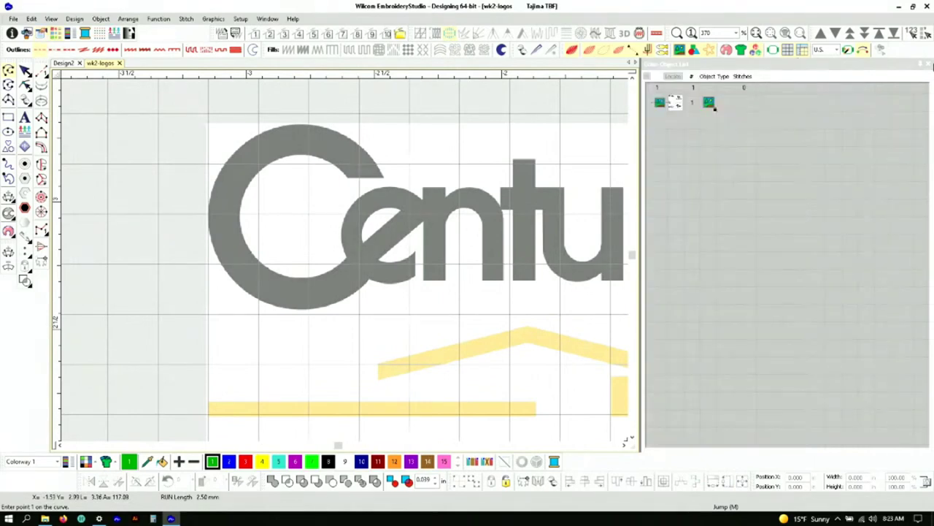
click(929, 65)
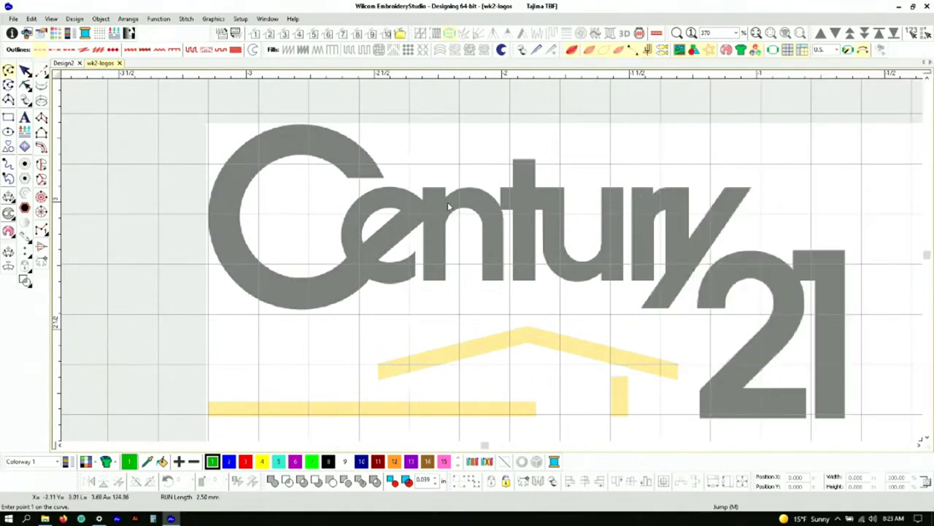
Measure the logo's width from the C's left edge: 2.500 in
click(351, 198)
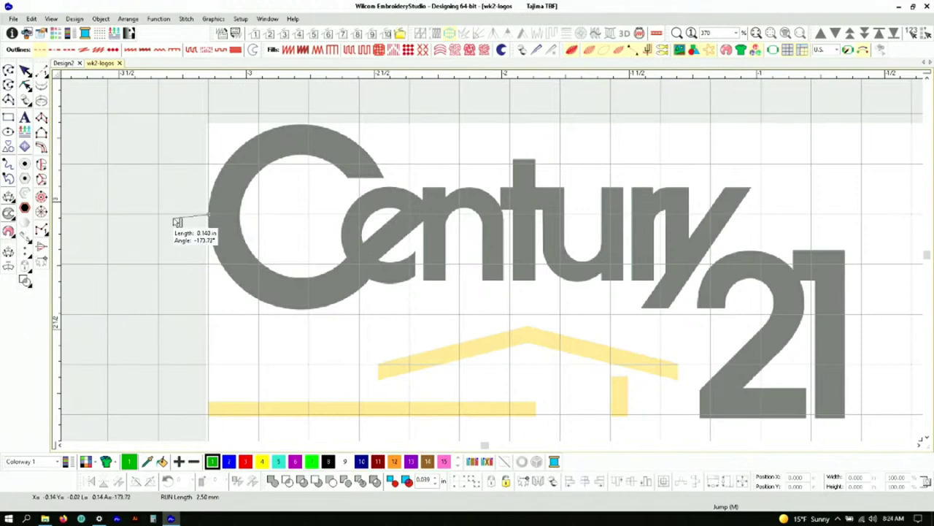
click(210, 217)
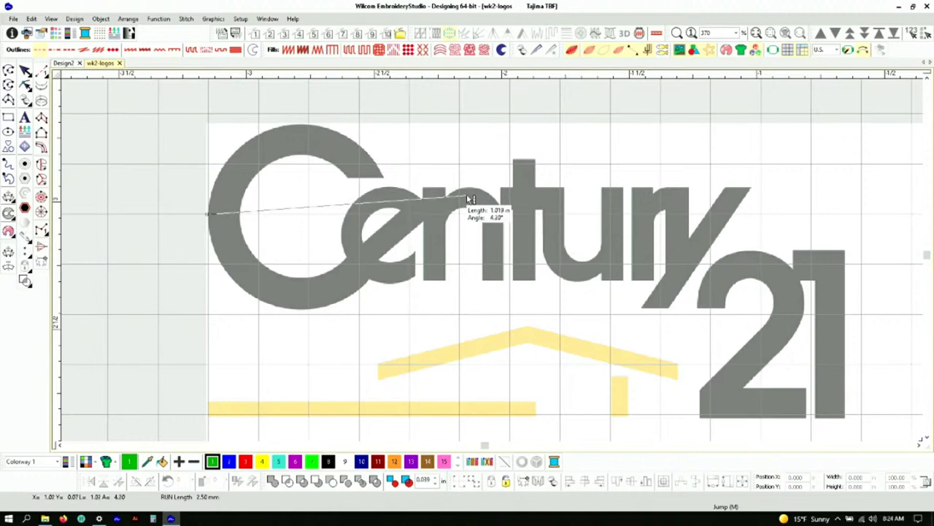
click(846, 217)
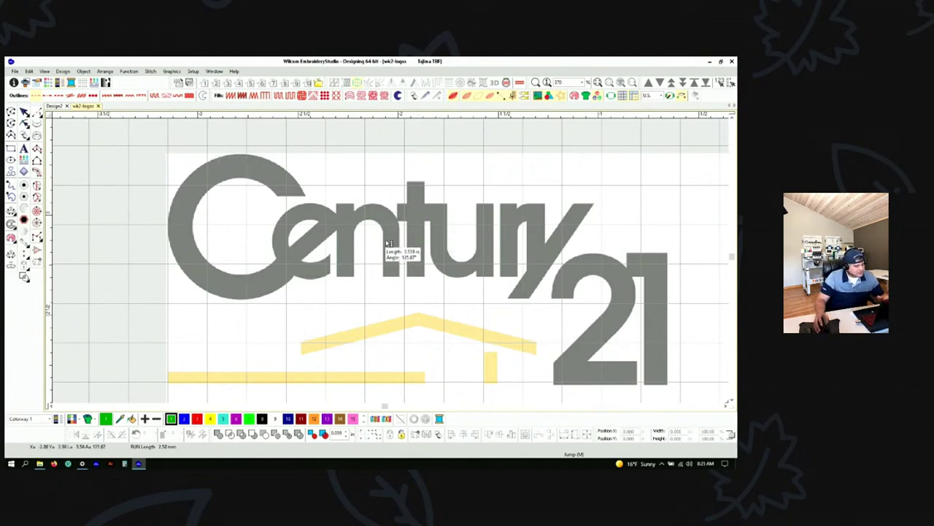
click(64, 71)
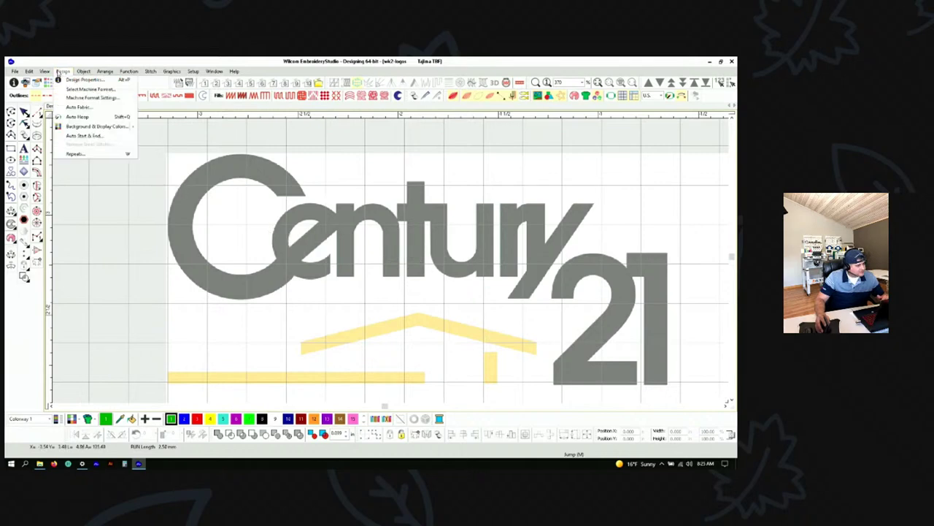
mouse_move(50, 72)
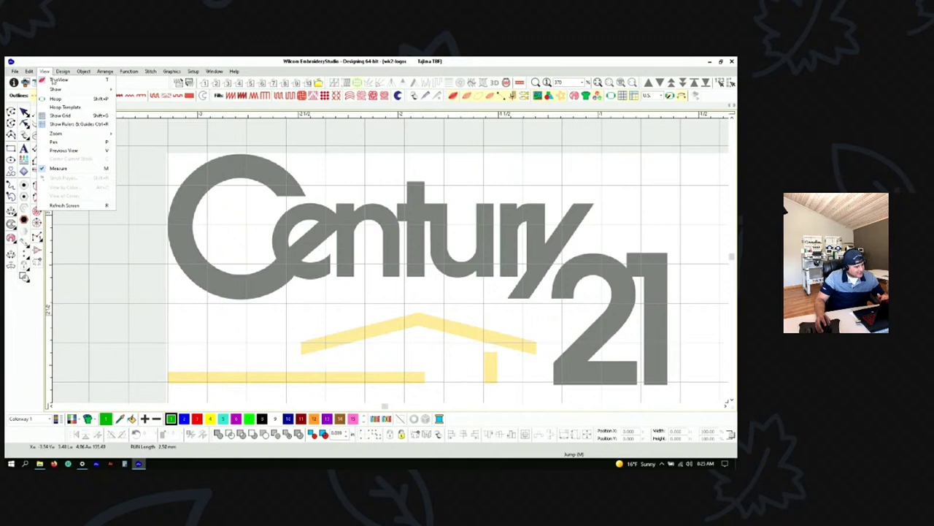
click(44, 71)
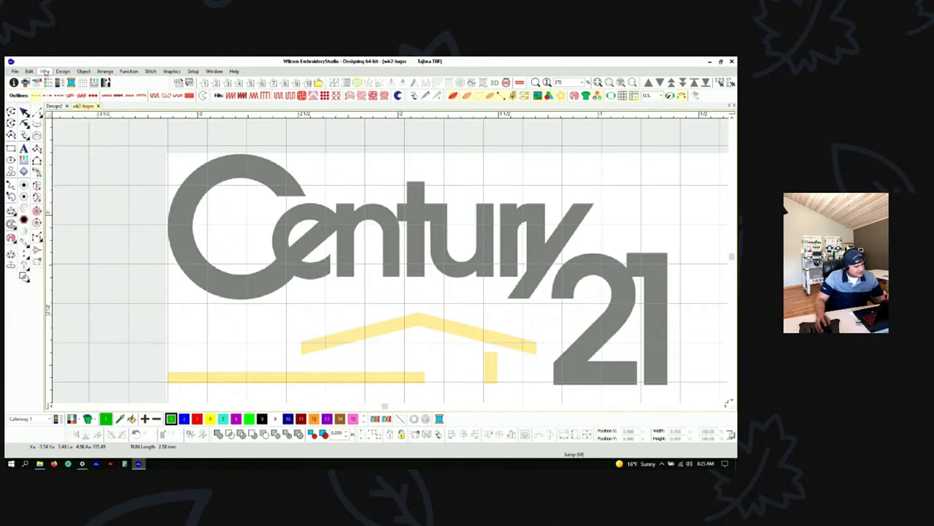
click(46, 72)
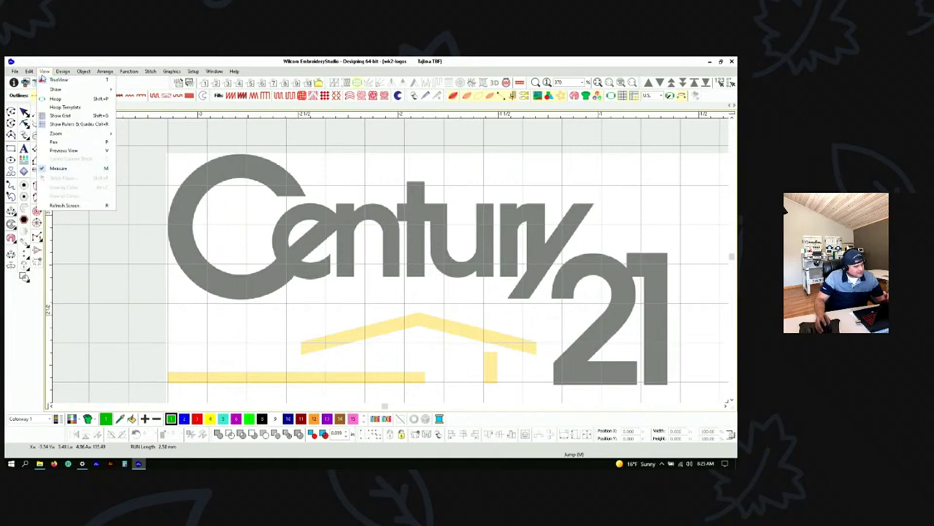
click(75, 170)
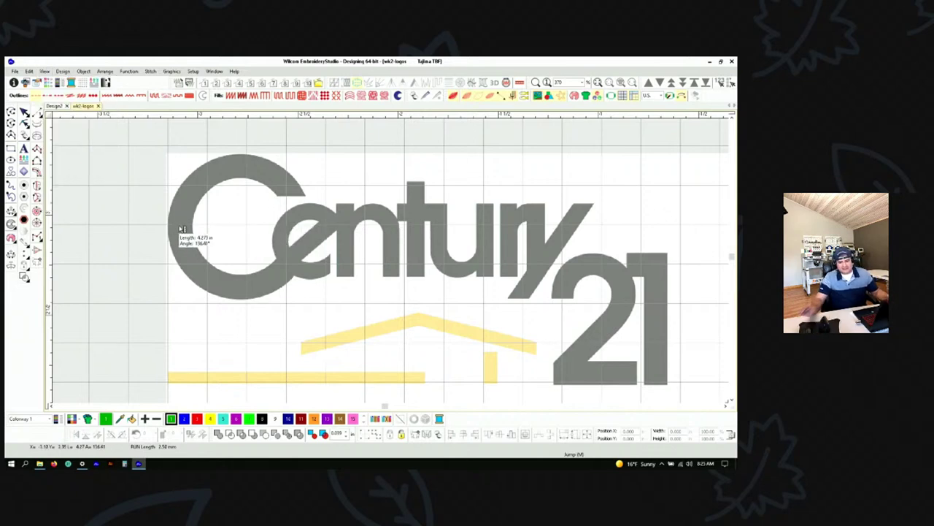
key(Escape)
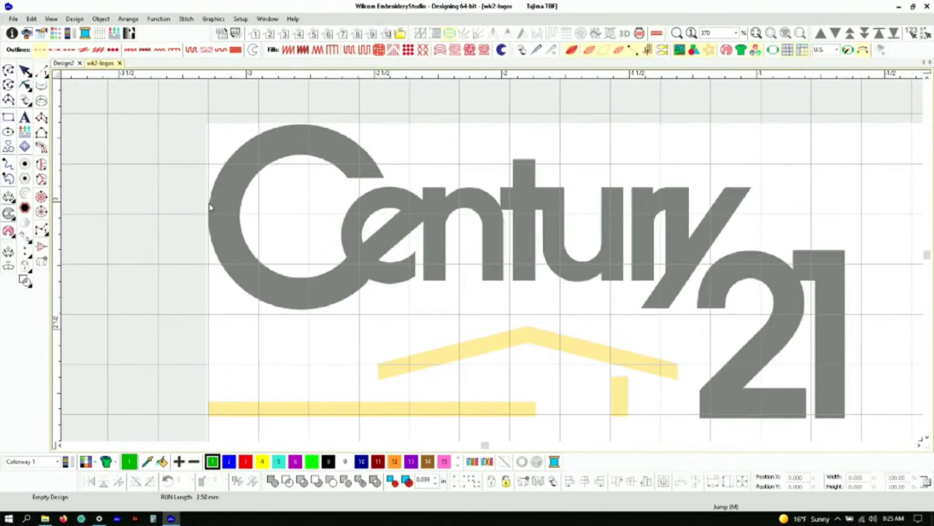
Trace the C with a four-point Open Curve run line
click(8, 70)
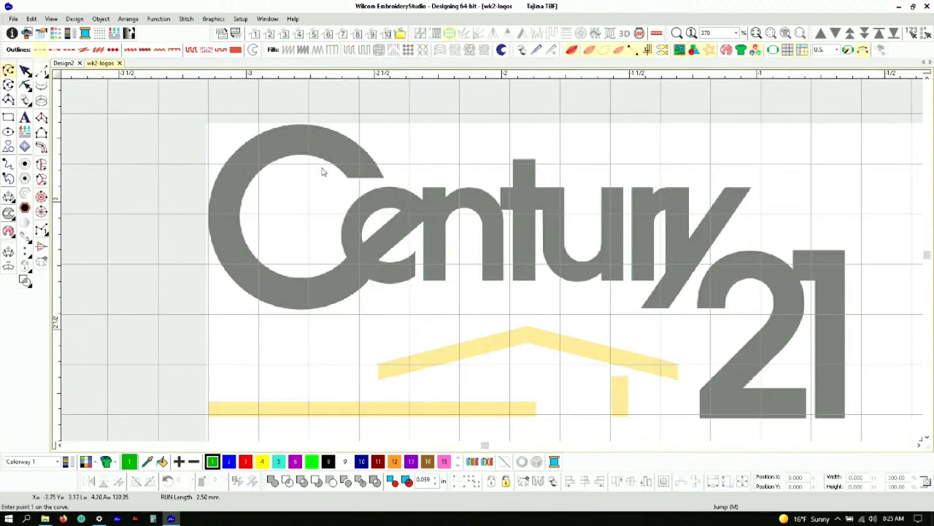
click(367, 176)
click(294, 142)
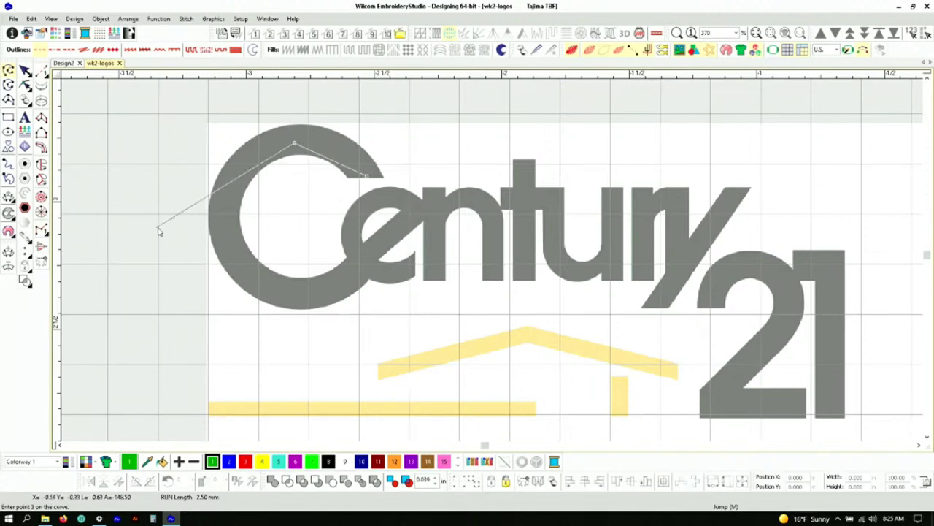
click(296, 297)
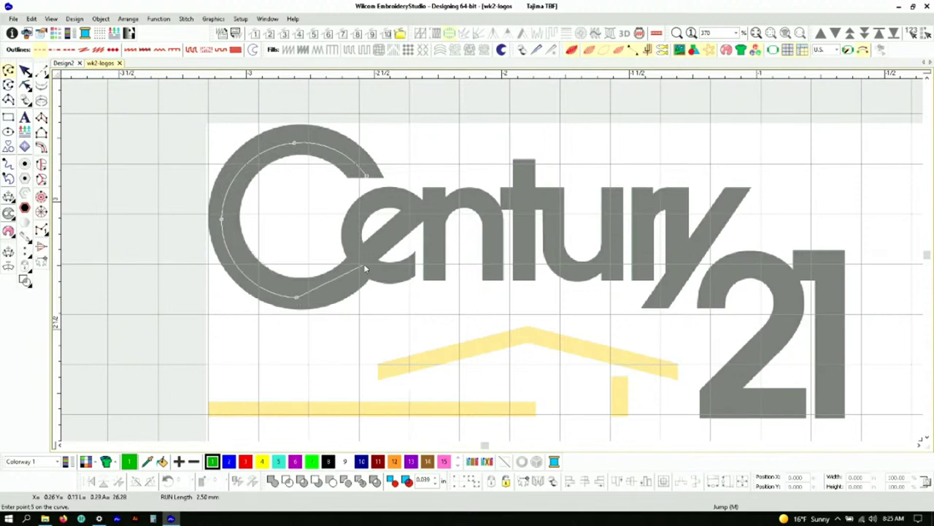
click(364, 264)
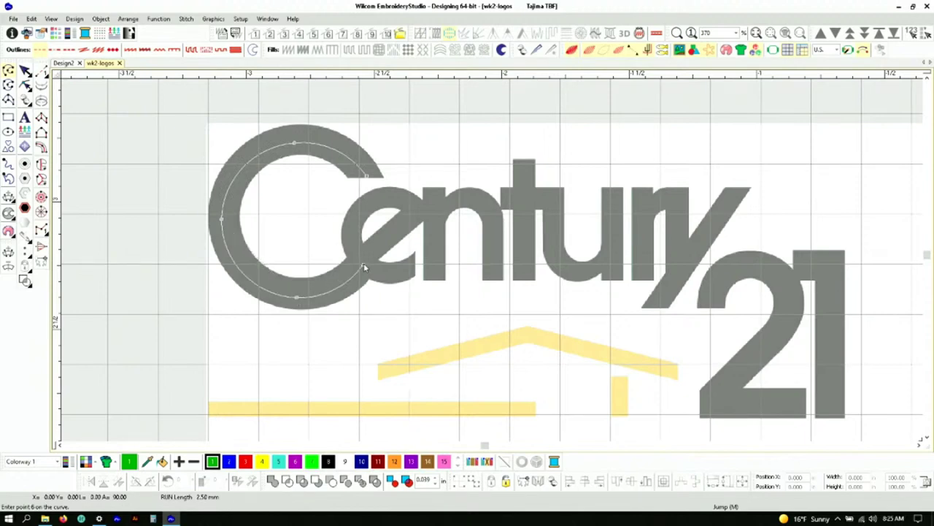
key(Return)
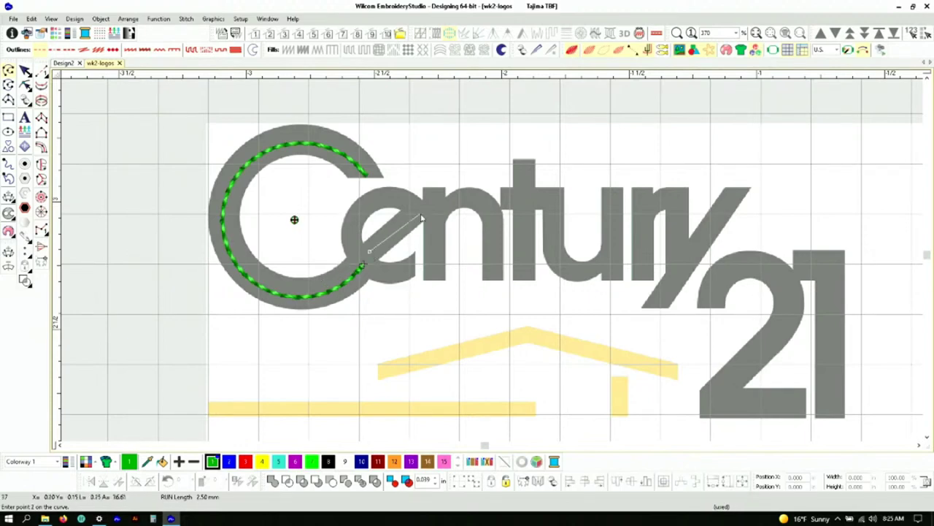
Trace the e's crossbar and outline with a four-point run line
click(369, 203)
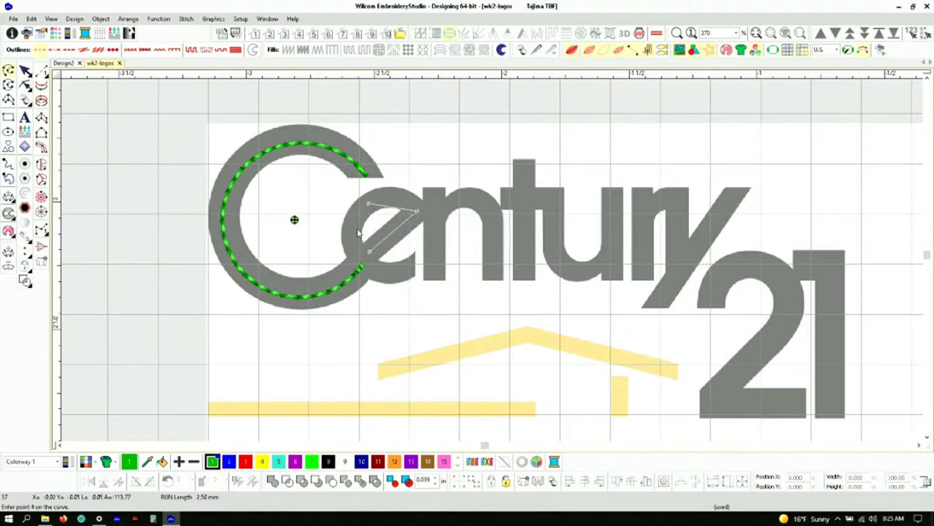
click(351, 241)
click(382, 272)
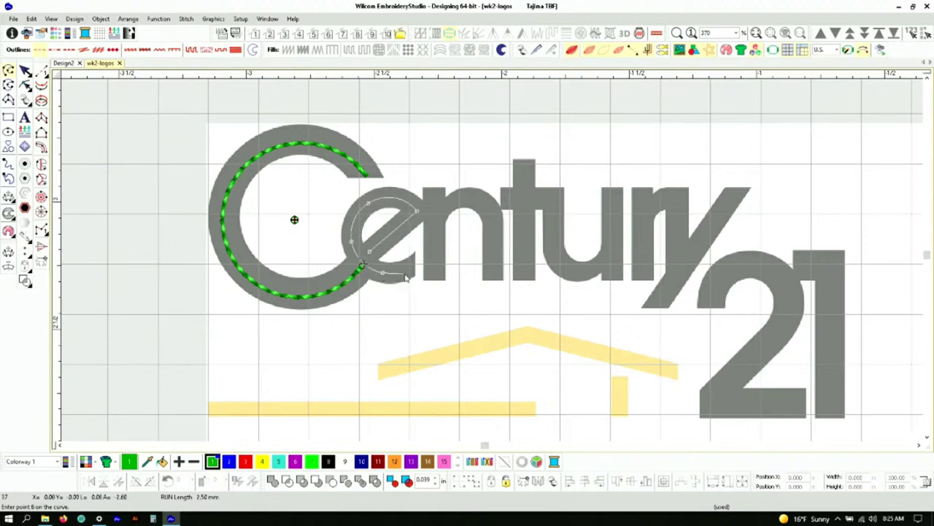
click(407, 270)
key(Return)
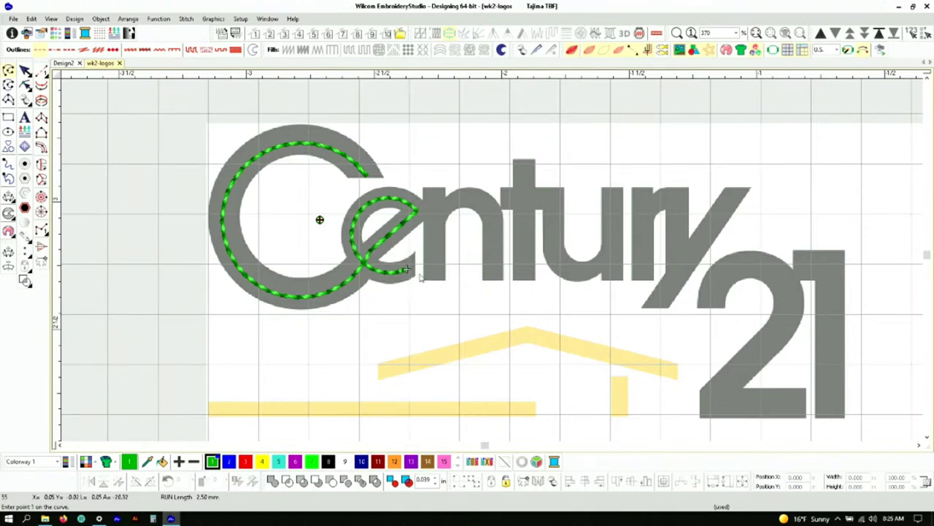
scroll(423, 276, up, 5)
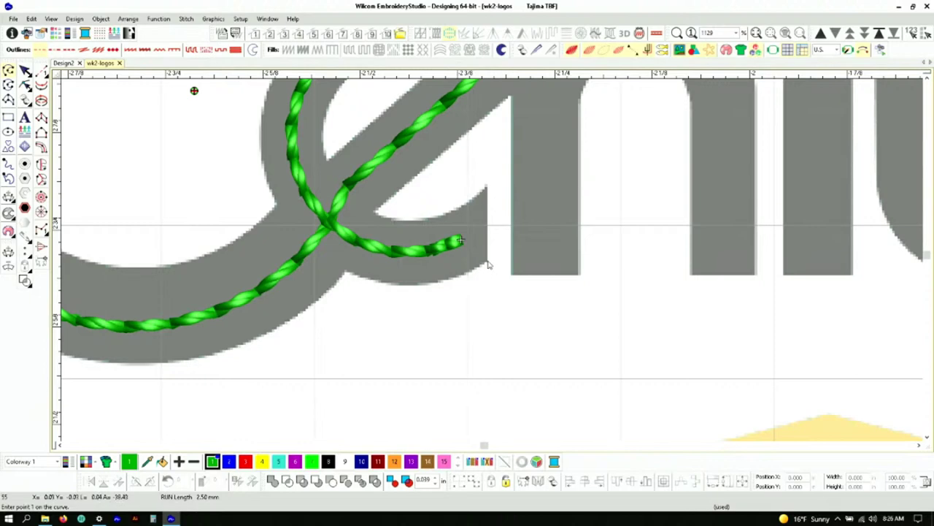
scroll(493, 265, down, 4)
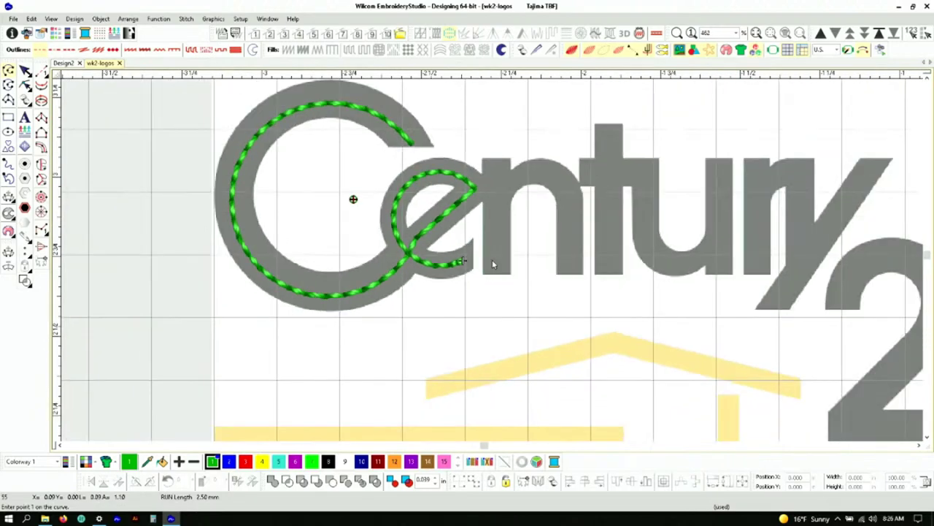
scroll(492, 259, up, 3)
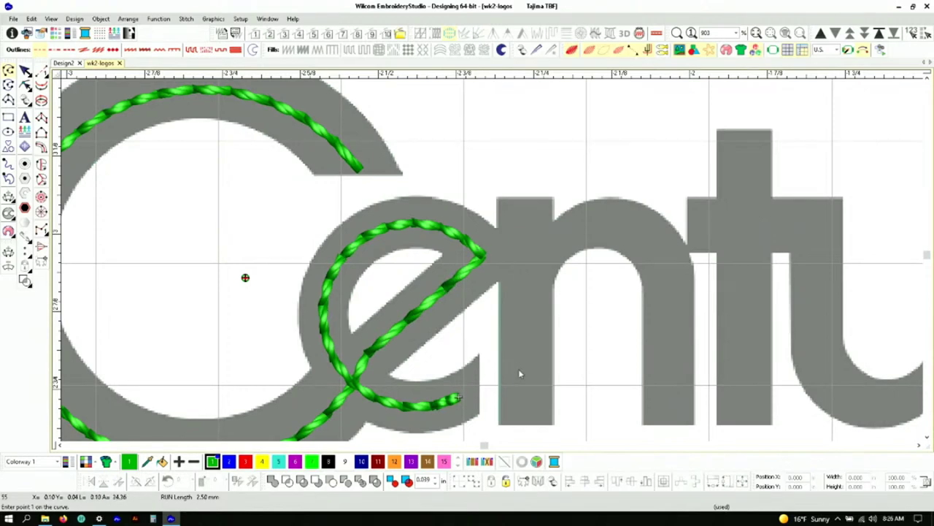
Digitize run lines for the n's straight stem and its arch down the right leg
click(524, 410)
click(524, 215)
key(Return)
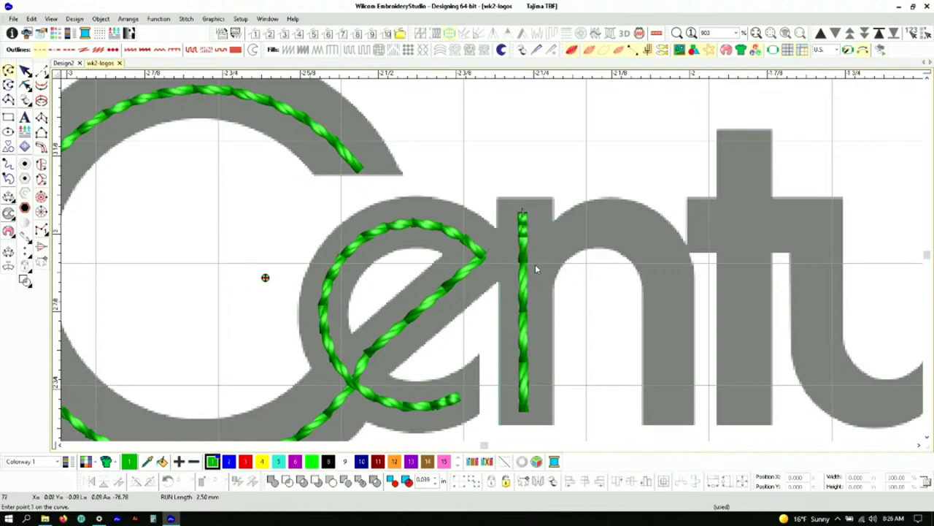
click(537, 265)
click(606, 220)
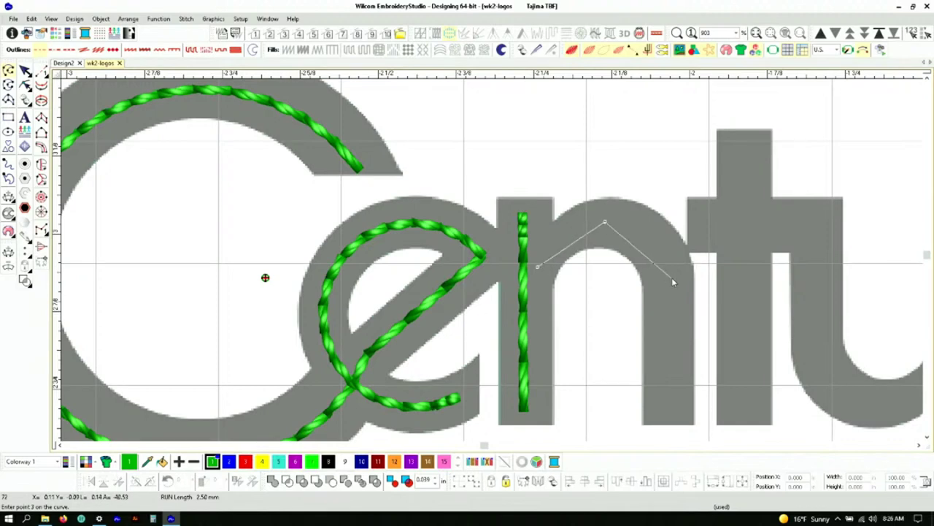
click(672, 277)
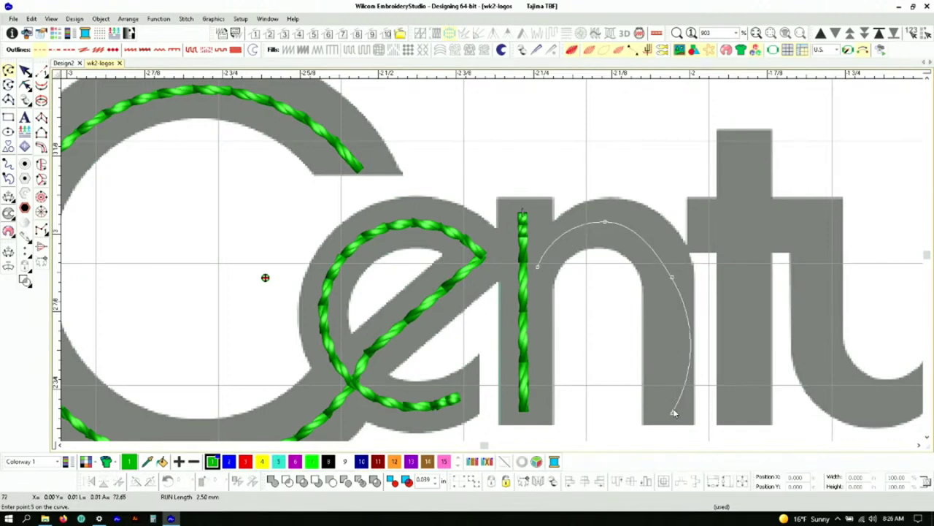
click(673, 414)
key(Return)
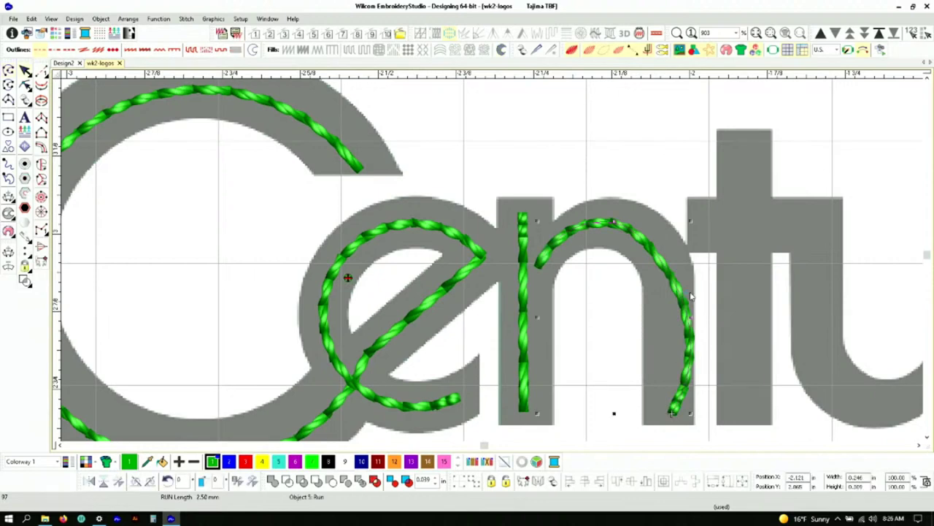
Reshape the arch's right-leg node into a corner point, then show the whole logo and deselect
key(h)
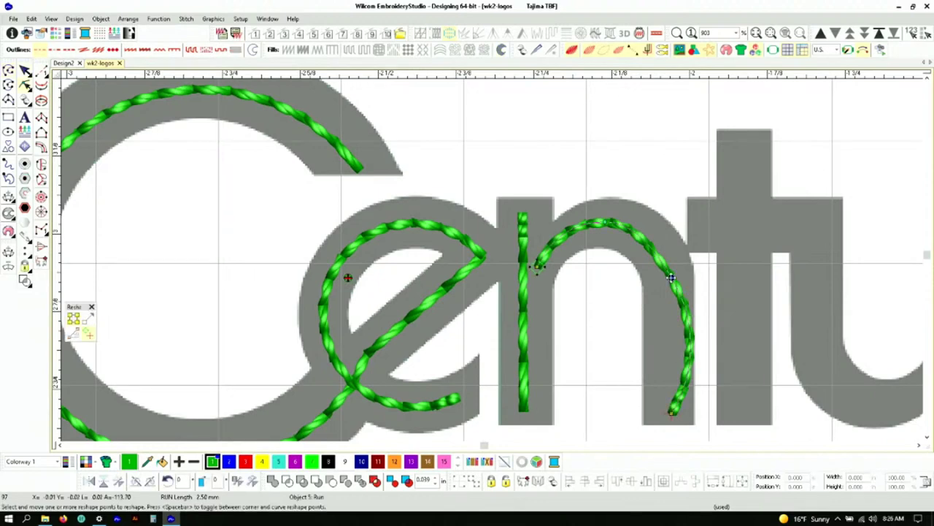
click(671, 277)
key(space)
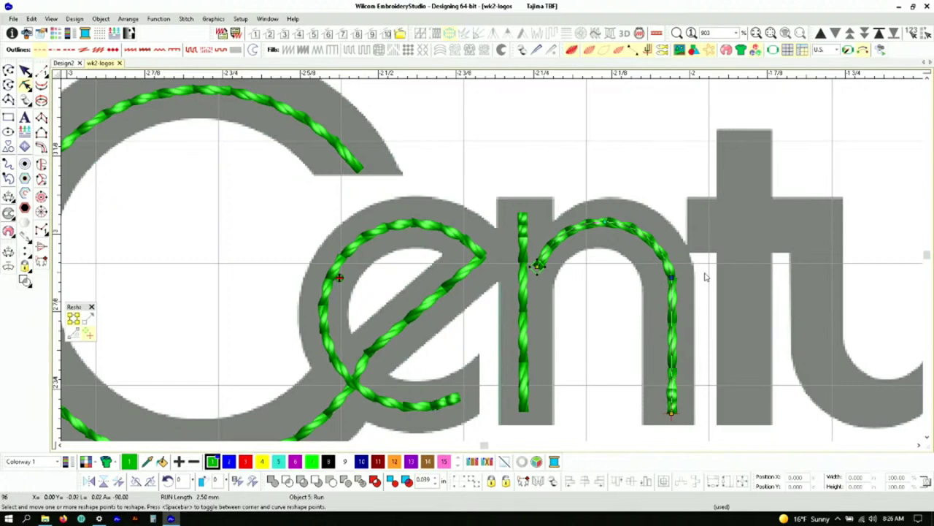
key(Escape)
key(shift+z)
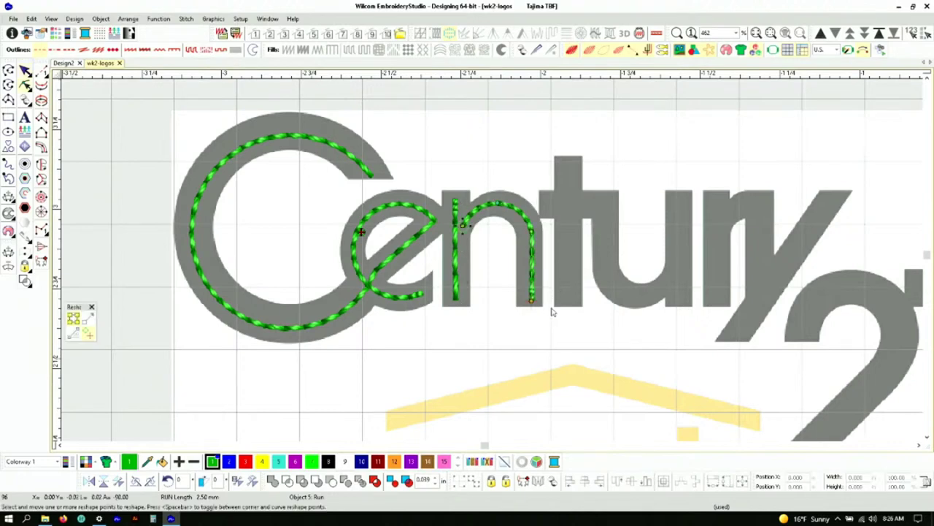
click(568, 337)
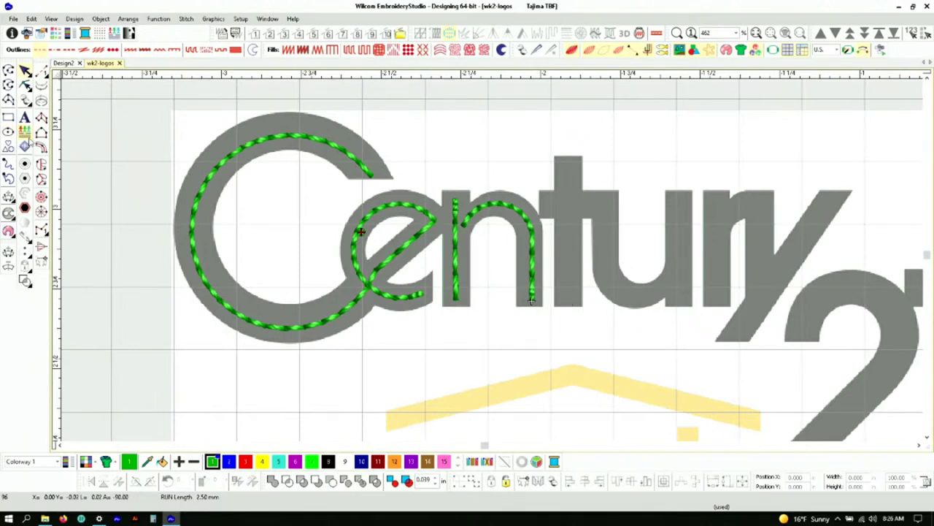
Trace the t stem with two Open Curve run lines, lower and upper
click(10, 76)
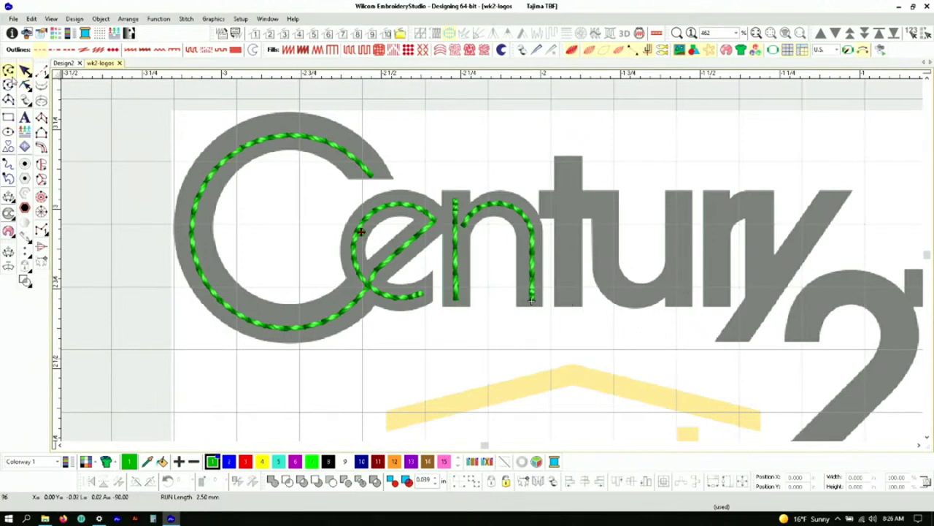
click(573, 298)
click(570, 217)
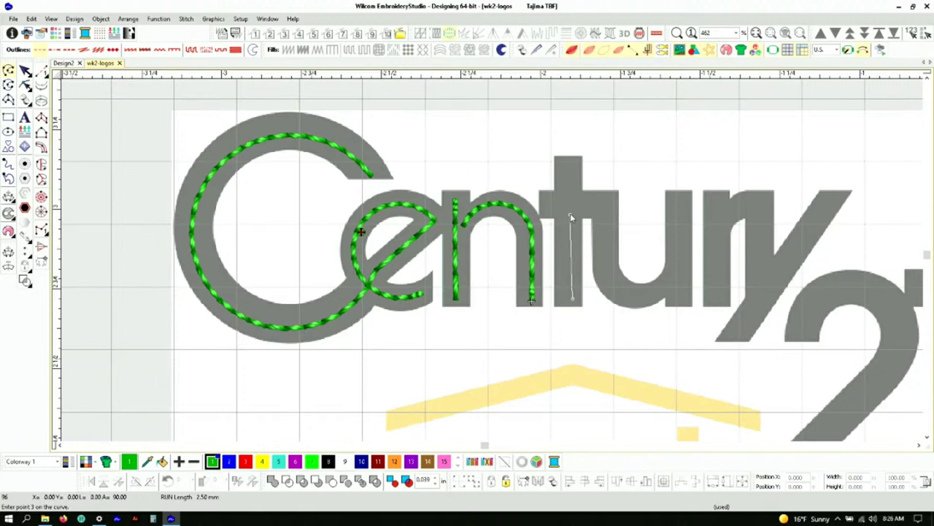
key(Return)
click(568, 191)
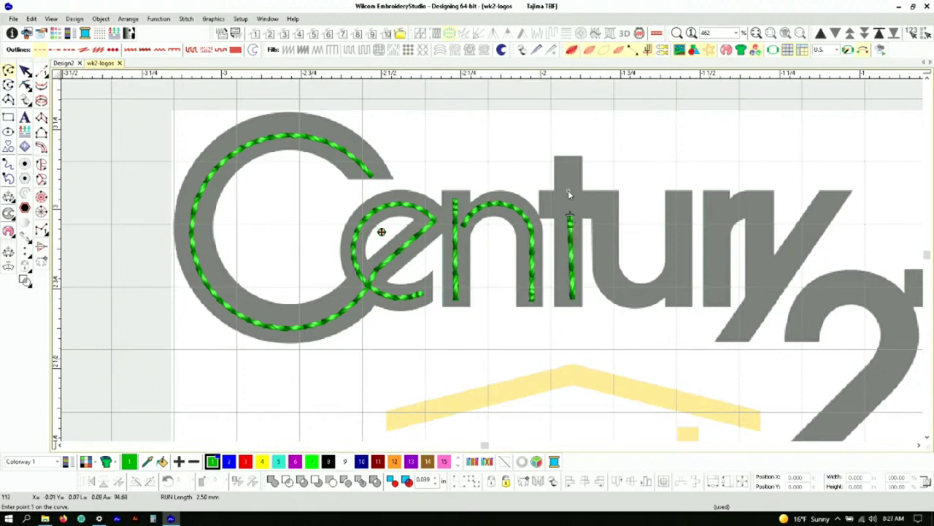
click(568, 166)
key(Return)
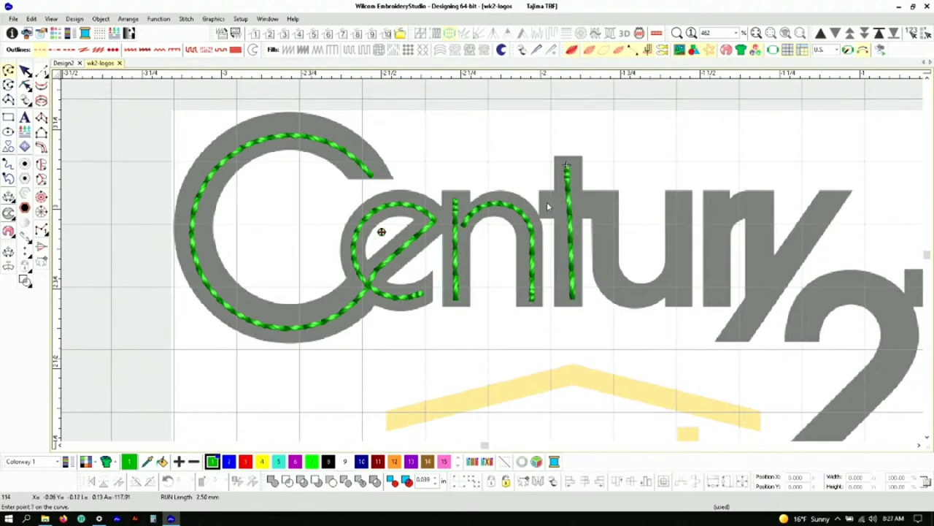
Trace the t crossbar continuing into the u, then the u's right stroke
click(546, 203)
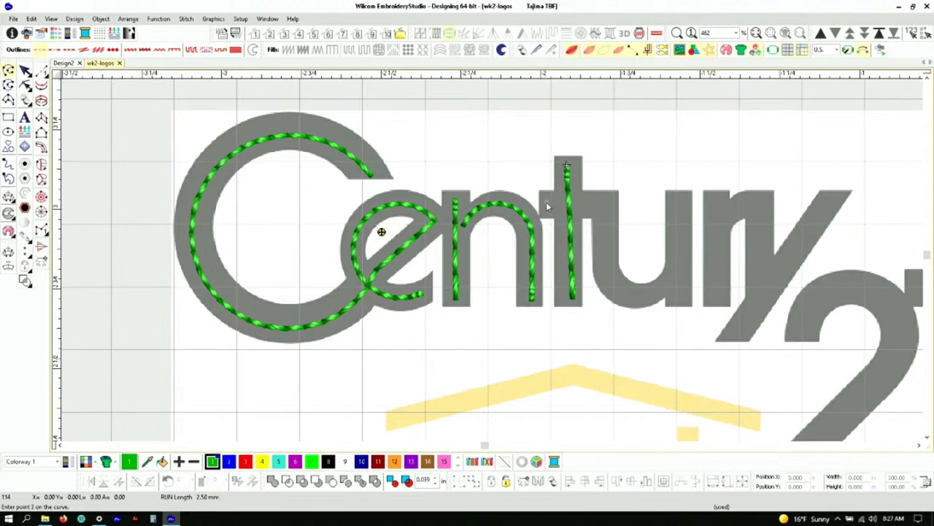
click(605, 203)
click(607, 264)
click(633, 302)
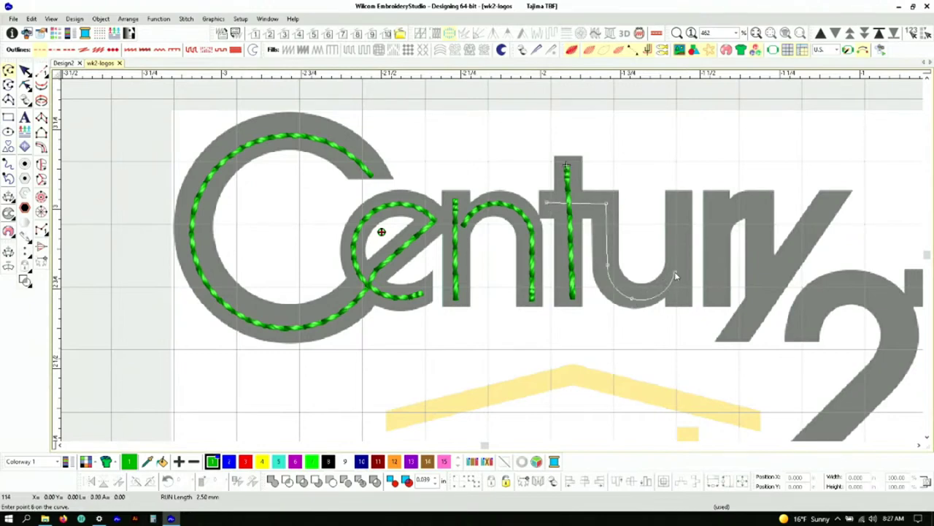
click(674, 274)
key(Return)
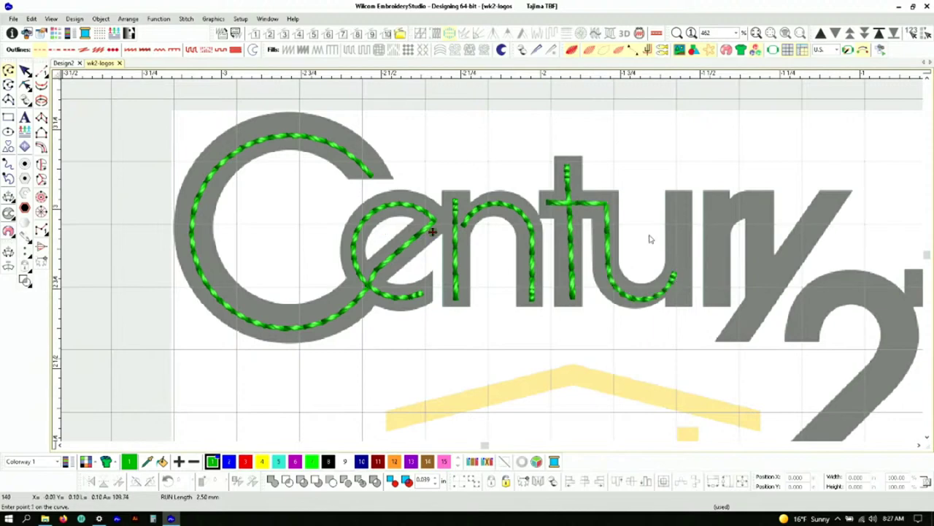
click(683, 299)
click(681, 200)
key(Return)
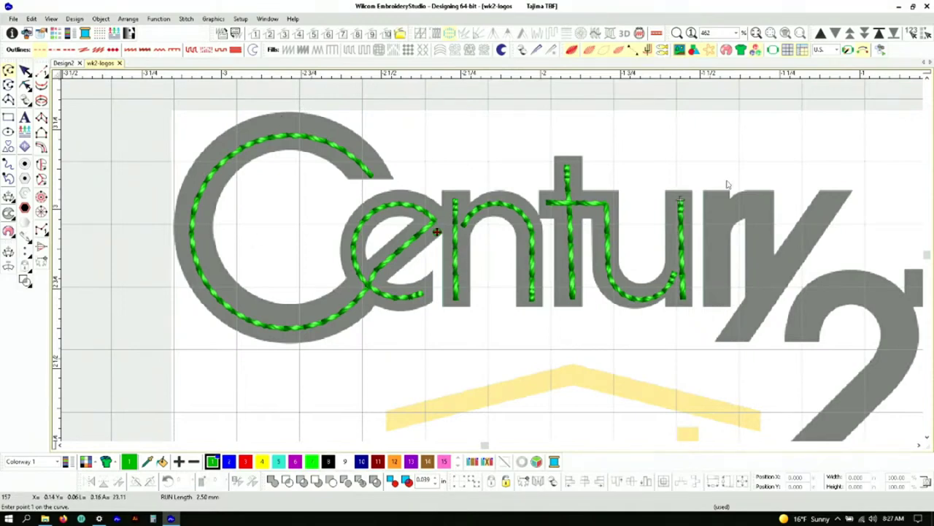
Trace the r's stem, arm and right stem with run lines
click(718, 300)
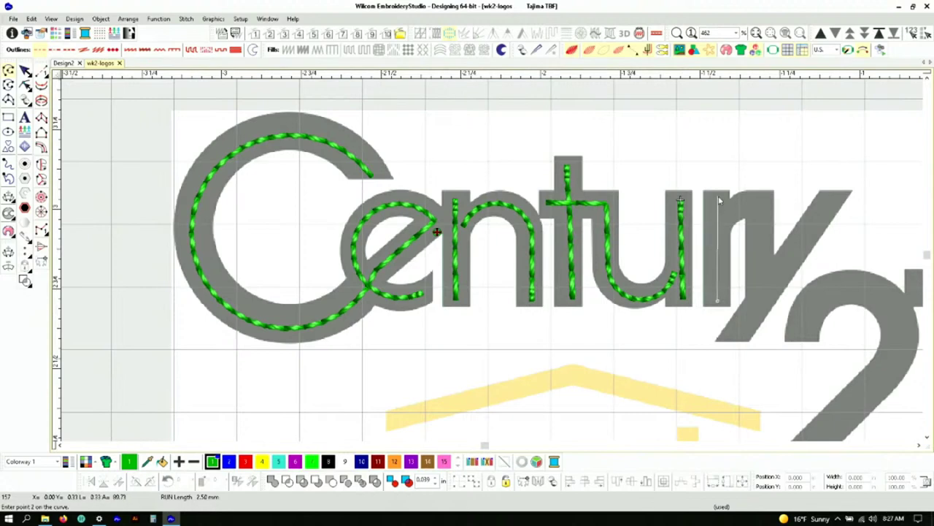
key(Return)
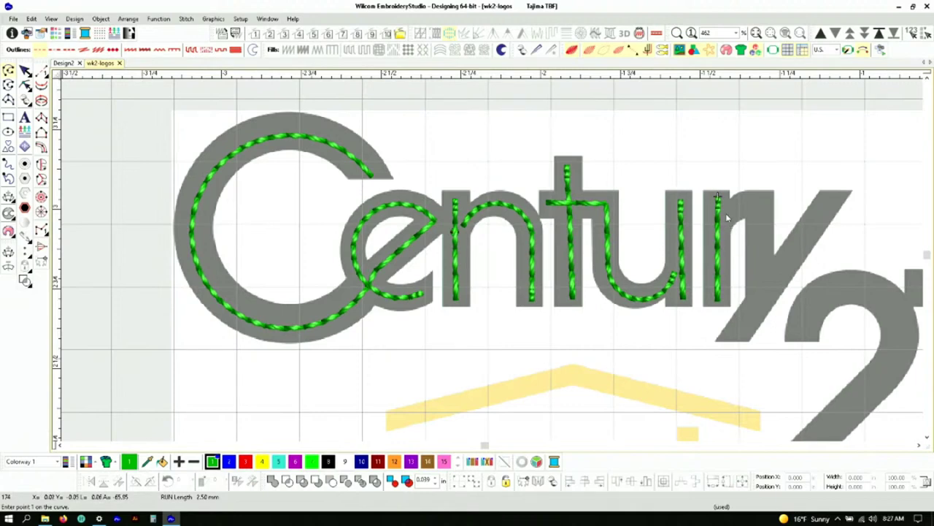
click(725, 213)
click(746, 207)
key(Return)
click(759, 203)
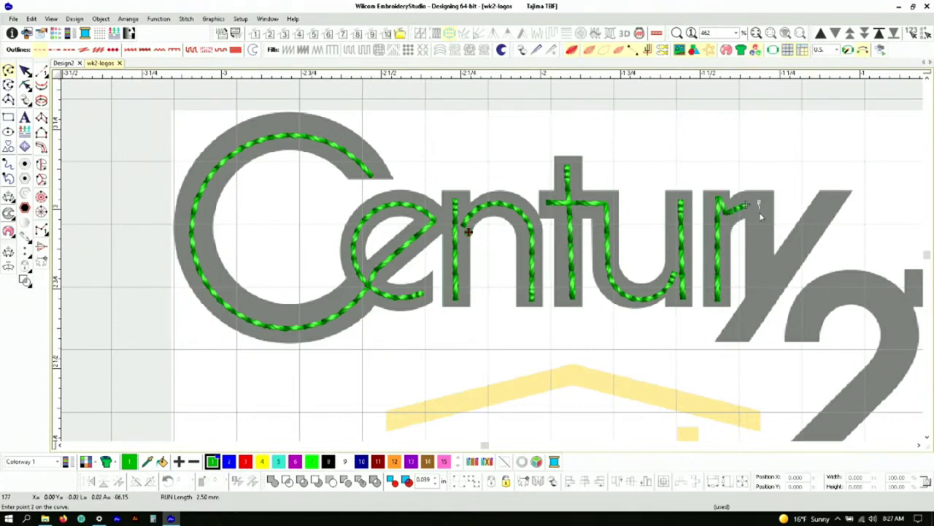
click(763, 289)
key(Return)
Trace the long diagonal slash with a two-point run, then zoom in on the 21
click(829, 197)
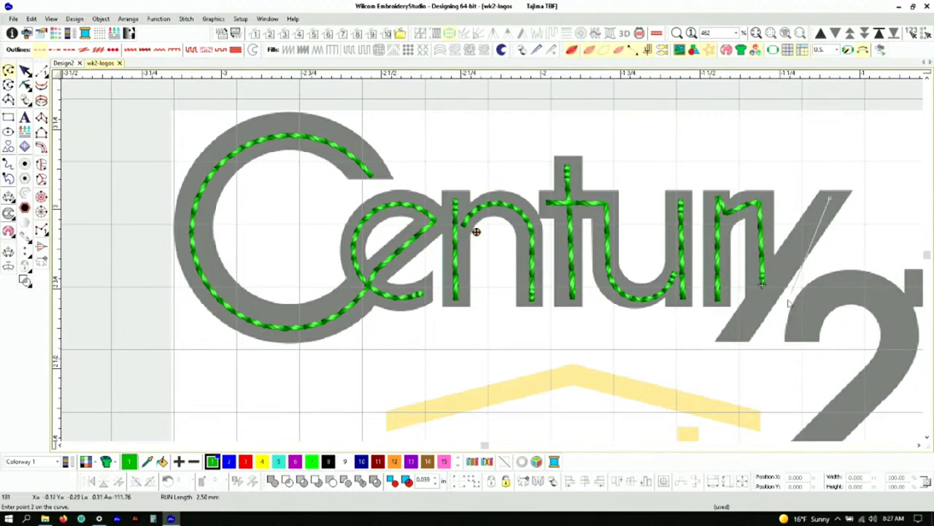
click(737, 338)
key(Return)
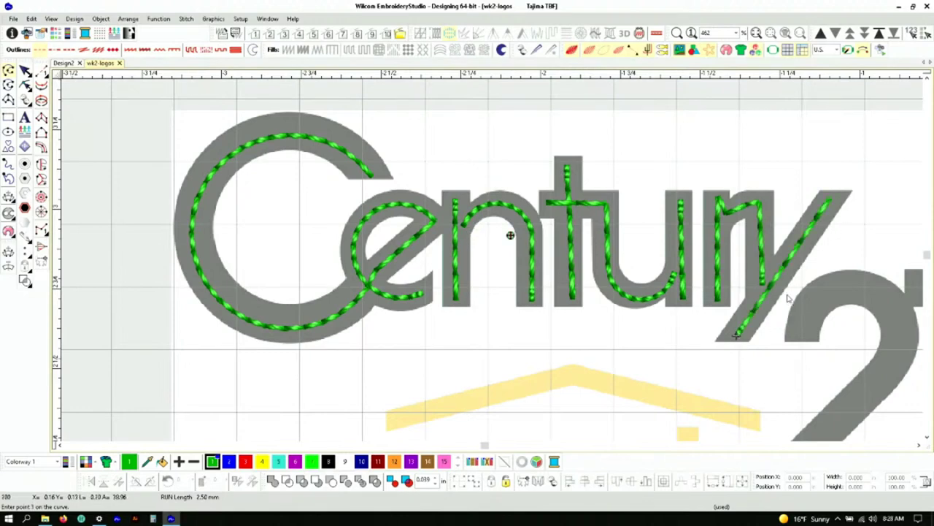
key(z)
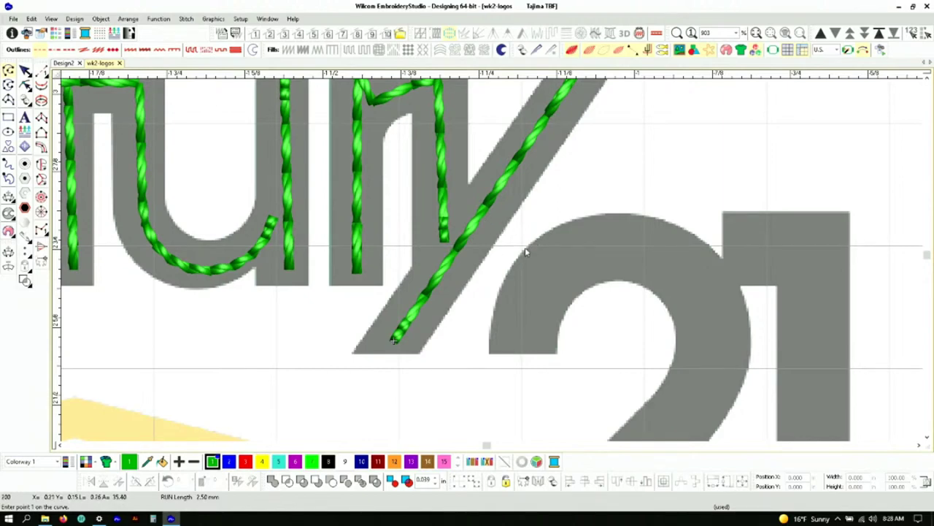
Trace the 2 with one run from its left tip around the curve to the base
click(526, 338)
click(621, 241)
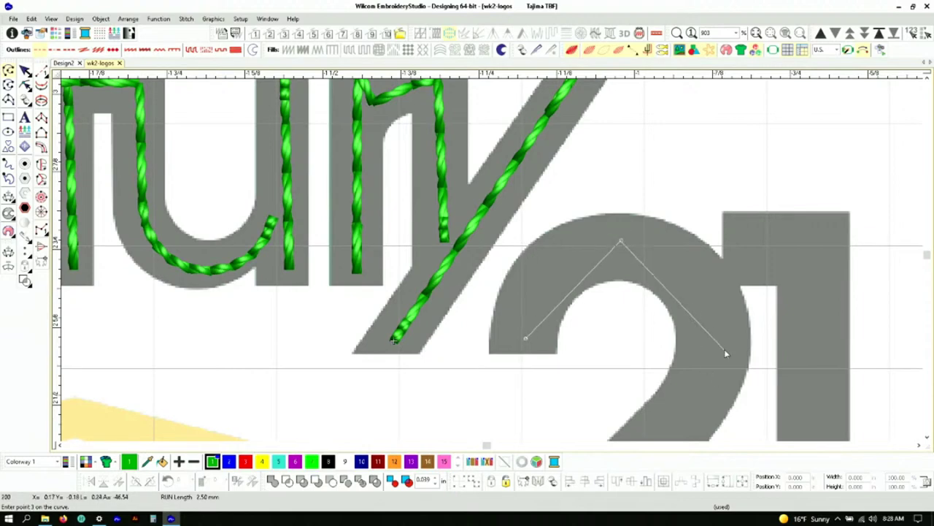
click(721, 349)
scroll(704, 378, down, 2)
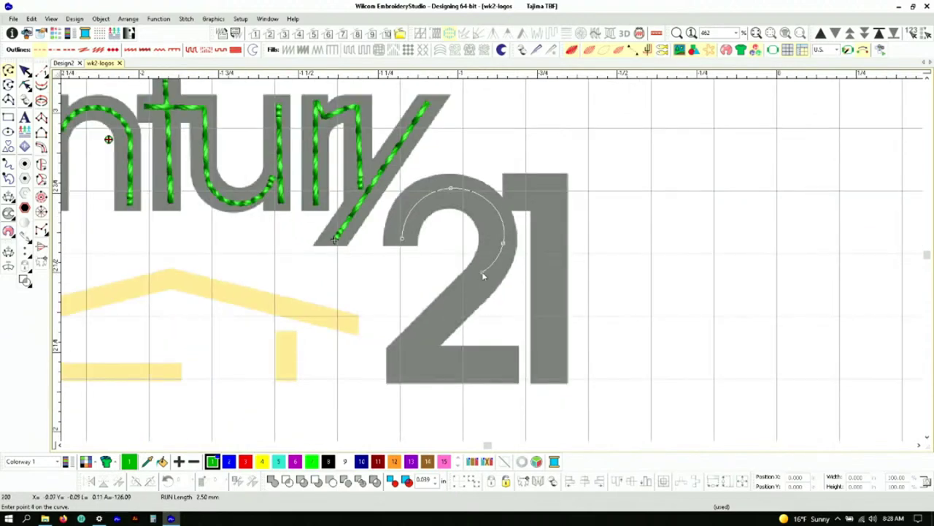
click(482, 273)
click(412, 363)
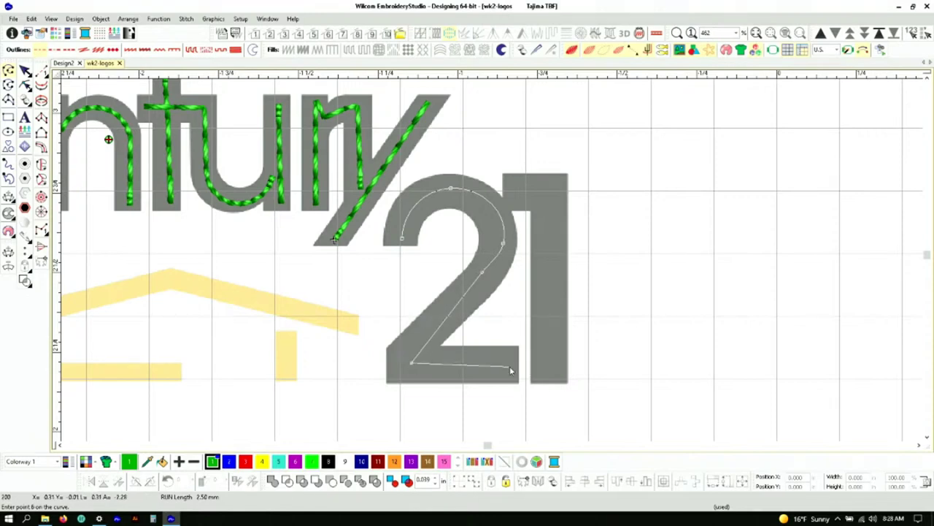
click(509, 367)
key(Return)
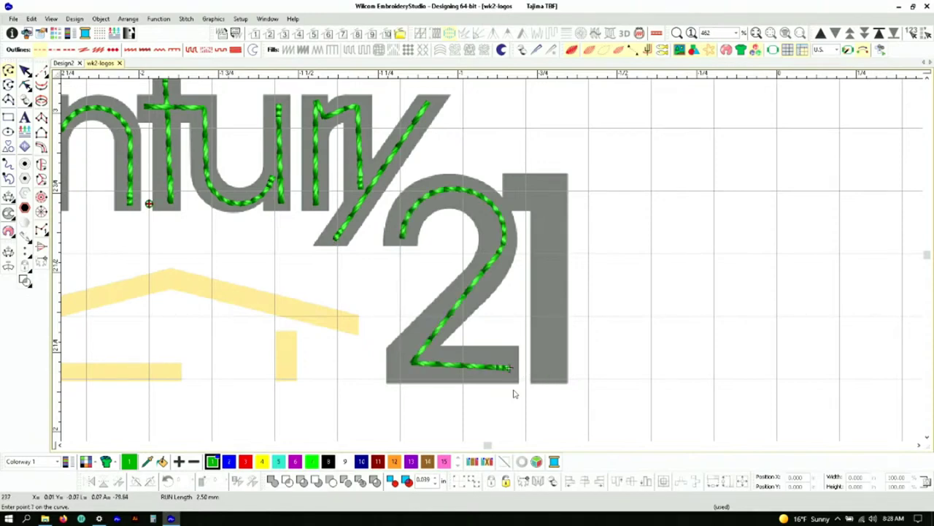
scroll(515, 389, up, 3)
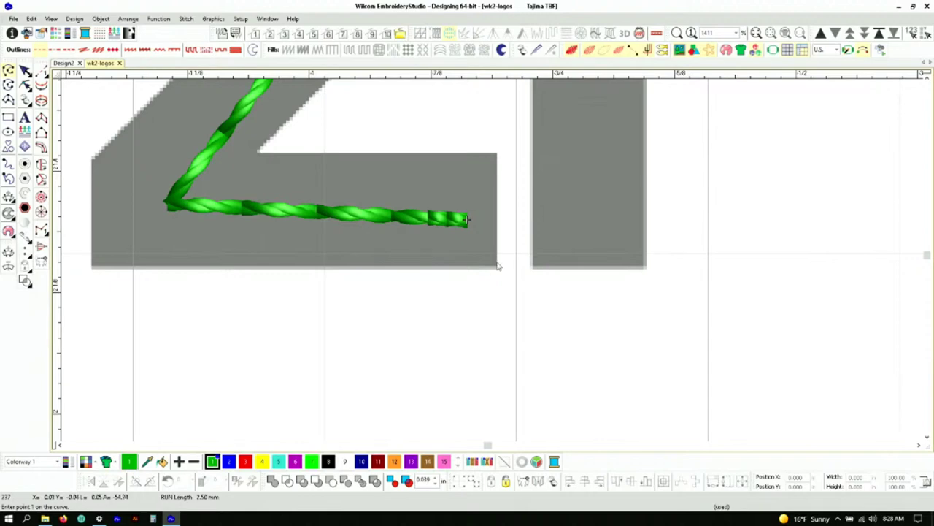
scroll(501, 272, down, 2)
Trace the 1 from its base to the top and flag, then zoom out
click(499, 275)
scroll(494, 255, down, 1)
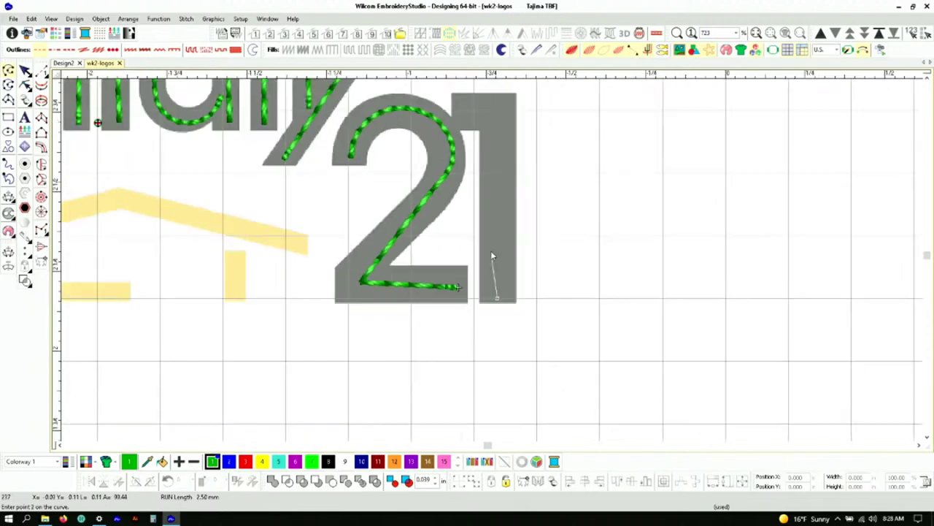
scroll(496, 257, up, 1)
click(503, 250)
click(463, 249)
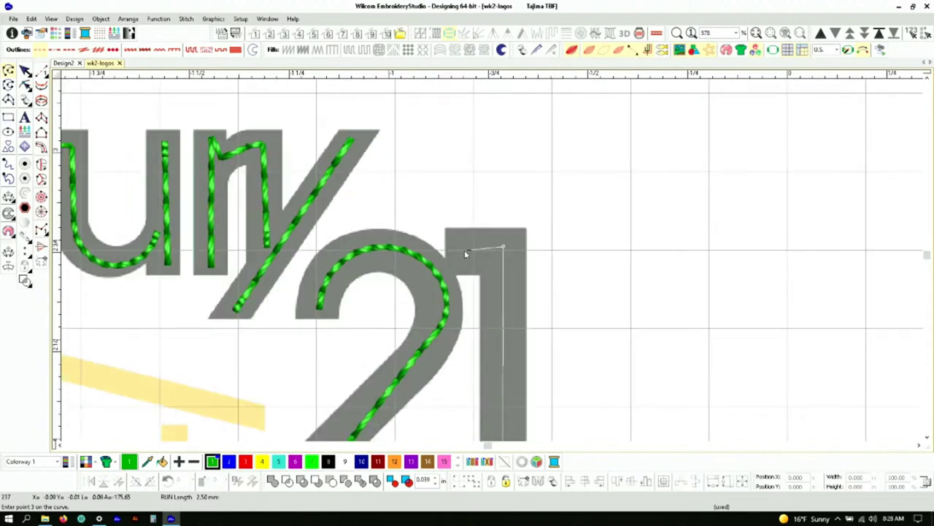
key(Return)
scroll(494, 264, down, 2)
scroll(406, 263, down, 2)
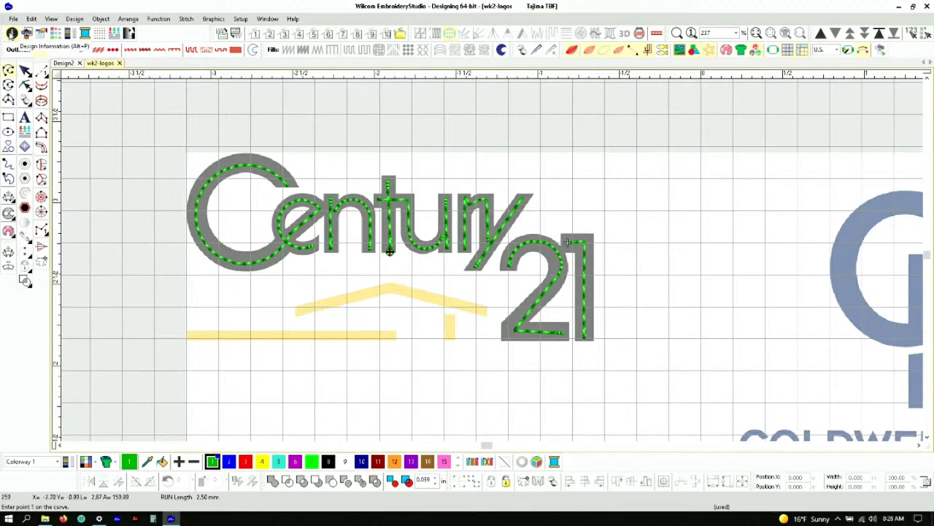
Open the Design Information, Object Properties and Color-Object List dockers and resize them
click(12, 33)
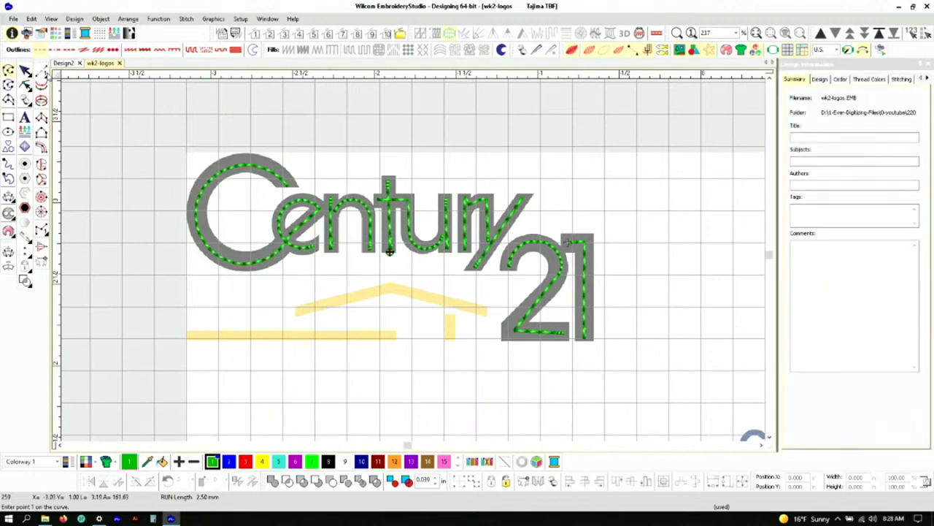
click(41, 33)
drag(483, 223, 633, 236)
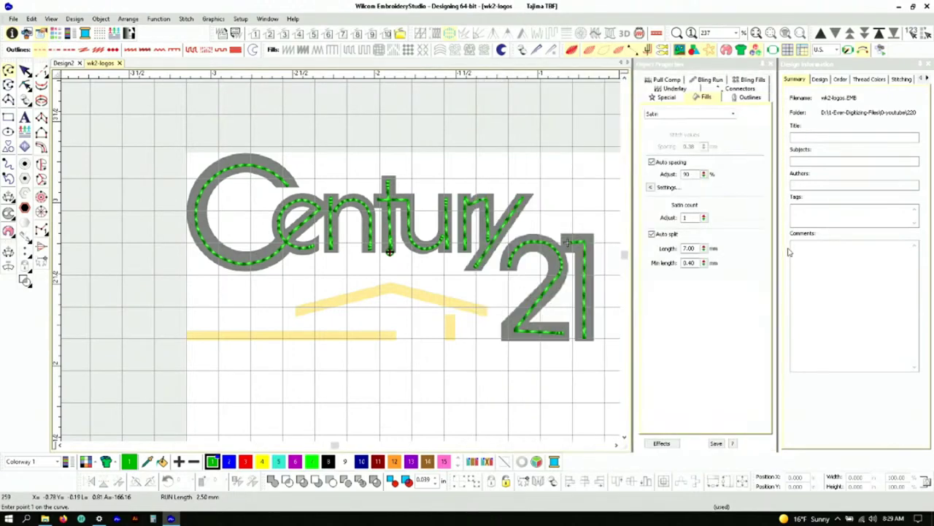
click(55, 33)
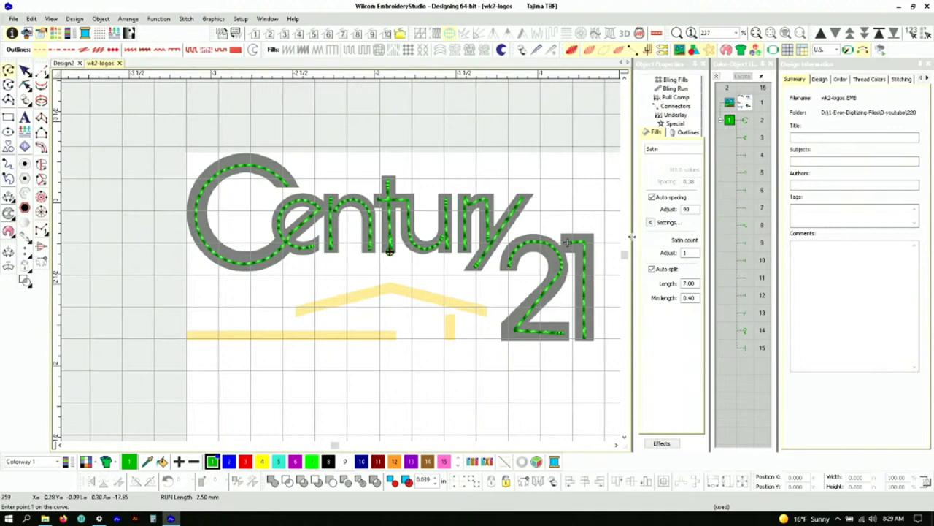
drag(632, 236, 591, 237)
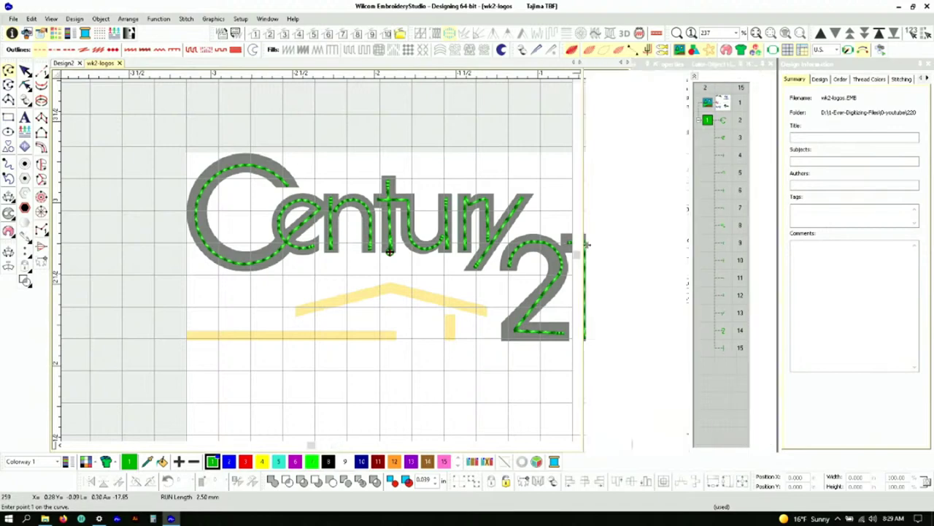
Delete all the stitched run lines, leaving only the logo bitmap
click(713, 119)
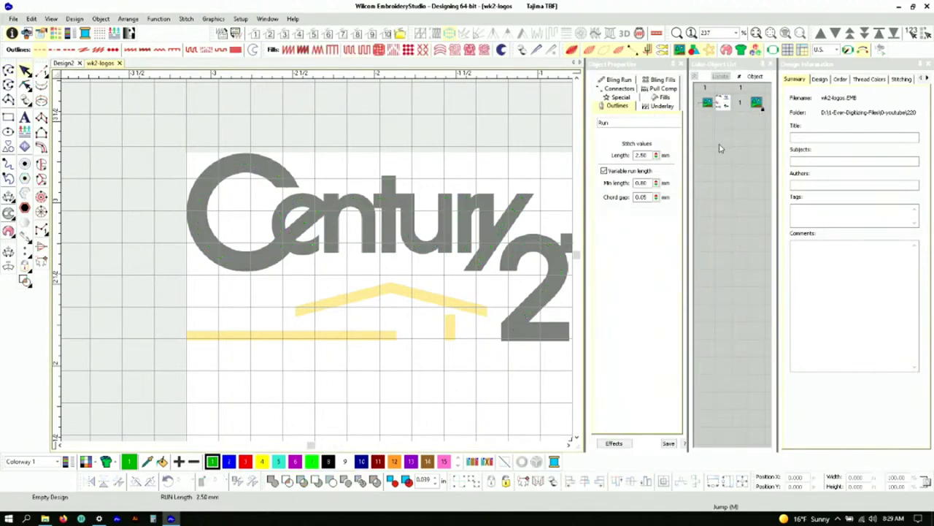
scroll(370, 243, down, 2)
scroll(394, 234, up, 2)
scroll(290, 271, down, 1)
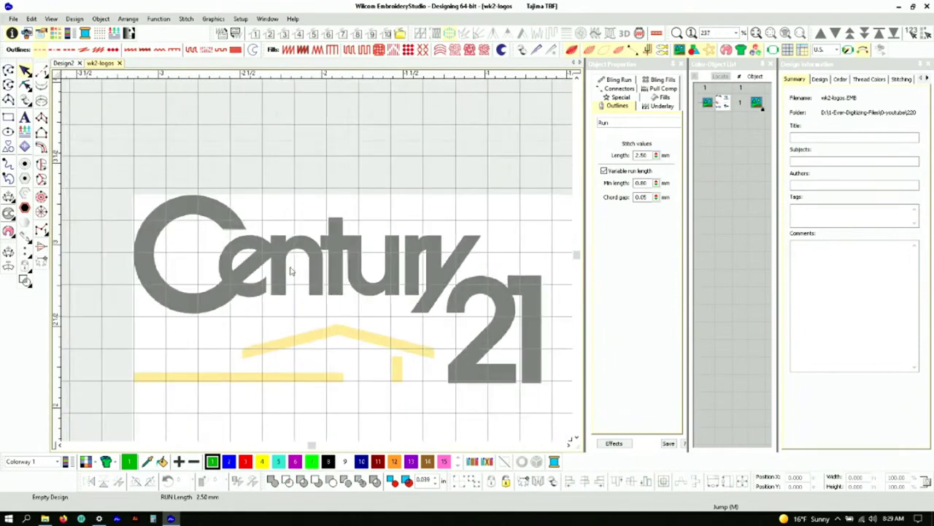
scroll(317, 266, up, 2)
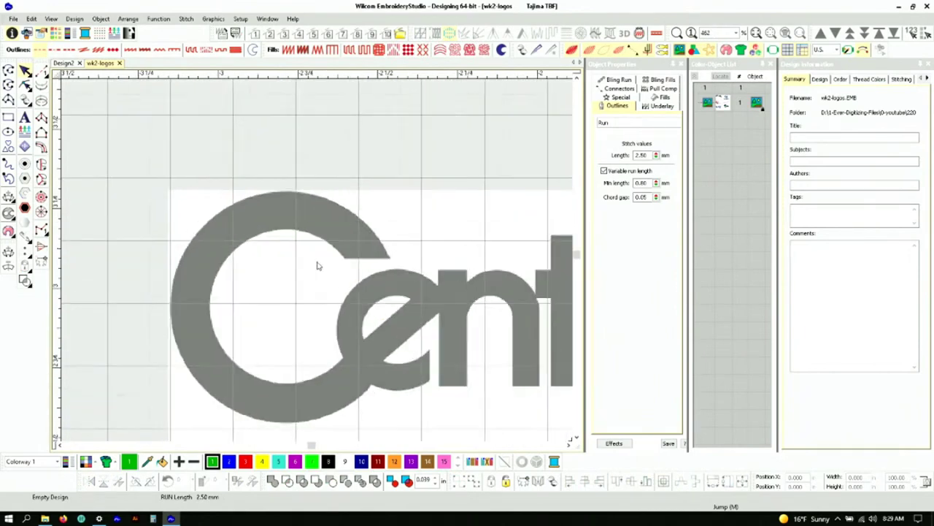
scroll(316, 266, down, 1)
scroll(317, 266, up, 1)
scroll(317, 266, down, 1)
scroll(317, 264, up, 1)
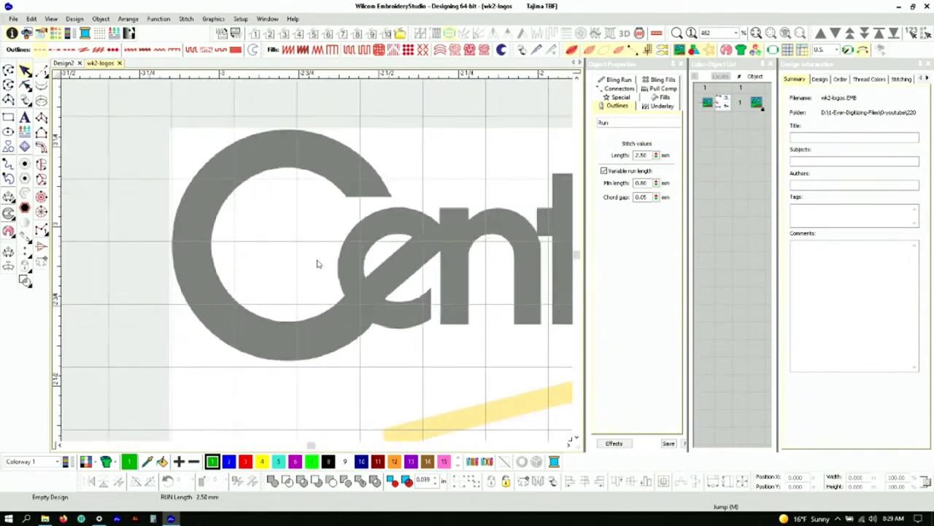
Select the Column A tool for varying-width satin columns
click(41, 119)
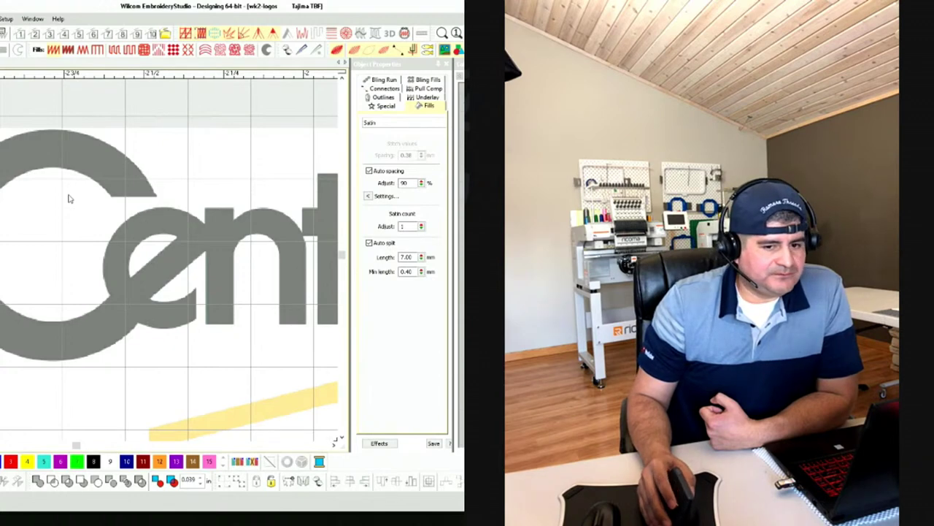
scroll(82, 261, down, 1)
scroll(83, 262, up, 1)
scroll(80, 267, down, 1)
scroll(79, 266, up, 2)
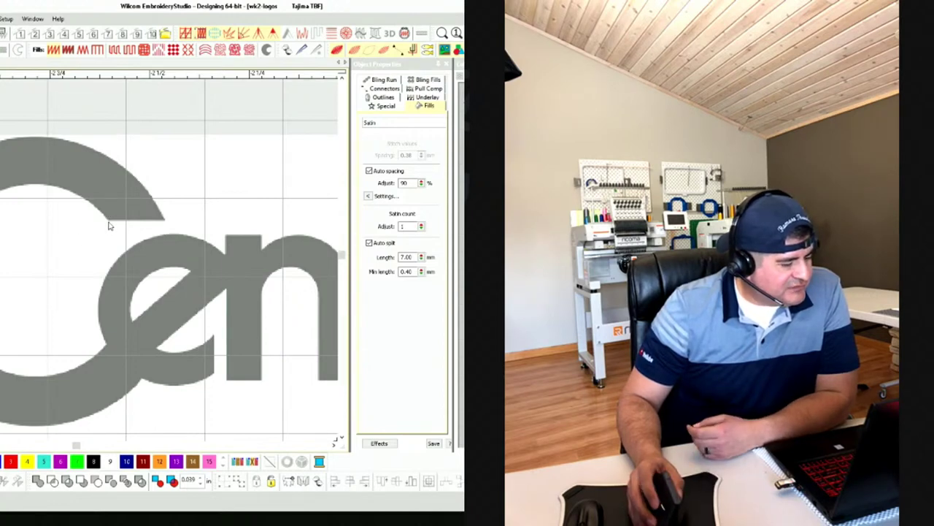
Measure the thickness across the C's lower arc end, then clear the measurement line
scroll(83, 265, up, 1)
scroll(82, 264, up, 1)
drag(82, 260, 176, 265)
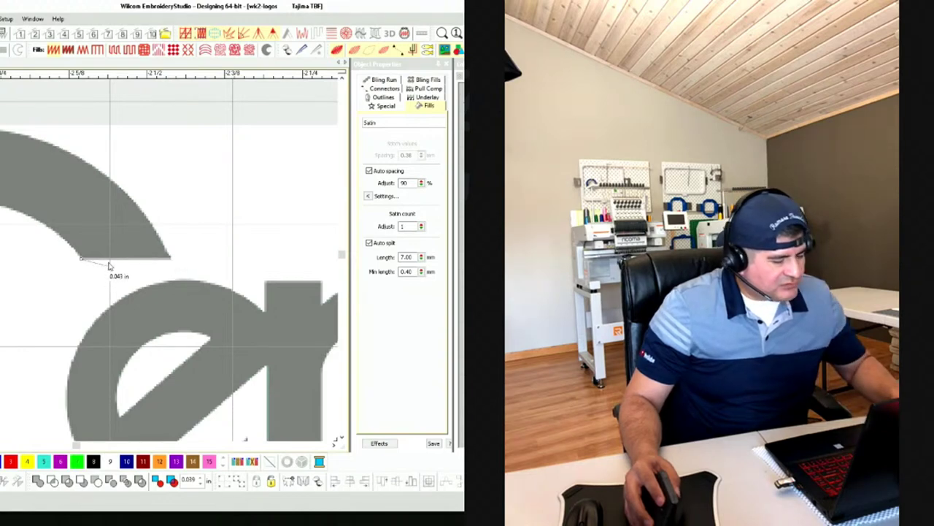
key(Escape)
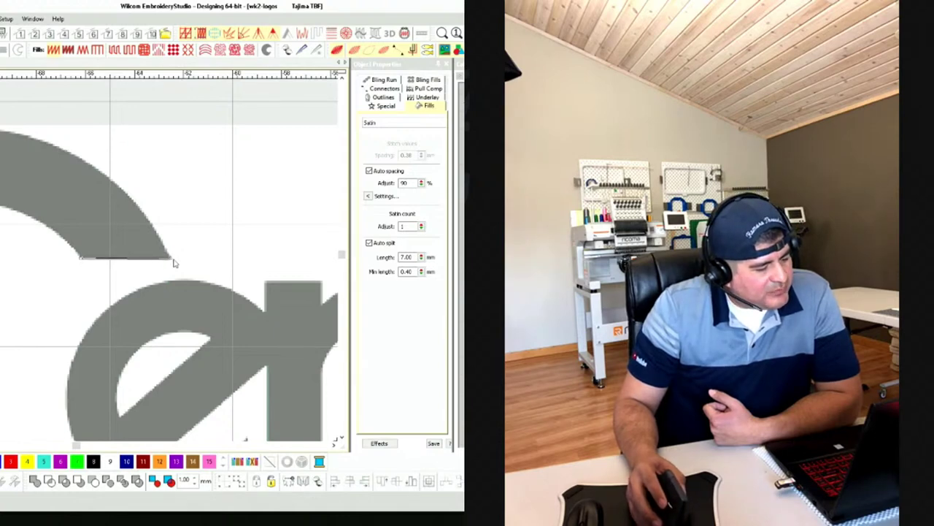
scroll(83, 260, down, 1)
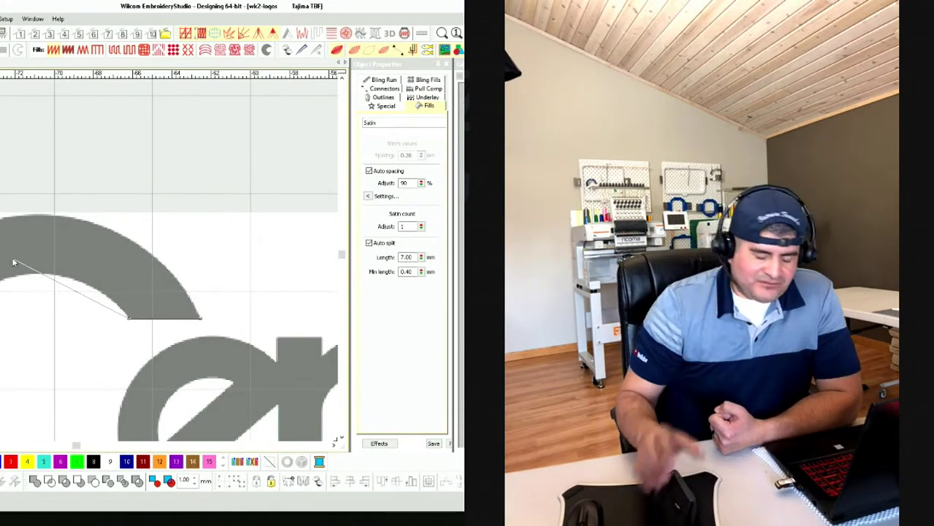
Trace the C's upper part with column points on its inner and top edges plus a curve point
scroll(84, 267, up, 1)
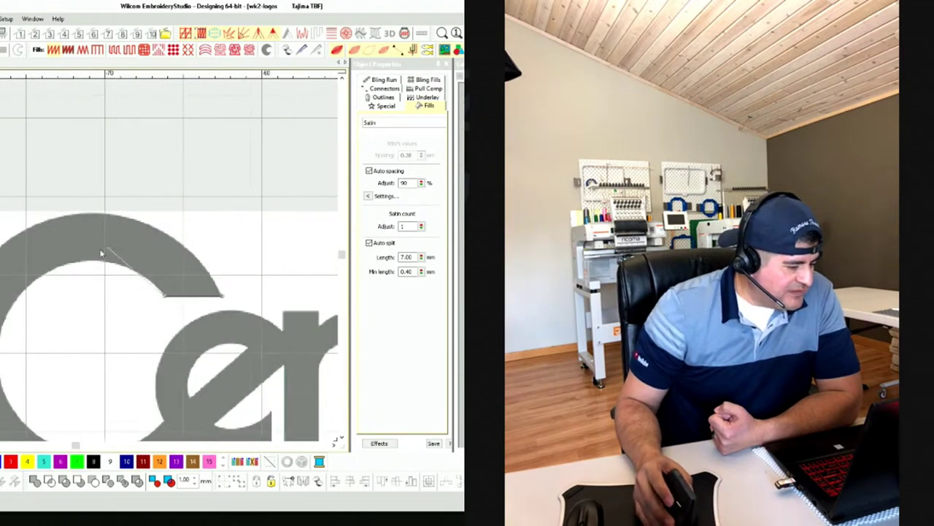
scroll(84, 264, up, 1)
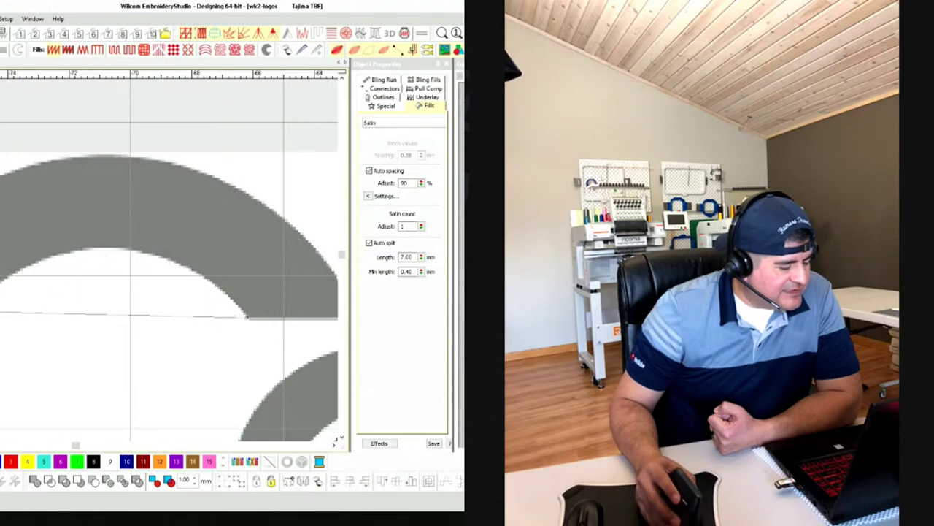
click(107, 252)
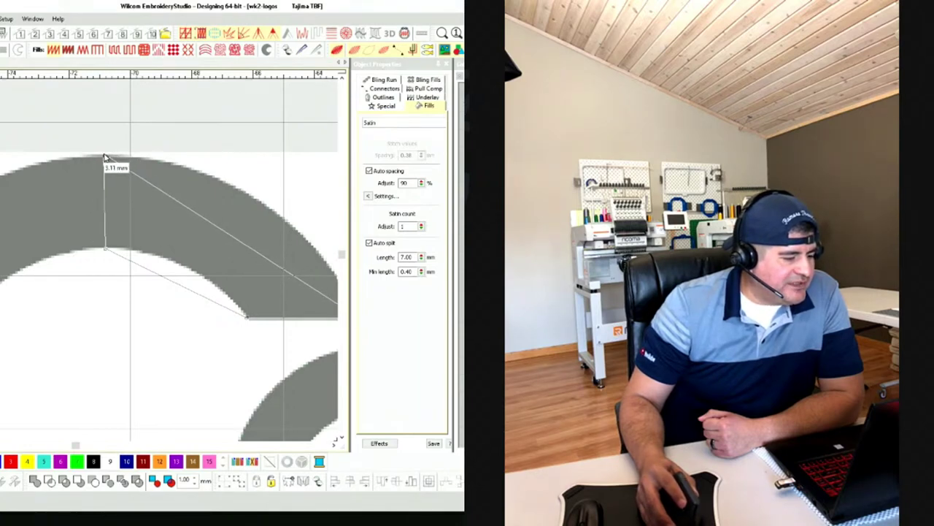
click(106, 155)
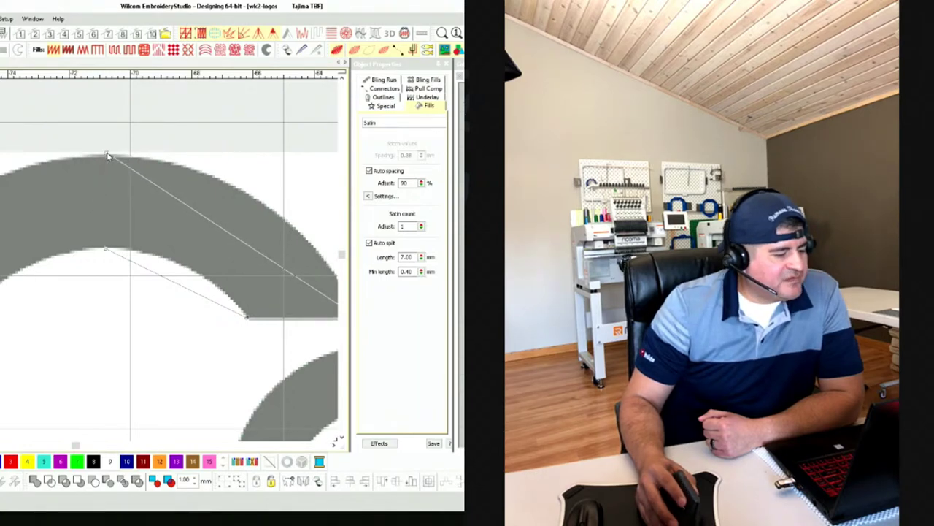
scroll(87, 222, down, 1)
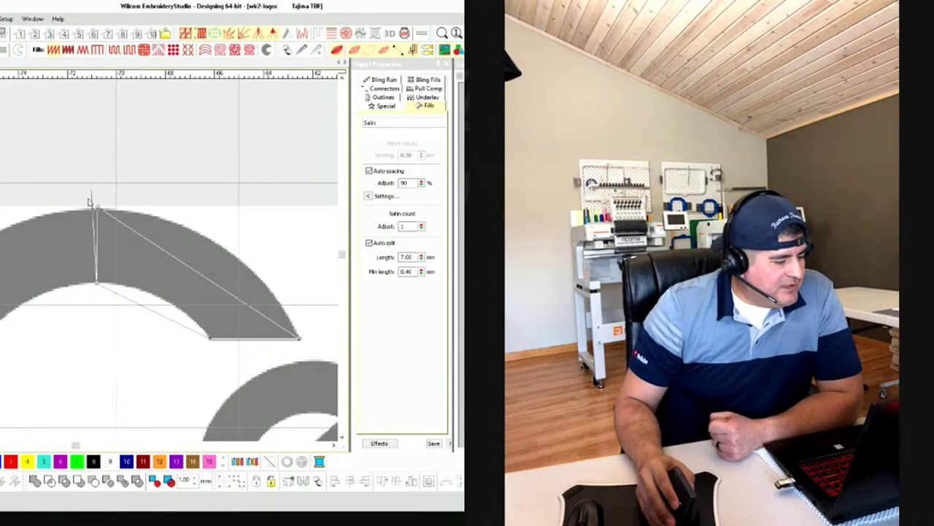
scroll(83, 265, down, 3)
scroll(82, 266, up, 3)
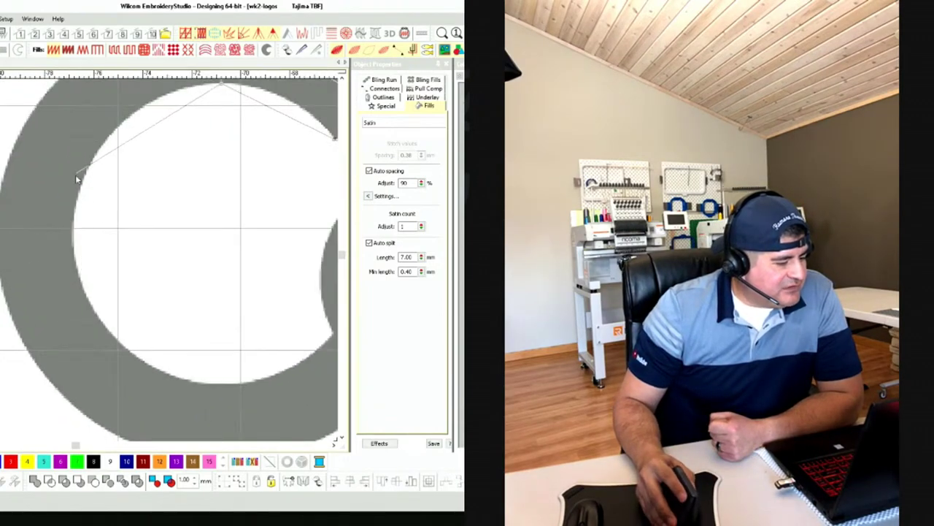
right_click(75, 232)
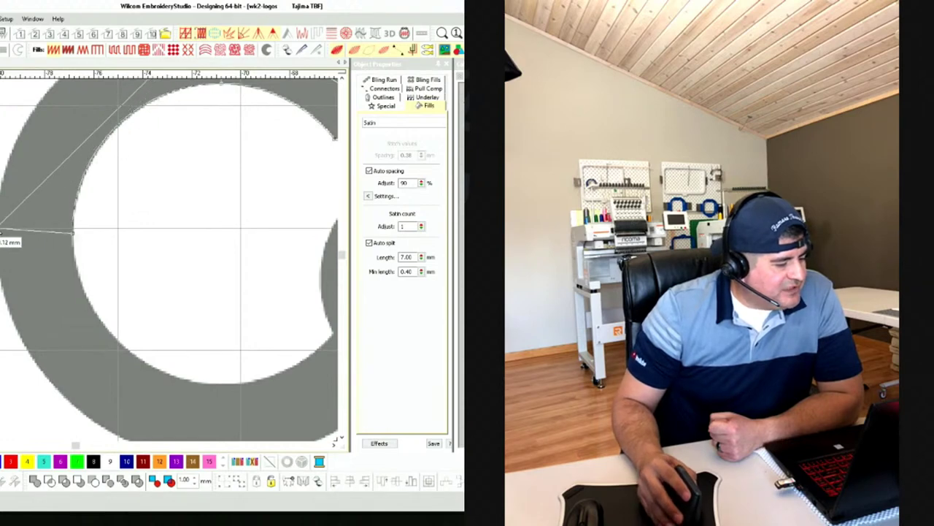
Trace the C's lower end to its corner tip and complete the satin column
scroll(84, 270, down, 3)
scroll(73, 292, up, 2)
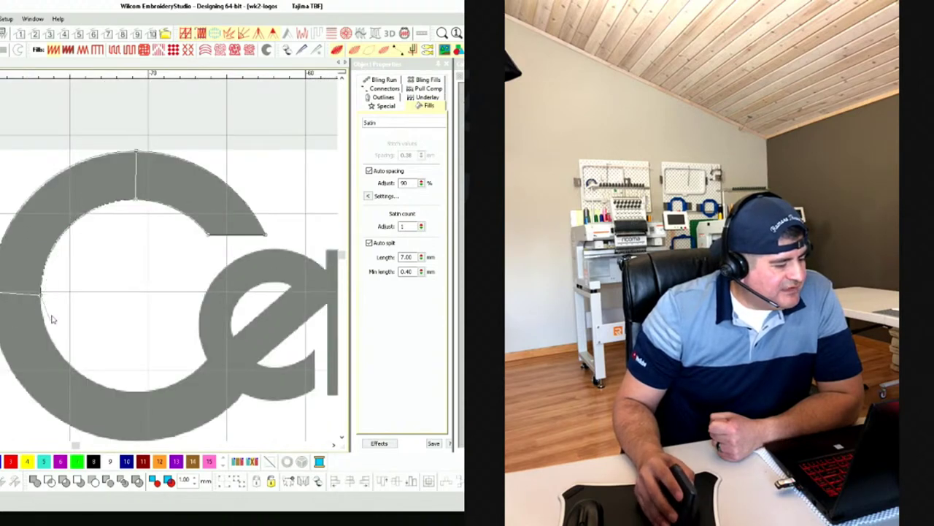
scroll(82, 393, up, 2)
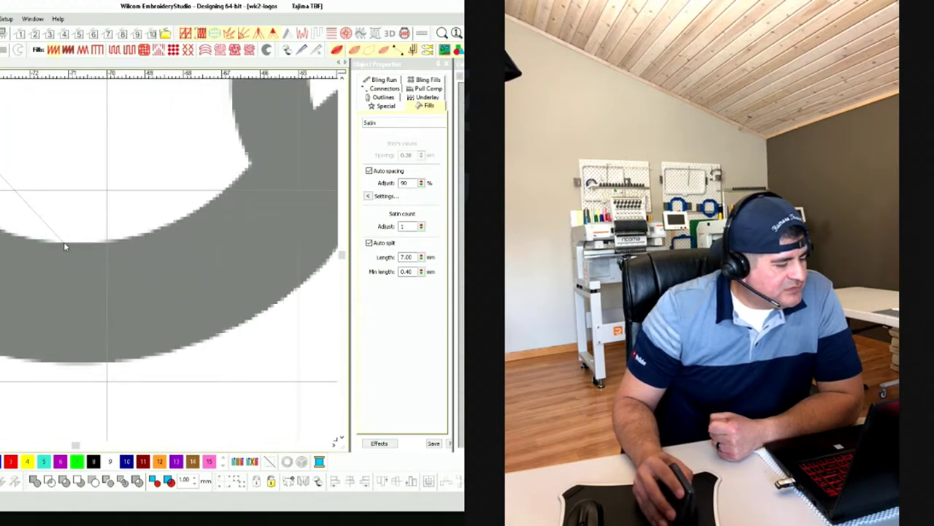
click(63, 242)
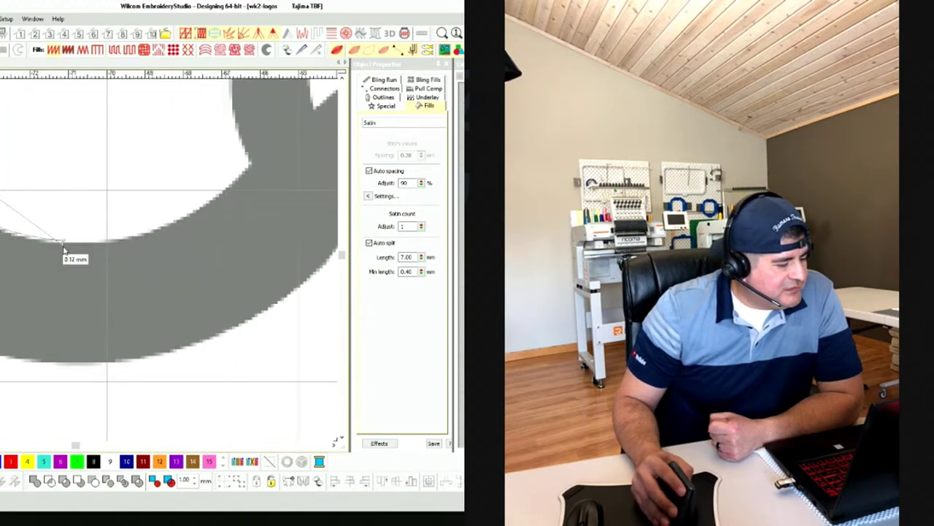
click(53, 371)
scroll(200, 321, down, 3)
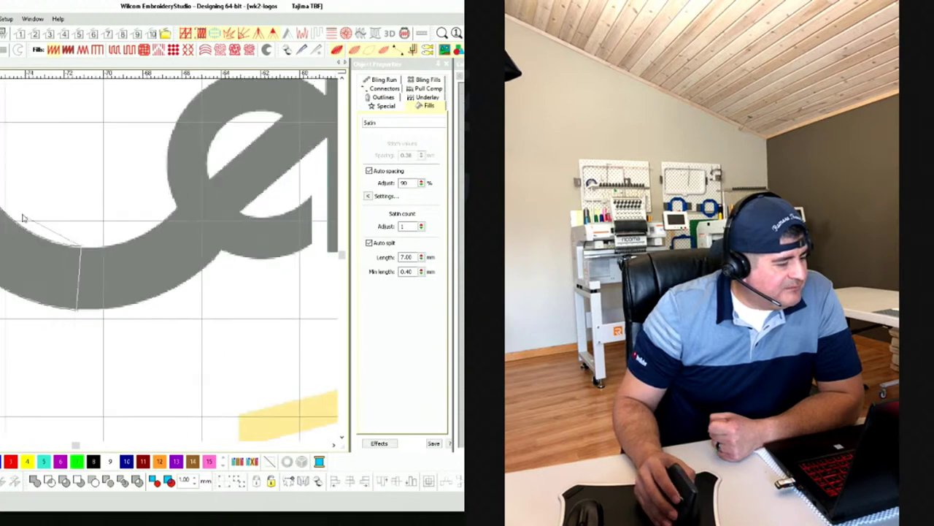
scroll(70, 248, down, 1)
scroll(85, 259, up, 4)
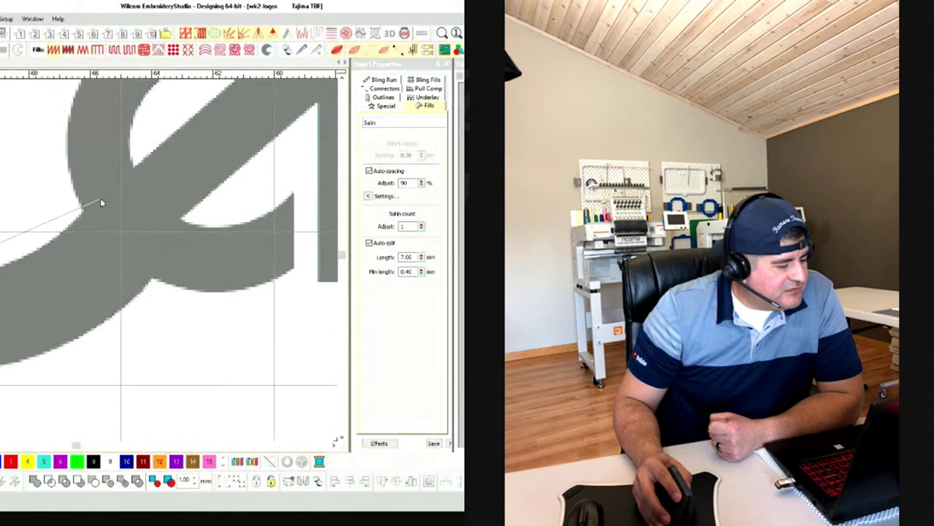
right_click(100, 198)
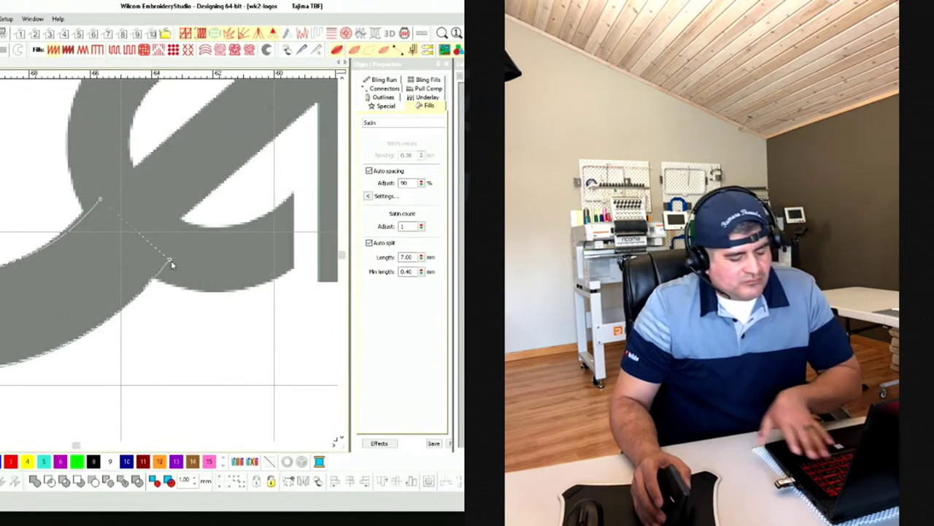
click(170, 261)
key(Return)
Select the finished C satin column, keeping it selected after leaving reshape mode
scroll(65, 246, down, 2)
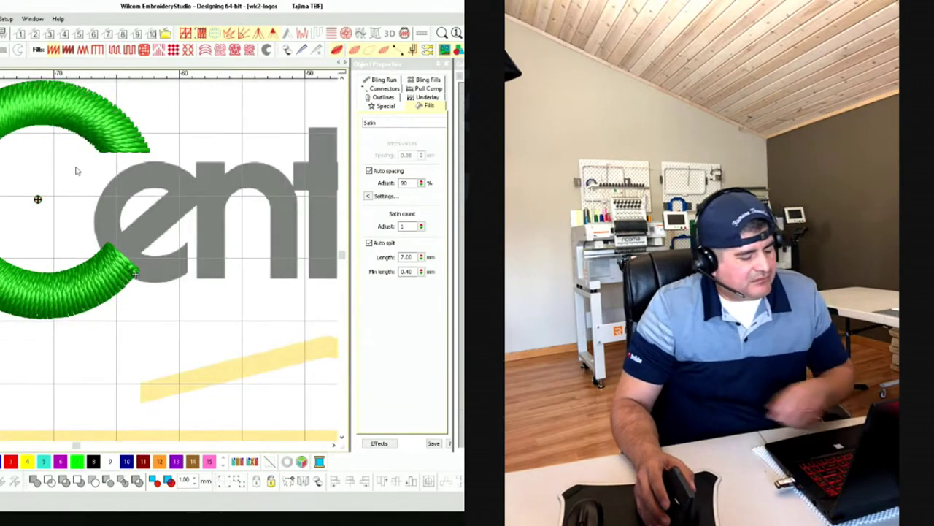
click(55, 131)
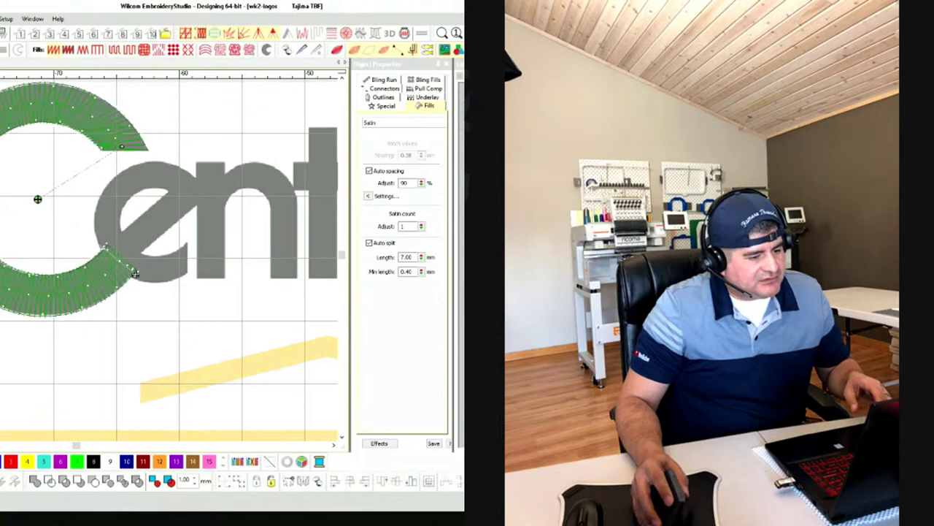
key(Escape)
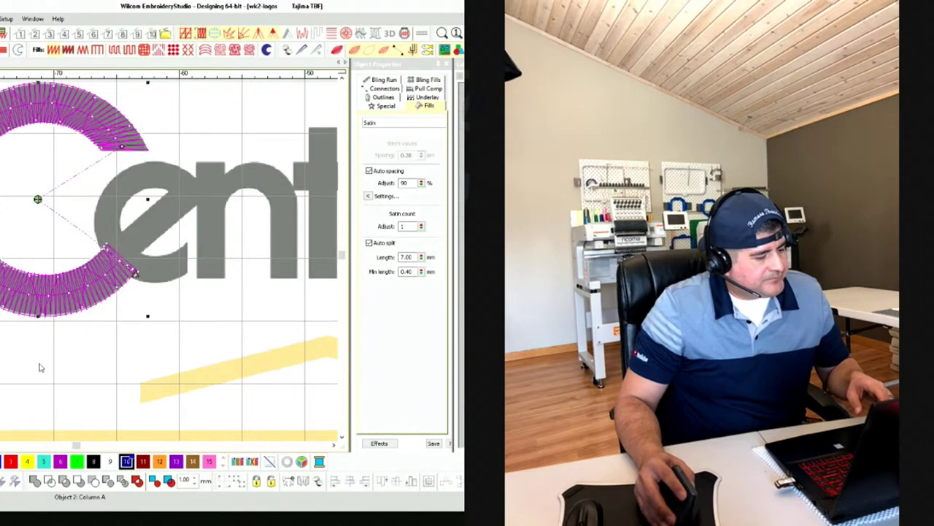
scroll(66, 307, up, 3)
scroll(89, 241, down, 2)
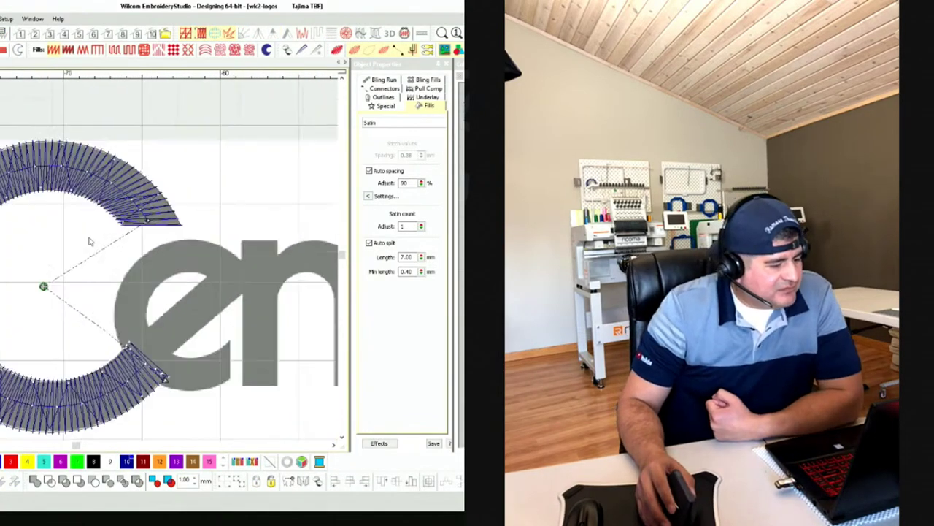
scroll(89, 242, up, 1)
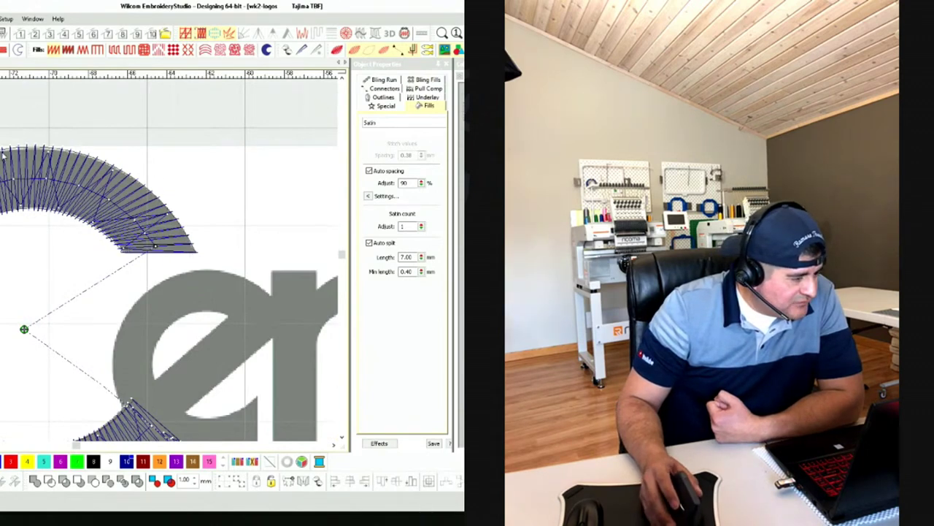
scroll(84, 264, down, 1)
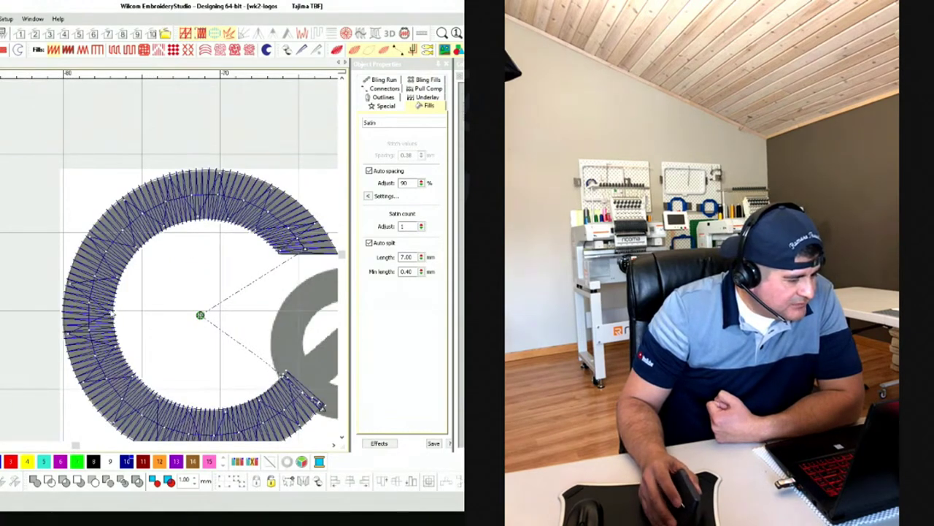
scroll(94, 240, up, 2)
scroll(83, 265, down, 2)
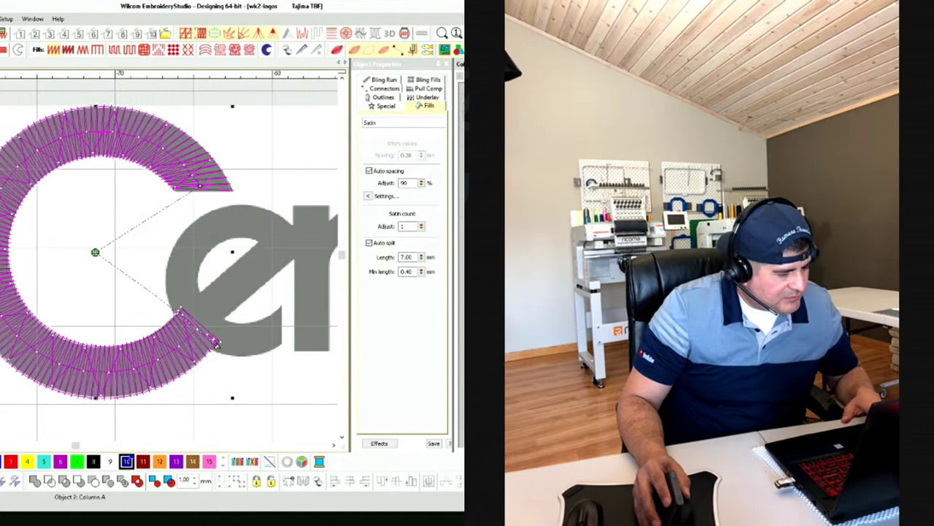
Reshape the C by pulling its left-edge point rightward, then switch to stitch-line display
key(h)
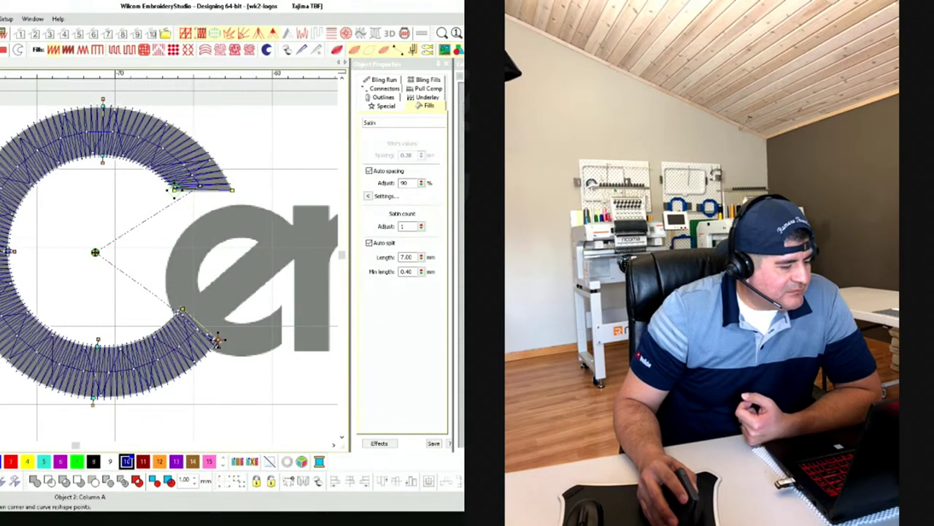
drag(7, 252, 67, 229)
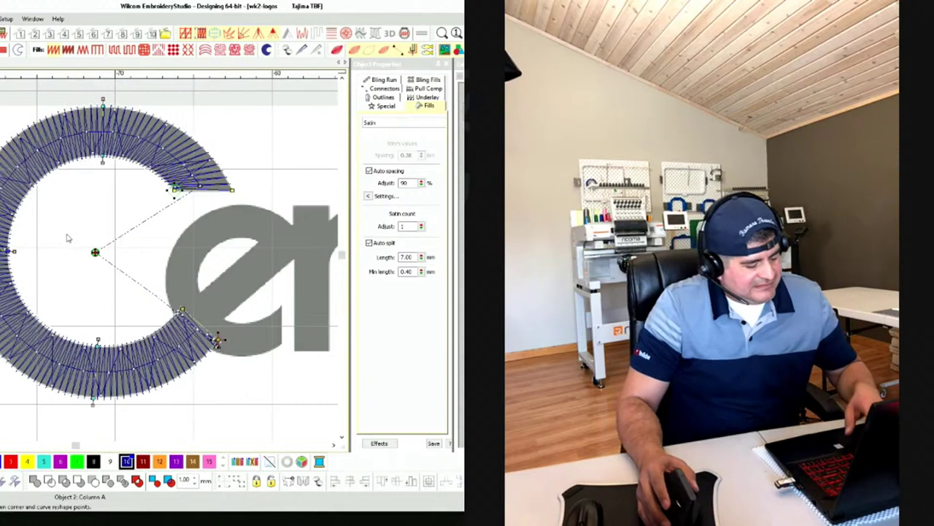
key(Escape)
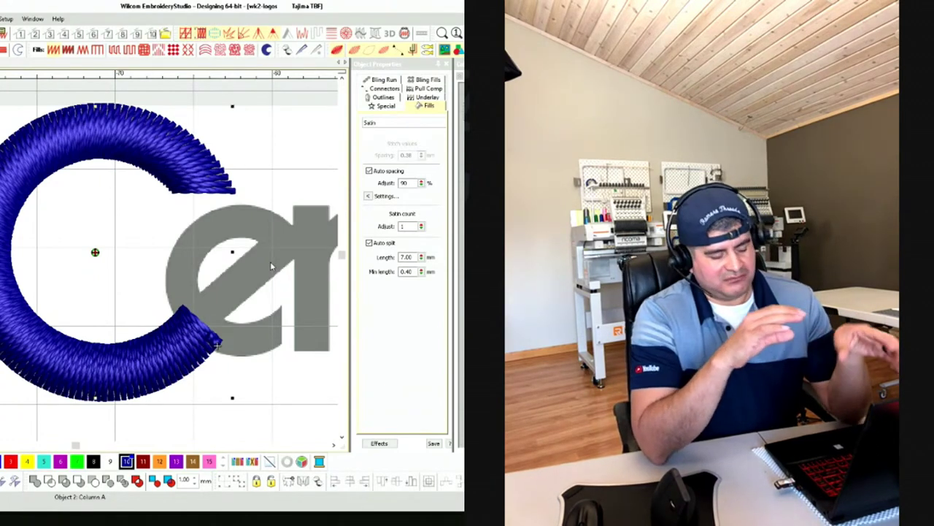
key(t)
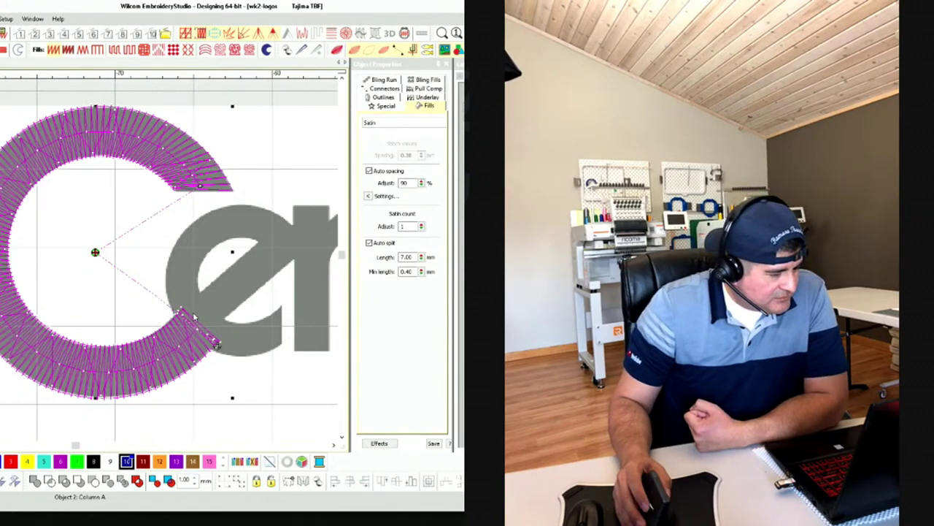
scroll(82, 259, up, 4)
scroll(82, 259, down, 2)
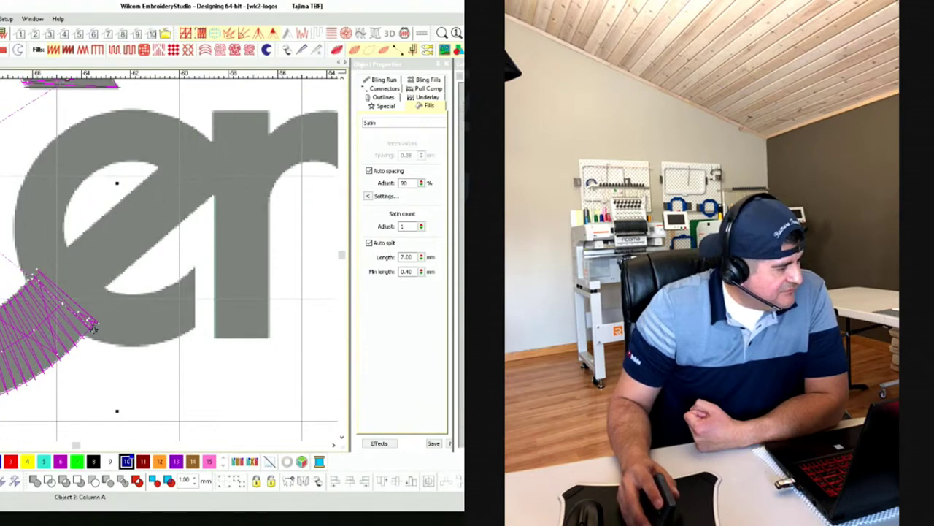
Trace the e's diagonal crossbar stroke up to the top of the letter with column points
click(134, 300)
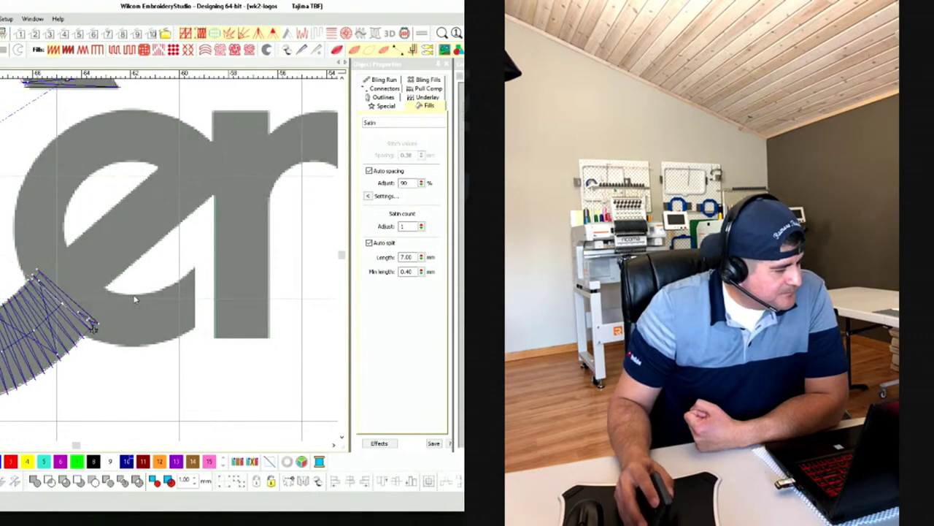
click(62, 252)
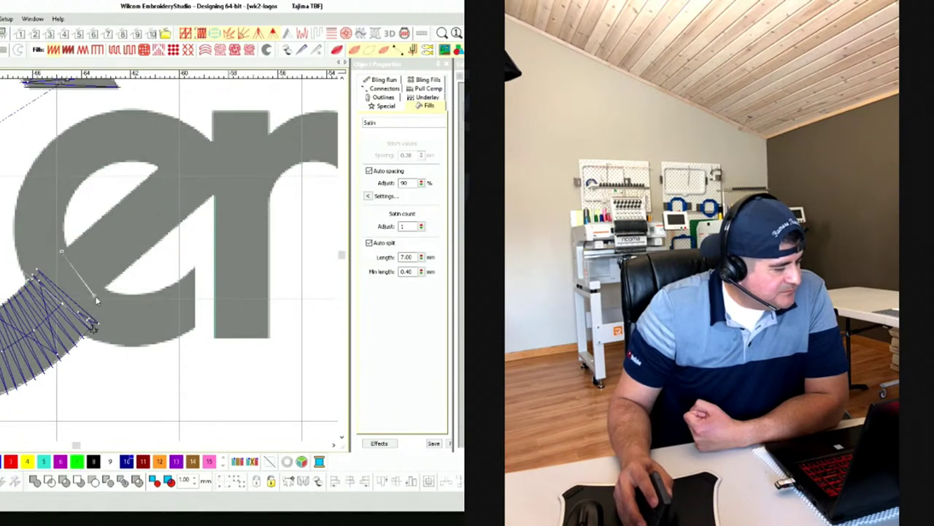
click(95, 297)
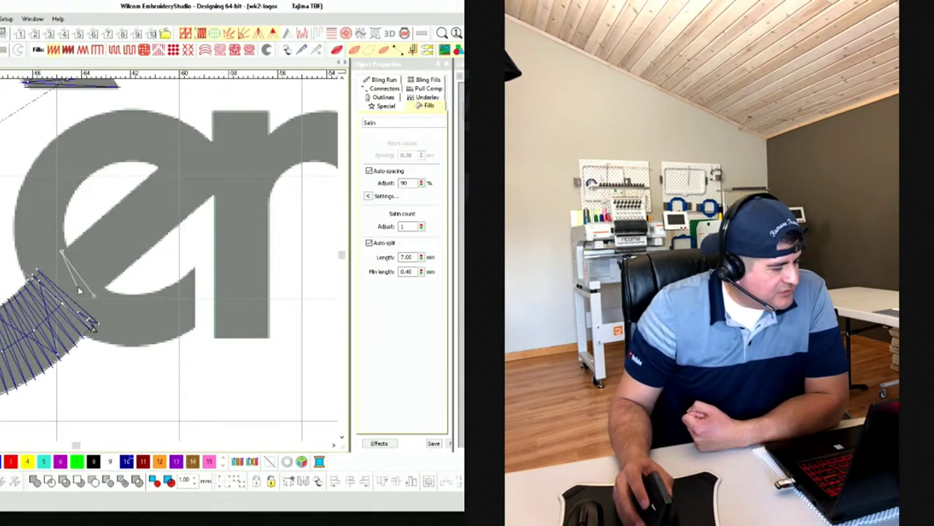
click(63, 250)
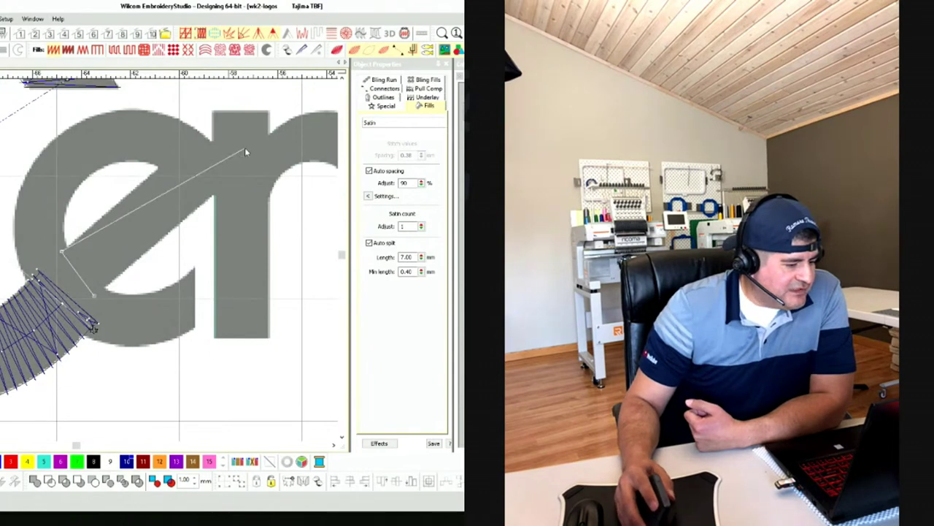
click(160, 171)
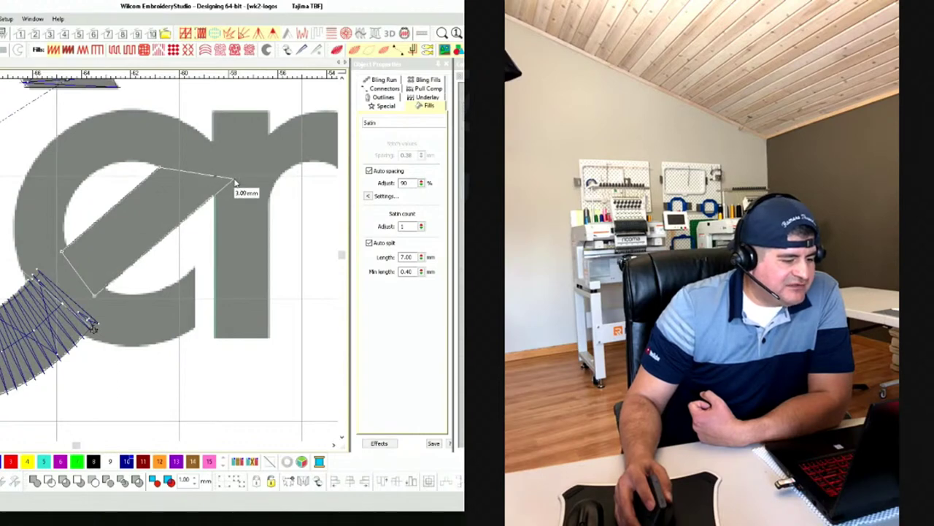
click(234, 180)
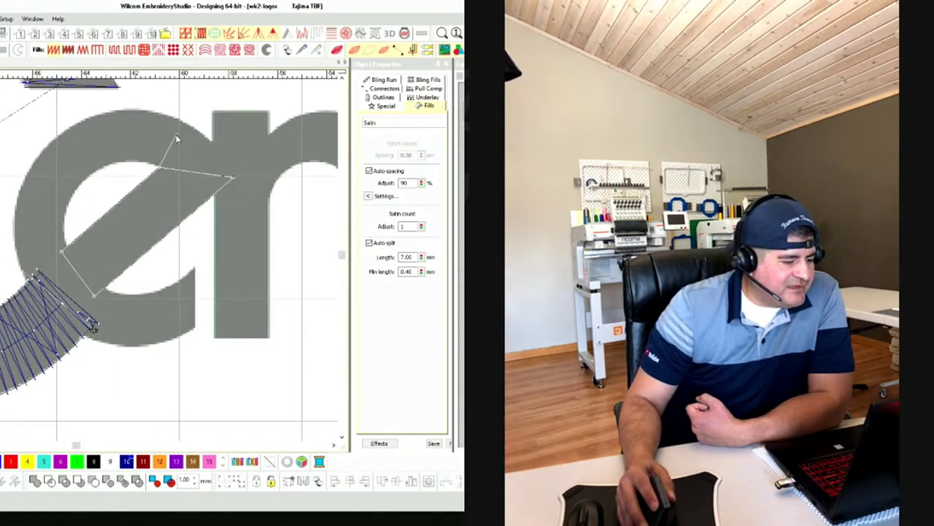
click(144, 167)
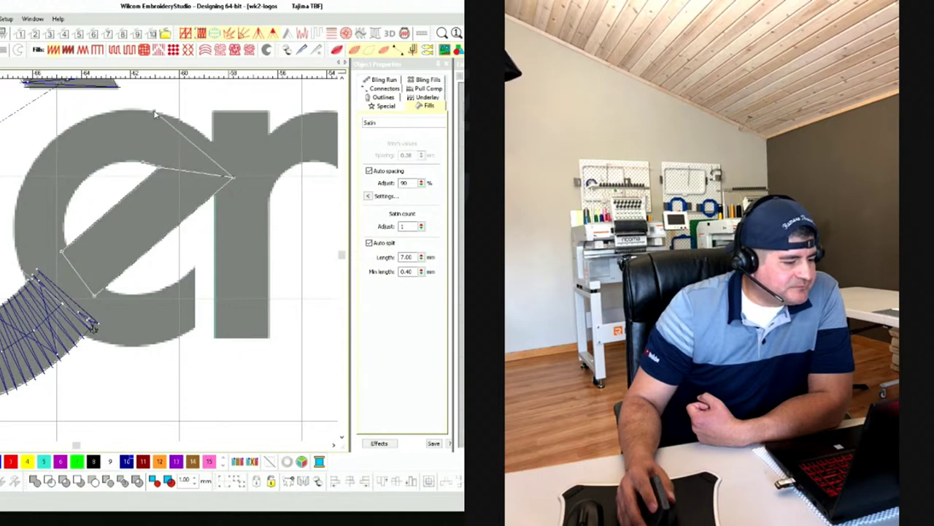
click(155, 114)
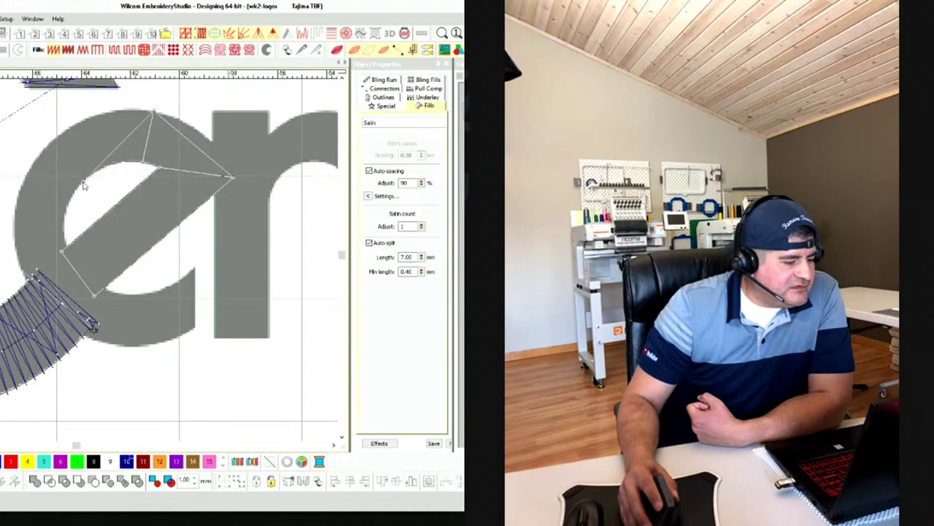
Continue the e's column down its left edge and bottom curve to the tail and generate stitches
click(42, 153)
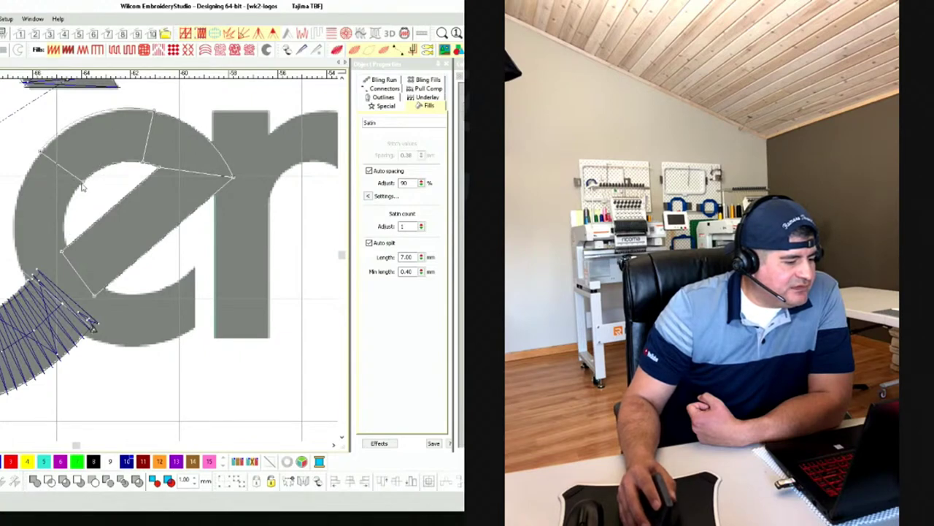
click(84, 187)
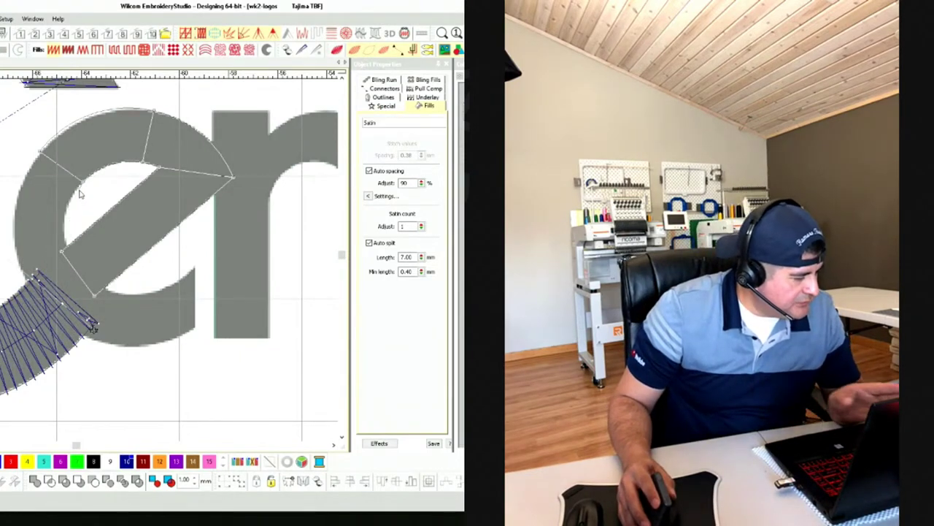
click(66, 250)
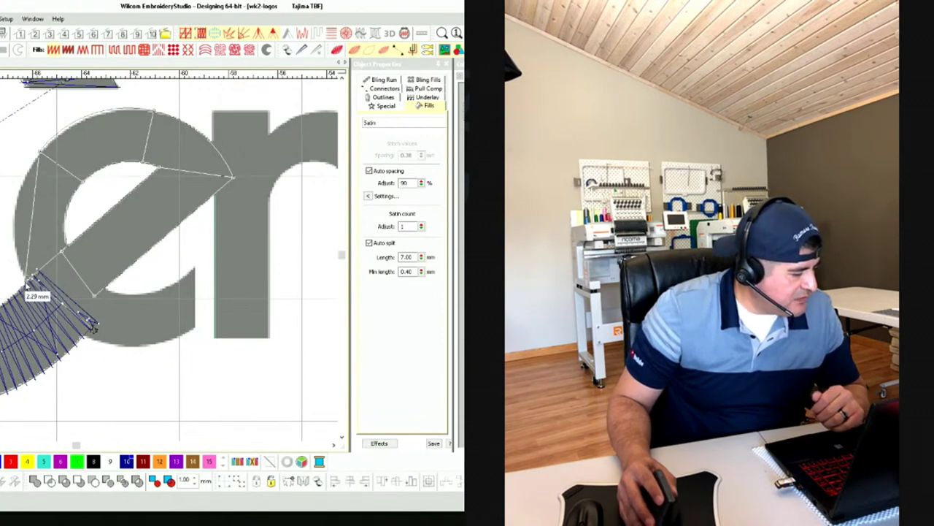
click(29, 284)
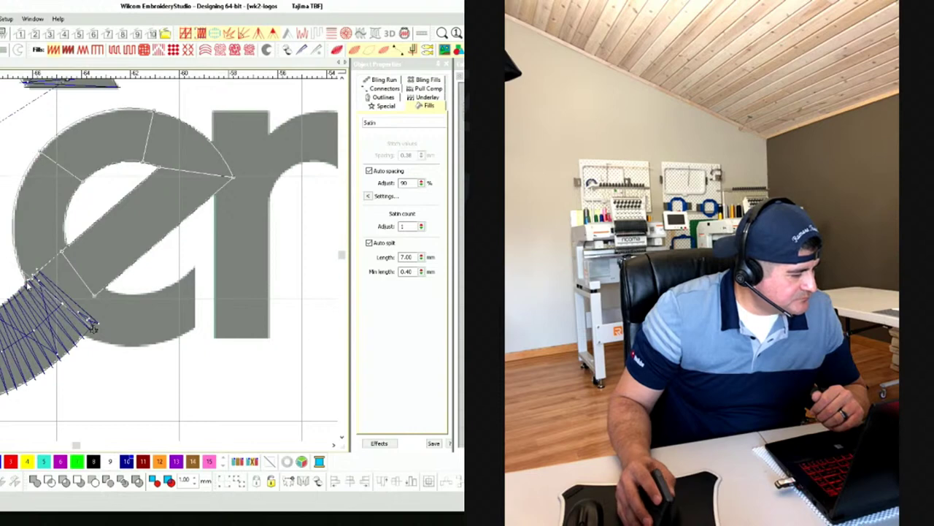
click(142, 291)
click(149, 344)
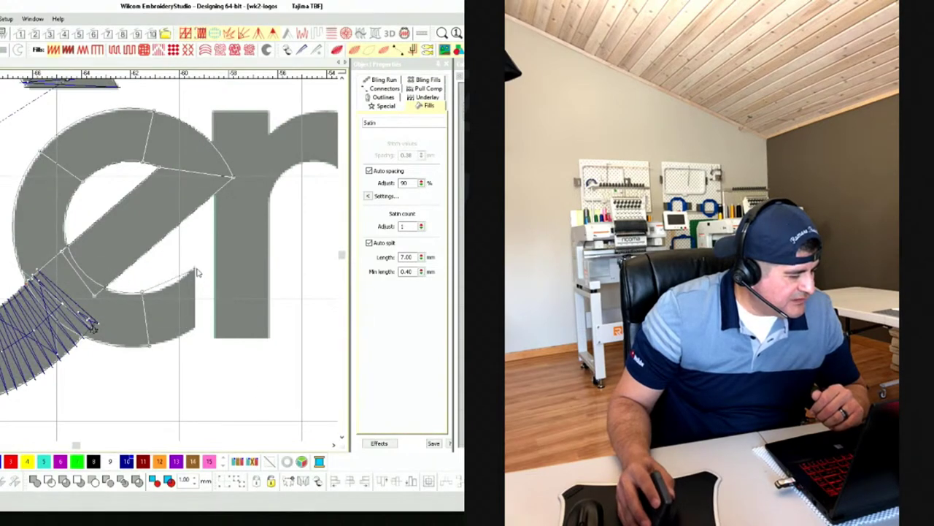
click(195, 268)
click(197, 332)
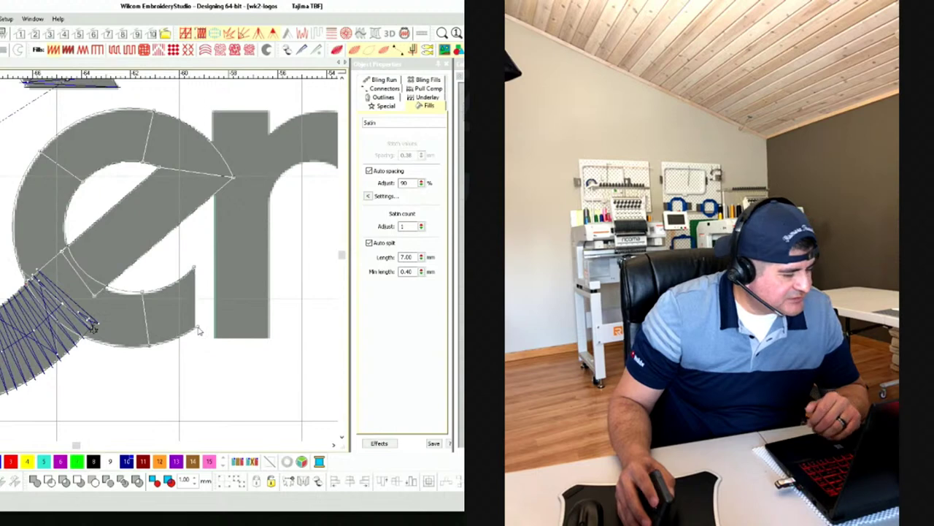
key(Return)
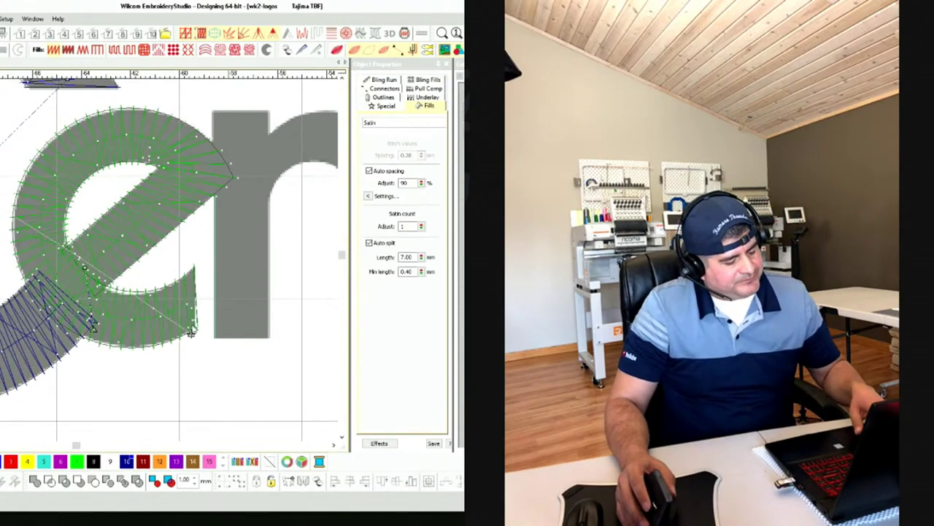
Preview the new e column in TrueView, then select it and show its reshape points
key(Escape)
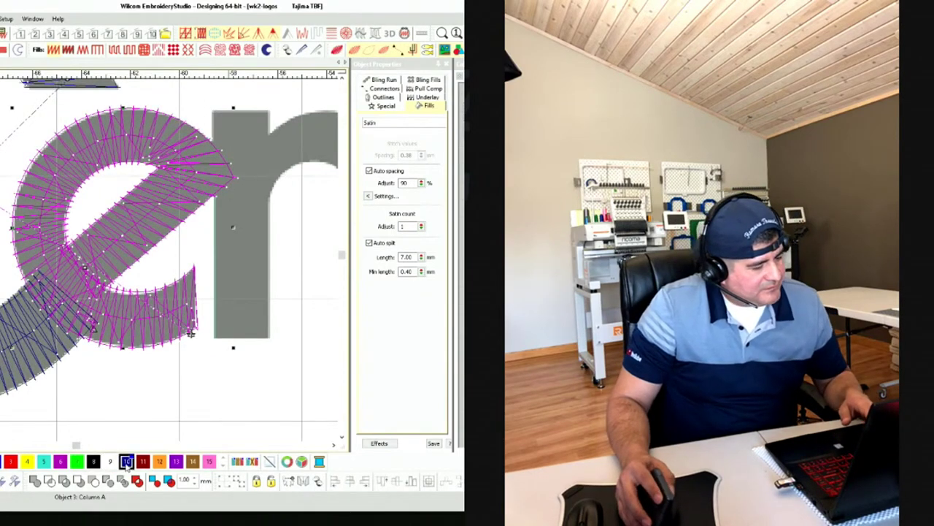
key(Escape)
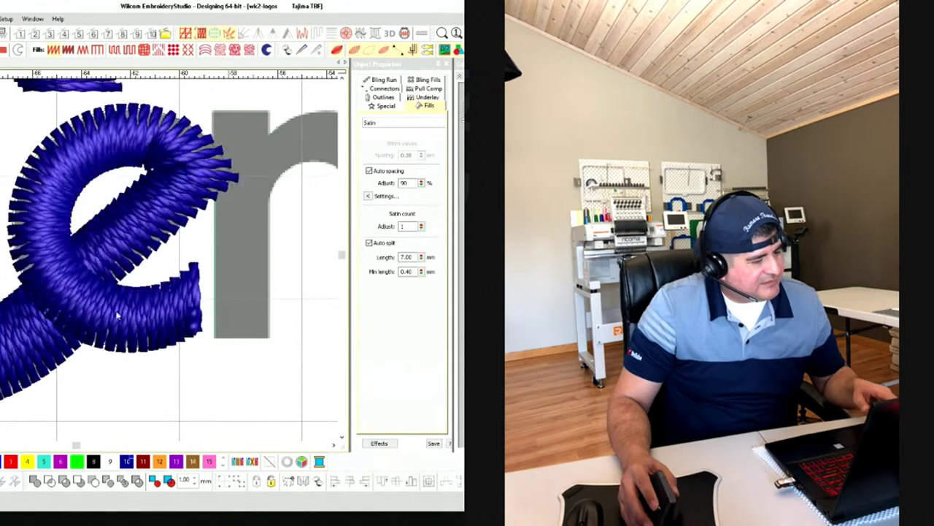
key(t)
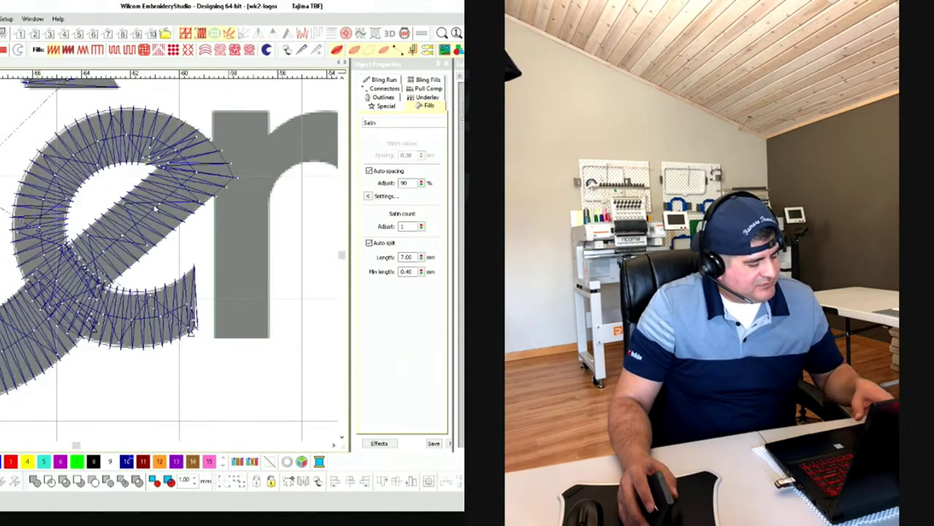
key(h)
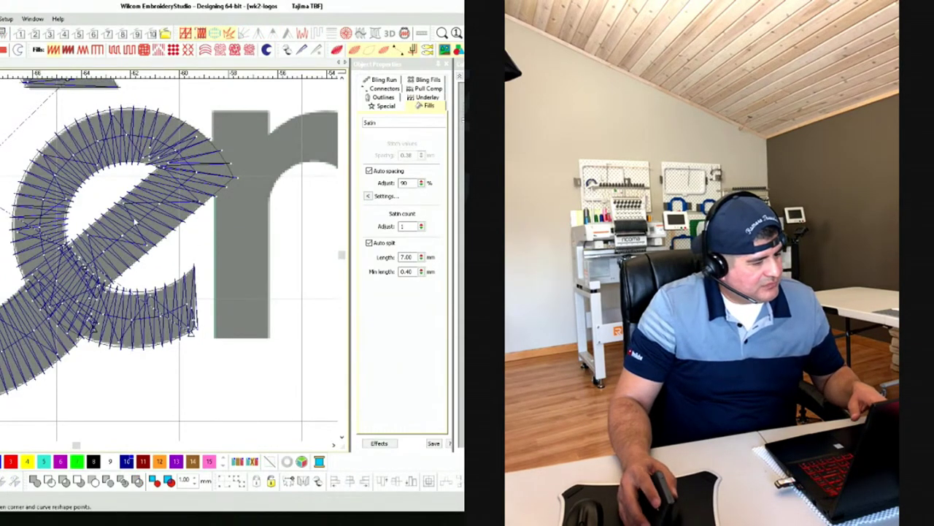
key(Tab)
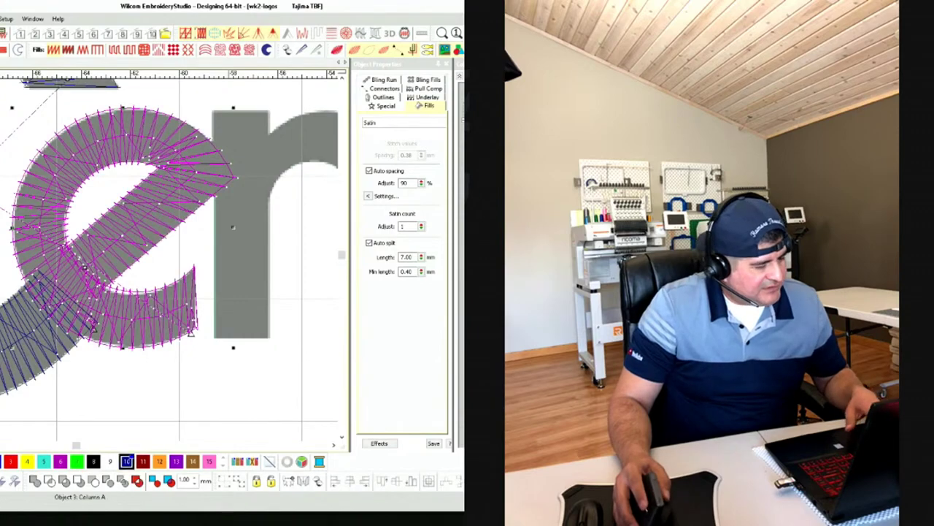
key(h)
Rotate the stitch angle at the e's upper tip so stitches fan evenly, then exit reshape
scroll(86, 247, up, 2)
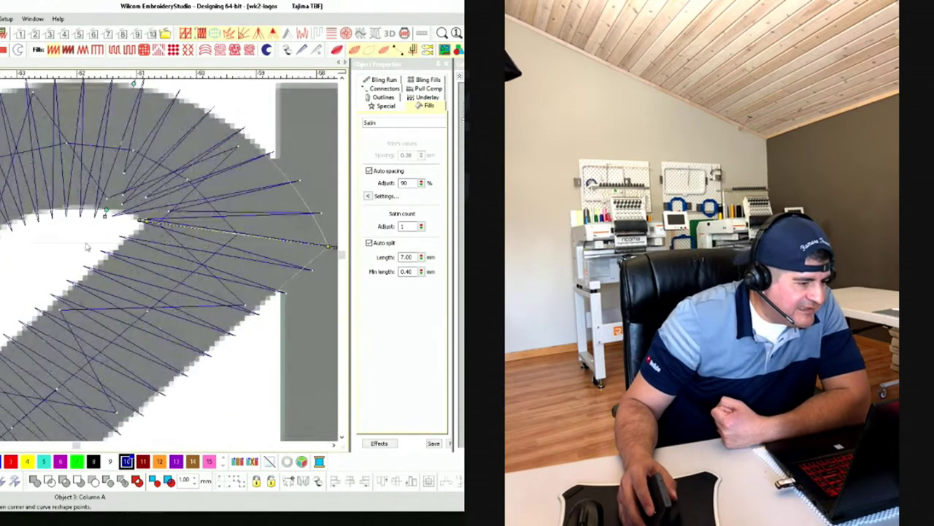
scroll(86, 248, down, 1)
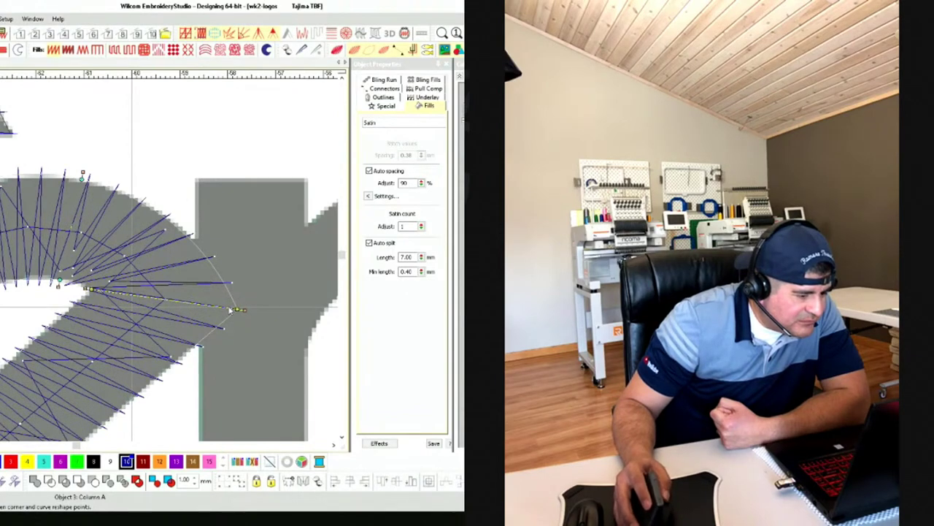
drag(238, 308, 244, 309)
scroll(139, 355, down, 1)
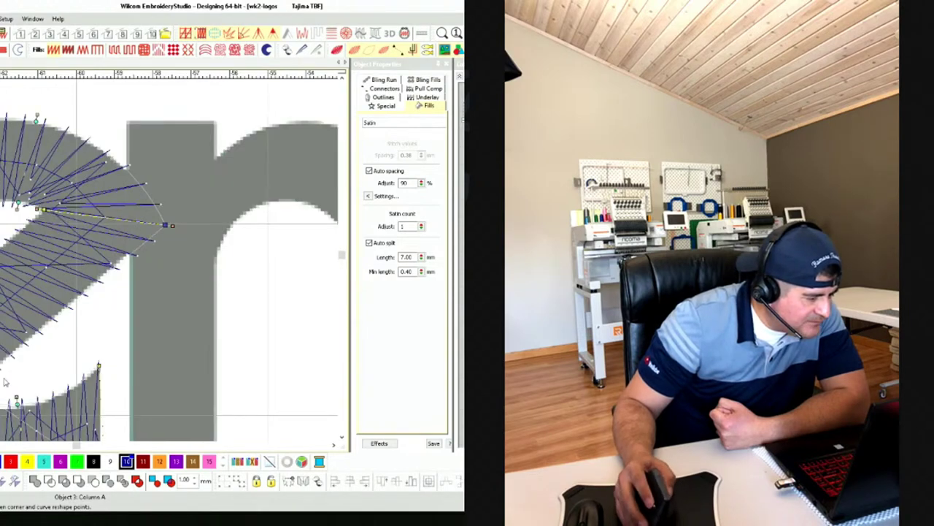
scroll(141, 270, up, 1)
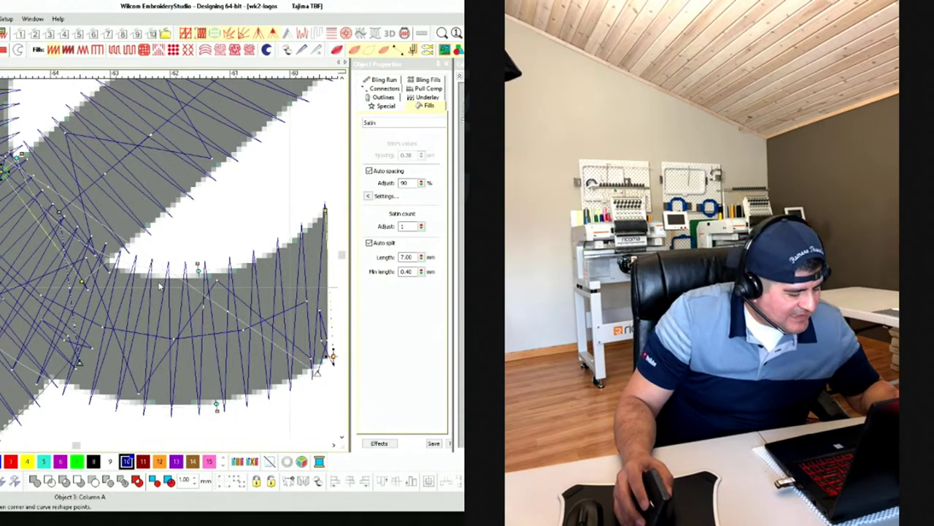
scroll(159, 286, down, 2)
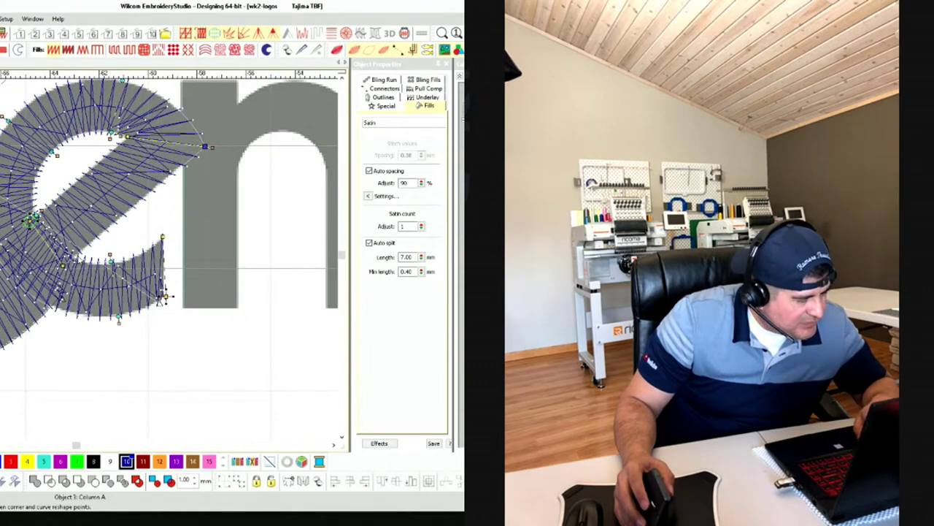
key(Escape)
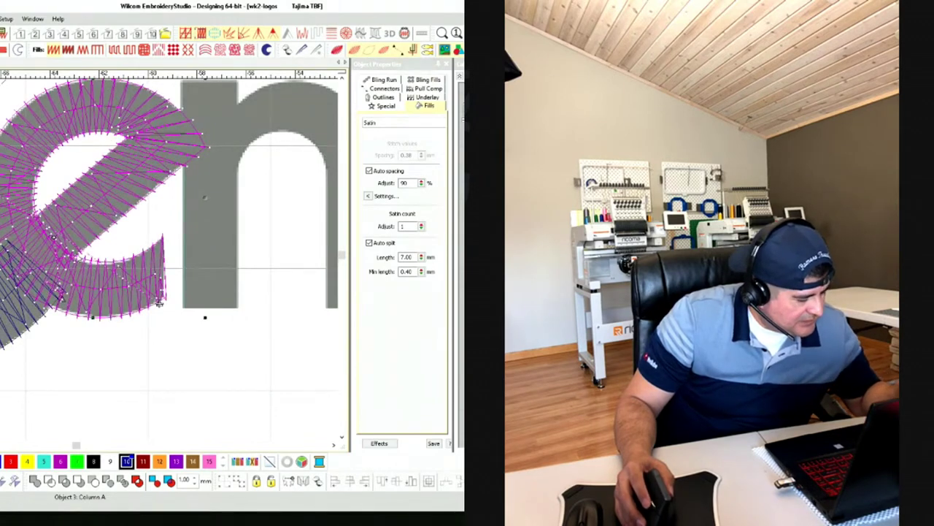
scroll(80, 258, down, 3)
Zoom out to the whole logo sheet and back in on the Century 21 lettering
scroll(82, 259, down, 1)
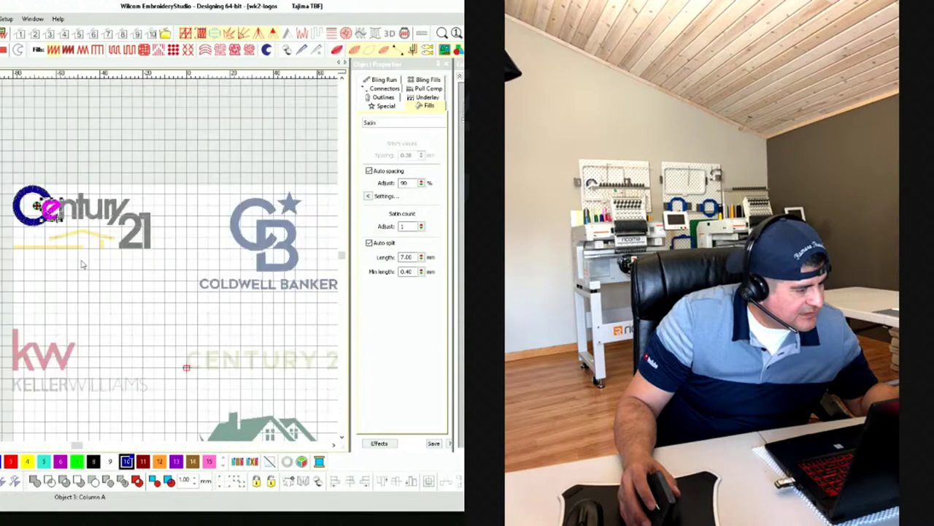
scroll(38, 232, up, 1)
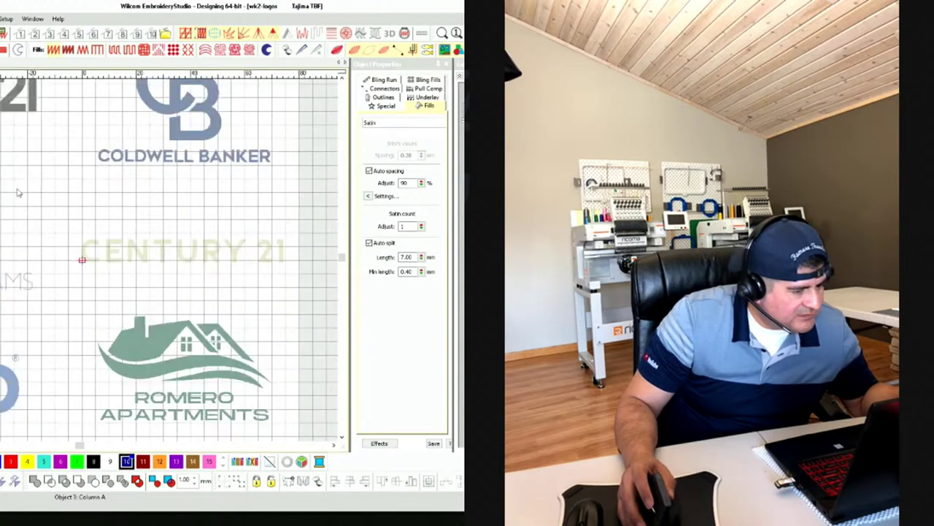
scroll(82, 260, up, 4)
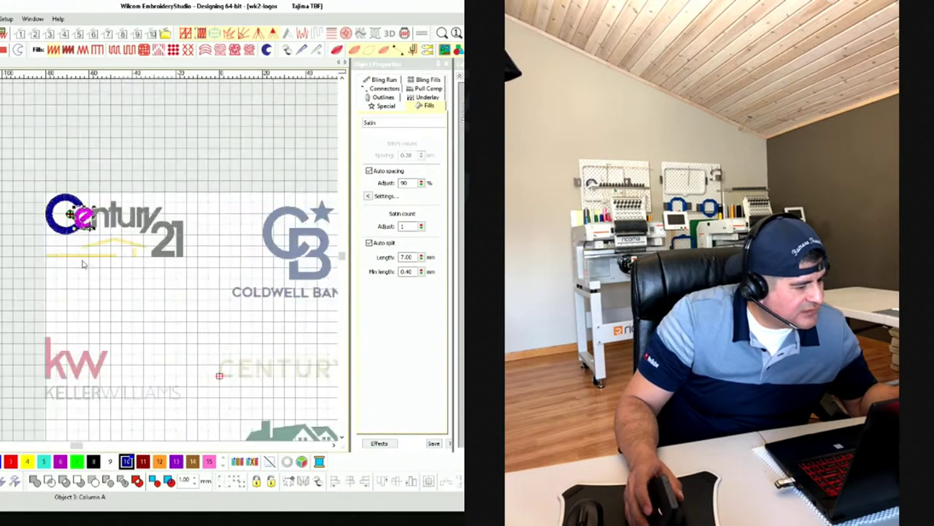
scroll(82, 260, up, 3)
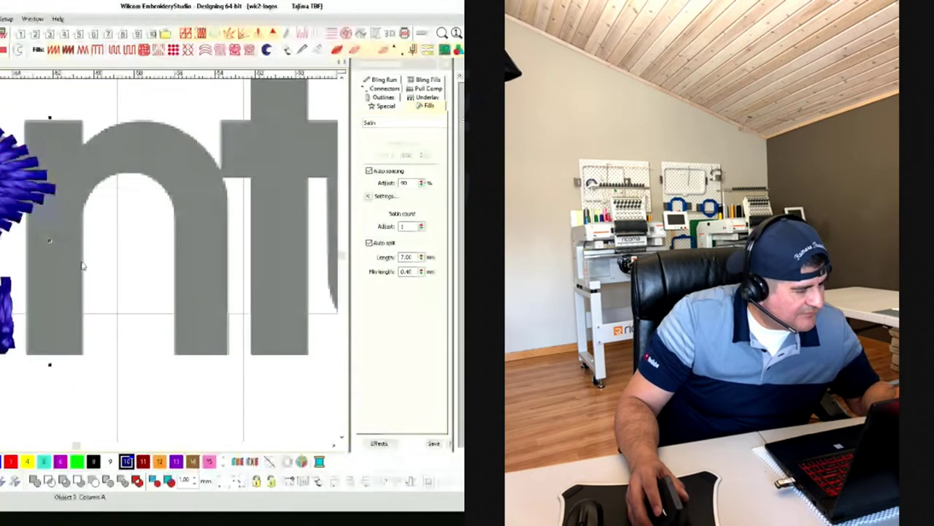
scroll(14, 275, down, 2)
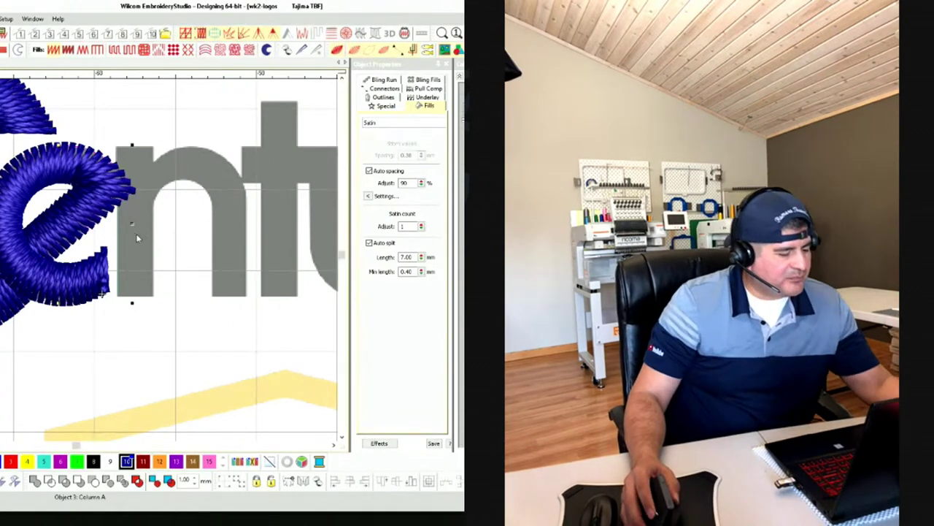
Measure the n's left stem width at bottom and top (about 2.33 mm) and generate its satin column
key(t)
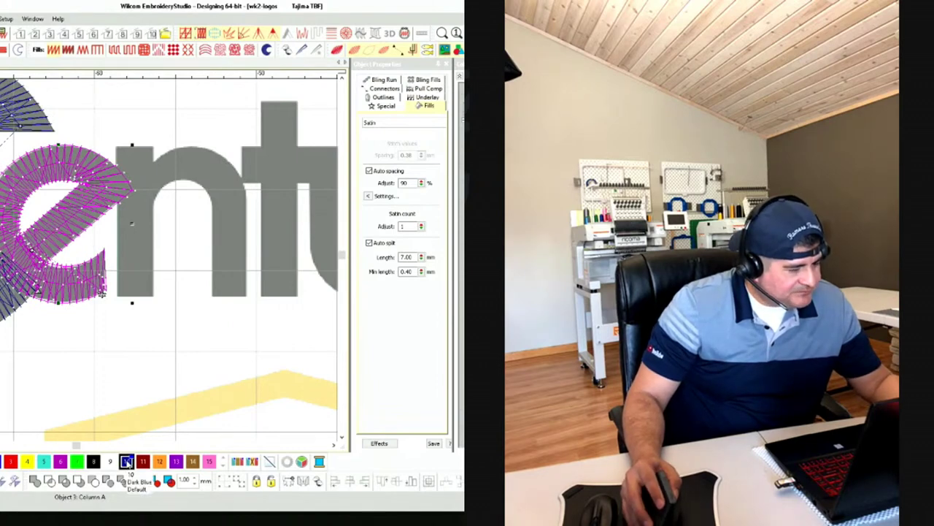
key(Escape)
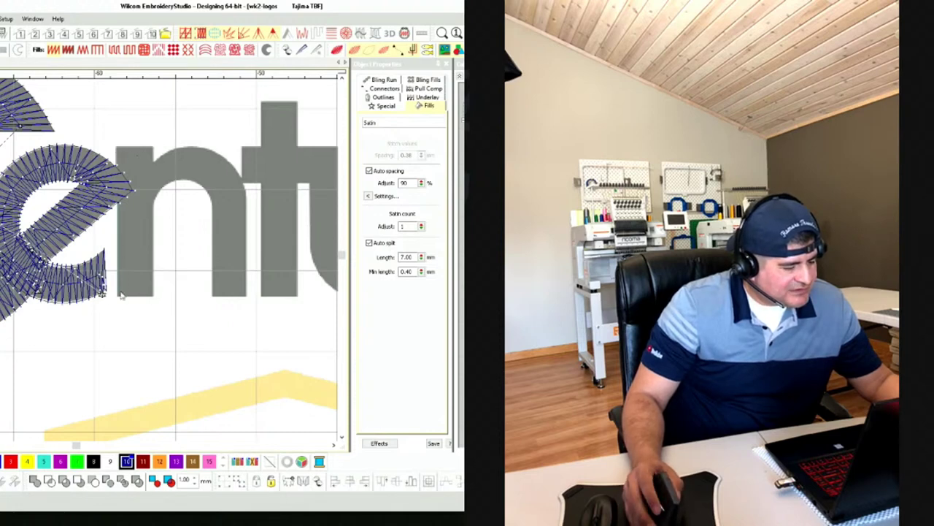
scroll(121, 294, up, 2)
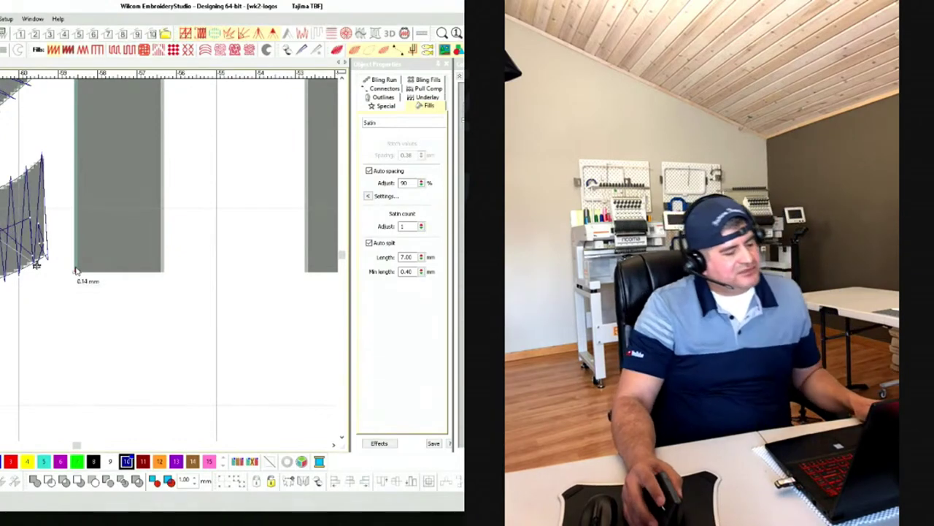
drag(76, 270, 163, 273)
scroll(162, 273, down, 2)
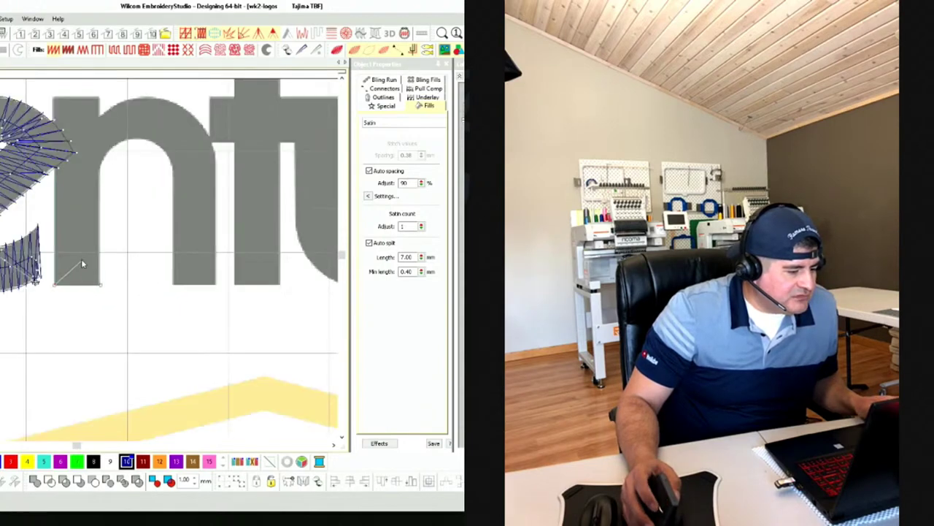
scroll(93, 174, up, 2)
scroll(81, 259, up, 2)
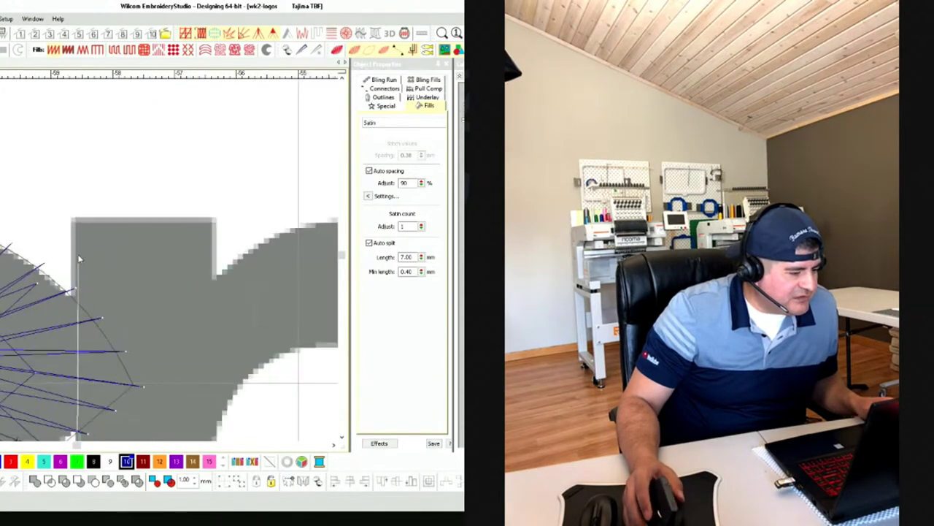
drag(75, 246, 62, 224)
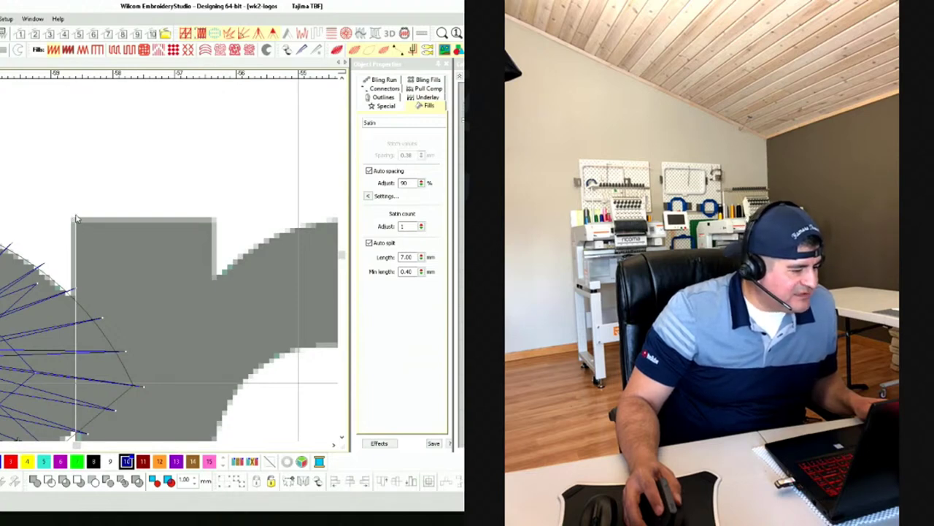
drag(76, 218, 77, 223)
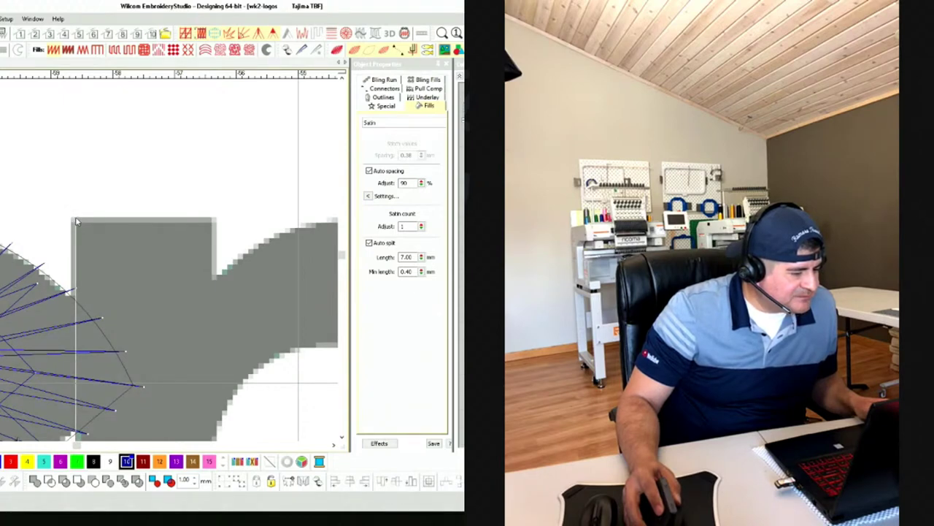
drag(76, 220, 218, 222)
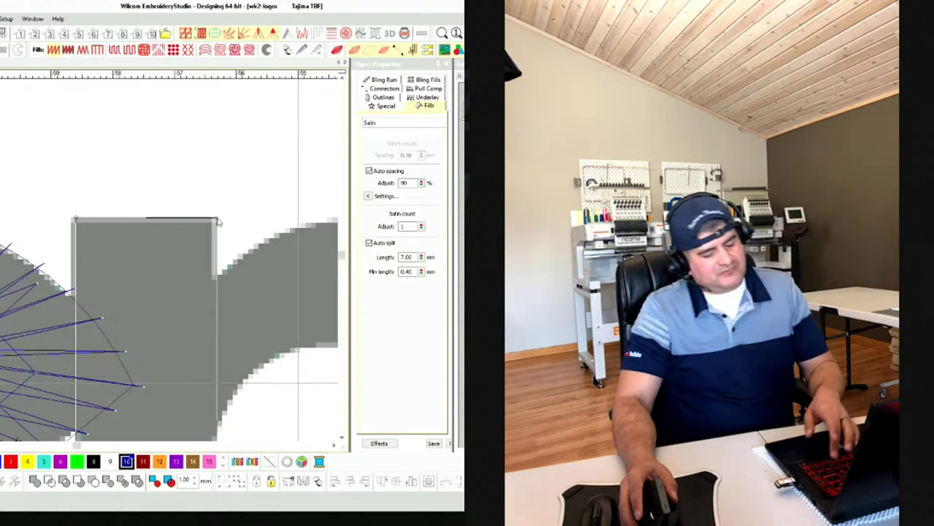
key(Return)
scroll(166, 286, down, 4)
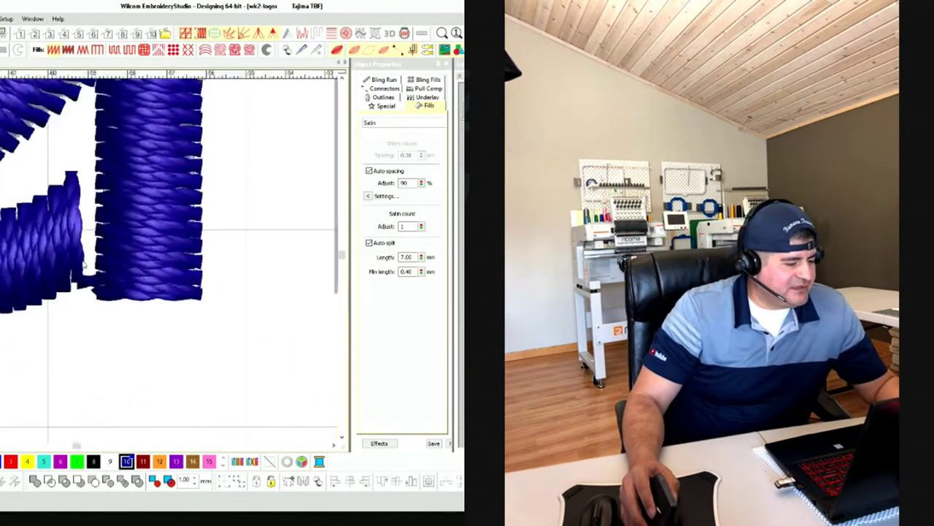
Turn off TrueView with T for wireframe stitch lines and zoom in on the n
scroll(69, 264, up, 3)
scroll(80, 260, down, 1)
key(t)
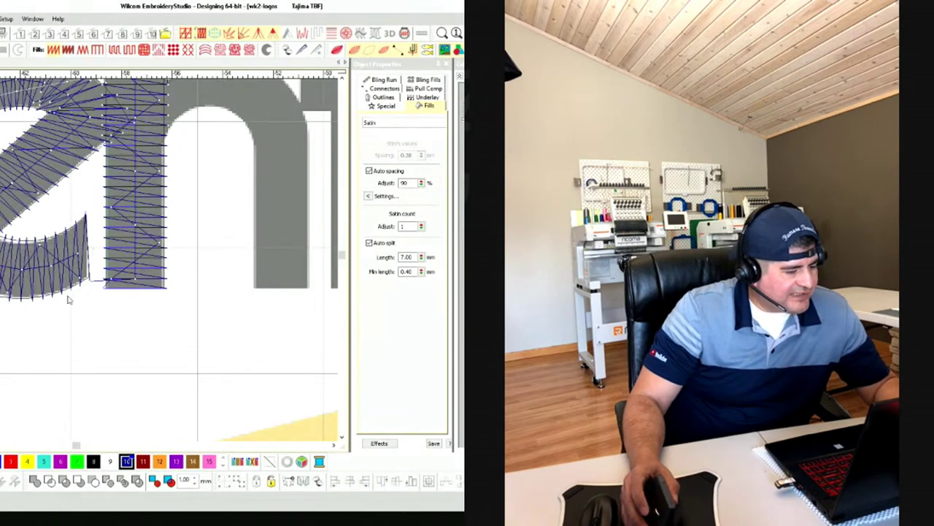
scroll(84, 262, down, 1)
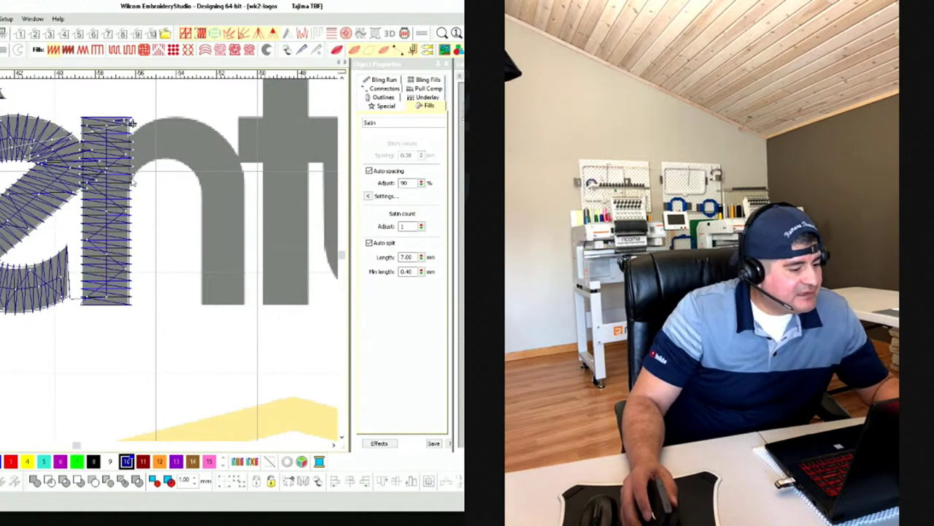
scroll(84, 260, up, 1)
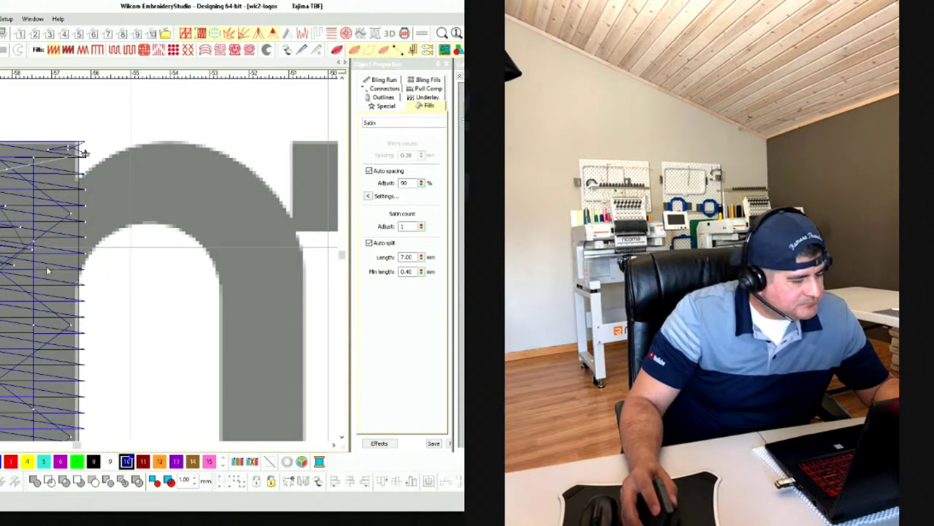
Digitize the n's arch from the stem top down to the right stem's bottom and generate satin stitches
click(70, 183)
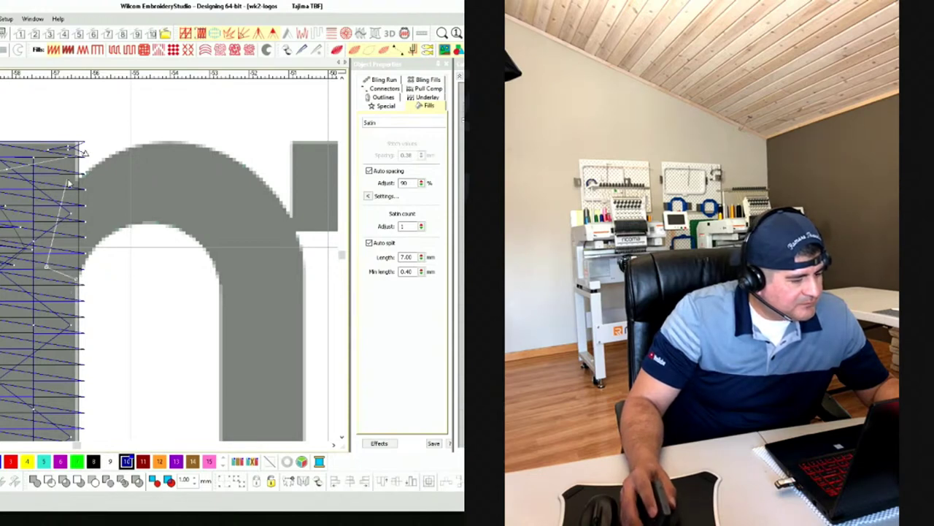
drag(69, 183, 303, 251)
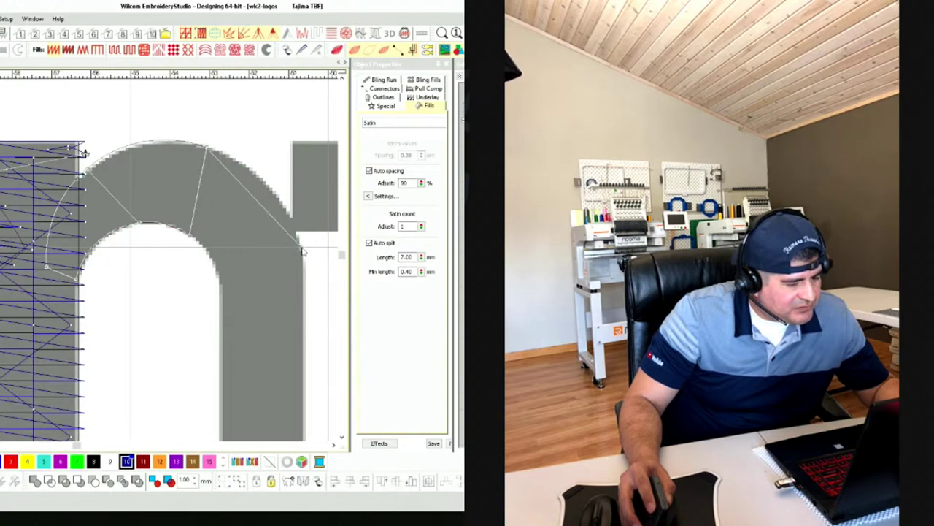
click(302, 249)
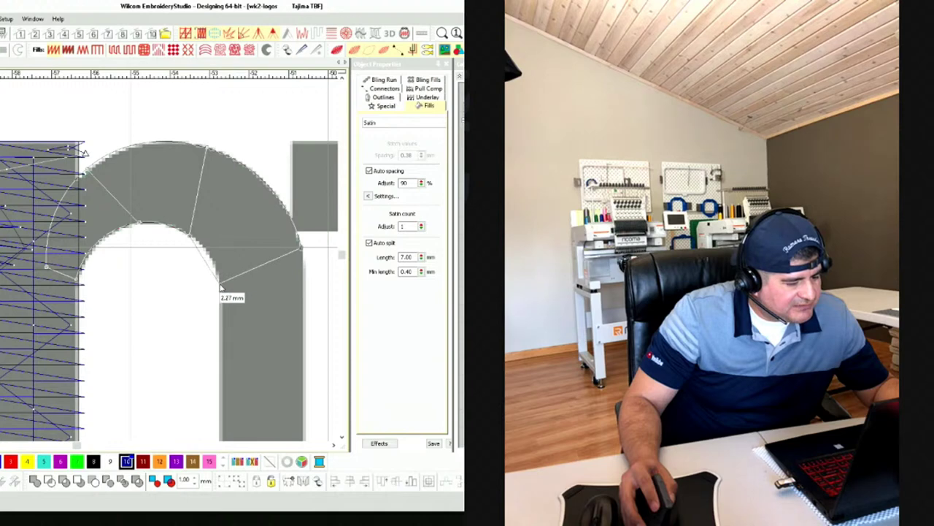
scroll(221, 286, down, 2)
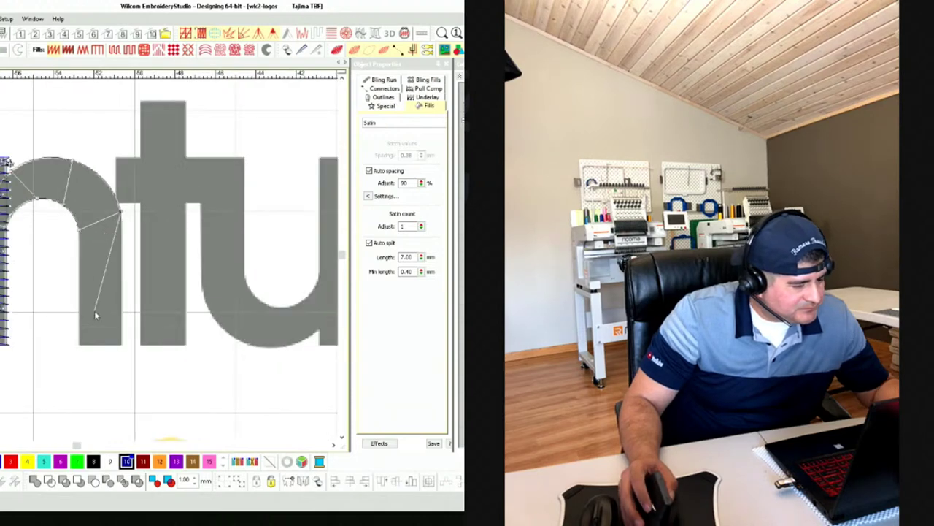
scroll(85, 263, up, 3)
key(Return)
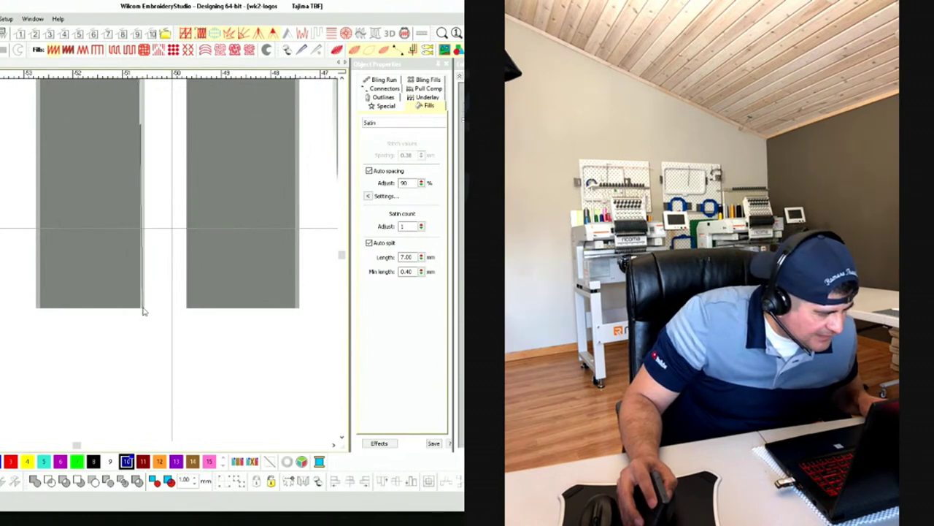
click(36, 308)
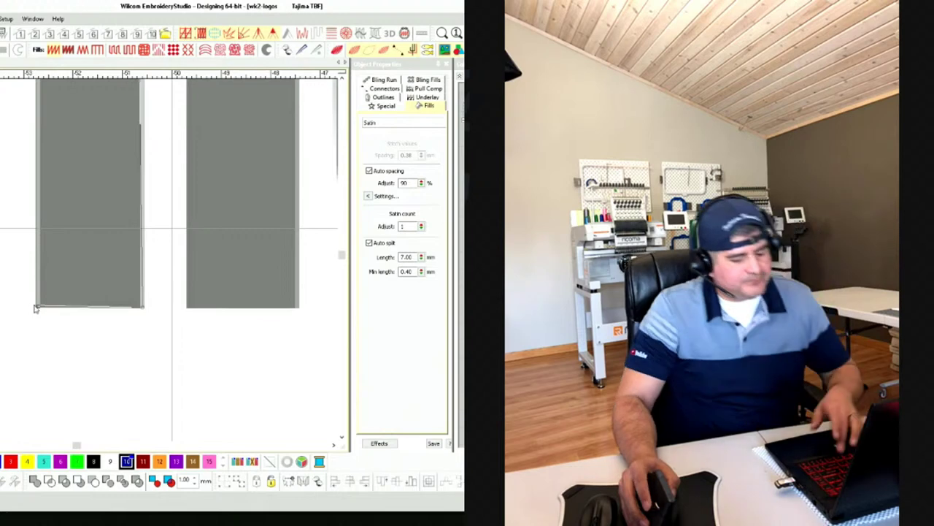
key(Return)
scroll(81, 248, down, 2)
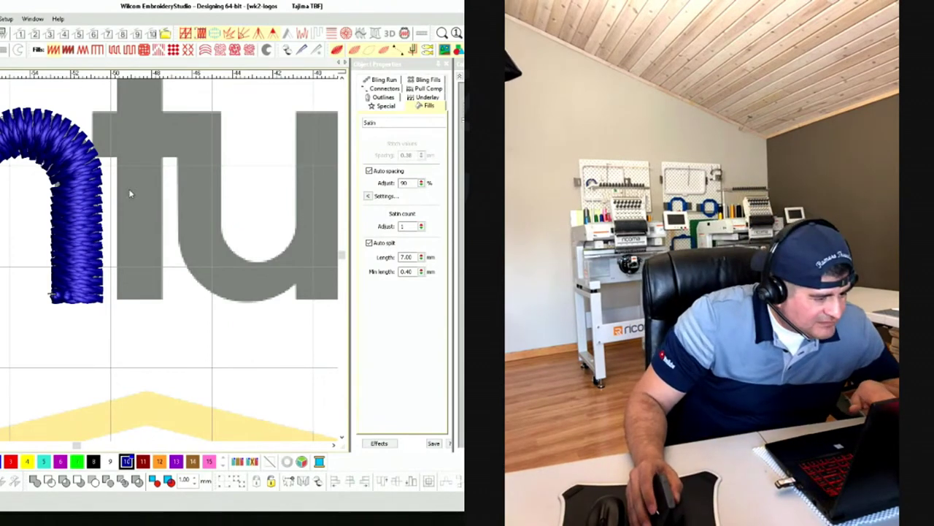
Measure the t stem's width, then finish its lower part below the crossbar as a satin column
scroll(87, 256, down, 2)
scroll(82, 264, up, 3)
scroll(83, 264, down, 1)
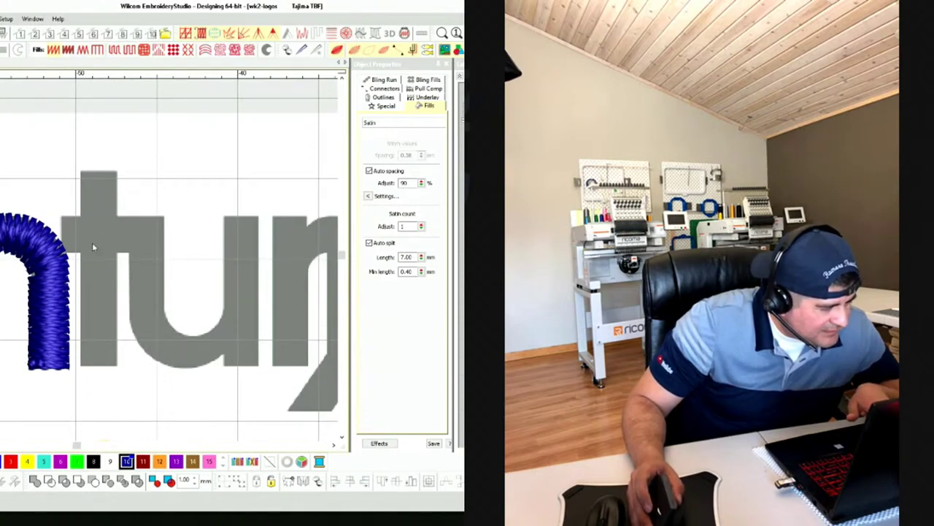
scroll(113, 346, up, 2)
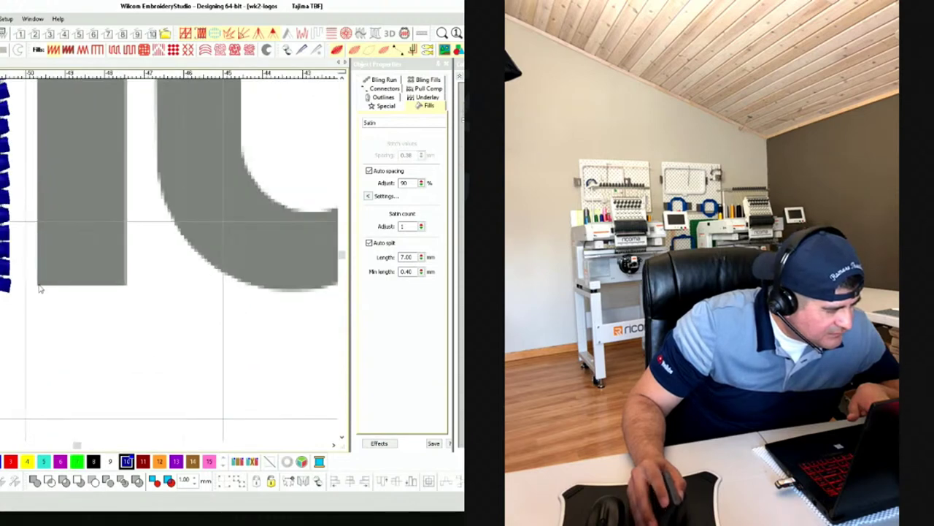
drag(39, 287, 129, 289)
scroll(80, 241, down, 3)
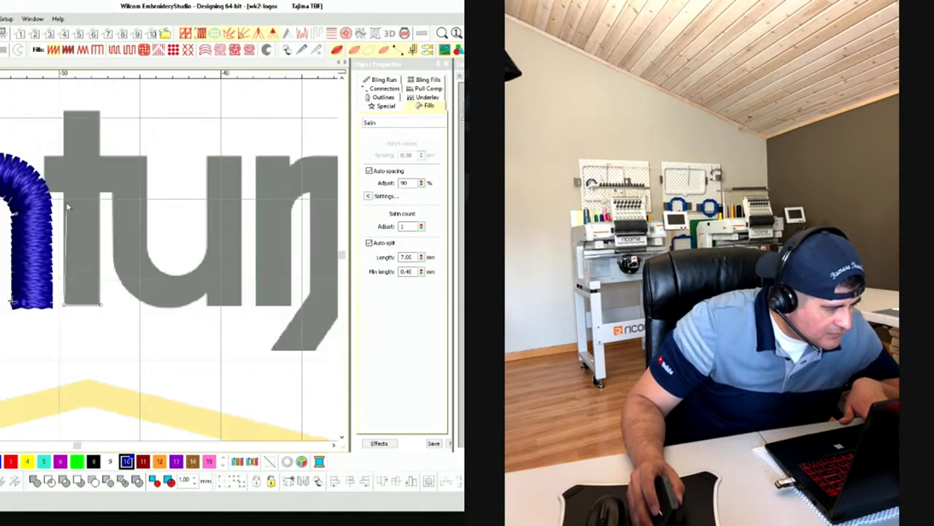
scroll(77, 240, up, 2)
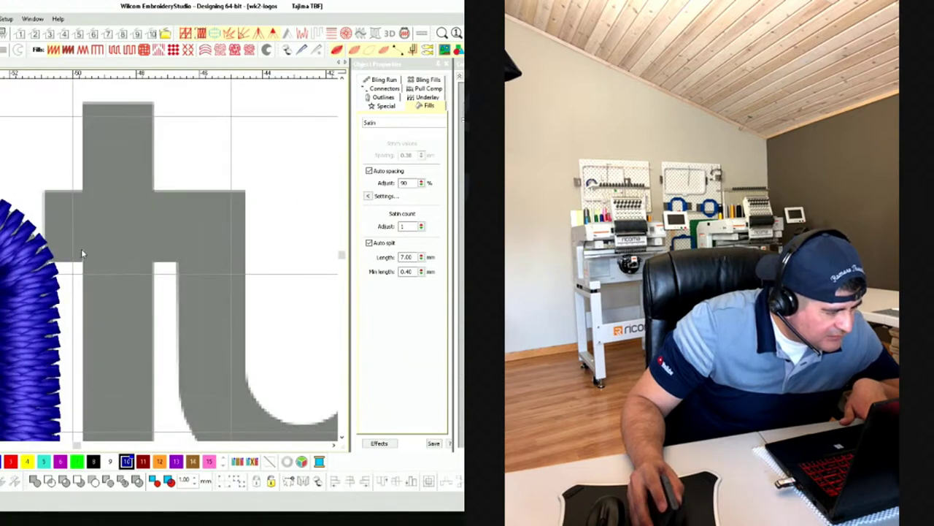
drag(81, 250, 157, 254)
key(Return)
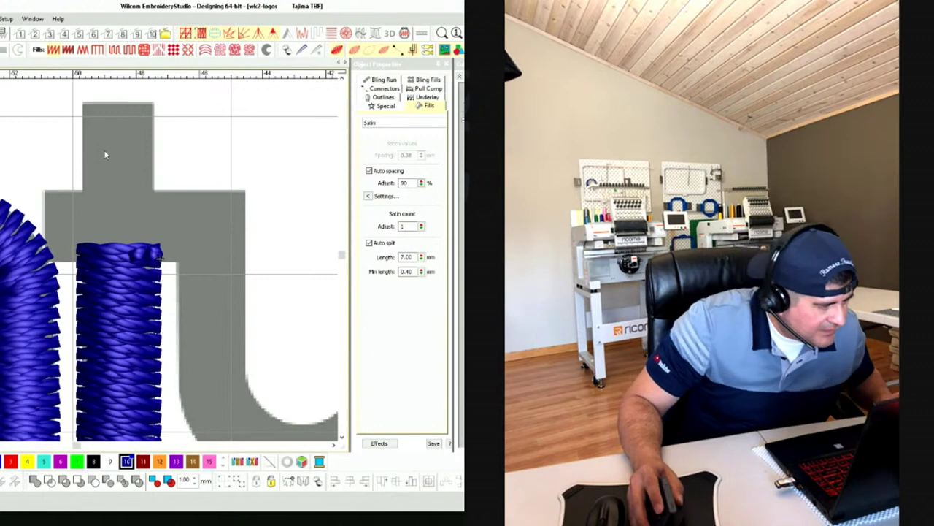
In wireframe view, trace the t's top corners and generate a satin column for it
key(t)
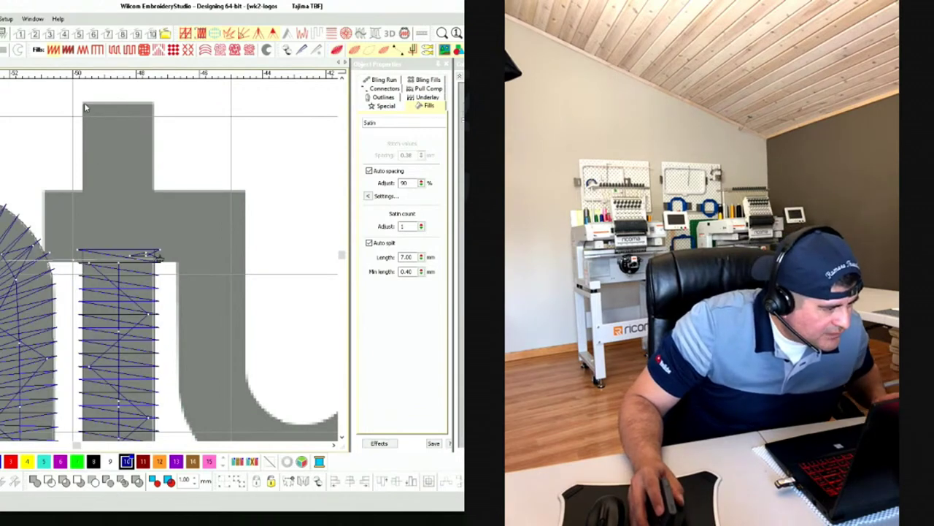
click(84, 107)
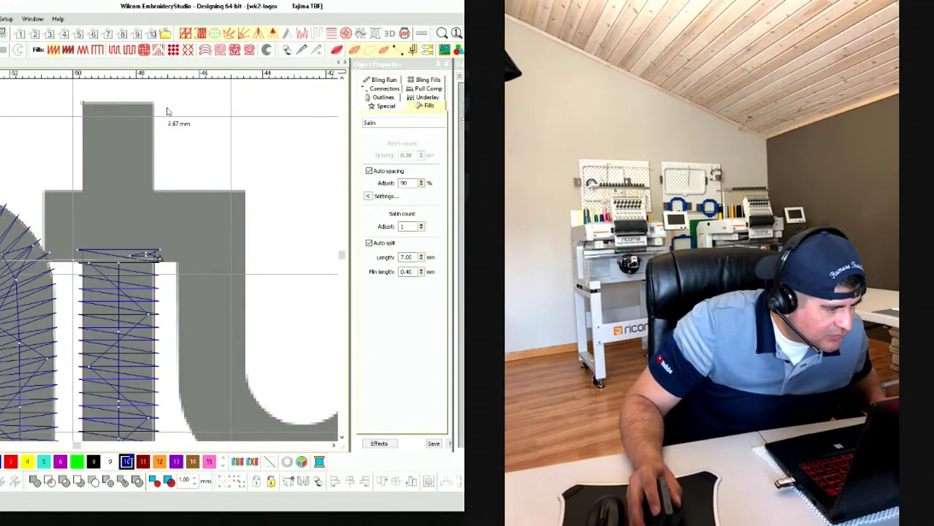
click(82, 200)
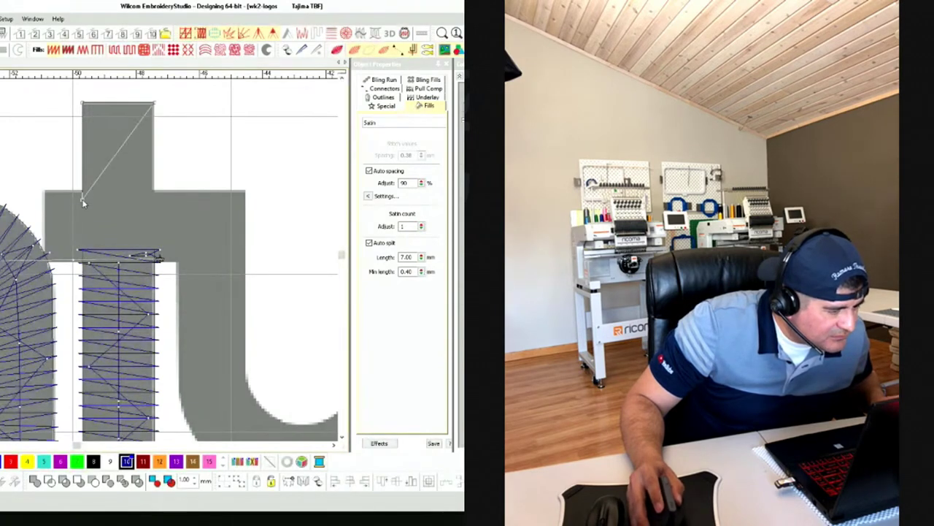
click(154, 203)
key(Return)
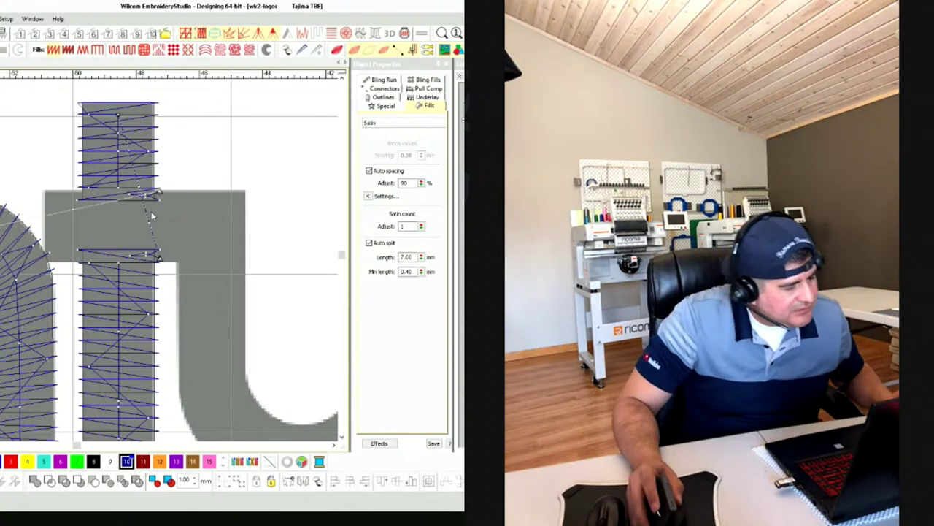
Begin a new satin column along the t's crossbar and down the u's left stem
click(42, 193)
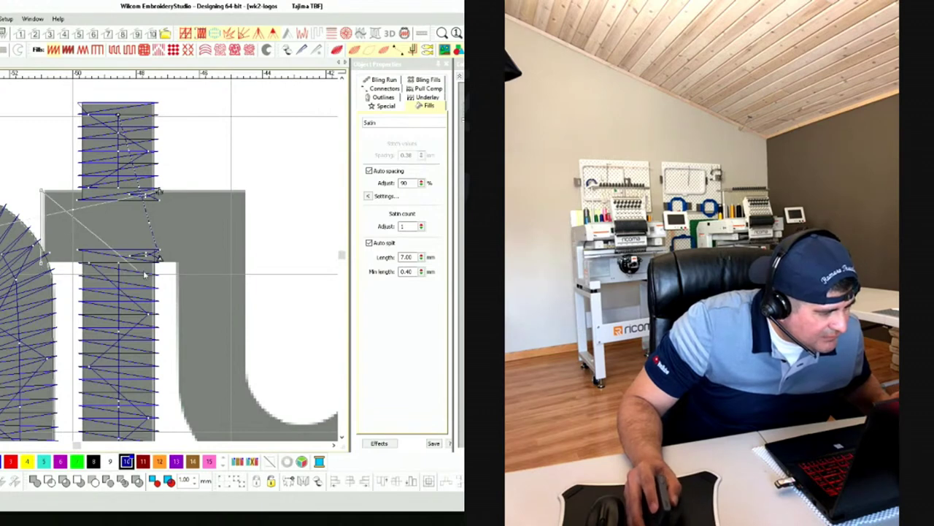
click(246, 193)
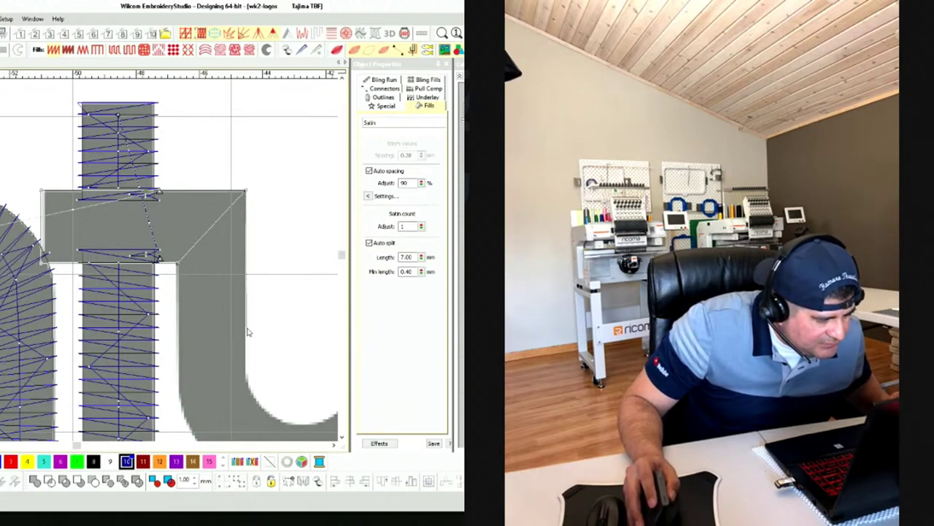
click(245, 379)
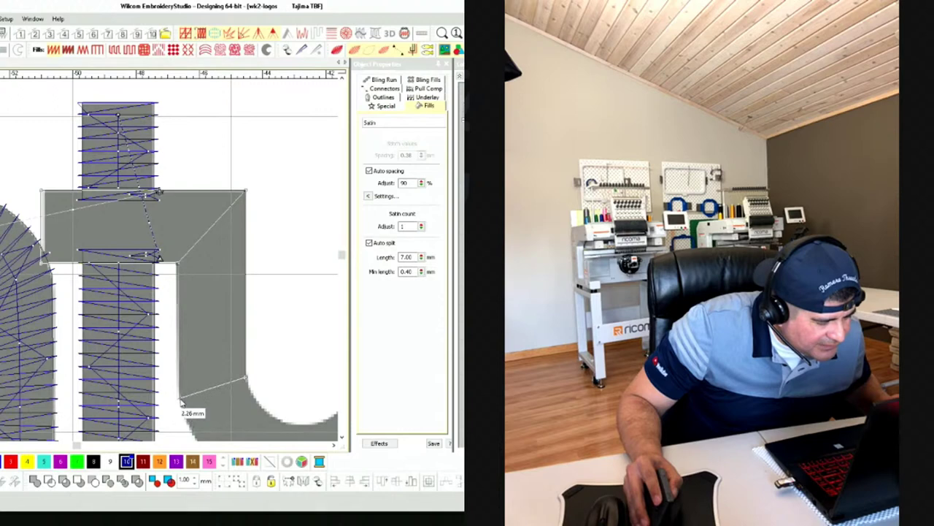
click(180, 399)
scroll(190, 401, down, 3)
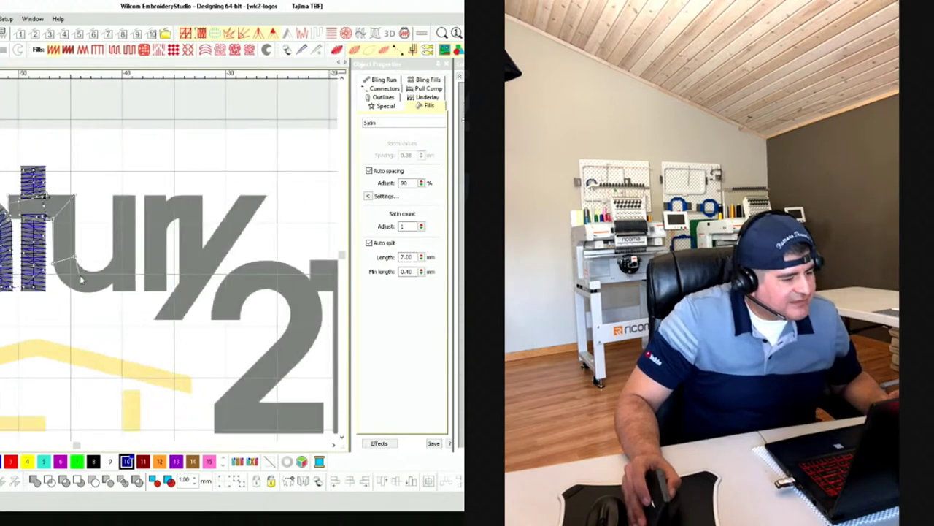
Add curve points around the u's bowl and finish the curved satin column
scroll(84, 252, up, 4)
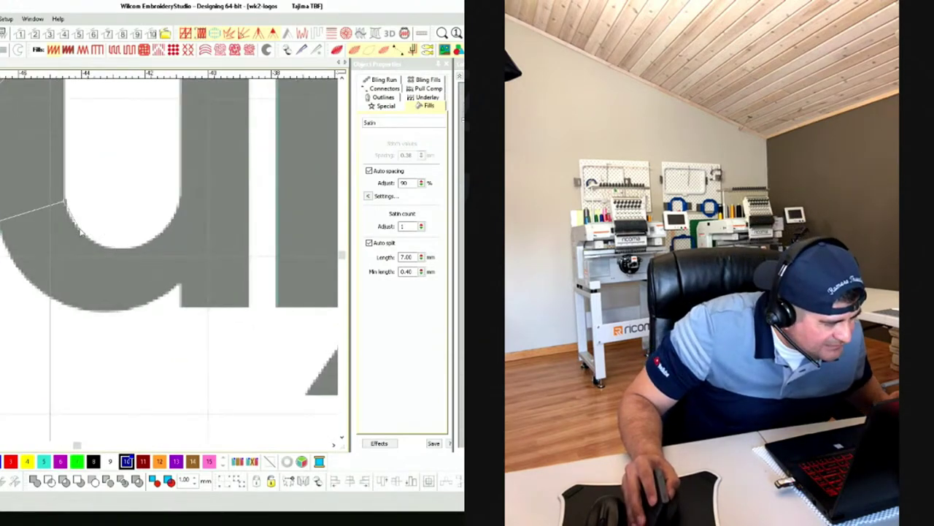
click(117, 249)
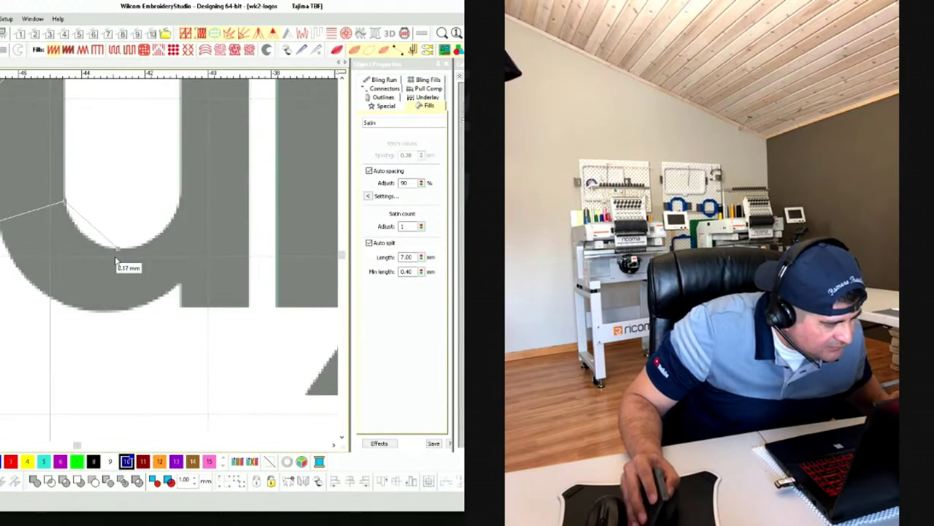
click(110, 310)
right_click(200, 187)
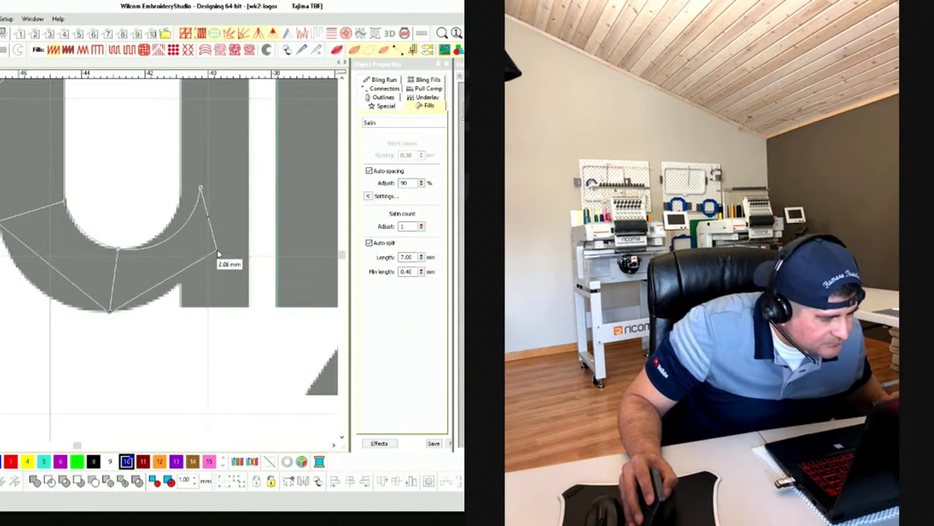
right_click(217, 248)
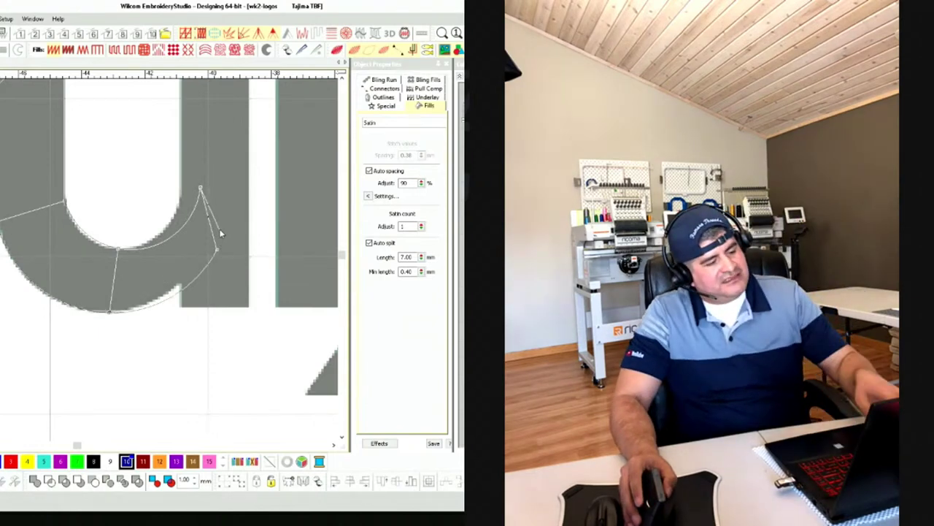
key(Return)
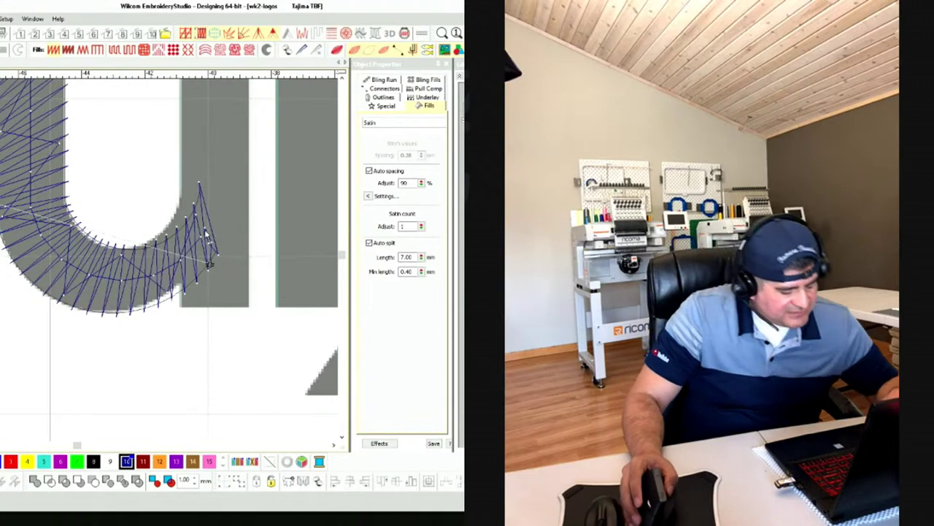
key(Escape)
Reshape the curved column's outline to fit the u and tilt its stitch angles
key(h)
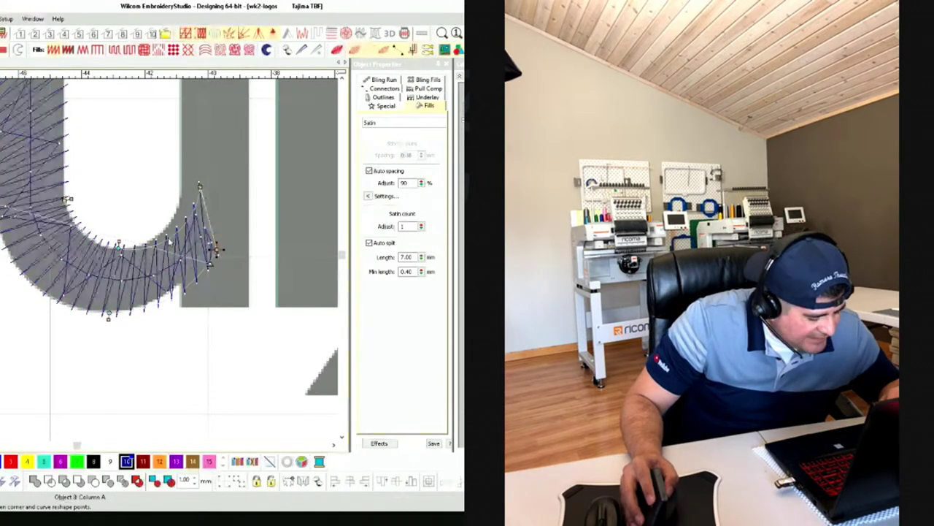
click(170, 240)
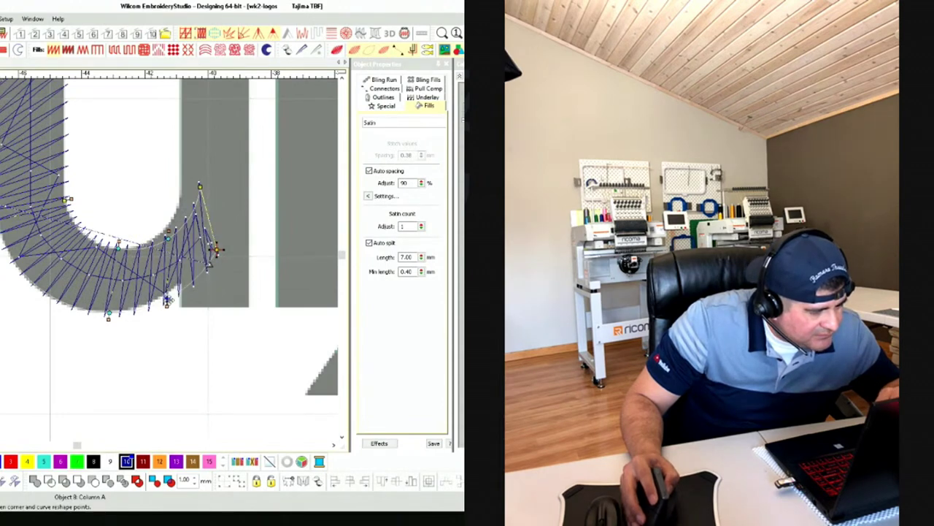
drag(168, 299, 178, 286)
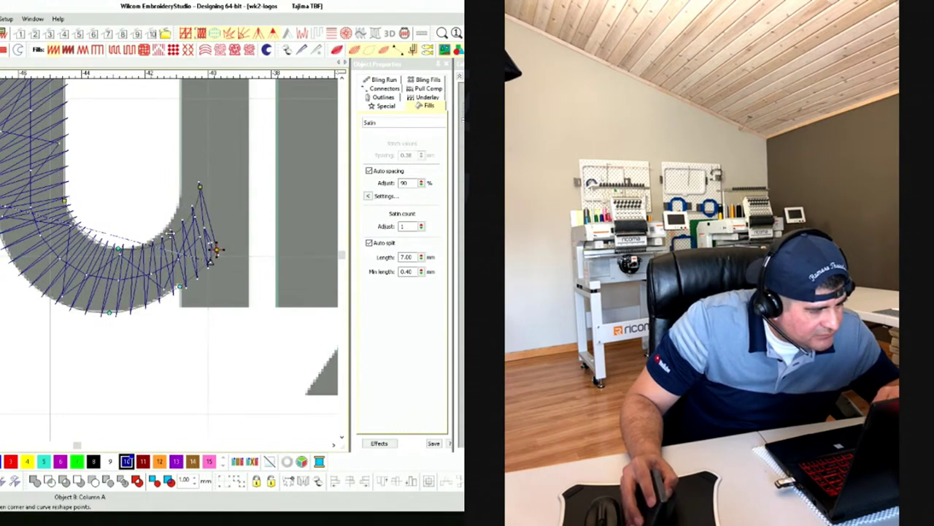
drag(168, 238, 193, 186)
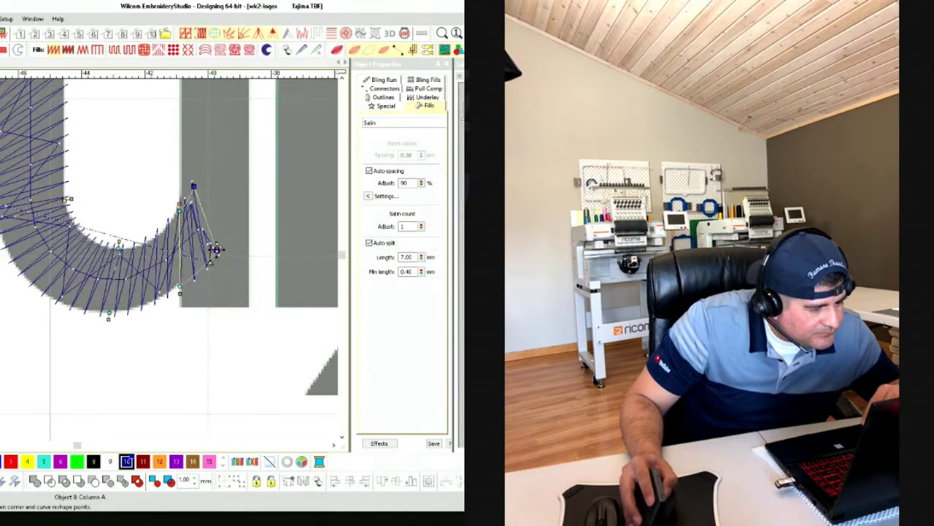
drag(216, 250, 214, 198)
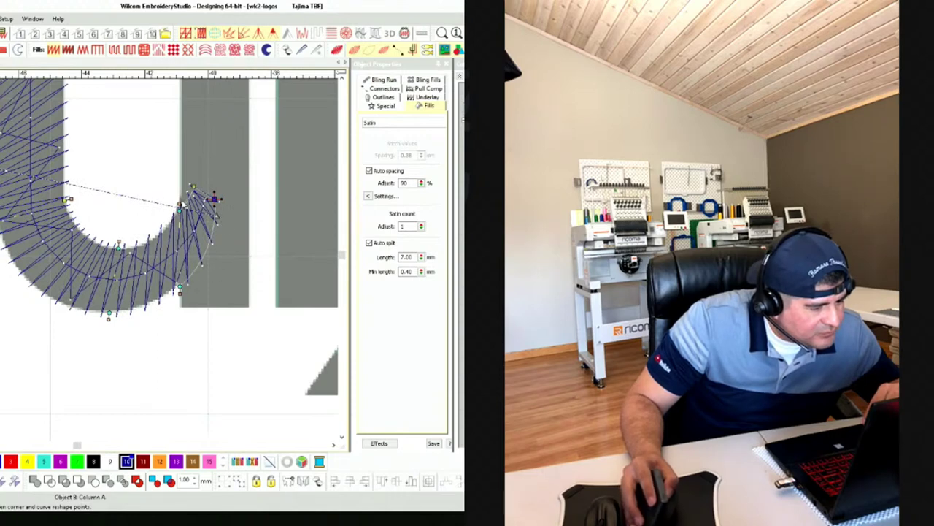
click(153, 227)
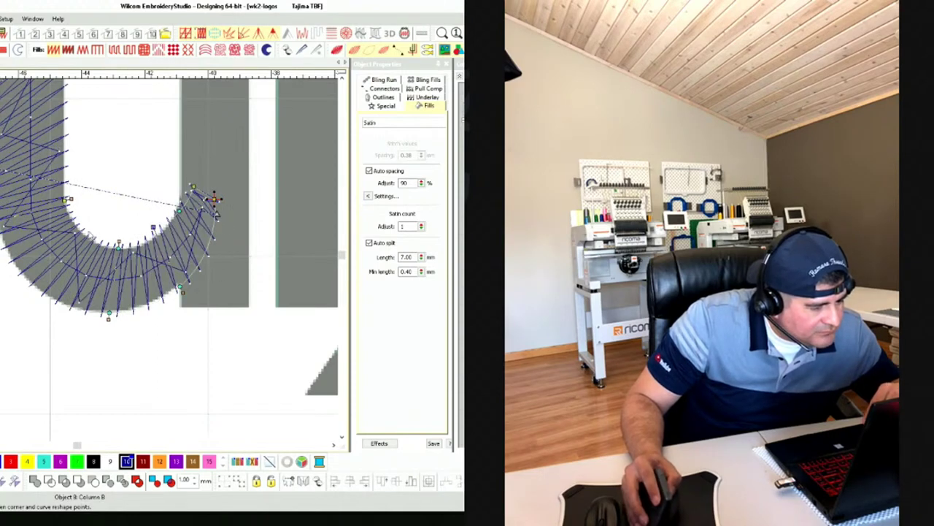
drag(108, 315, 144, 323)
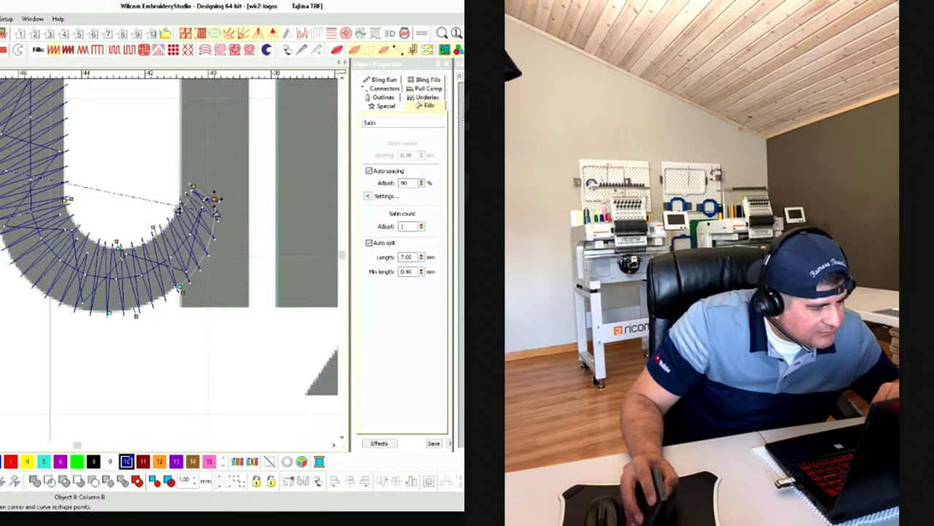
drag(177, 210, 130, 233)
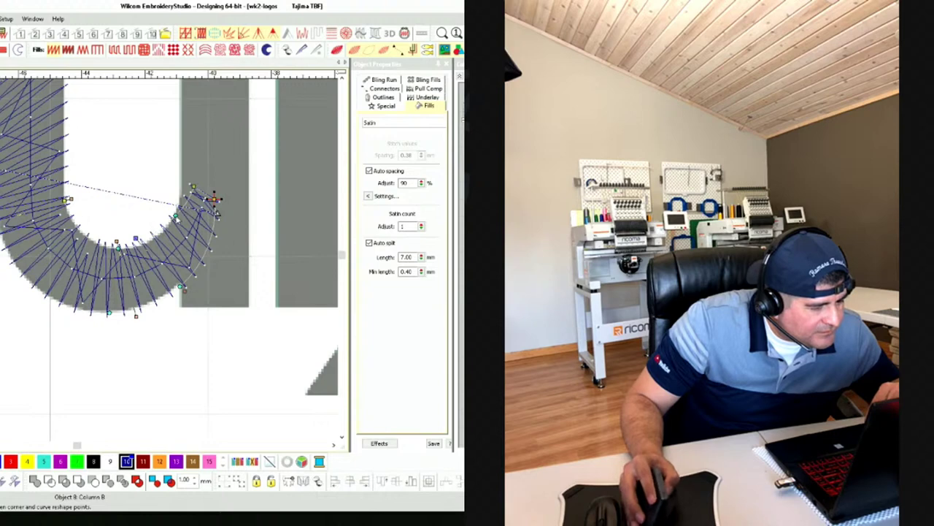
Digitize a four-corner satin column on the u's right stem
key(Escape)
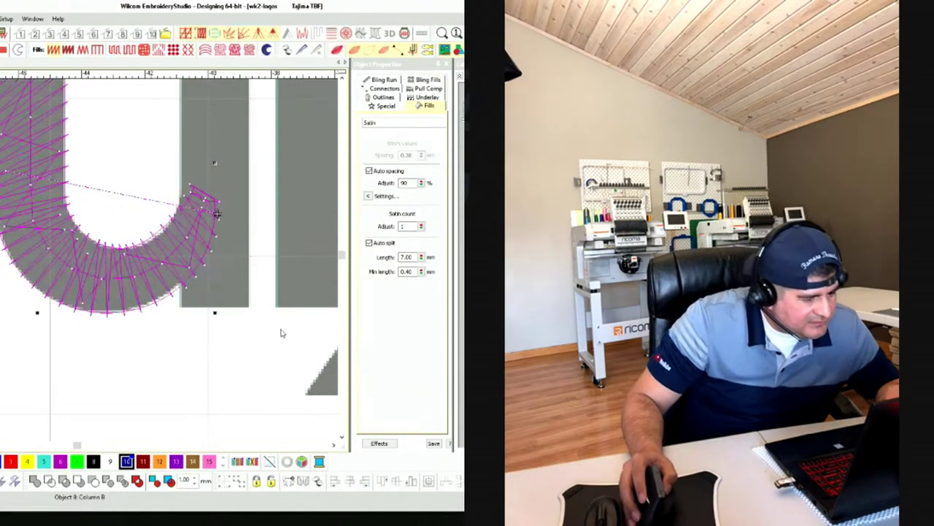
scroll(65, 252, down, 2)
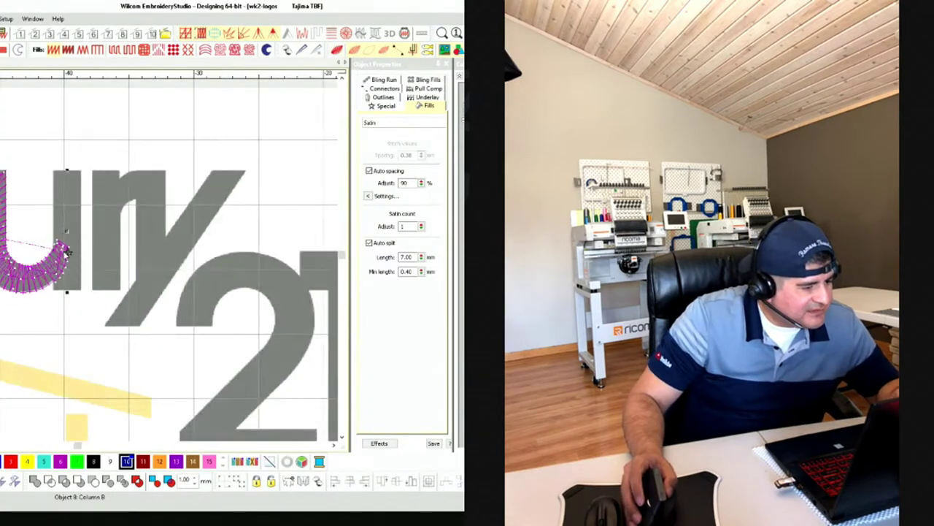
scroll(65, 252, down, 1)
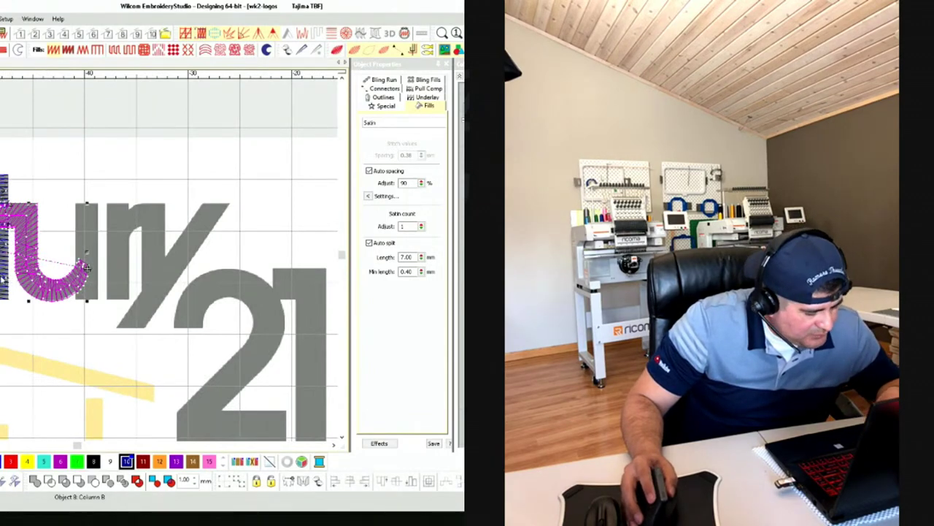
key(h)
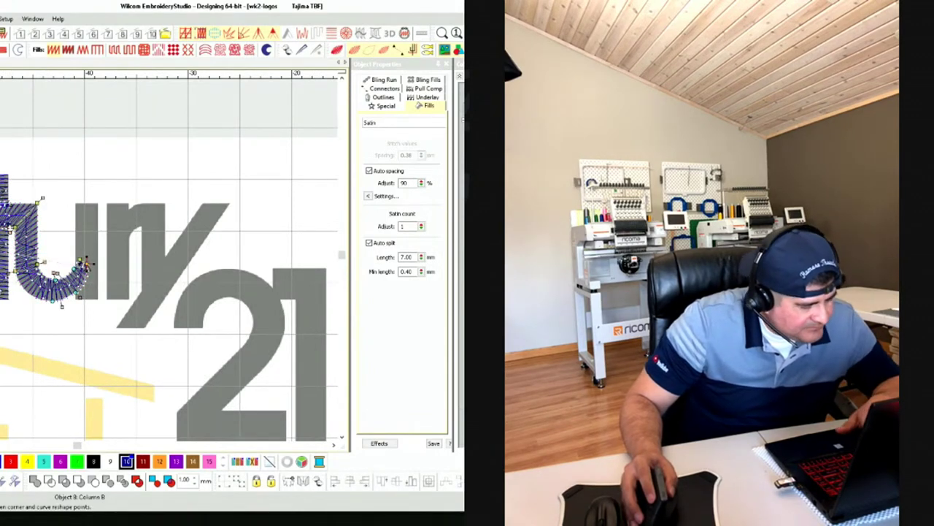
click(86, 266)
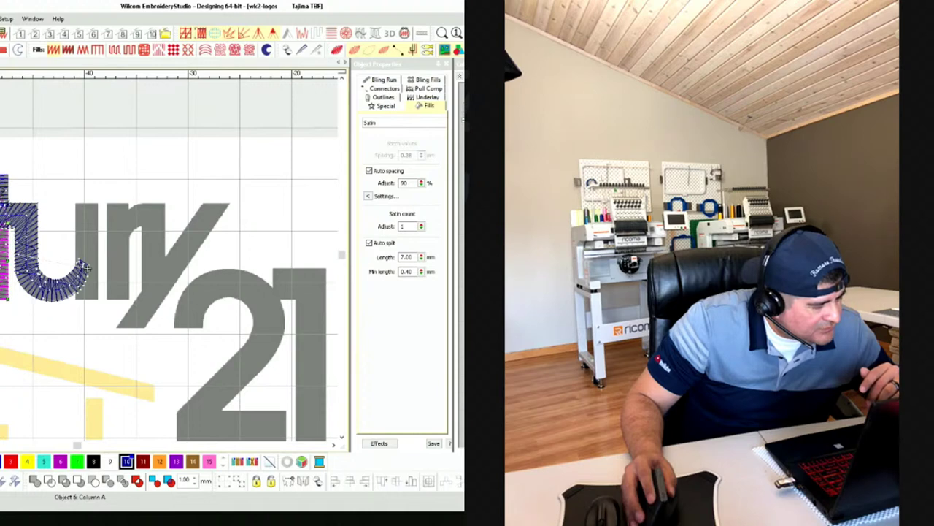
click(86, 268)
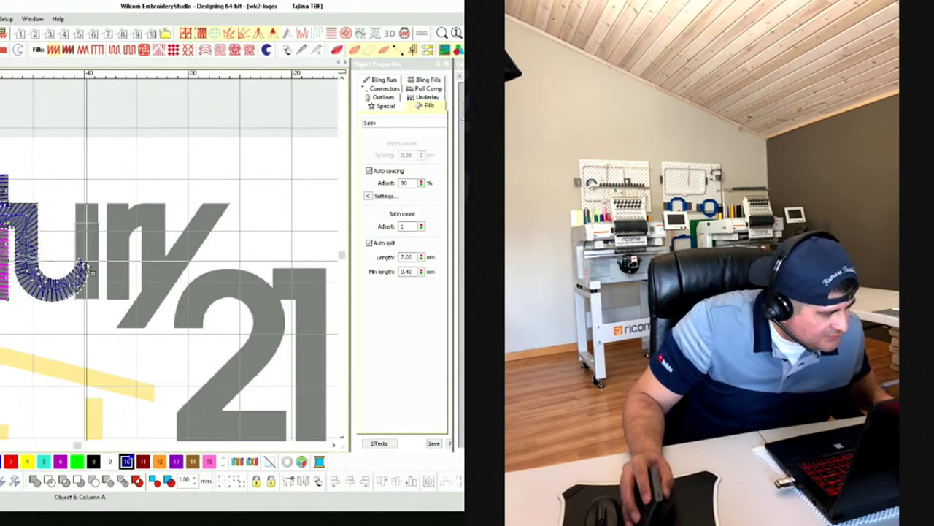
click(76, 297)
click(100, 298)
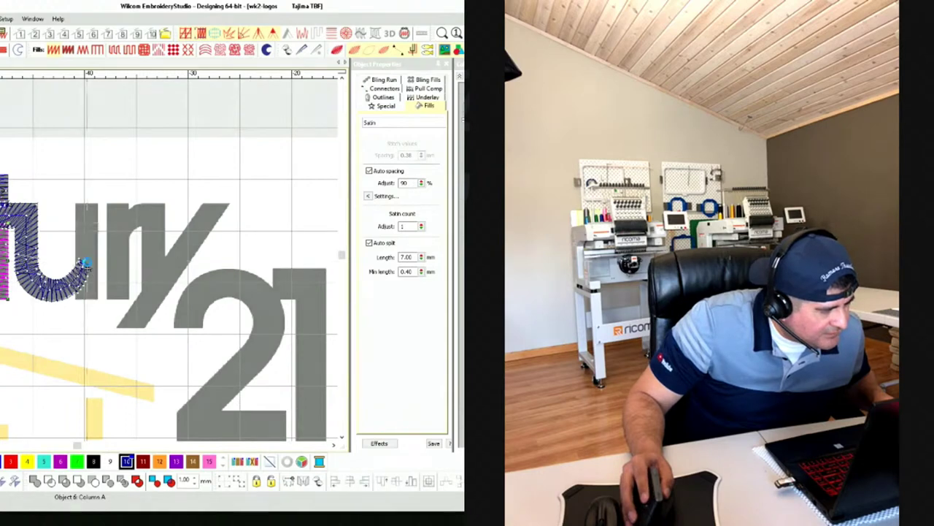
click(76, 224)
click(100, 224)
key(Return)
Stretch the u's right stem column up to the stem's top
scroll(89, 232, up, 3)
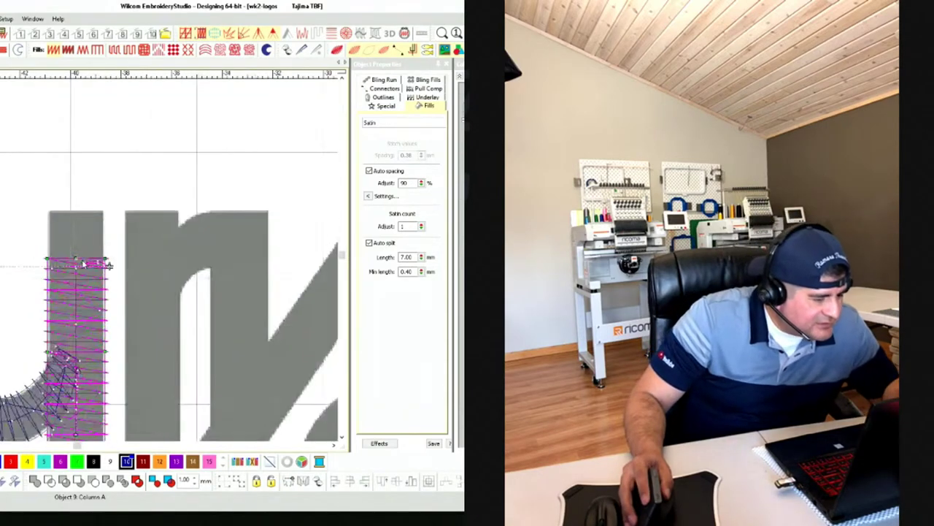
drag(74, 261, 74, 212)
scroll(78, 323, down, 3)
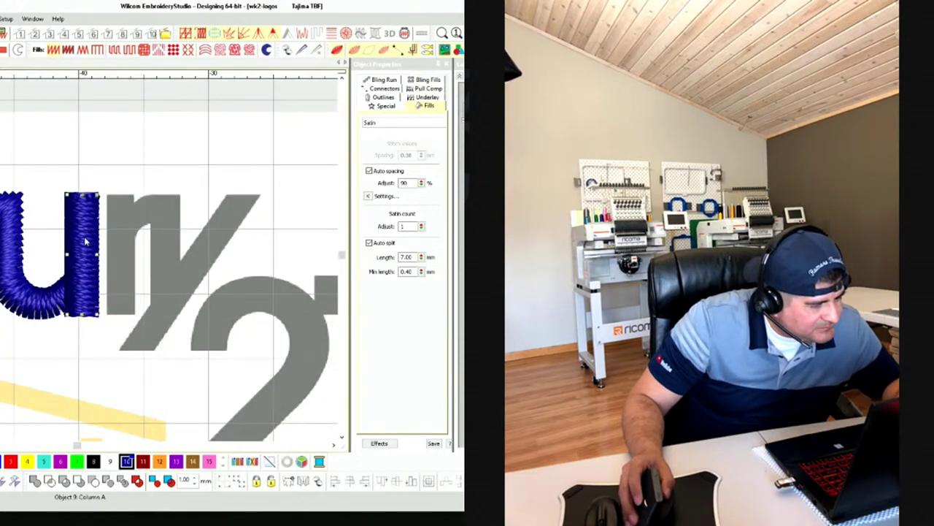
key(t)
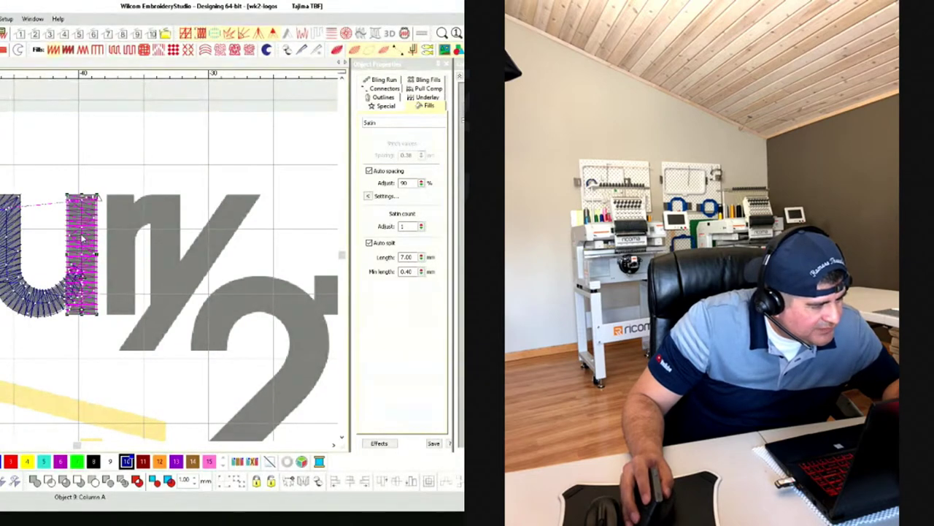
Delete the misplaced copies, then duplicate the u stem column with Ctrl+D onto the r's stem
click(125, 250)
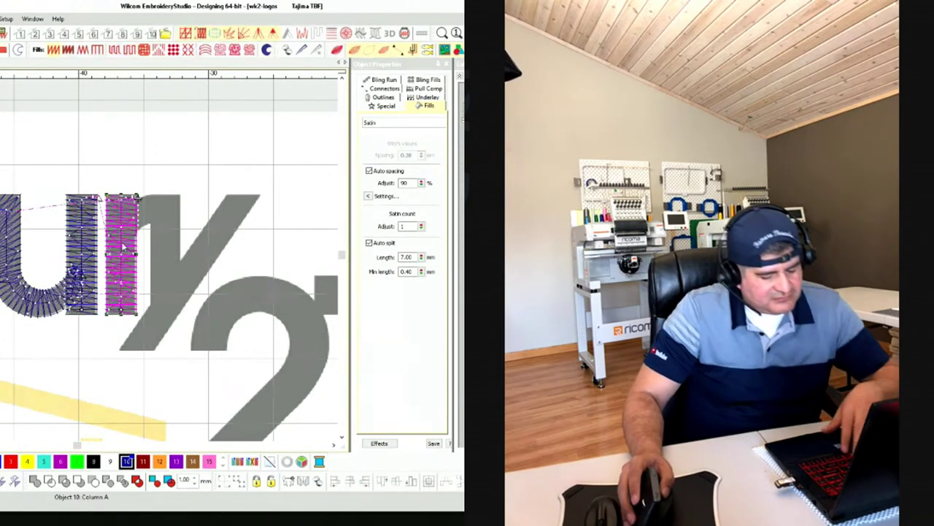
key(Delete)
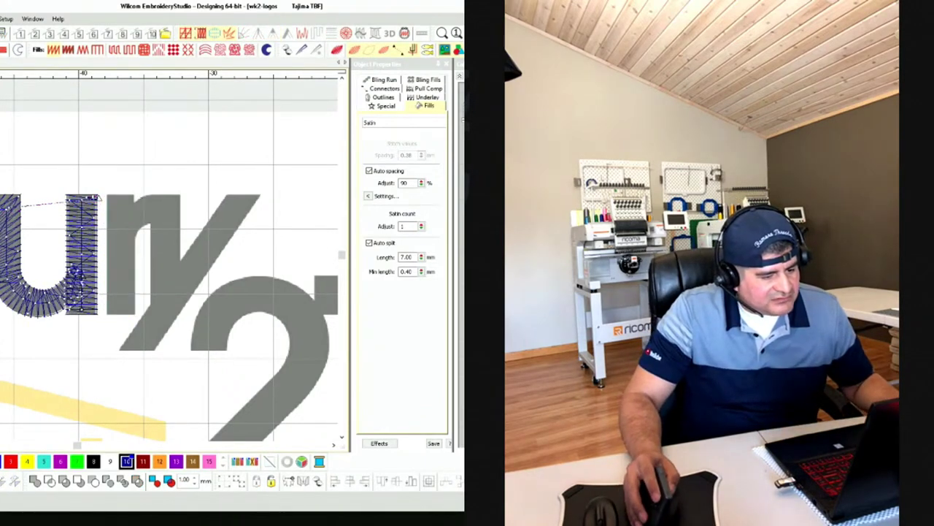
click(97, 199)
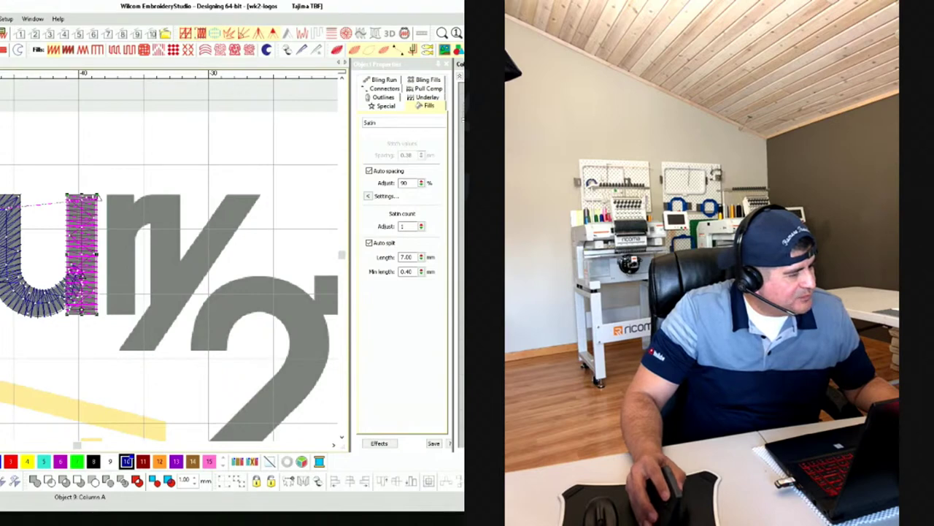
click(138, 197)
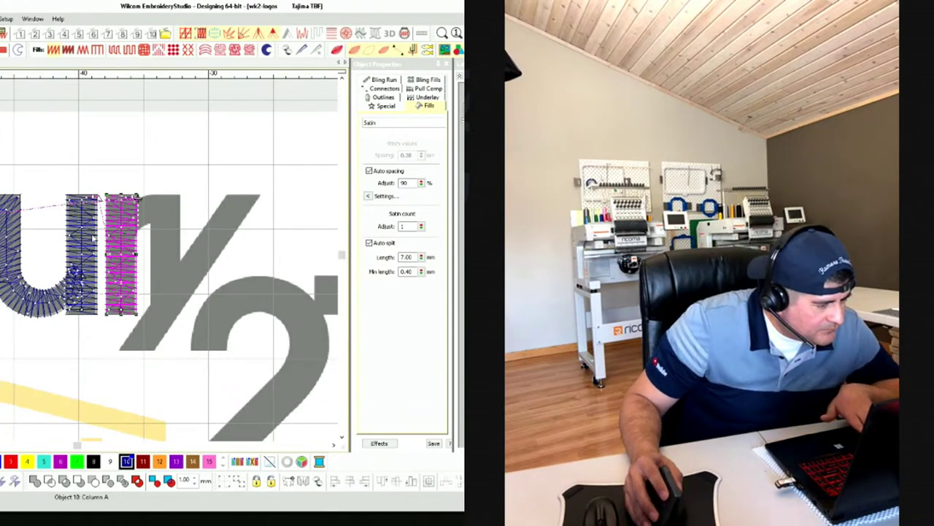
key(Delete)
click(85, 230)
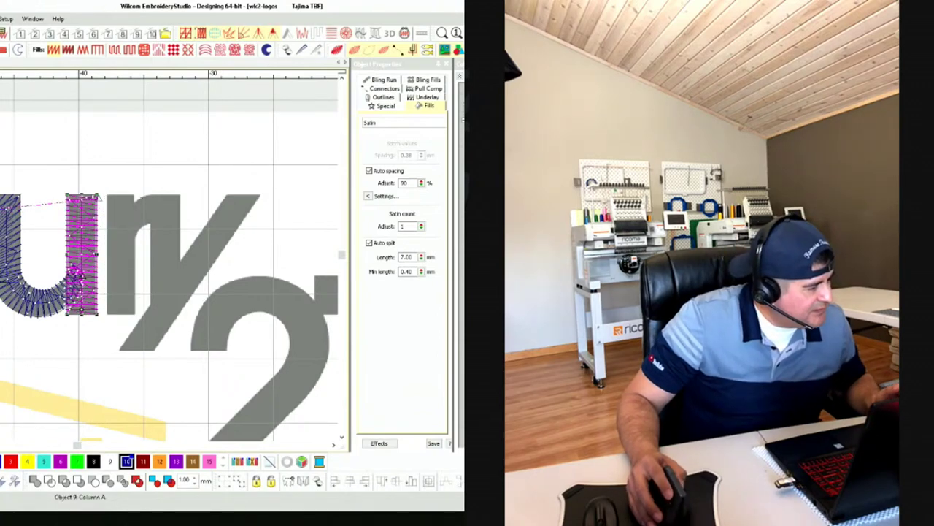
key(ctrl+d)
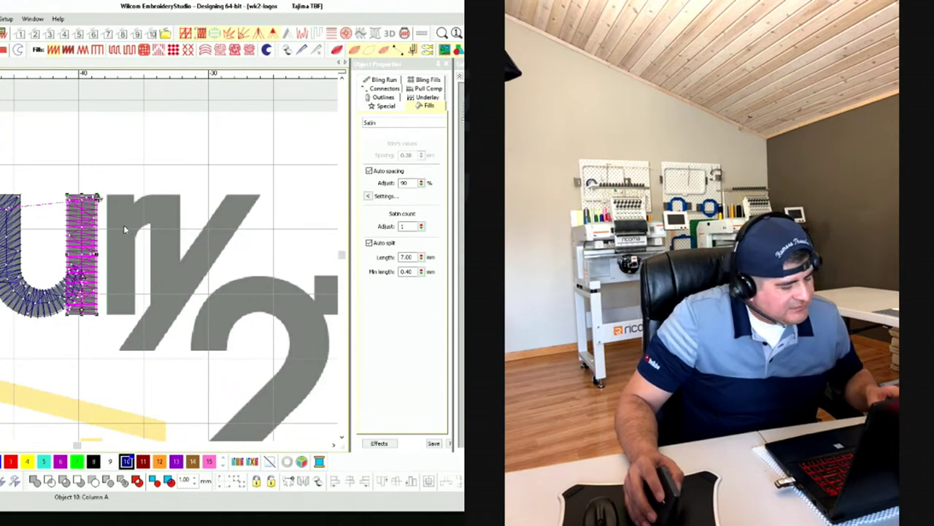
drag(85, 229, 124, 228)
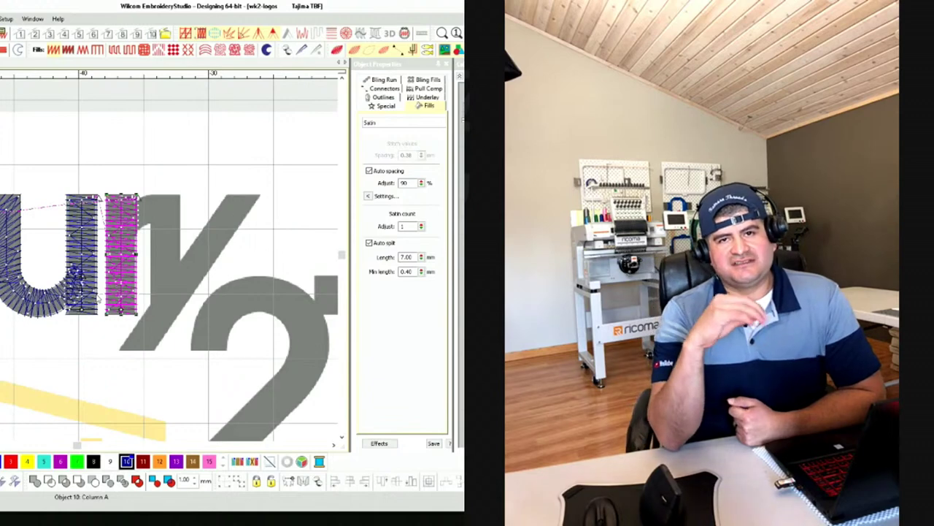
Select the r's left satin column (Column A) and apply a change to it
click(164, 220)
scroll(110, 241, up, 3)
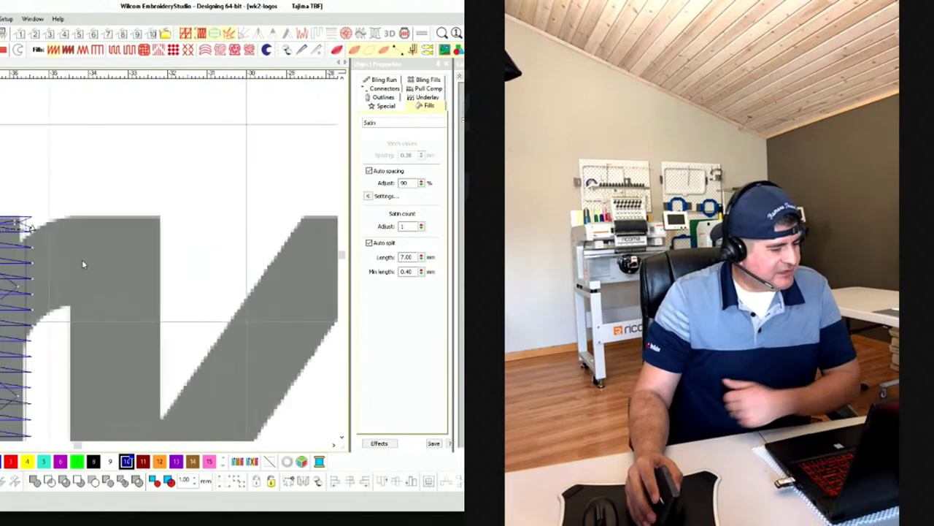
scroll(82, 264, up, 1)
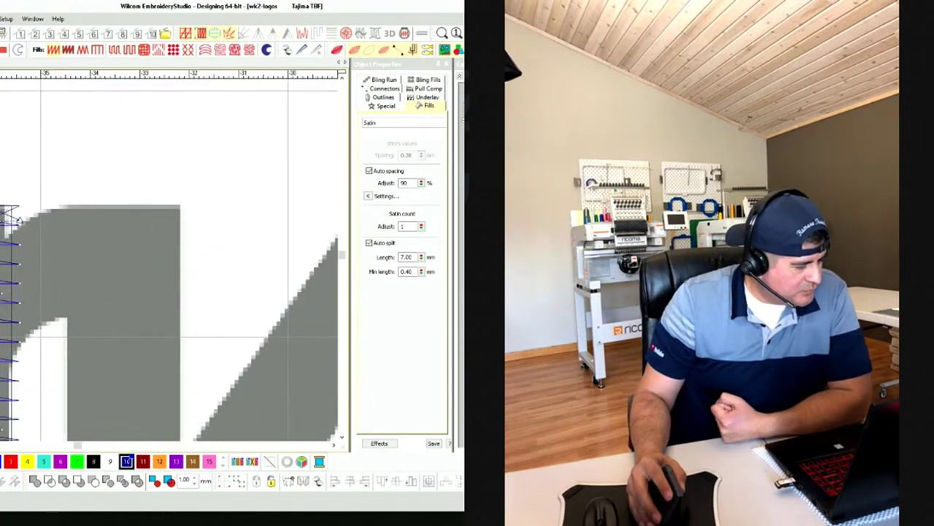
click(19, 218)
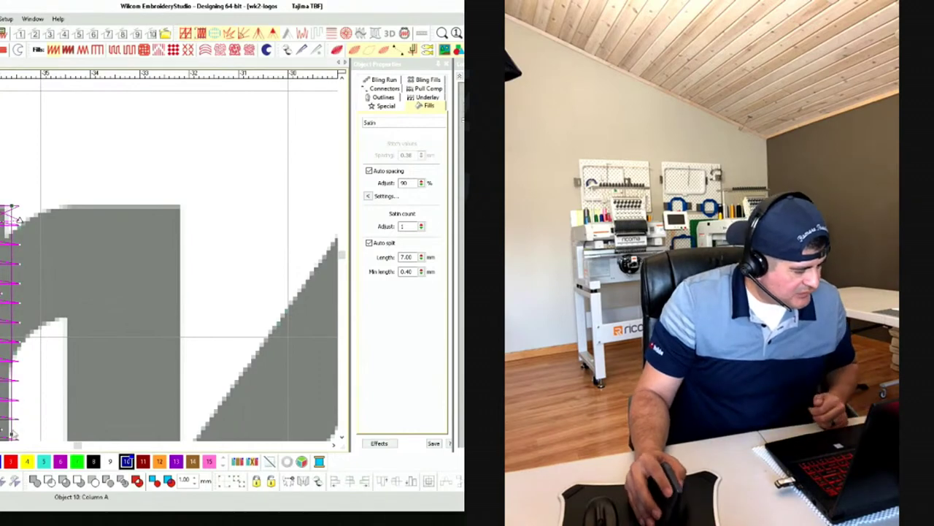
click(40, 318)
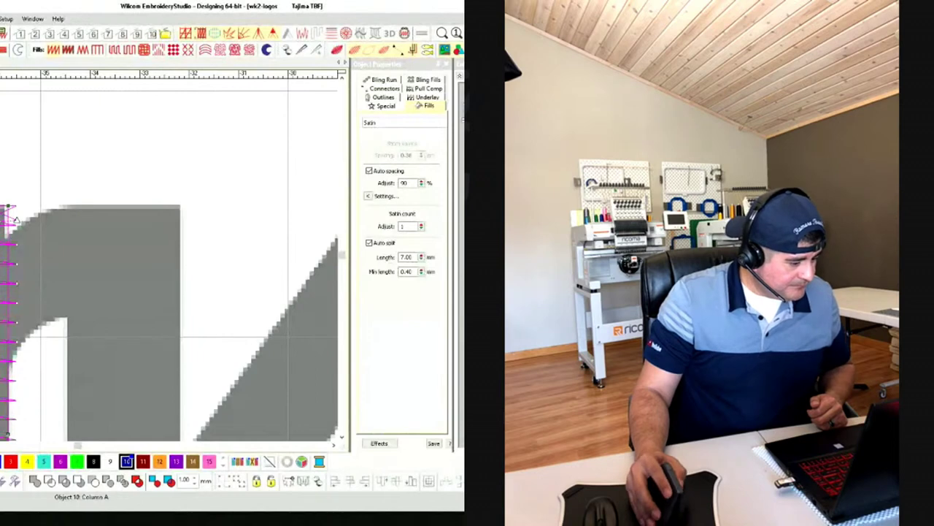
click(51, 276)
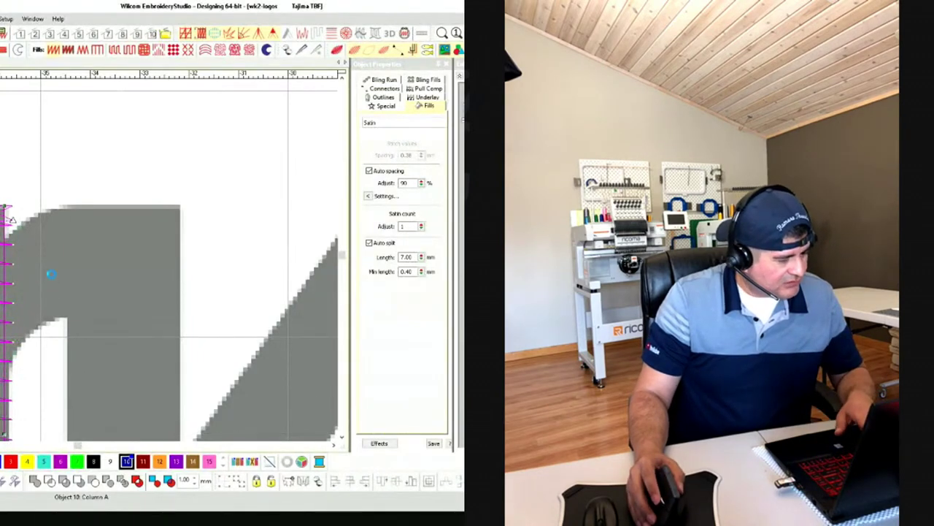
Deselect and zoom out to preview the lettering's TrueView stitches
key(shift+z)
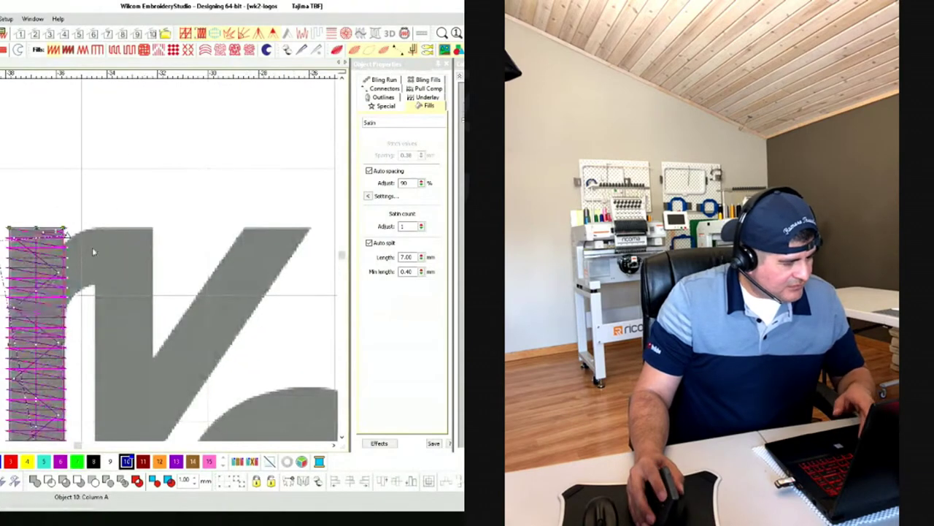
key(Escape)
key(shift+z)
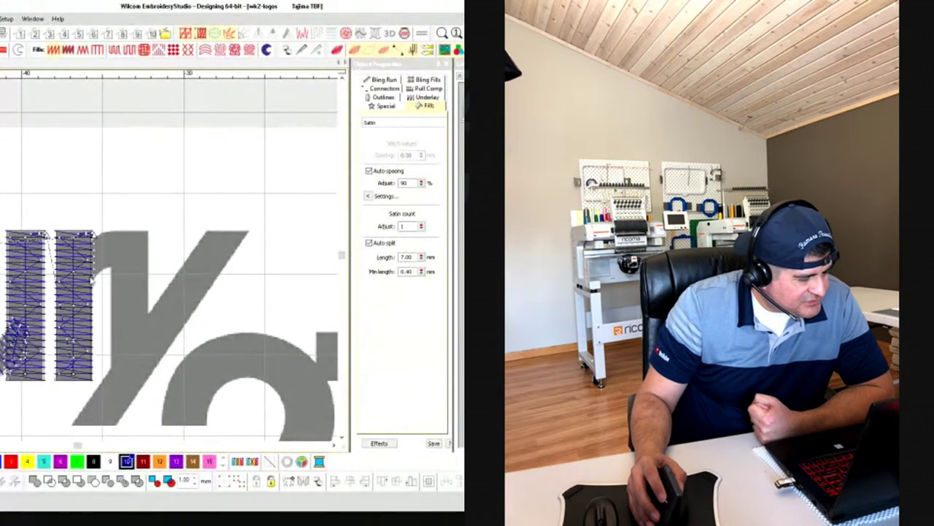
scroll(89, 268, up, 2)
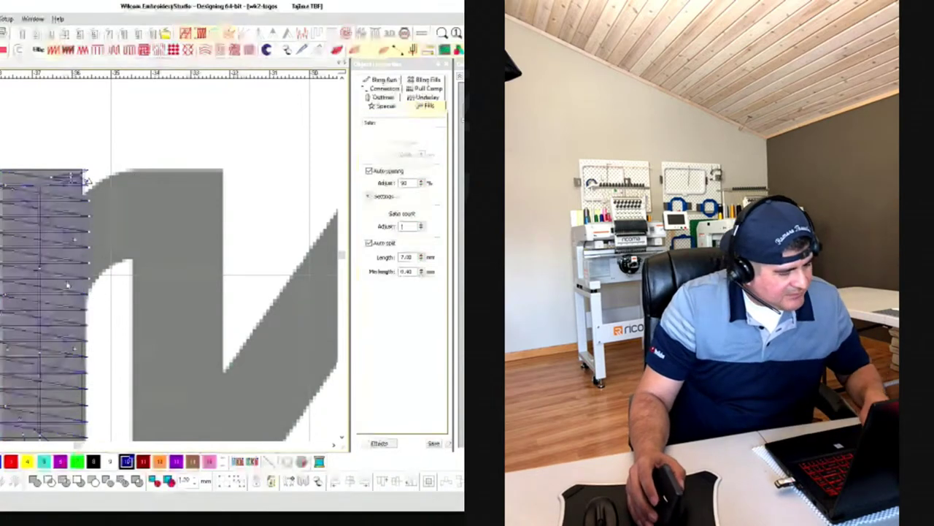
key(Escape)
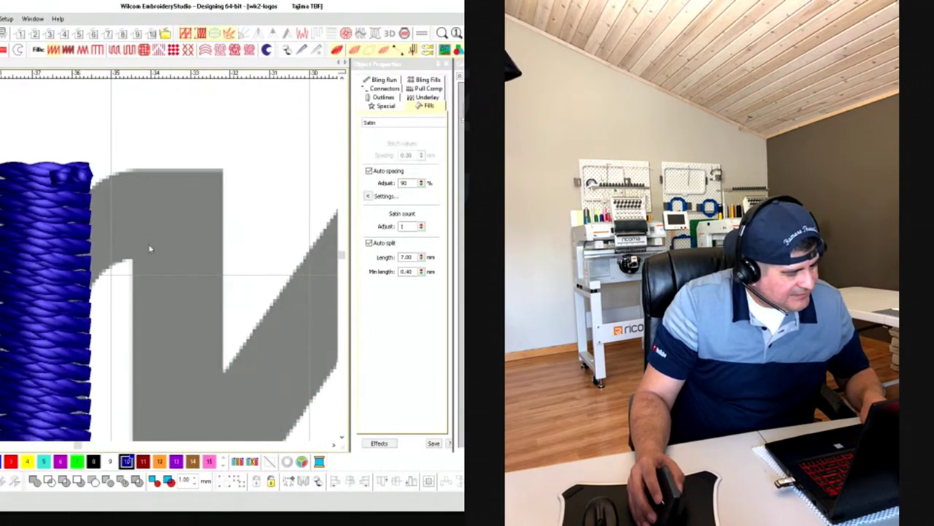
scroll(202, 204, down, 3)
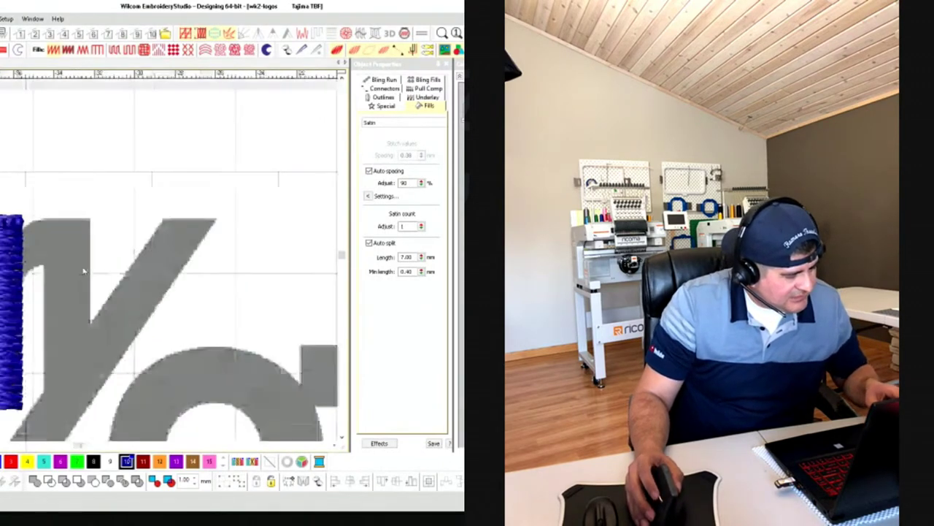
scroll(76, 254, up, 3)
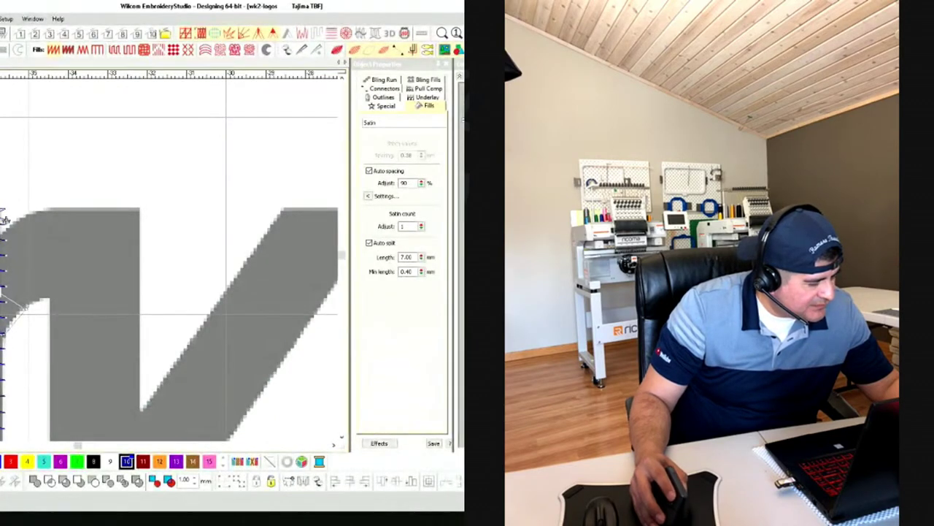
Trace the r's curved shoulder with Column B and finish it as satin
click(64, 292)
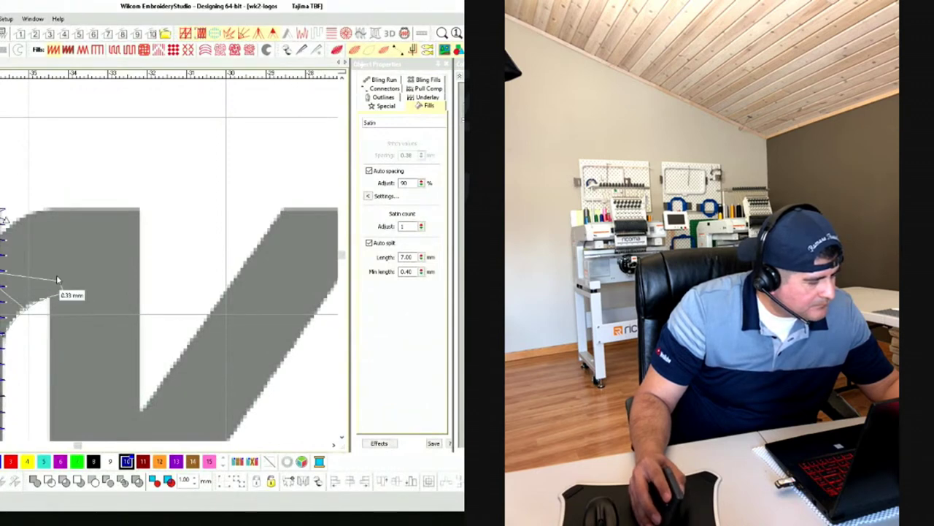
click(70, 213)
key(Return)
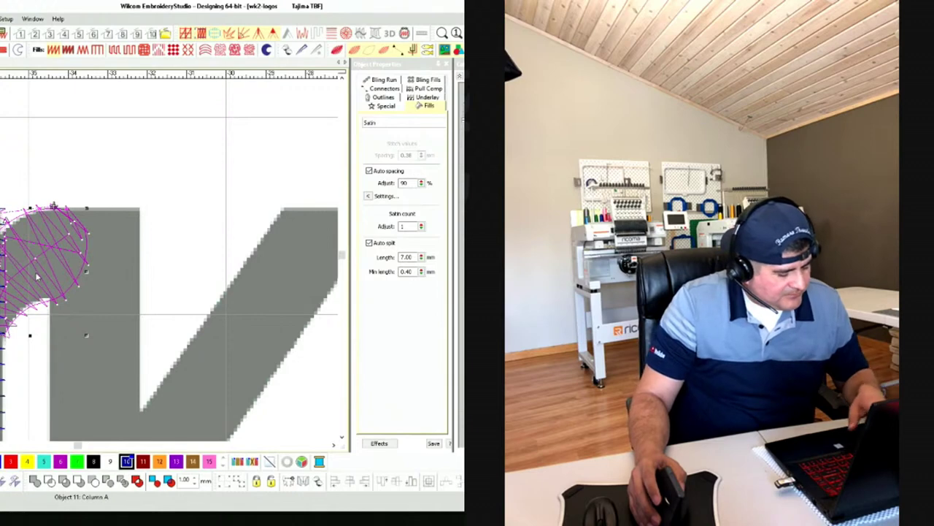
Rotate the shoulder's stitch-angle lines to follow the curve, one set to 157°
key(h)
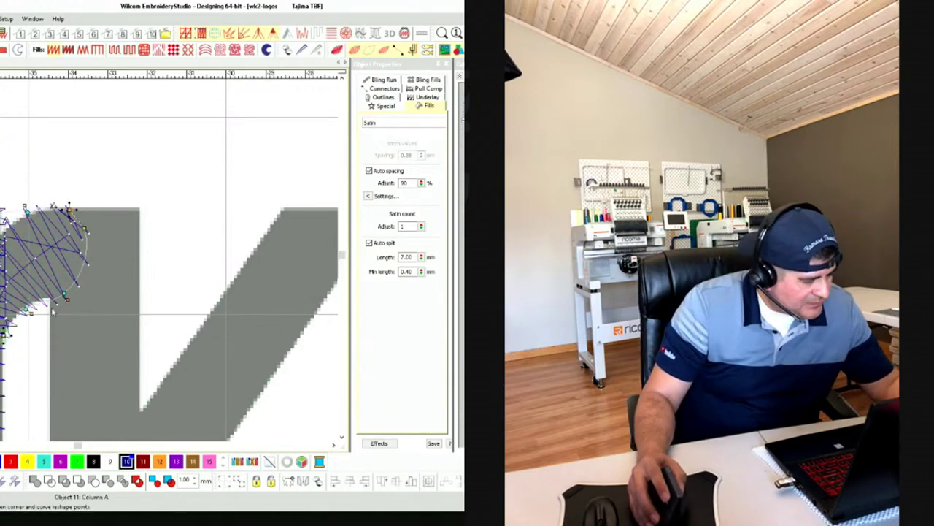
drag(67, 297, 91, 253)
drag(39, 314, 72, 314)
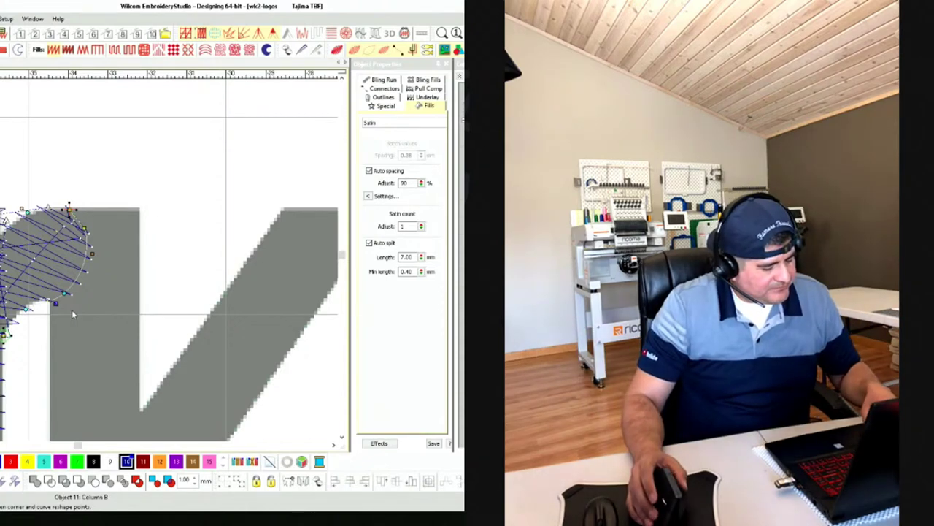
key(Escape)
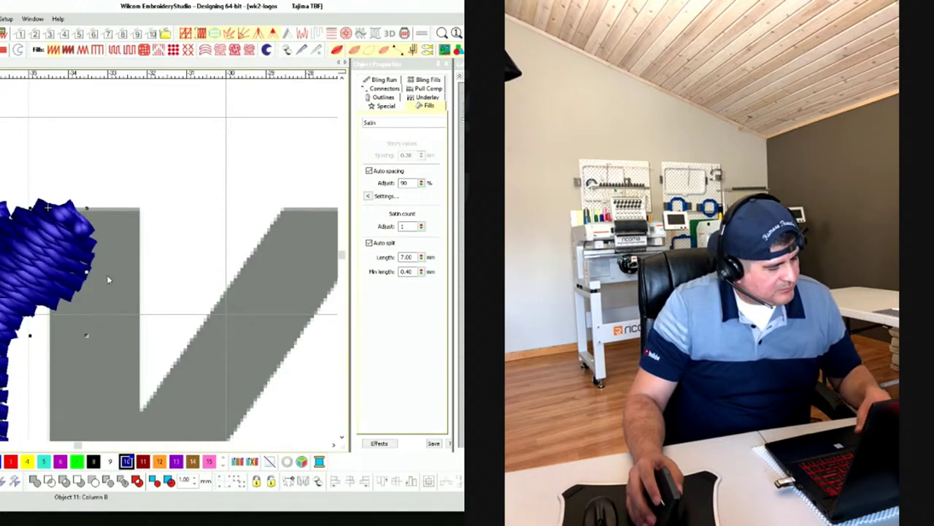
key(h)
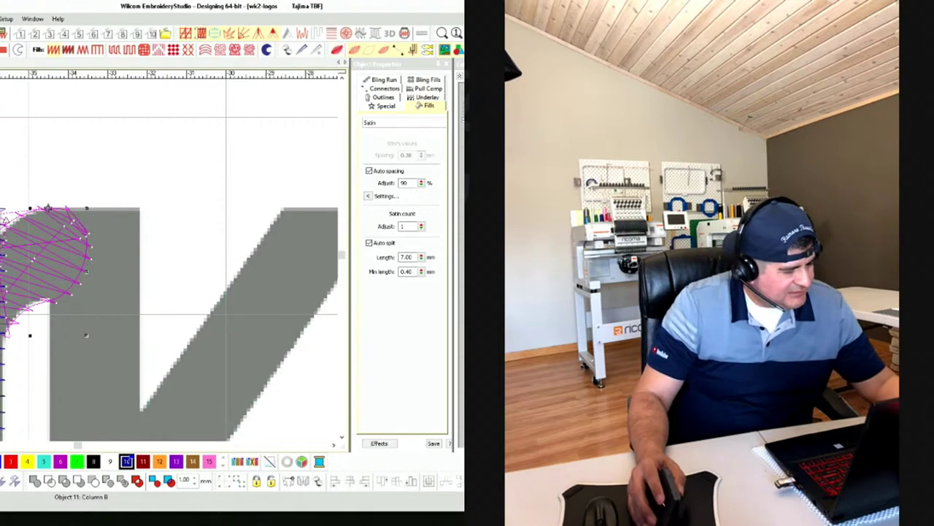
scroll(127, 307, down, 2)
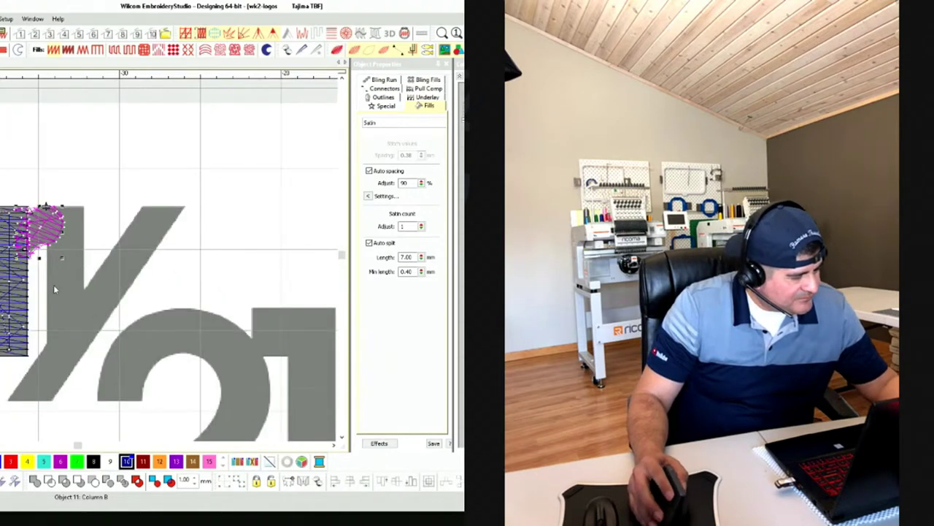
Select the column beside the r's stem and shorten it by raising its bottom end
click(19, 318)
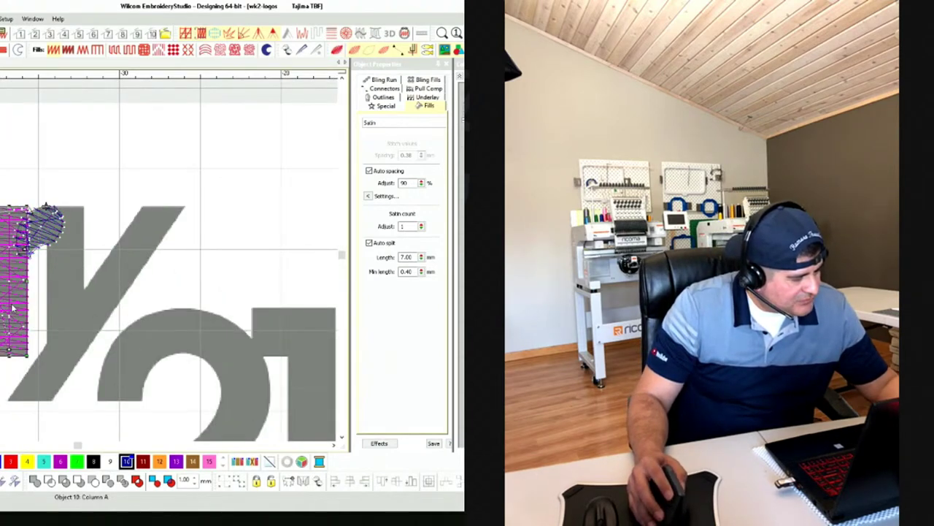
click(67, 303)
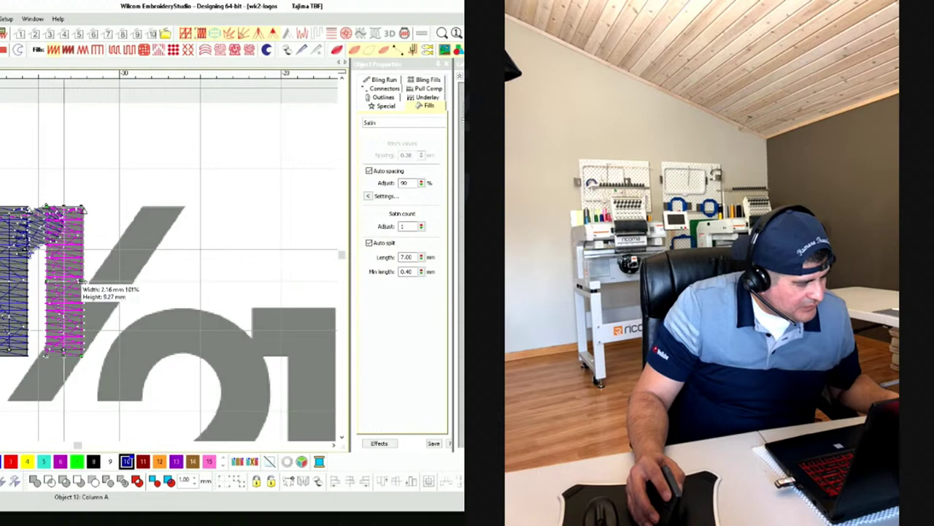
scroll(64, 349, down, 3)
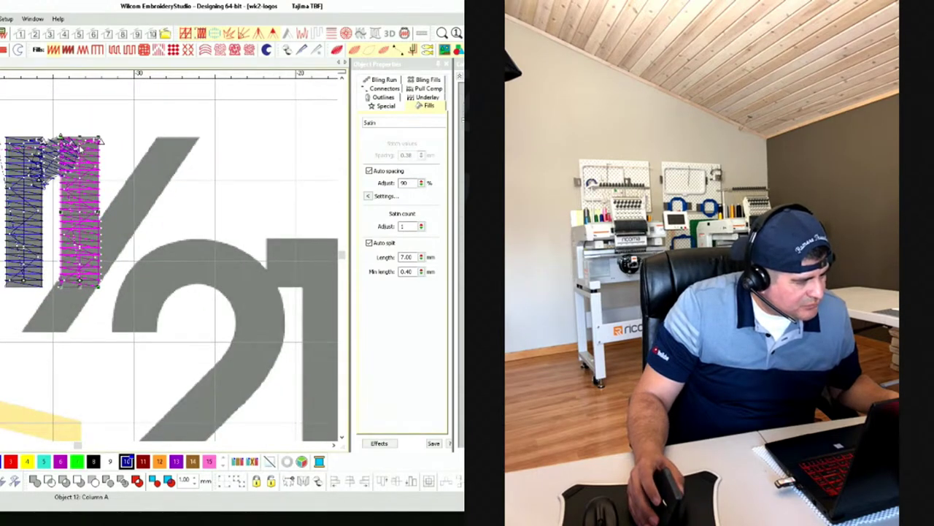
scroll(64, 281, up, 3)
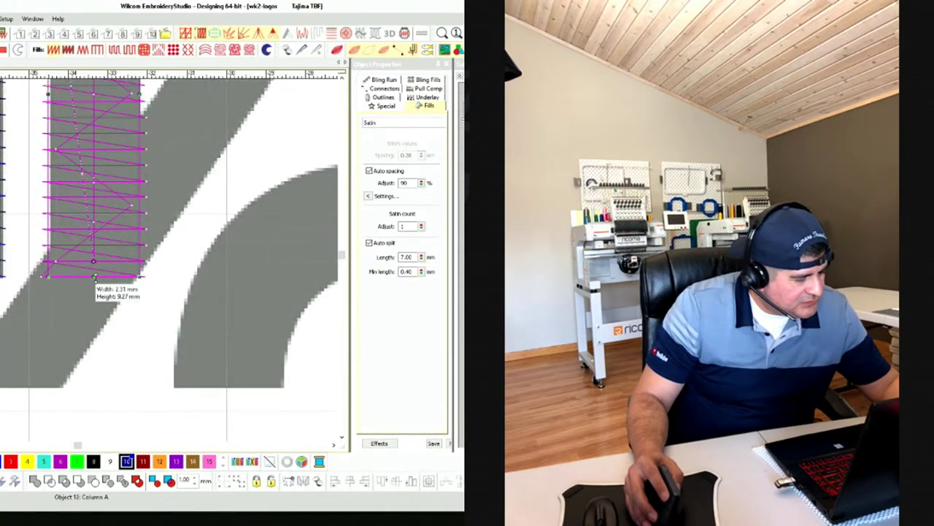
drag(94, 276, 113, 248)
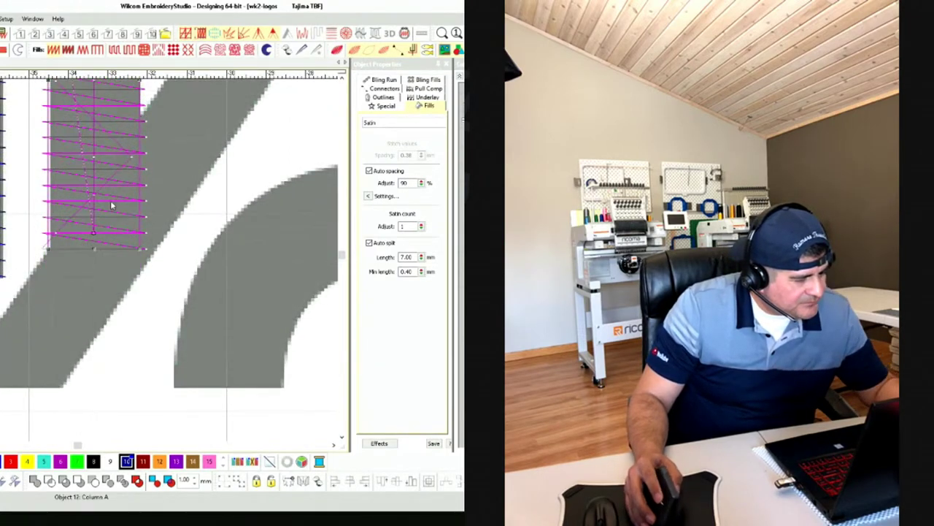
Add stitch-angle lines down the column, slanting the bottom ones along the diagonal stroke
key(h)
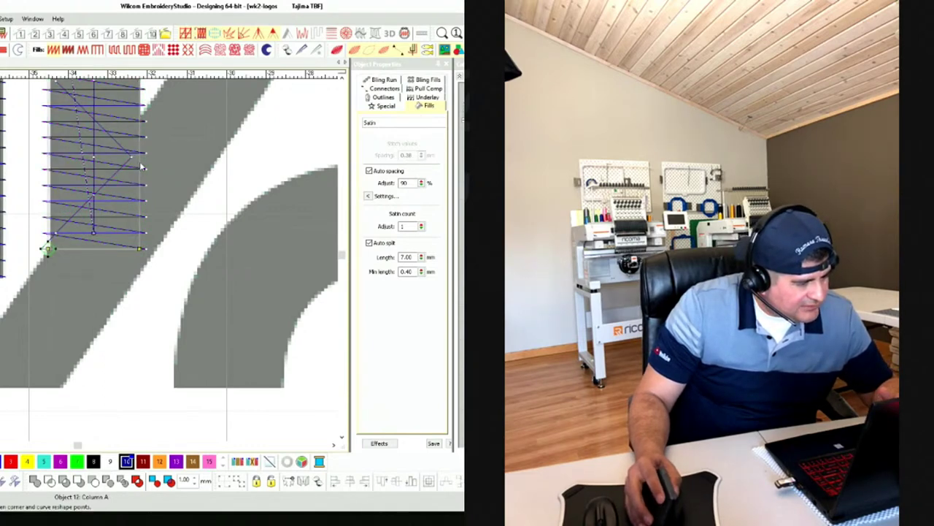
click(141, 107)
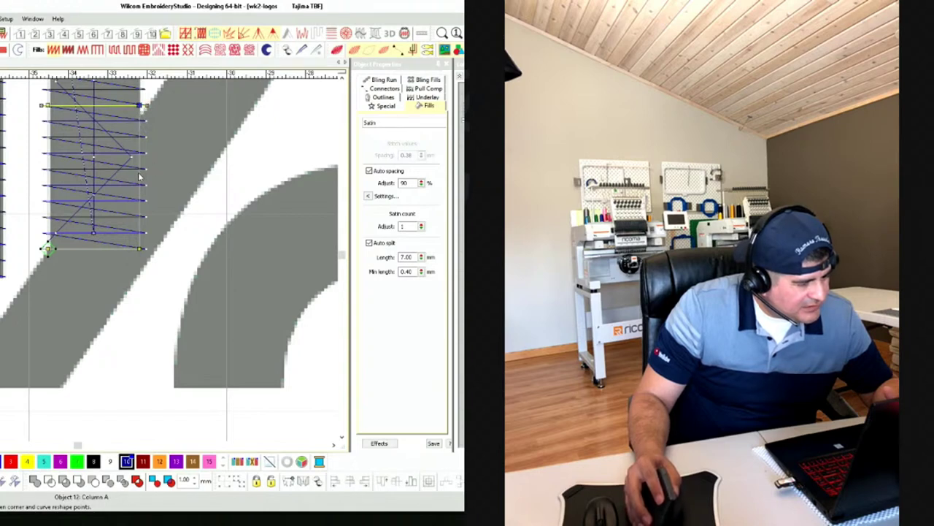
click(140, 173)
click(139, 248)
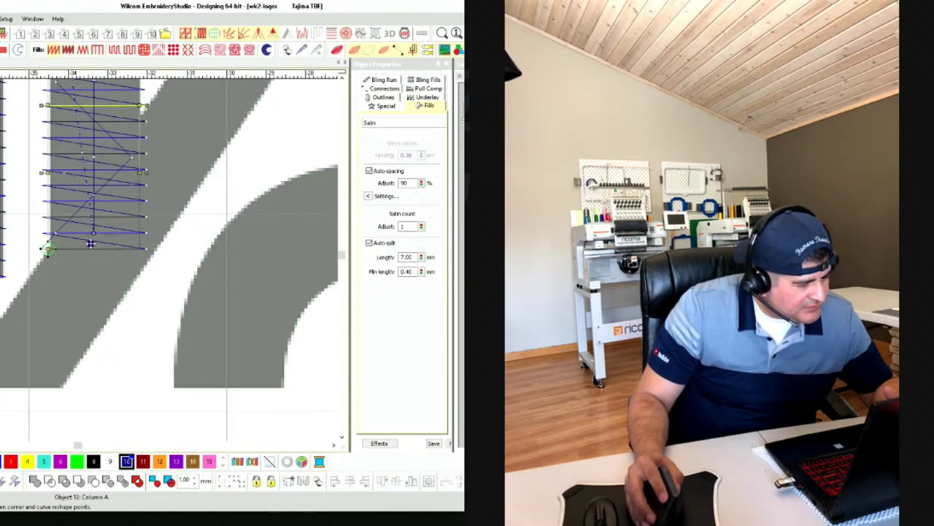
click(90, 243)
key(Return)
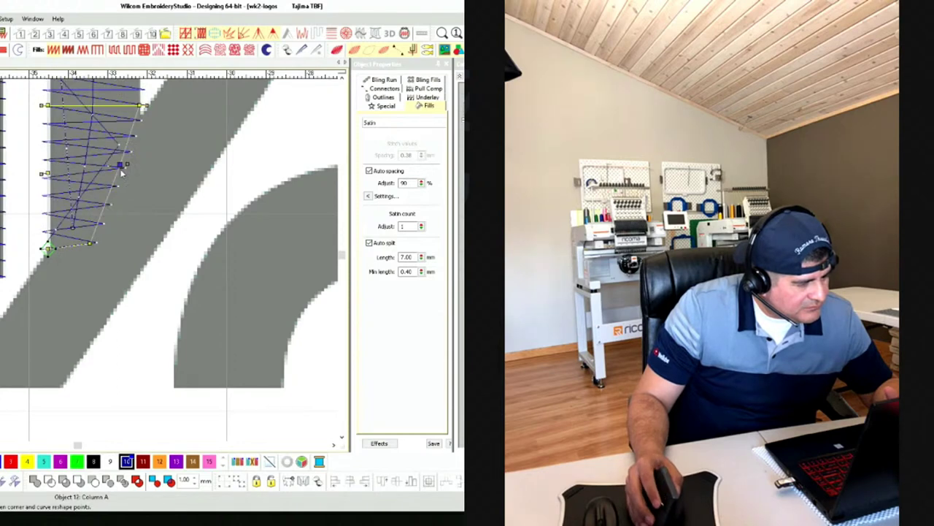
key(shift+z)
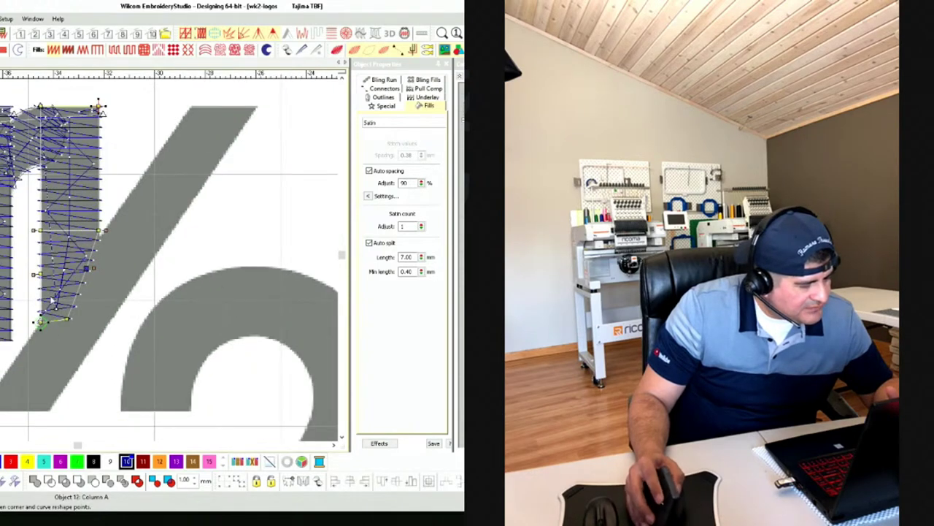
click(32, 366)
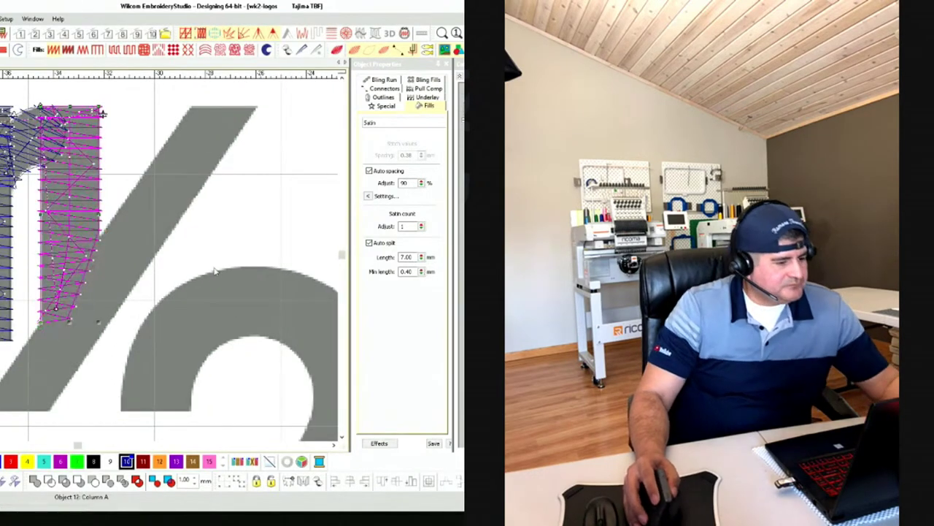
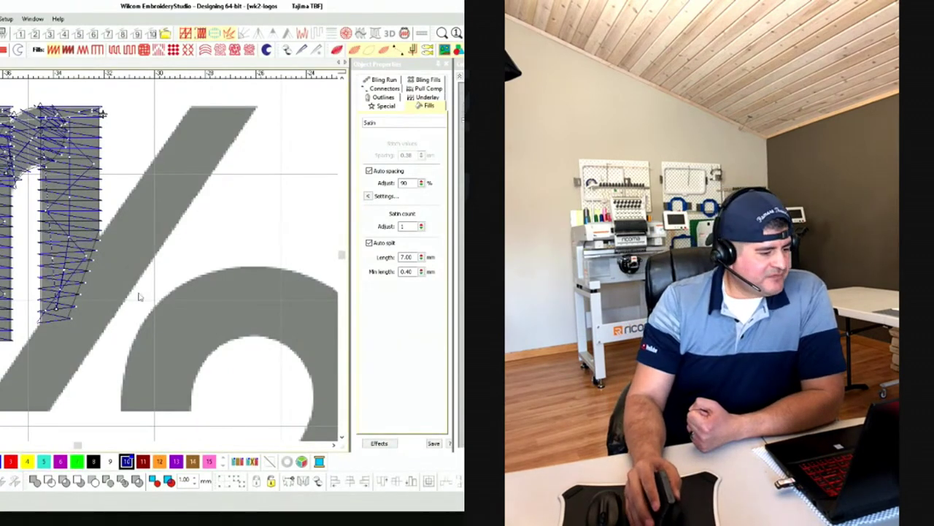
Digitize the ½ slash as a blue satin column with angles across its bottom and top ends
scroll(79, 264, down, 2)
scroll(76, 265, up, 2)
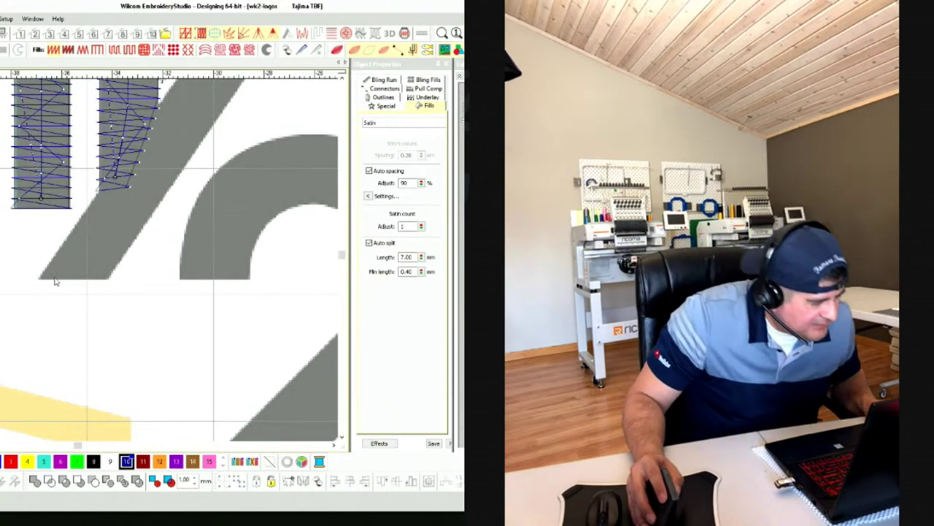
key(m)
drag(39, 279, 108, 287)
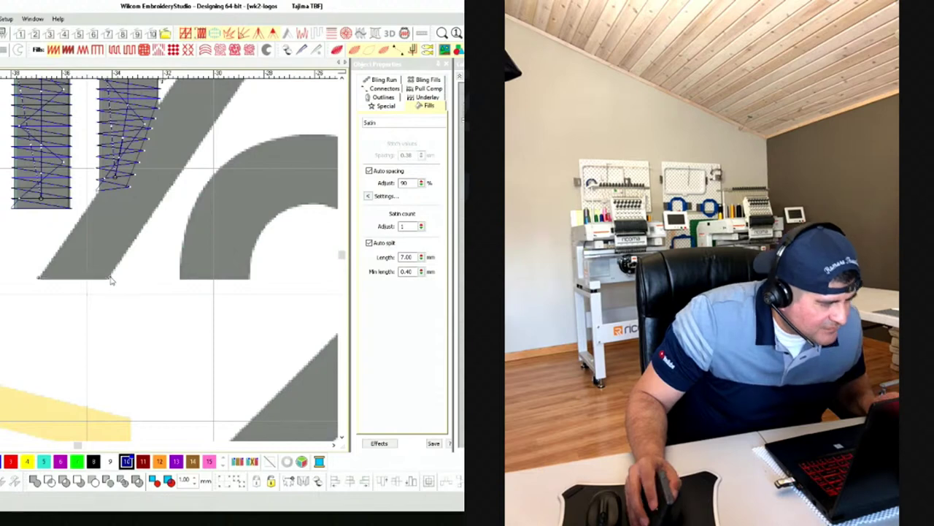
scroll(111, 280, down, 3)
scroll(82, 254, up, 5)
scroll(79, 264, up, 1)
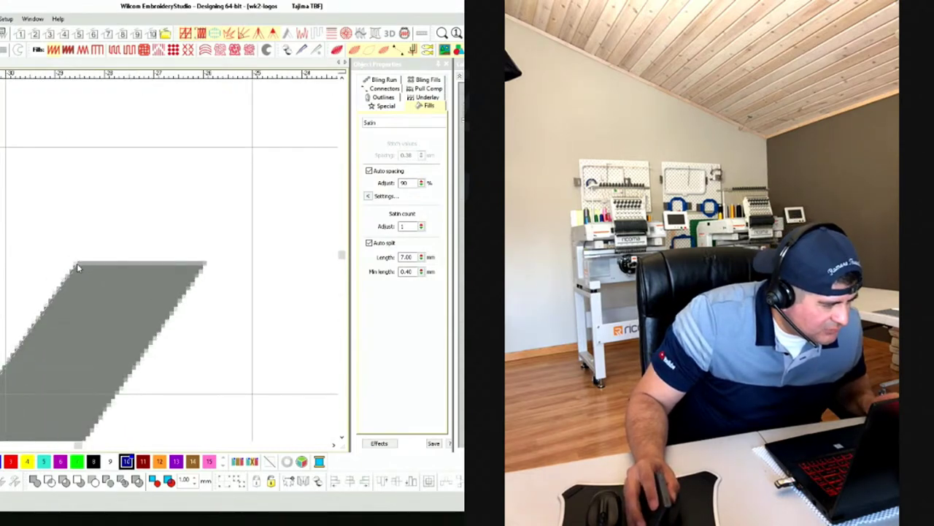
mouse_move(76, 263)
mouse_down()
mouse_move(152, 285)
mouse_move(208, 265)
mouse_up()
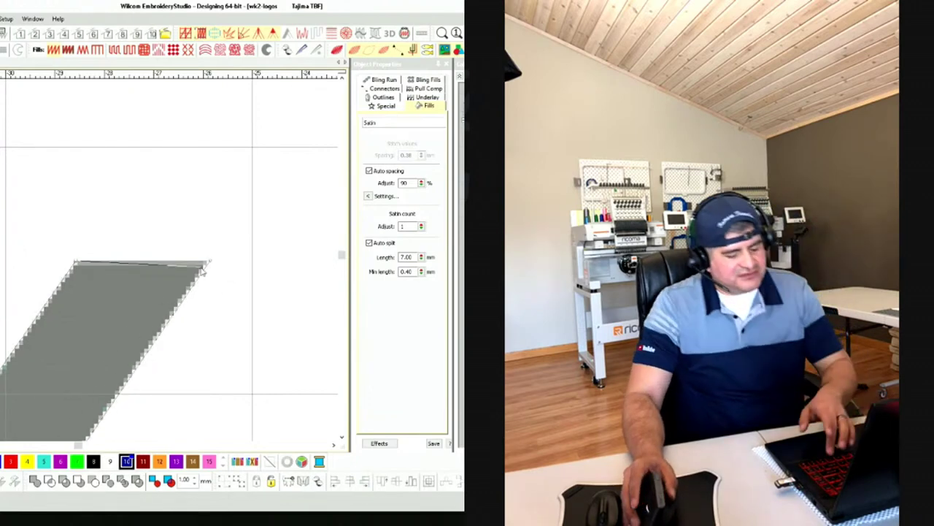
key(Return)
scroll(67, 342, down, 5)
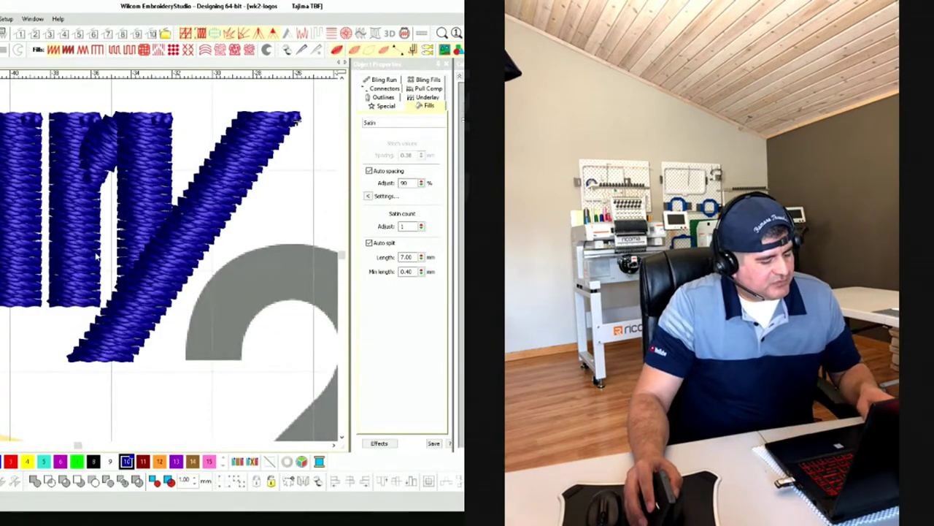
scroll(111, 295, down, 3)
scroll(111, 295, up, 3)
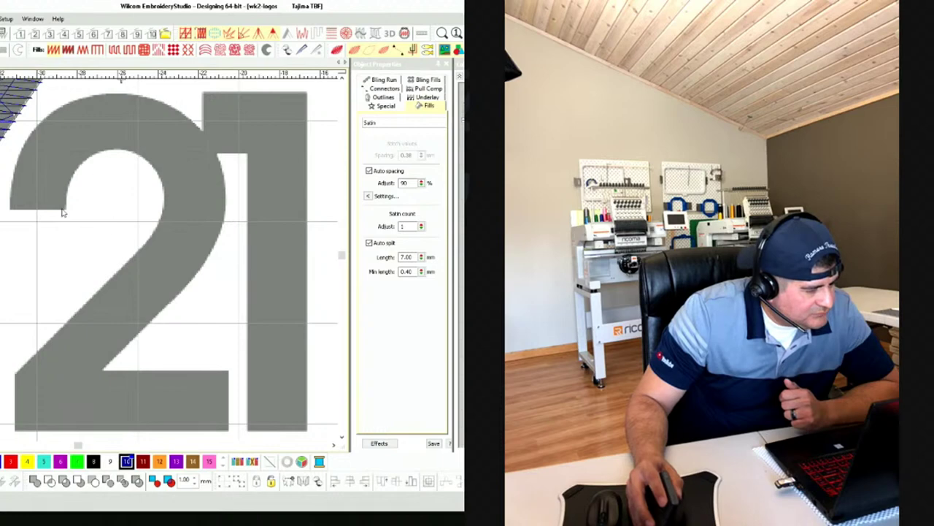
Place satin stitch angles across the end of the 2's arm and the top of its curve
drag(65, 213, 17, 213)
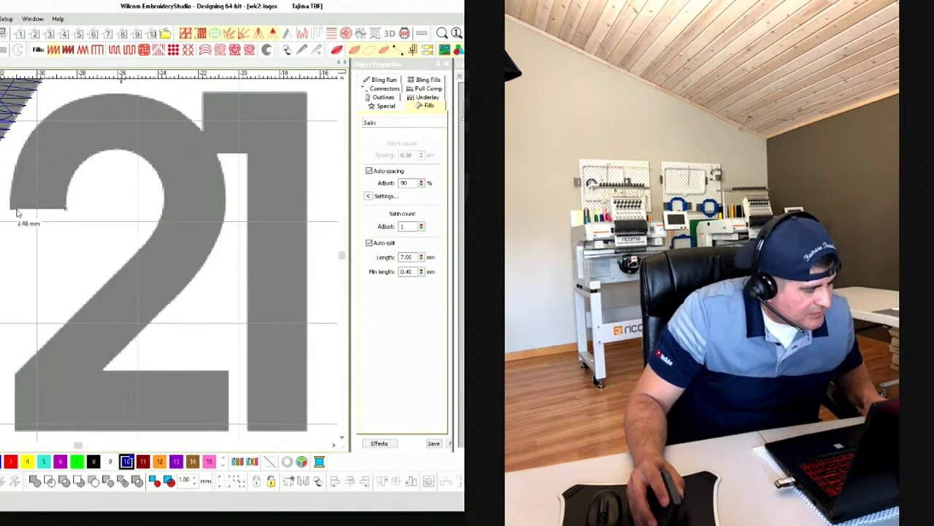
click(12, 211)
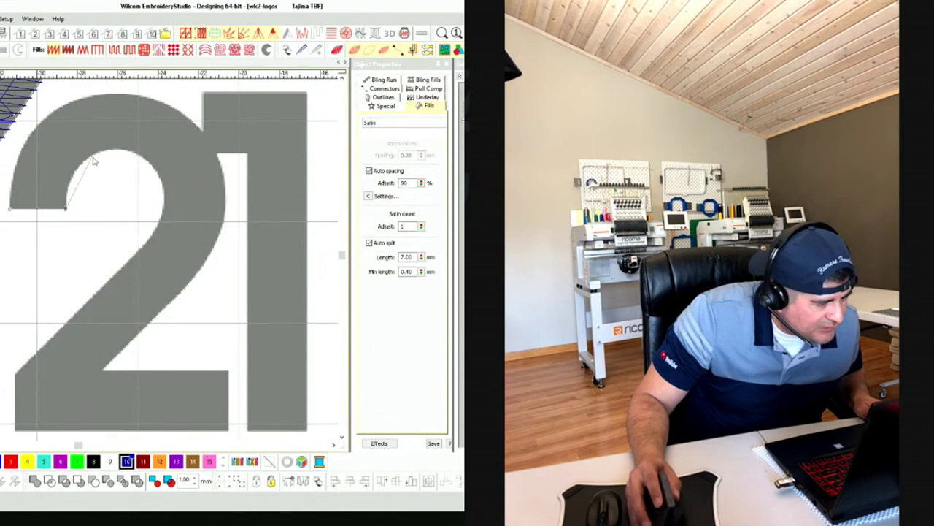
click(118, 153)
scroll(115, 118, up, 2)
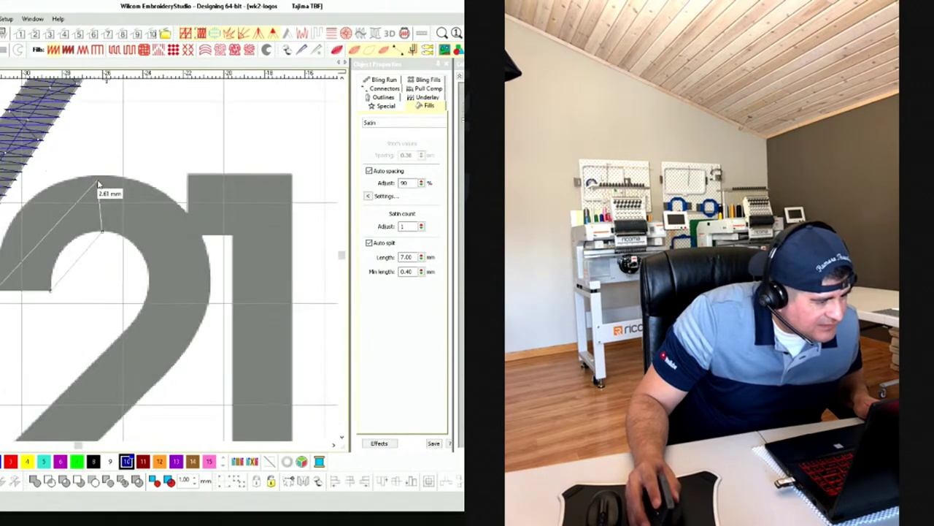
click(102, 178)
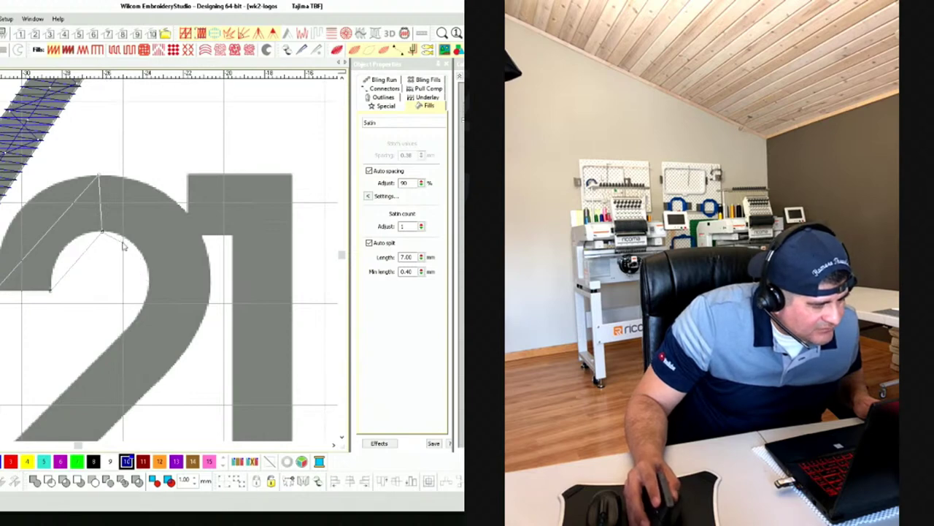
Add stitch angles down the curve's right side and diagonal stroke, then generate the satin
click(149, 284)
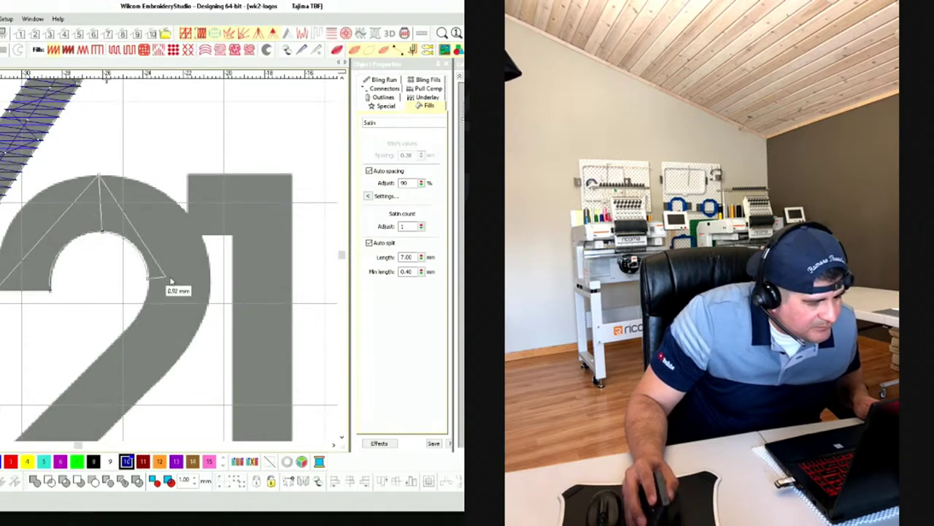
click(212, 282)
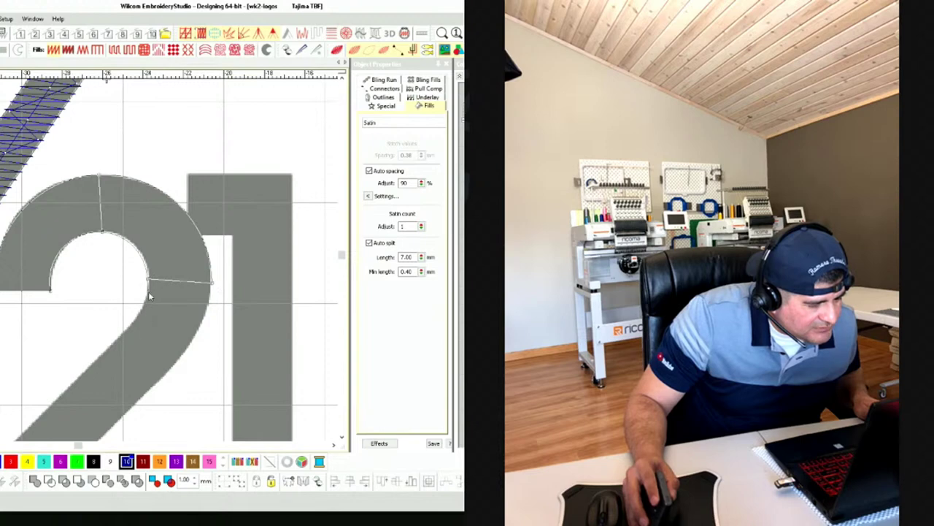
click(125, 333)
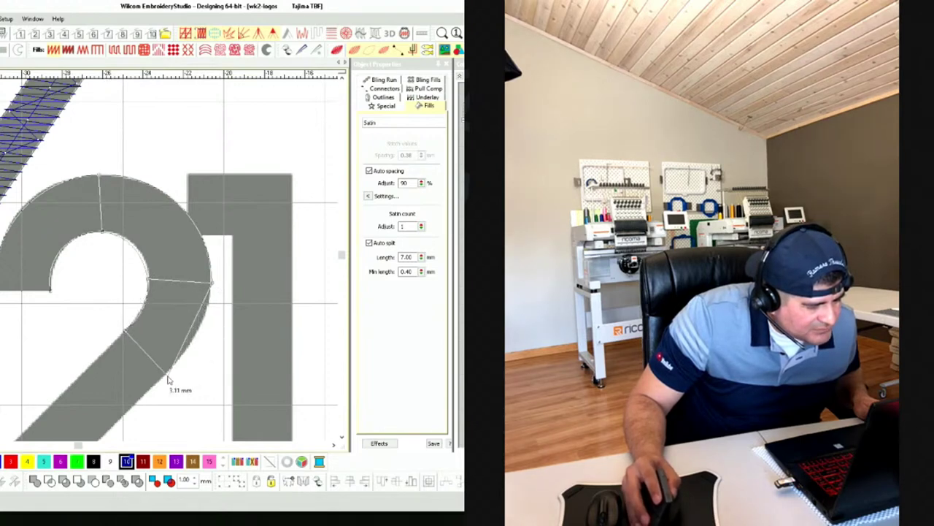
scroll(177, 366, down, 2)
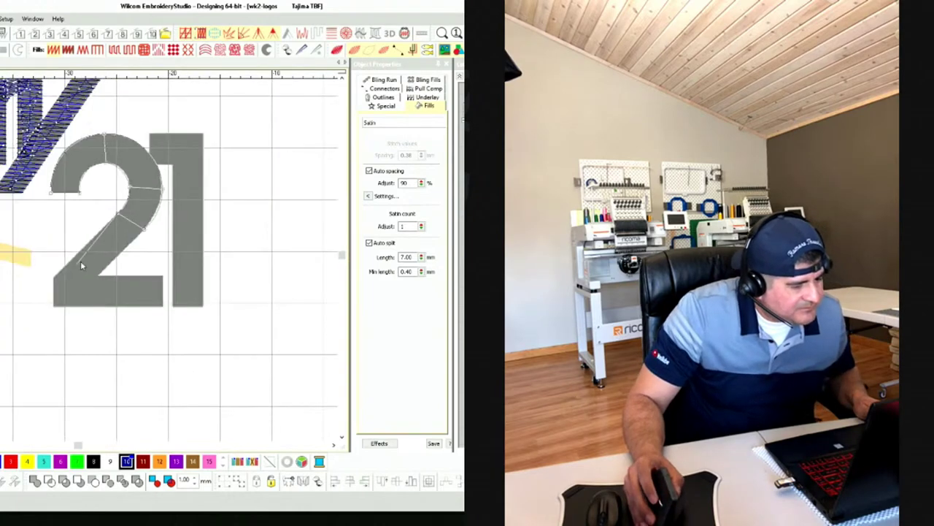
scroll(88, 248, up, 3)
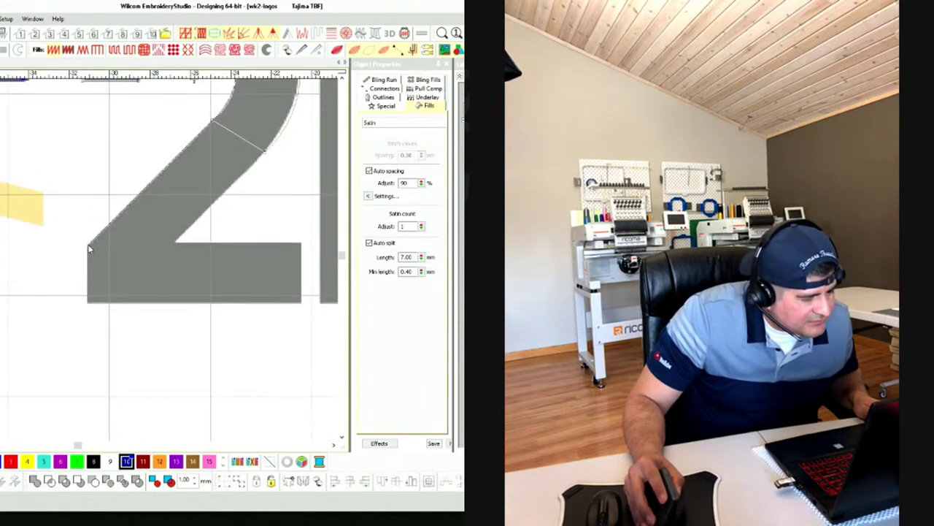
click(144, 272)
key(Return)
scroll(146, 275, down, 2)
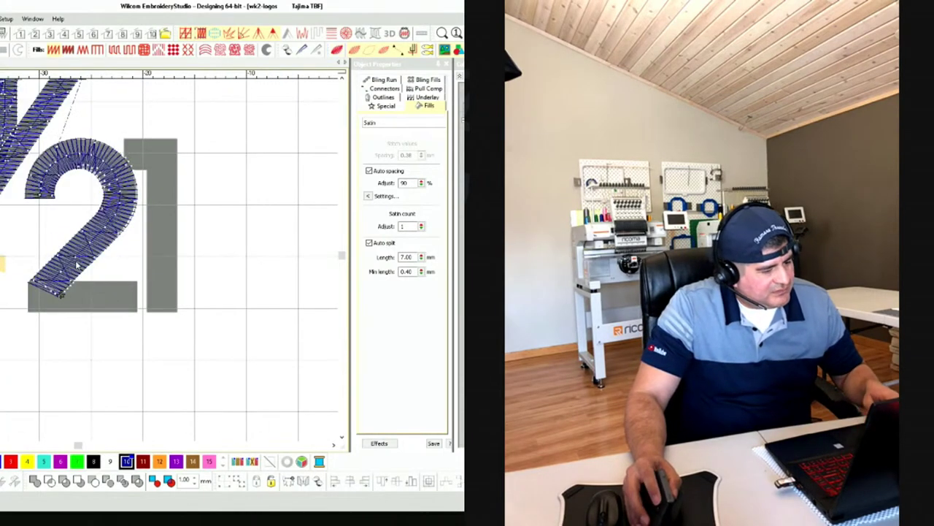
Reshape the bottom end of the 2's satin column so it sits on the grey base
click(89, 260)
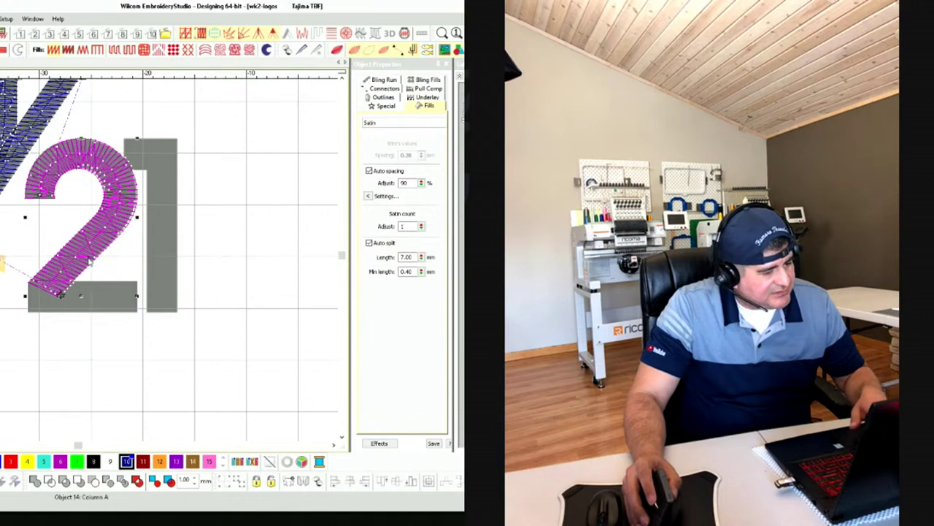
scroll(93, 265, up, 2)
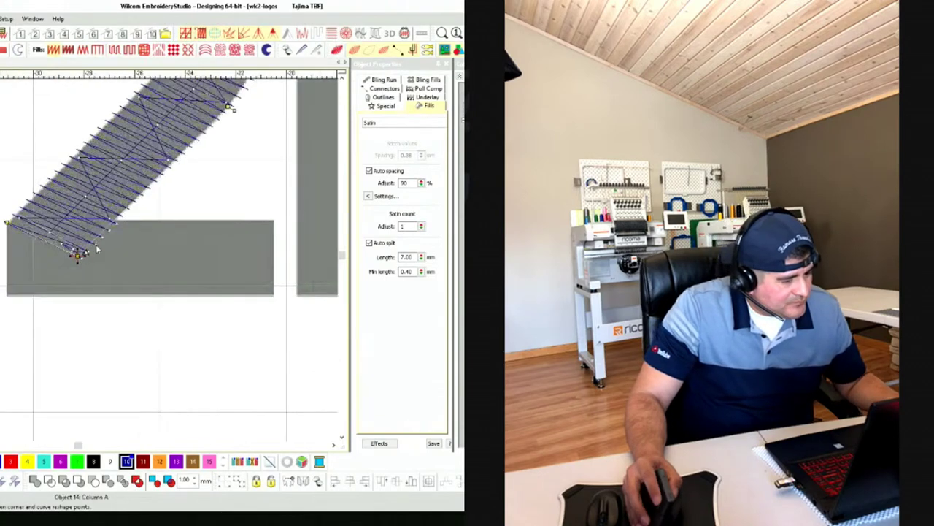
click(116, 219)
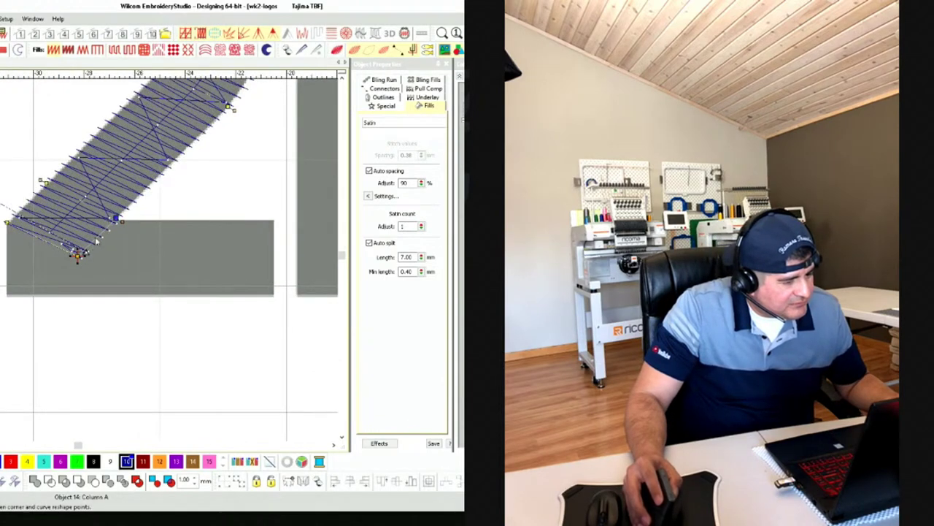
click(100, 236)
click(77, 254)
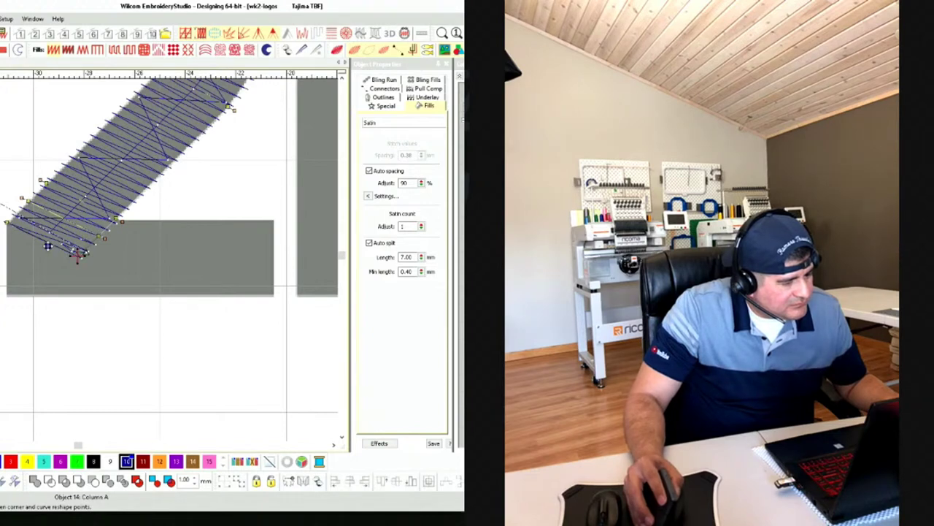
drag(22, 248, 16, 251)
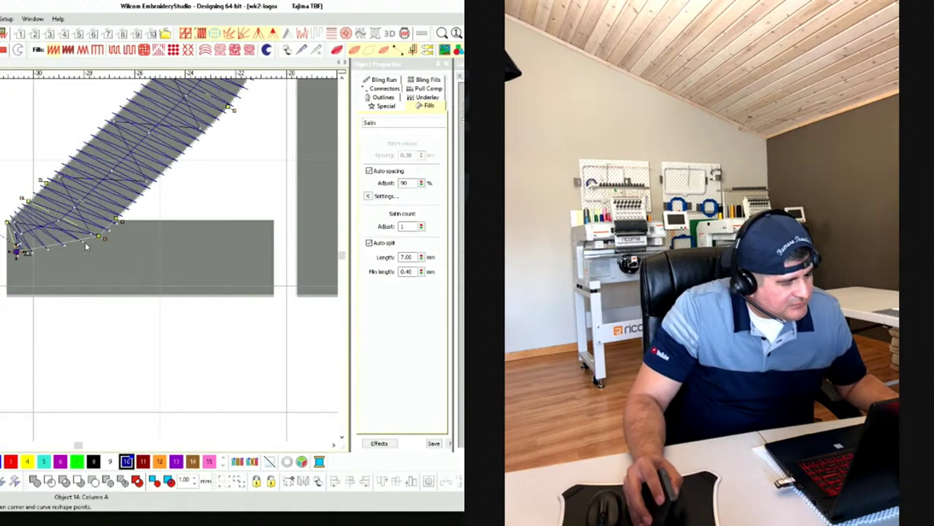
drag(99, 234, 68, 240)
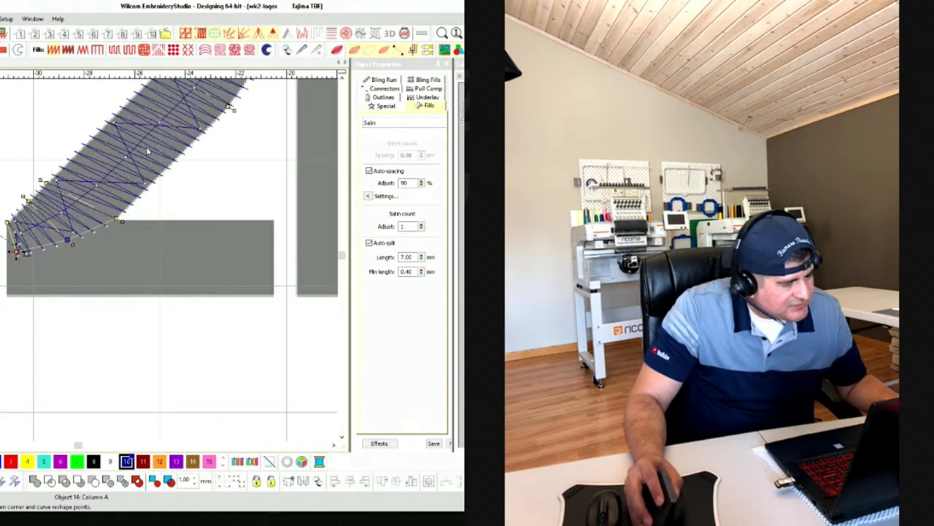
click(41, 179)
drag(40, 179, 57, 161)
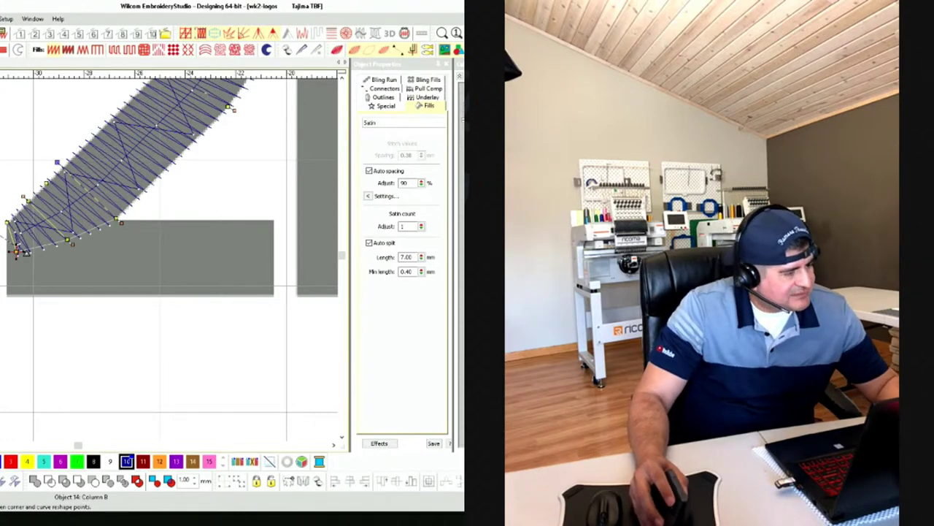
key(Escape)
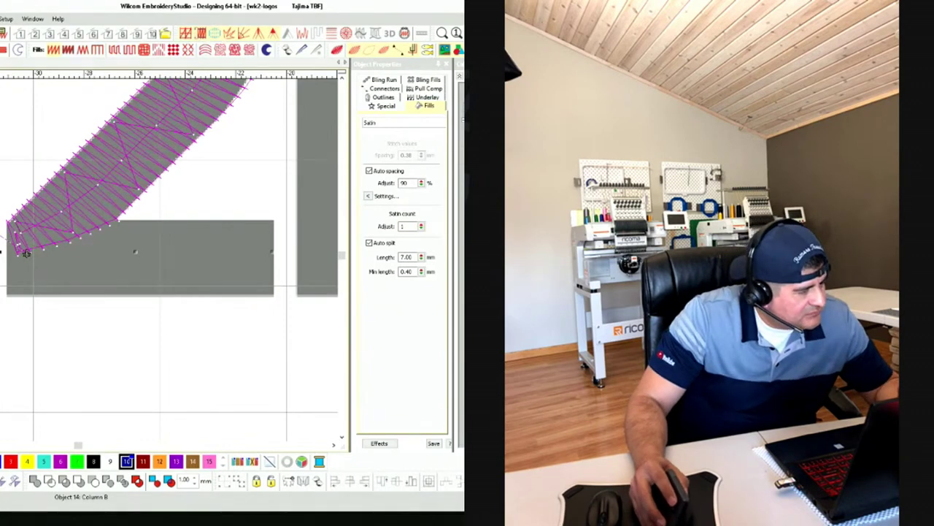
key(Escape)
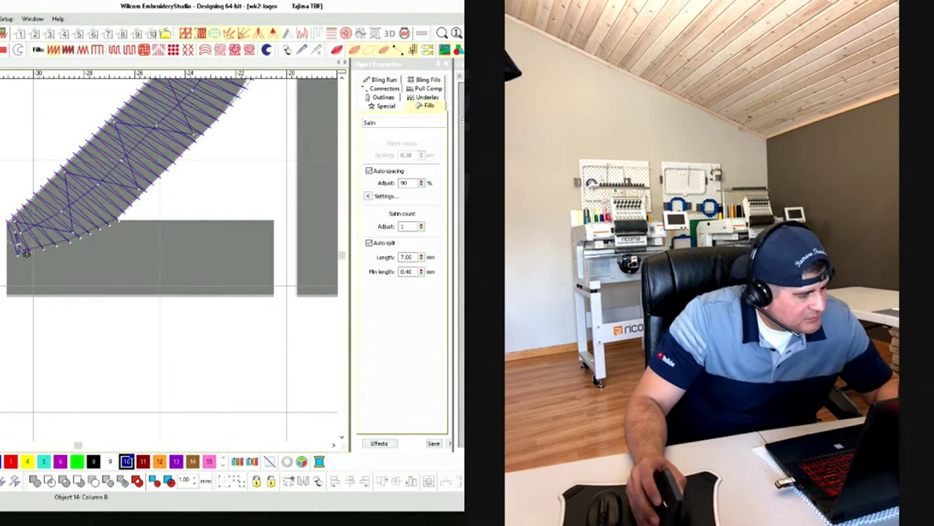
Tighten the column's left and bottom-left corners, then measure the lower-left joint distance
scroll(86, 191, up, 2)
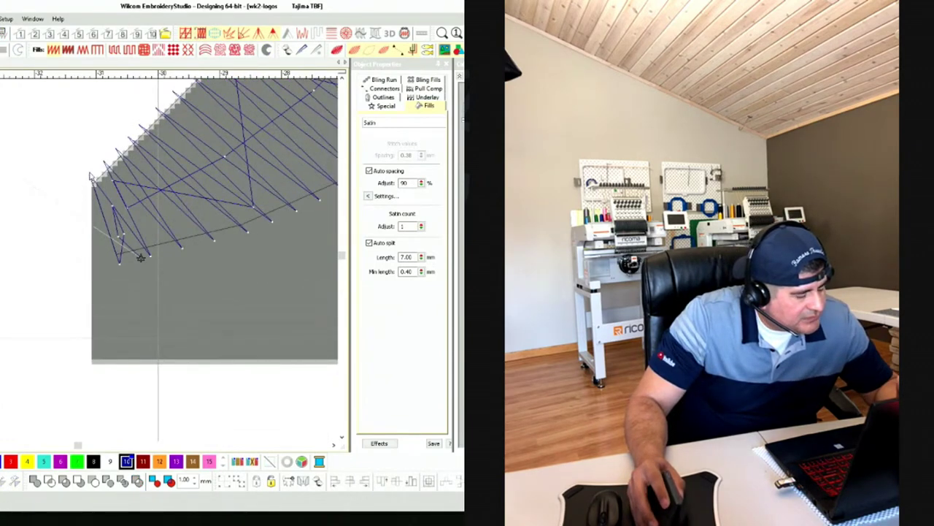
click(130, 243)
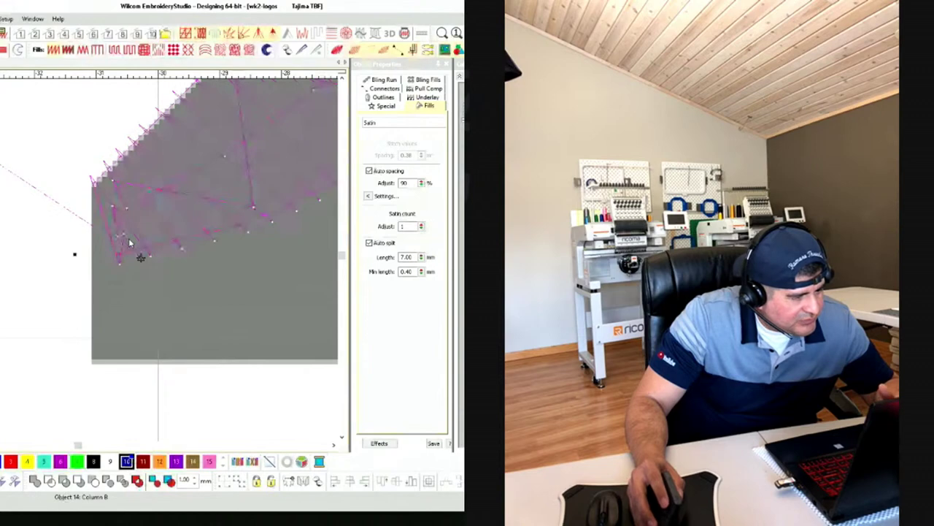
key(h)
drag(108, 170, 111, 168)
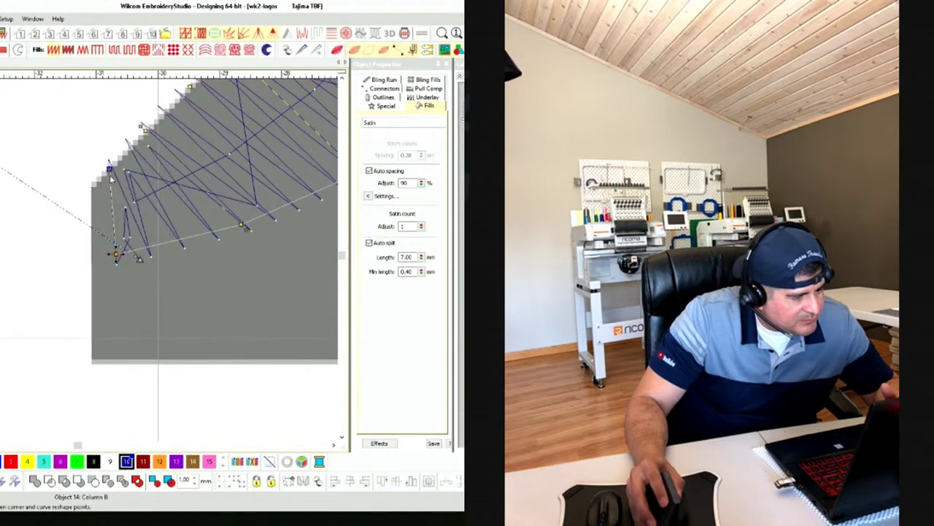
drag(115, 254, 134, 247)
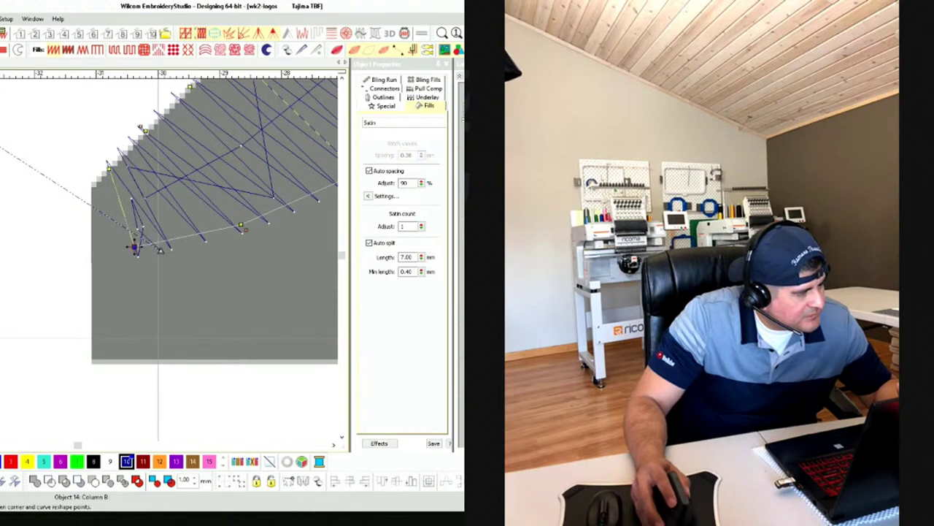
key(Escape)
key(Escape)
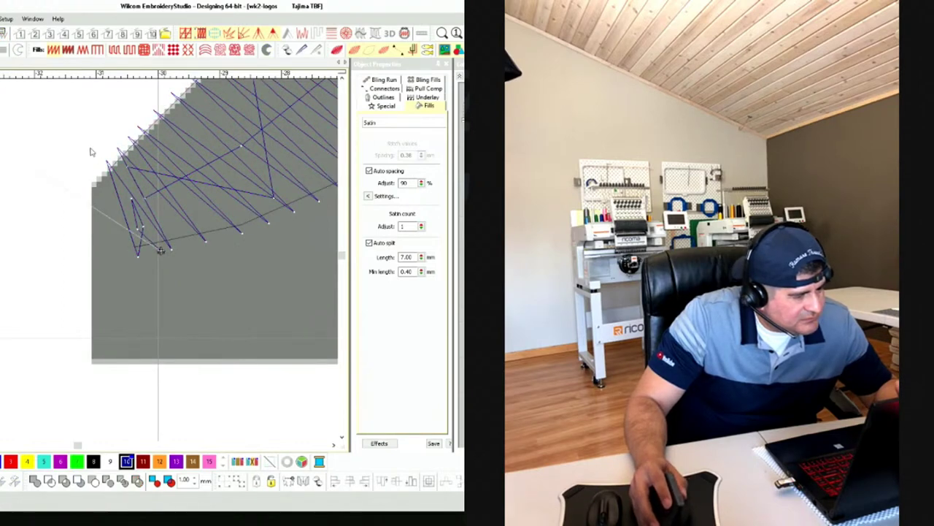
drag(91, 152, 84, 381)
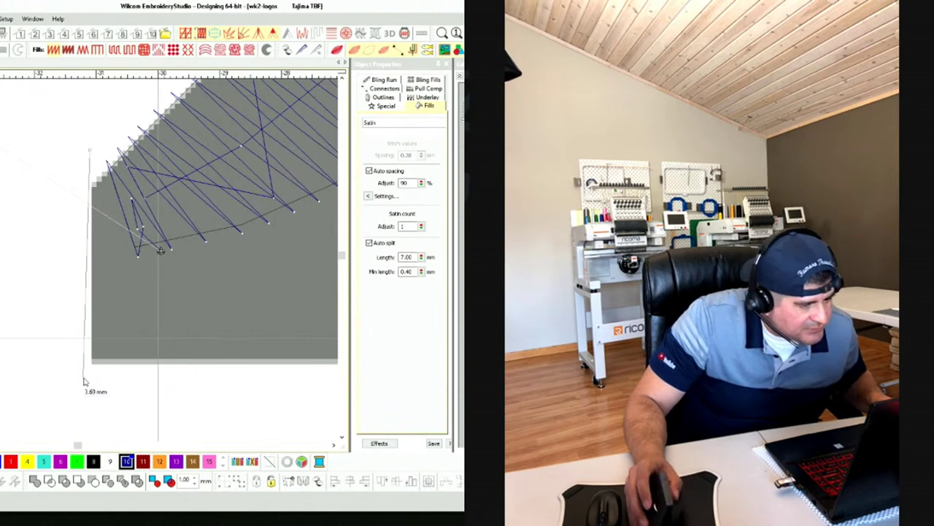
scroll(32, 192, down, 1)
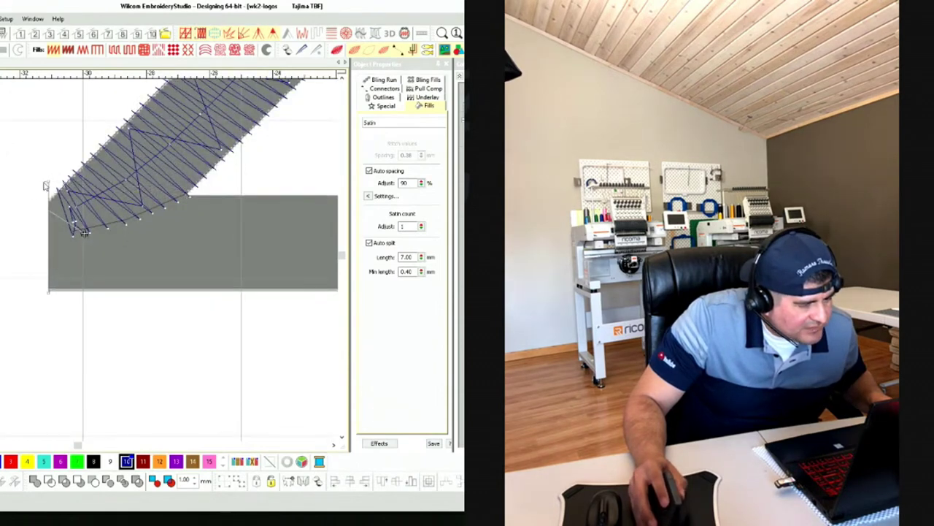
Measure across the bottom bar's left corner and down its right edge
drag(47, 183, 188, 296)
scroll(95, 253, up, 3)
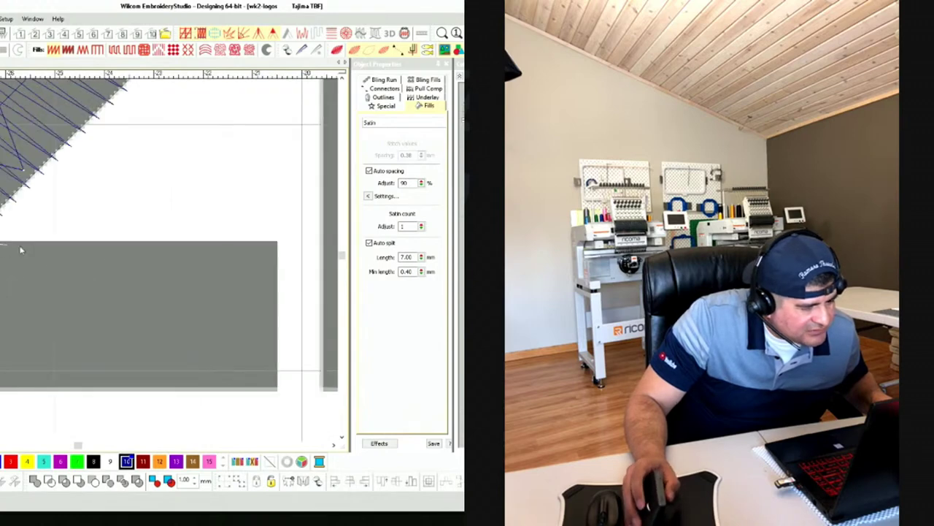
scroll(88, 254, up, 2)
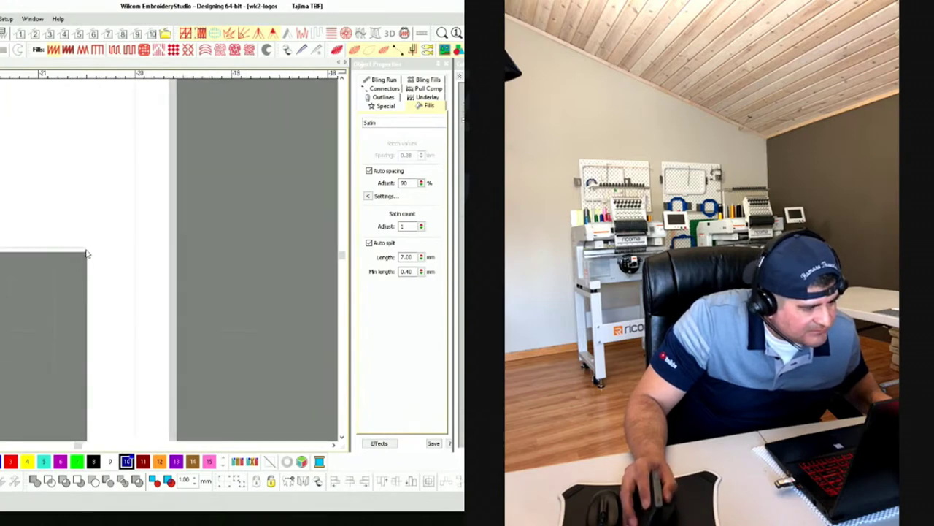
scroll(89, 253, down, 2)
drag(88, 254, 85, 327)
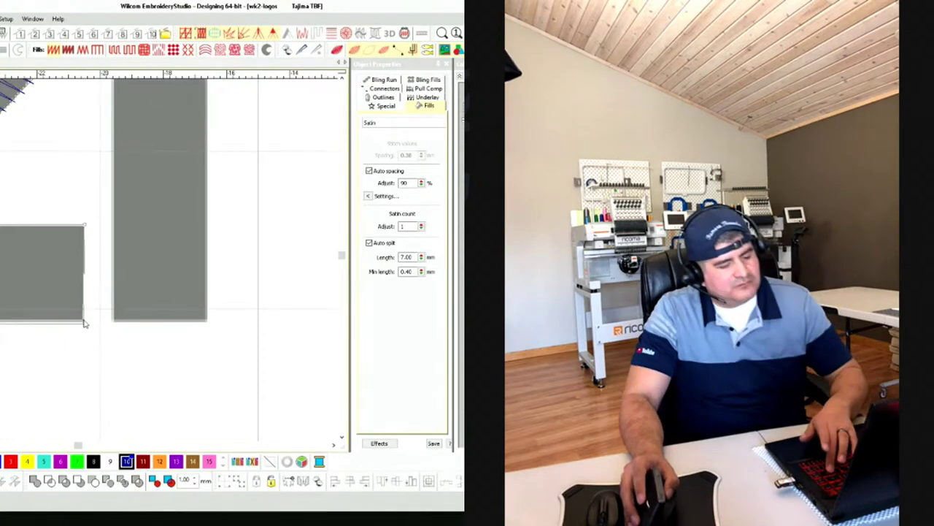
scroll(83, 264, down, 2)
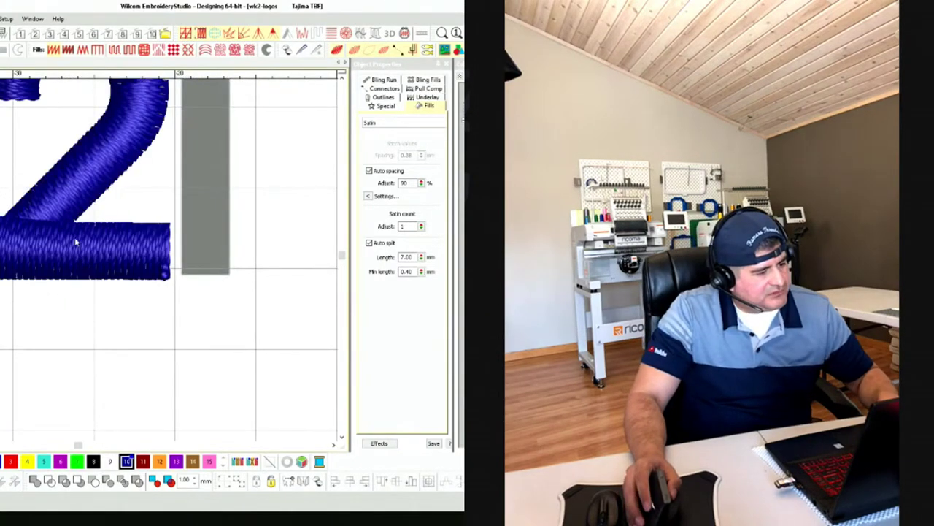
scroll(82, 260, down, 1)
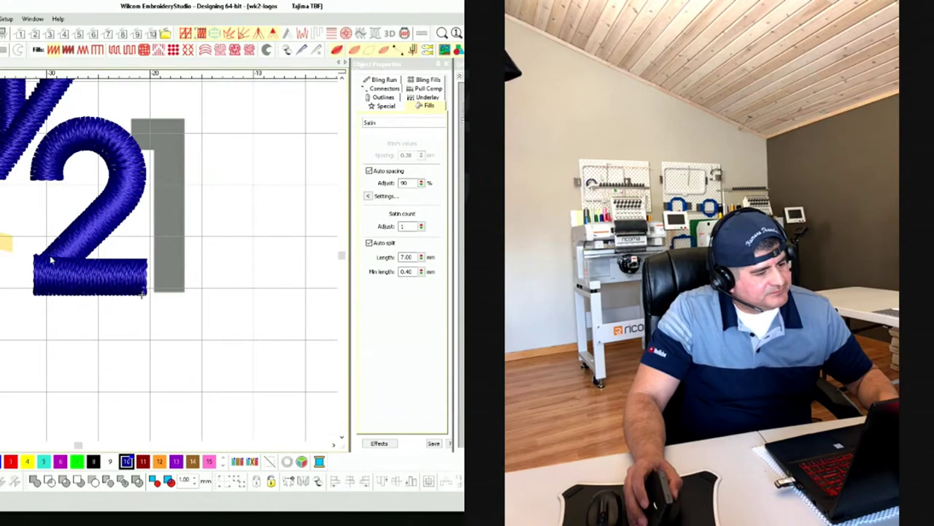
scroll(49, 255, up, 4)
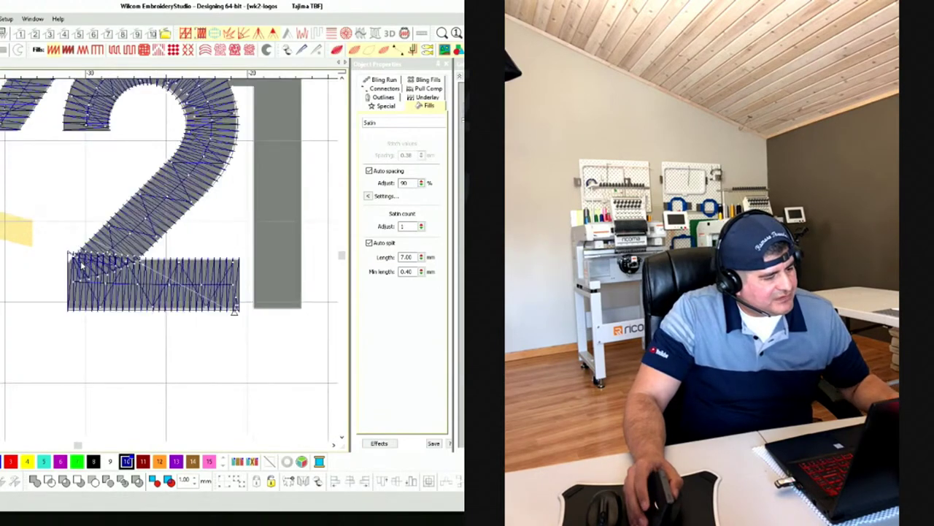
Lower the bottom bar's top-left corner node slightly and finish reshaping
click(74, 265)
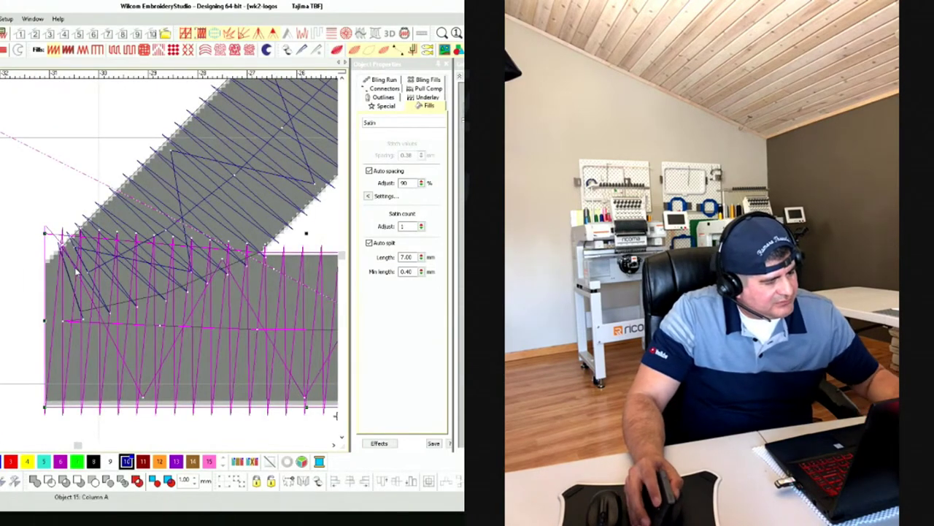
key(h)
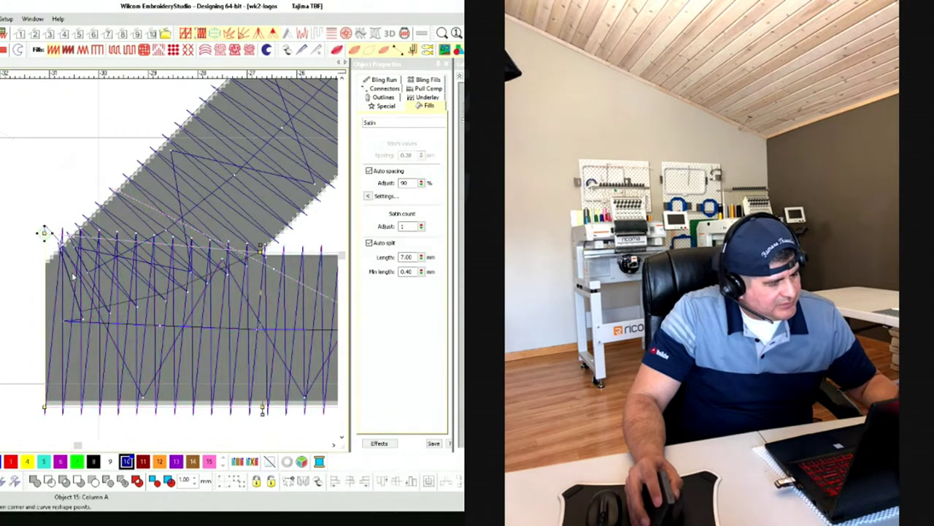
drag(44, 234, 45, 244)
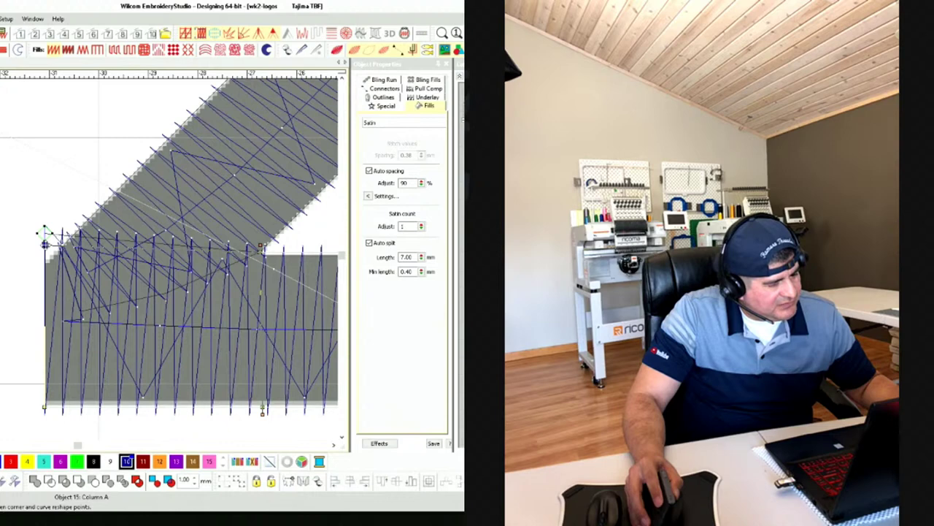
drag(46, 244, 45, 244)
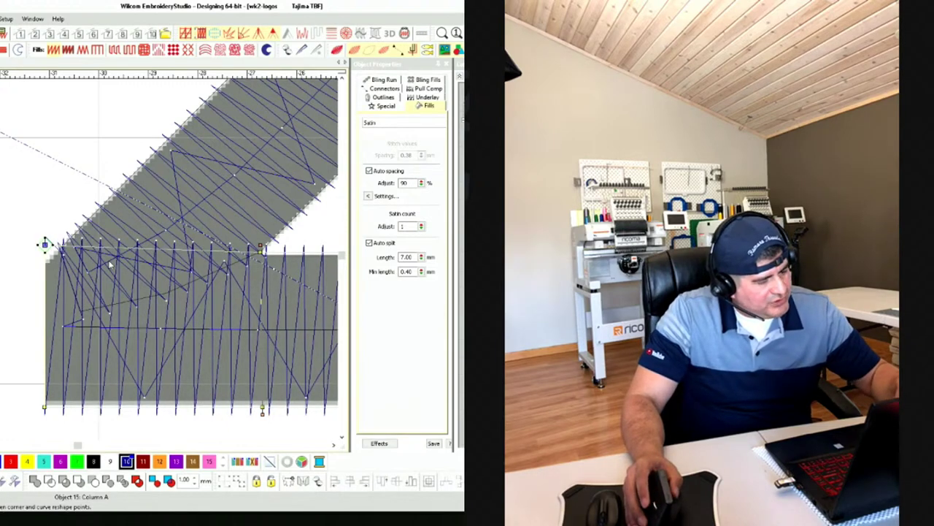
key(Return)
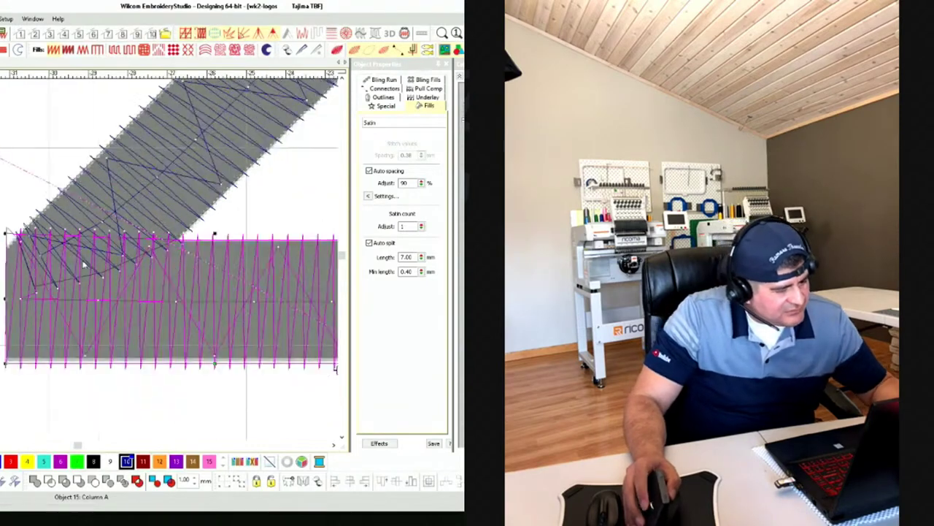
key(shift+z)
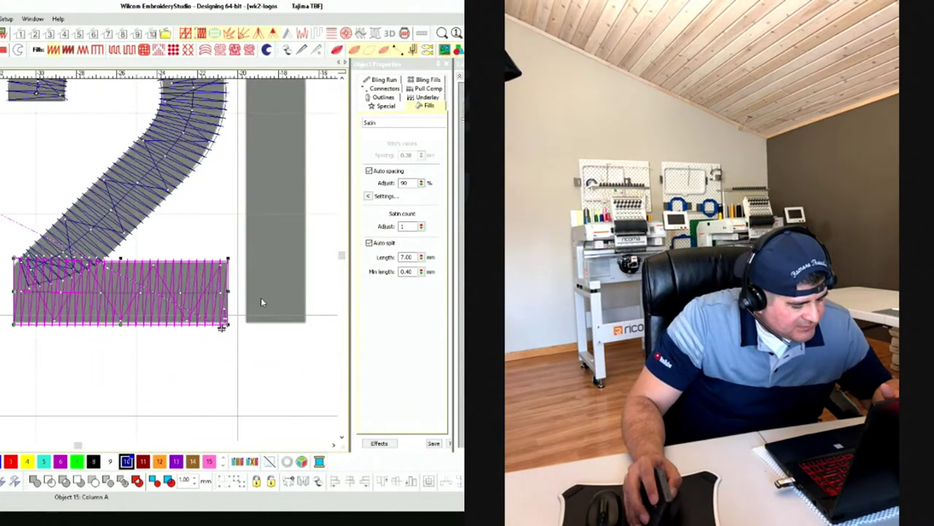
click(222, 328)
scroll(254, 324, up, 4)
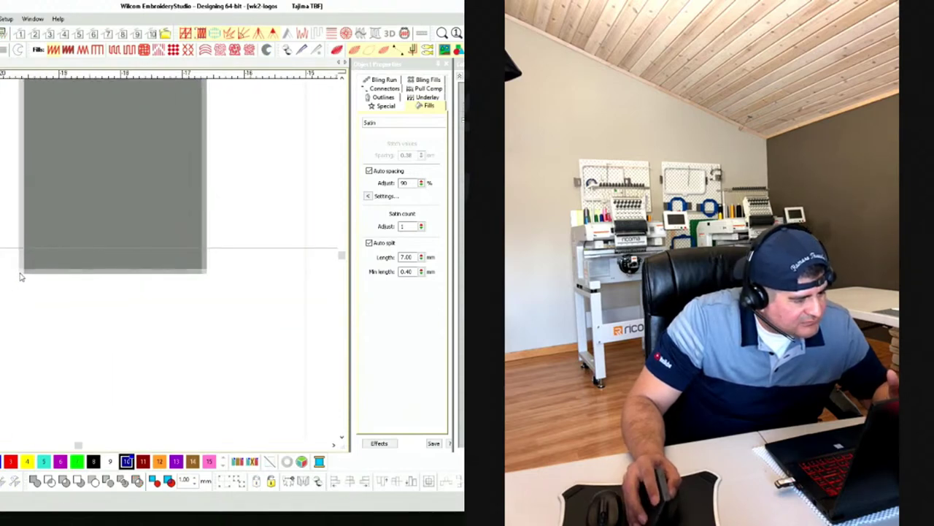
Measure the 1 column's bottom and left edges, about 2.82 and 3.06 mm
mouse_move(21, 274)
mouse_down()
mouse_move(208, 277)
mouse_move(75, 256)
mouse_move(84, 266)
mouse_move(78, 276)
mouse_move(80, 262)
mouse_move(108, 244)
mouse_move(138, 148)
mouse_move(87, 212)
mouse_move(3, 274)
mouse_move(23, 277)
mouse_up()
scroll(139, 262, down, 2)
scroll(82, 264, up, 3)
scroll(77, 276, up, 2)
scroll(77, 266, down, 2)
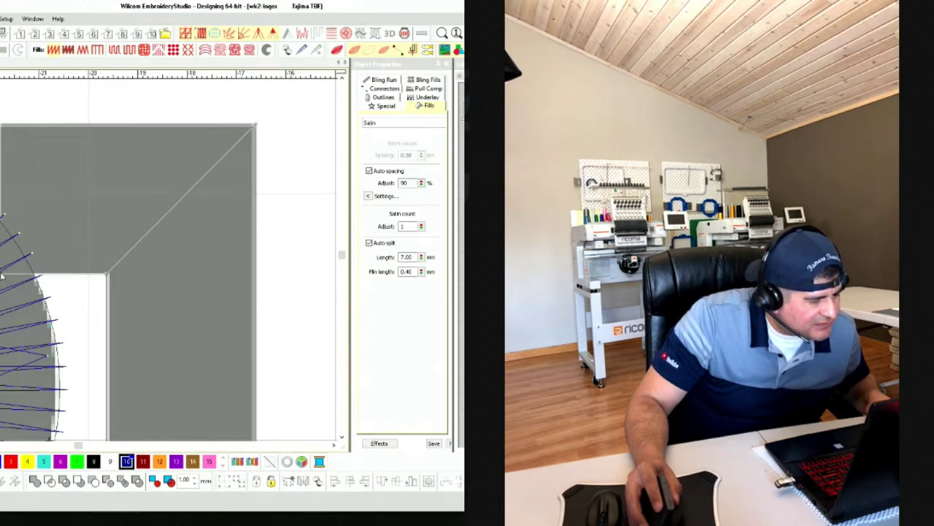
drag(3, 276, 1, 126)
Show the 21 as realistic stitching with TrueView and zoom out
key(Return)
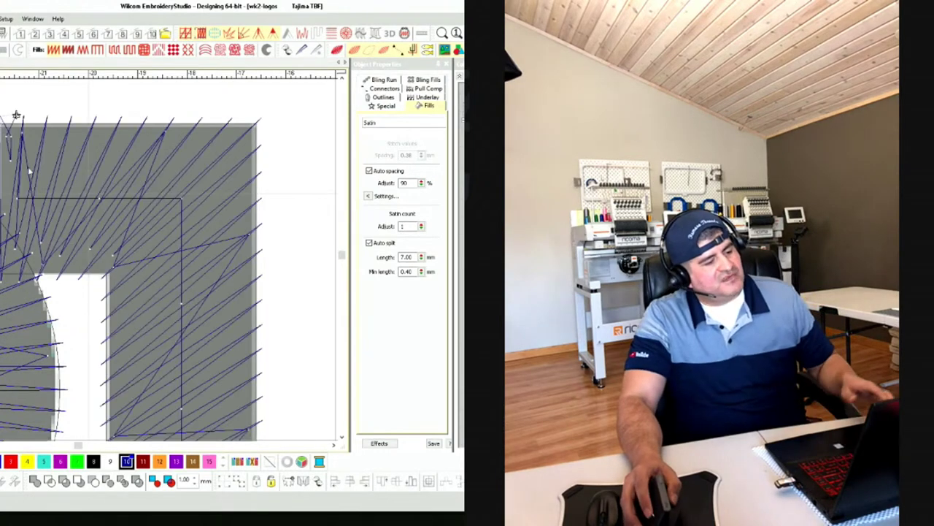
key(shift+z)
scroll(82, 267, down, 3)
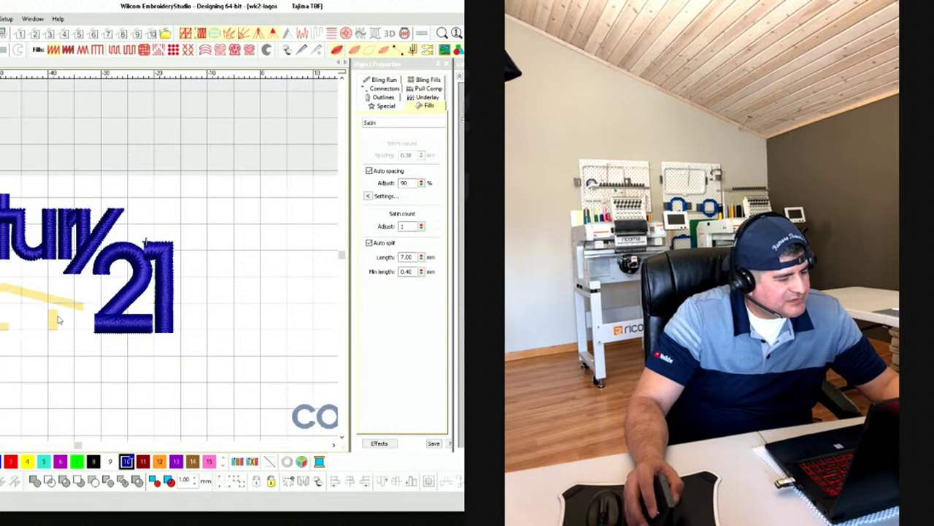
scroll(83, 264, up, 2)
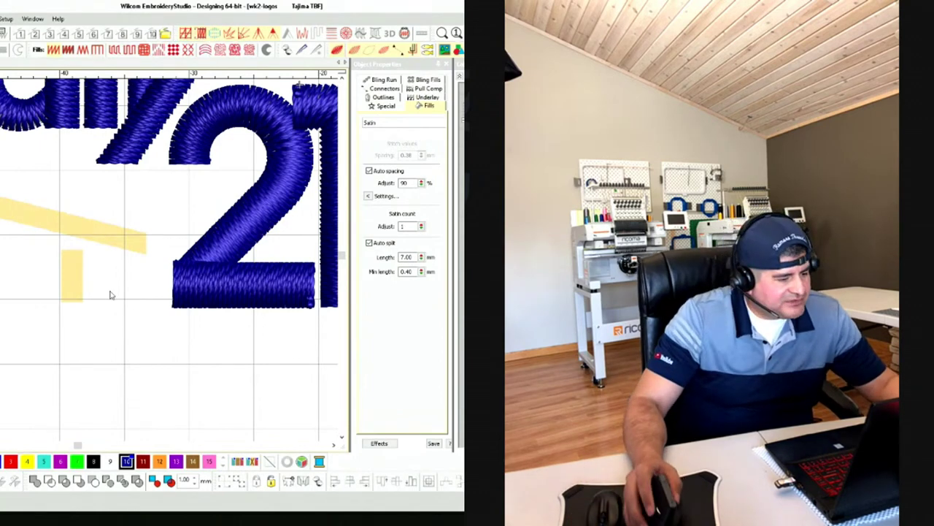
scroll(80, 300, up, 3)
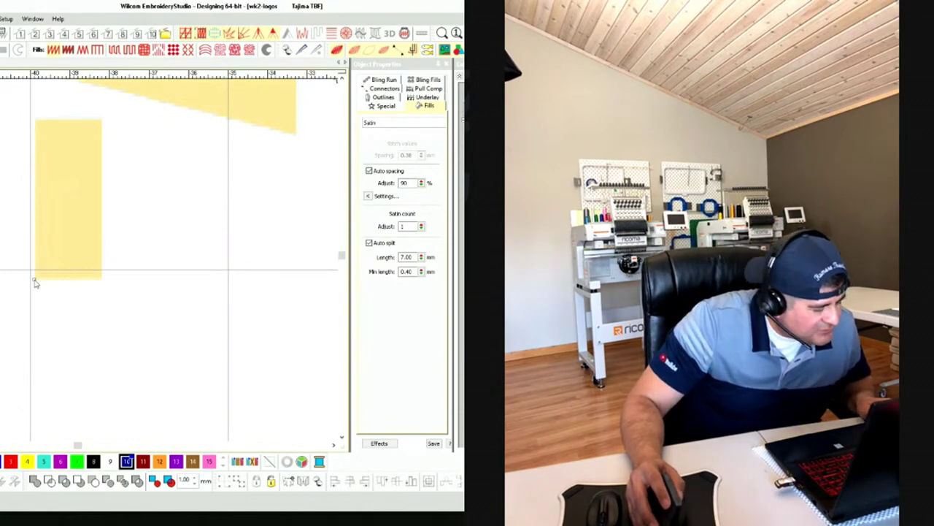
Measure the small yellow rectangle and generate its Column A satin stitches
drag(34, 278, 103, 122)
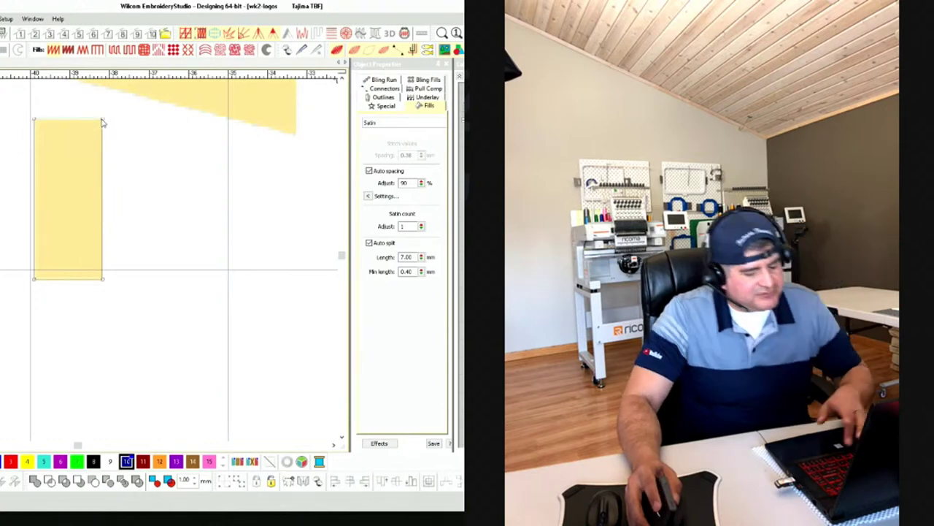
key(Return)
scroll(81, 259, down, 1)
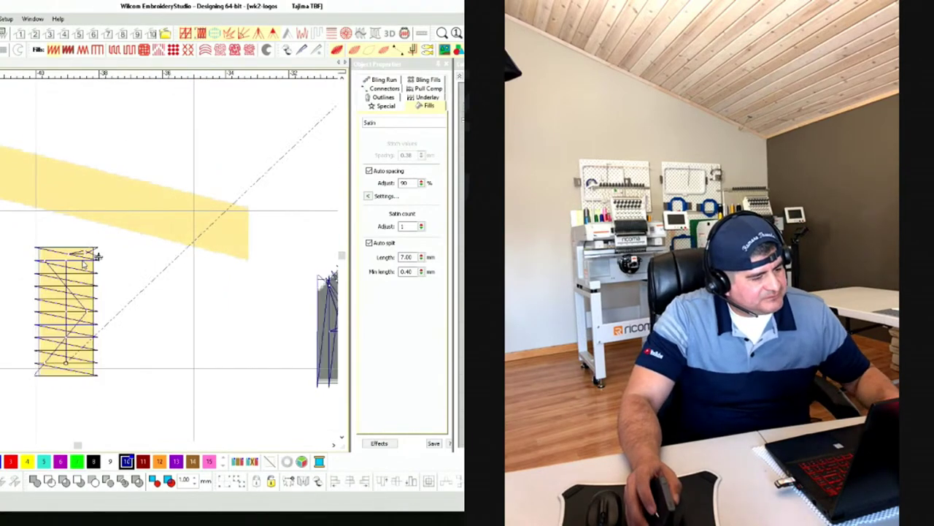
scroll(83, 263, up, 3)
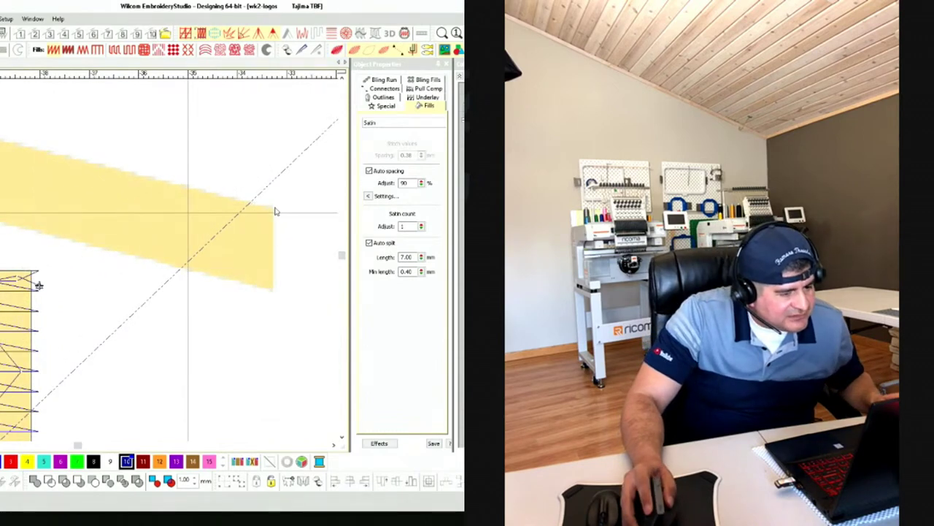
Measure down from the yellow roof band's corner, about 1.73 mm
drag(275, 208, 273, 297)
scroll(273, 298, down, 2)
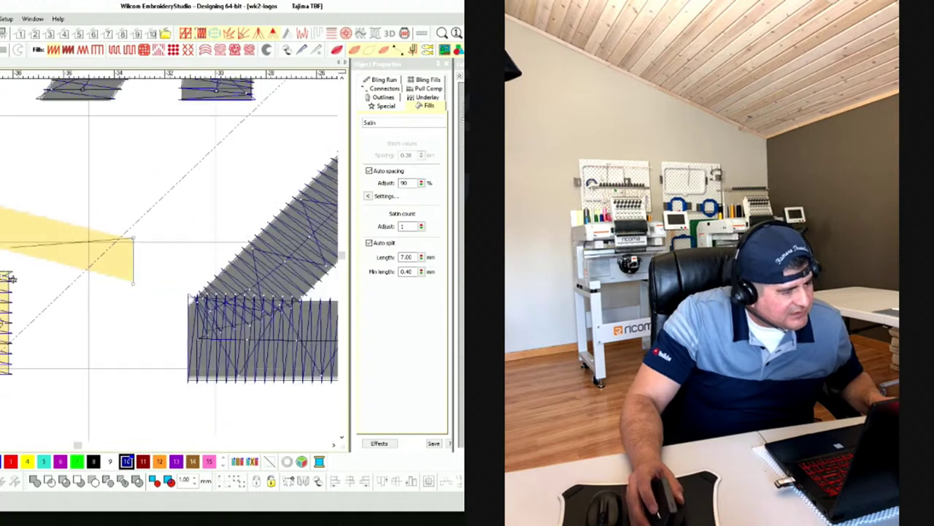
scroll(171, 323, down, 1)
scroll(79, 272, up, 3)
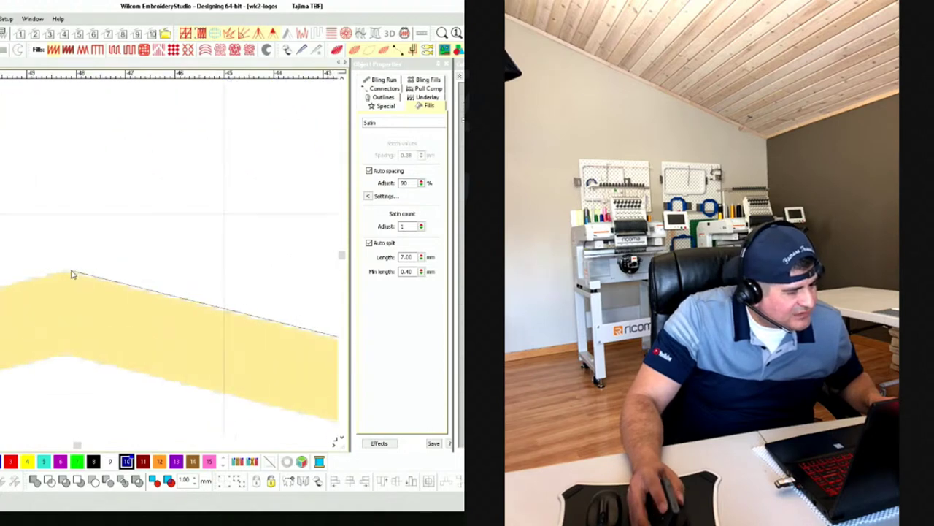
Measure the yellow band's thickness, raise its top-left corner and remeasure its left end
drag(73, 274, 65, 358)
scroll(83, 262, down, 1)
scroll(82, 263, down, 3)
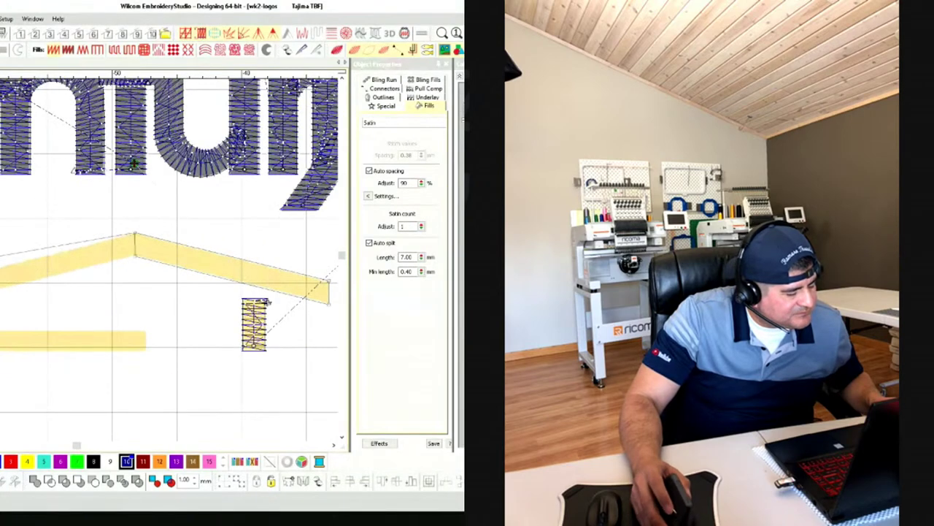
scroll(83, 263, up, 2)
scroll(105, 259, down, 3)
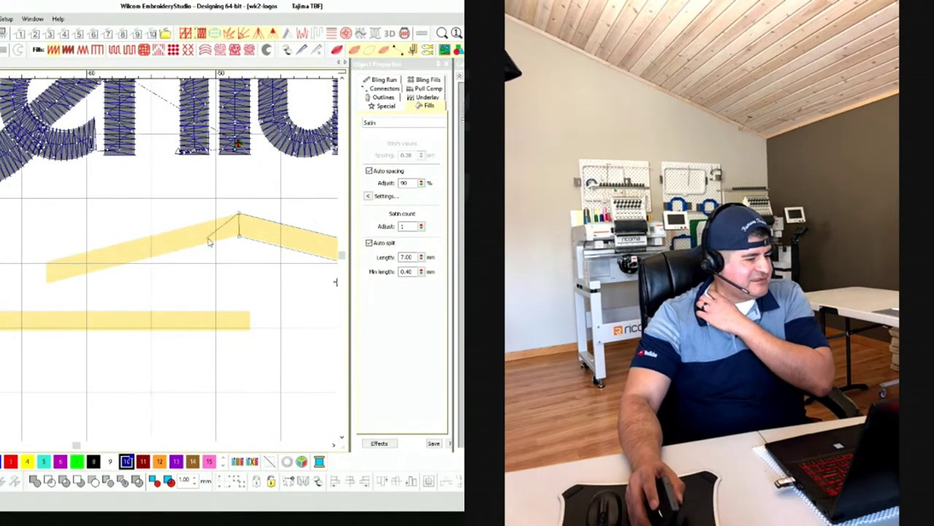
scroll(80, 248, down, 1)
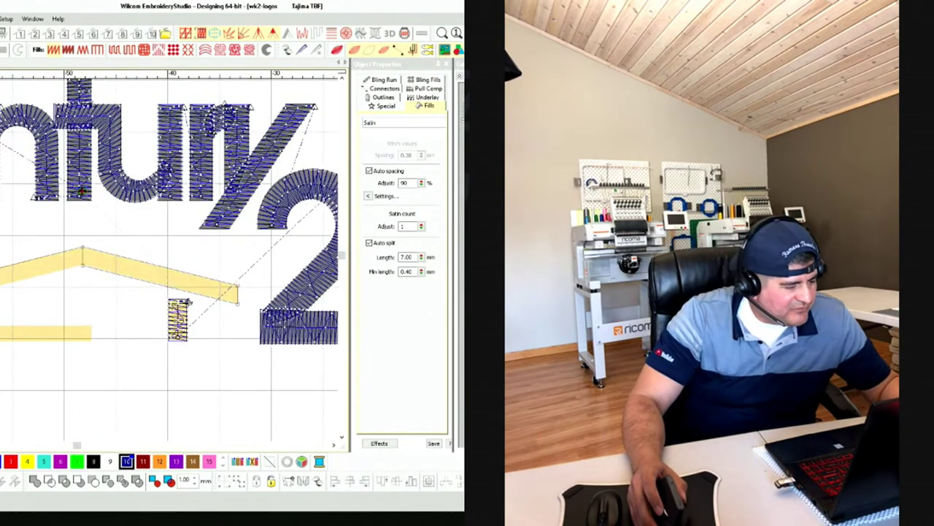
scroll(82, 264, up, 4)
scroll(82, 264, up, 2)
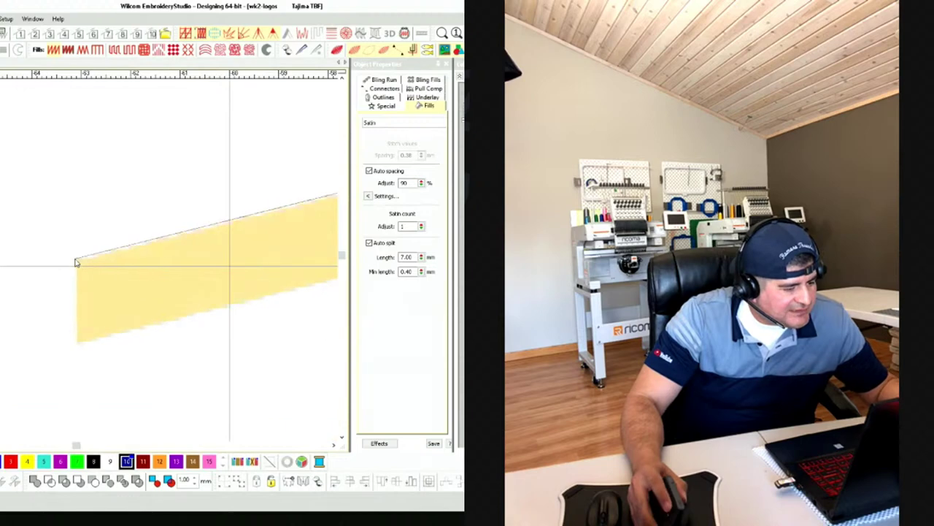
drag(72, 264, 76, 257)
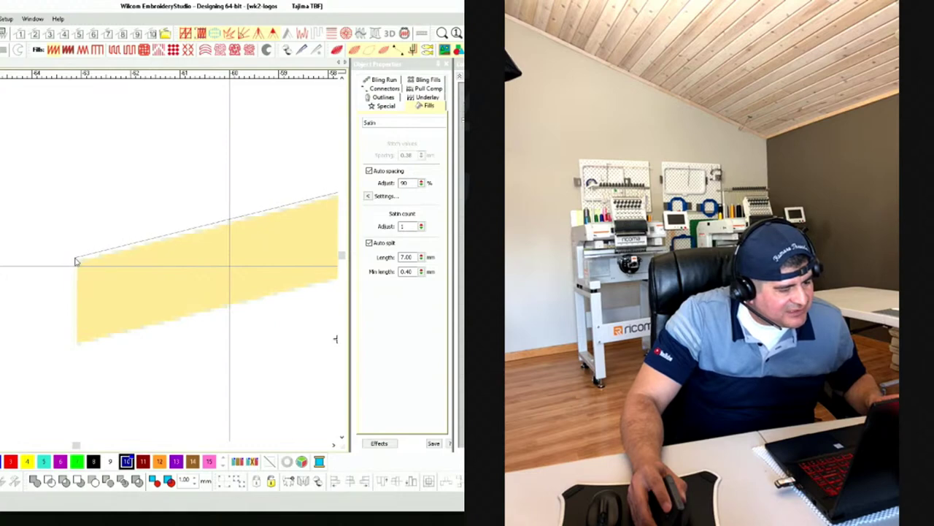
drag(76, 258, 76, 351)
Pull the long bar's right and top-left corners down to thin the satin column
scroll(79, 354, down, 4)
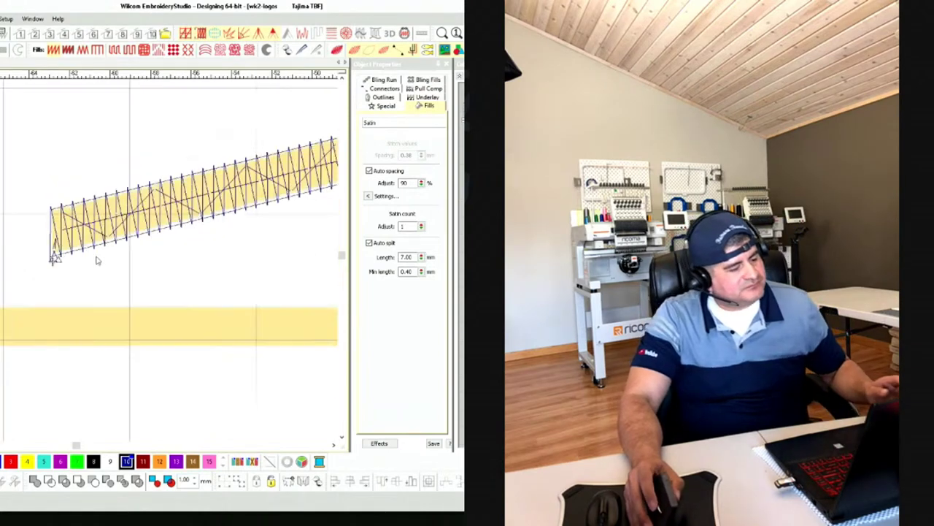
scroll(80, 263, up, 3)
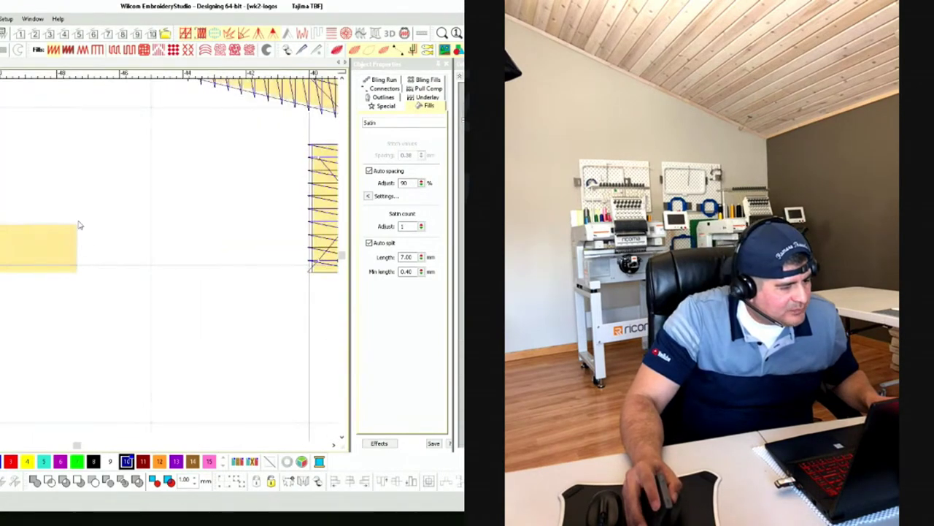
drag(77, 224, 79, 276)
scroll(79, 270, down, 3)
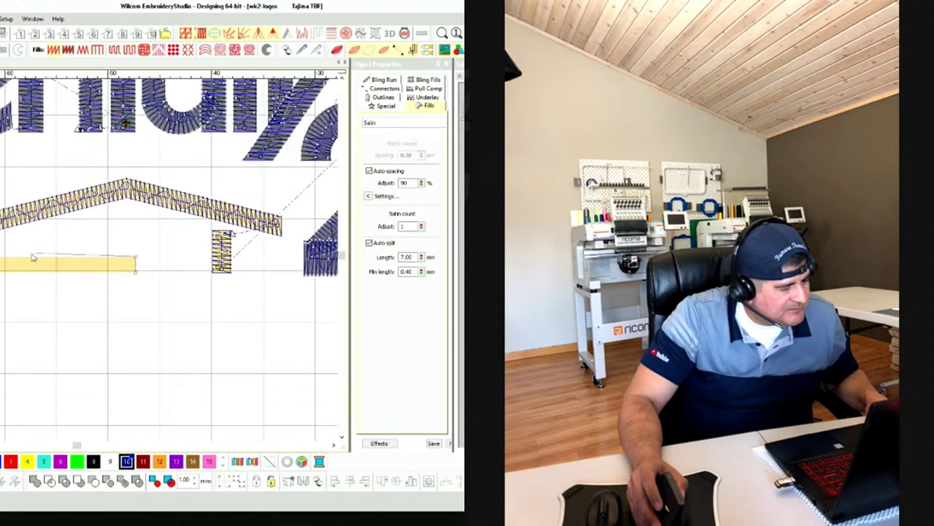
scroll(79, 265, up, 2)
scroll(79, 265, up, 3)
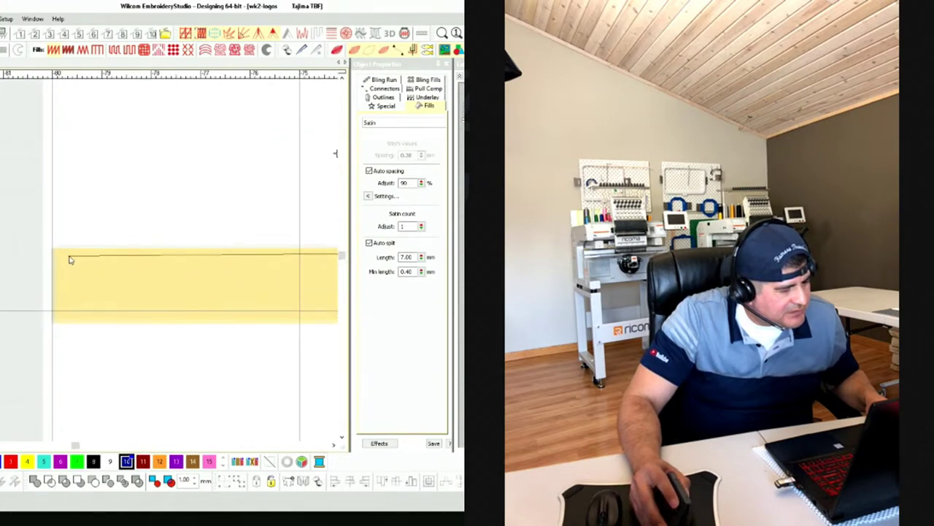
drag(53, 251, 67, 330)
scroll(67, 330, down, 3)
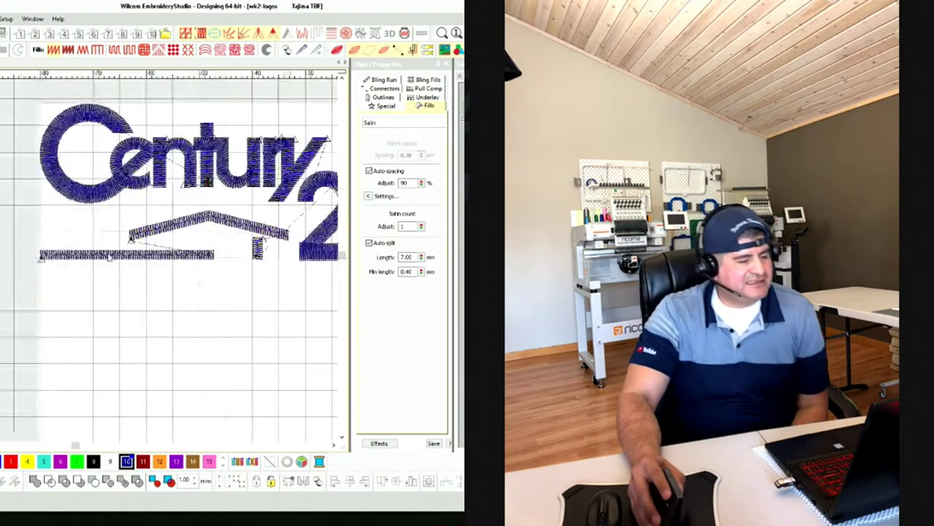
scroll(87, 263, up, 3)
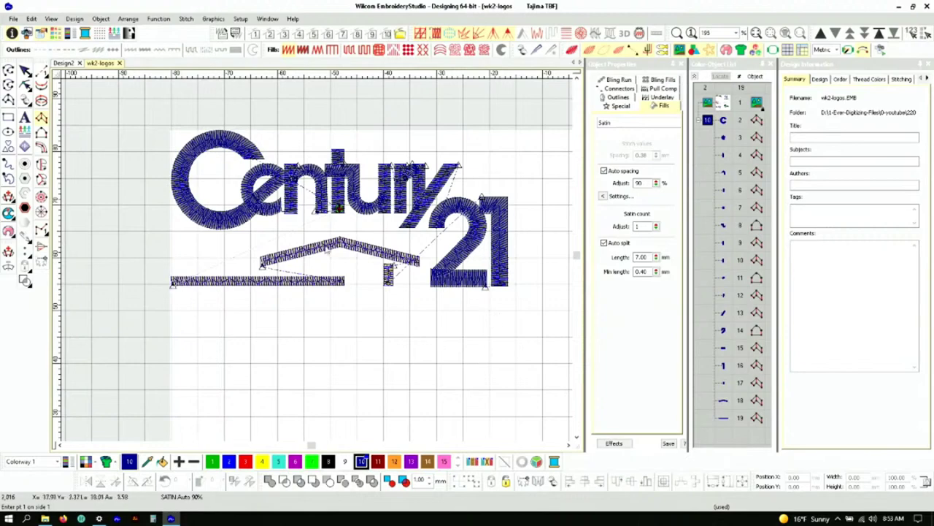
scroll(210, 176, up, 3)
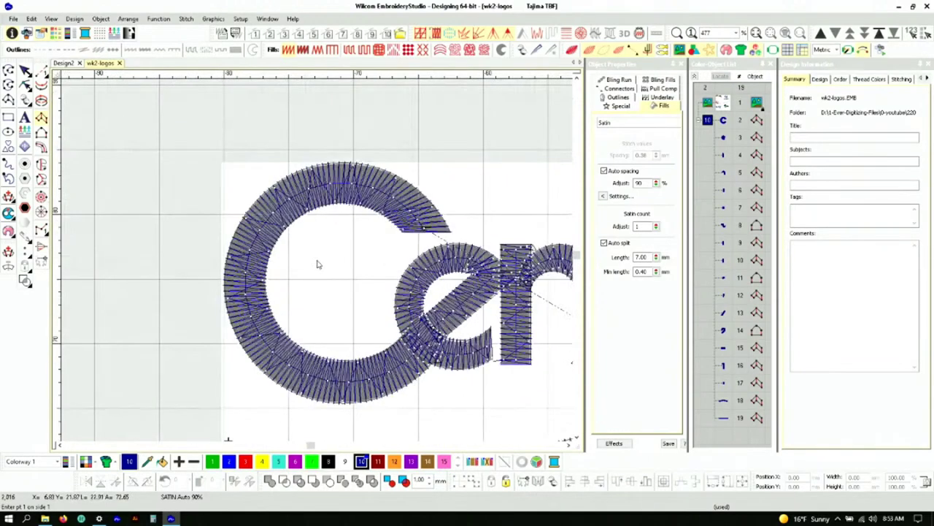
scroll(316, 265, down, 3)
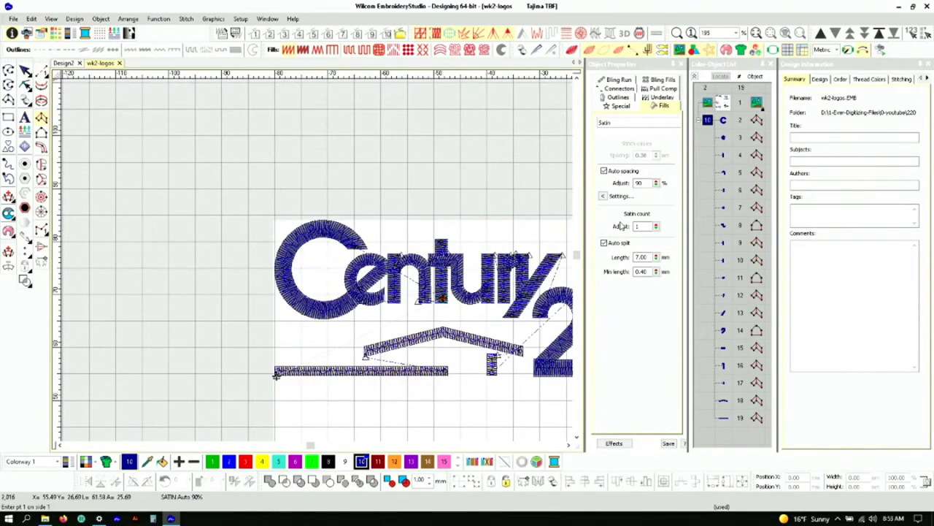
click(728, 124)
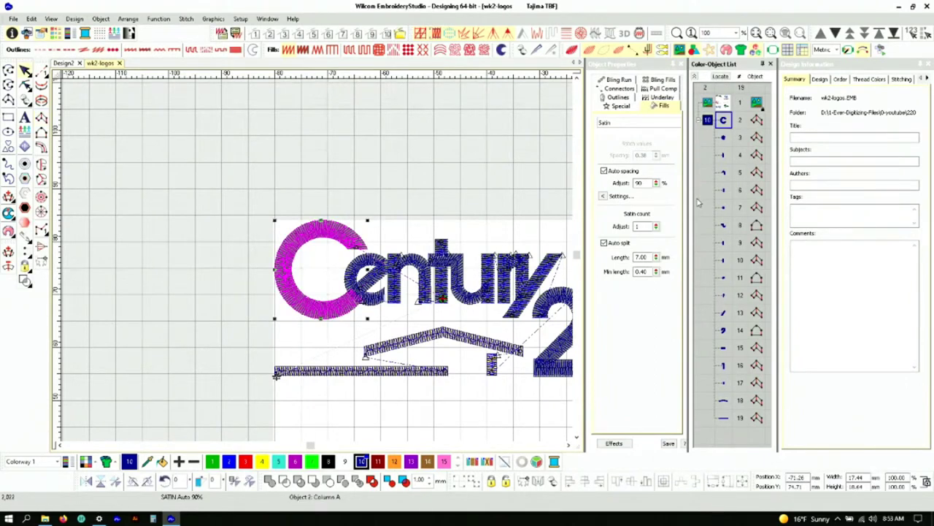
click(723, 138)
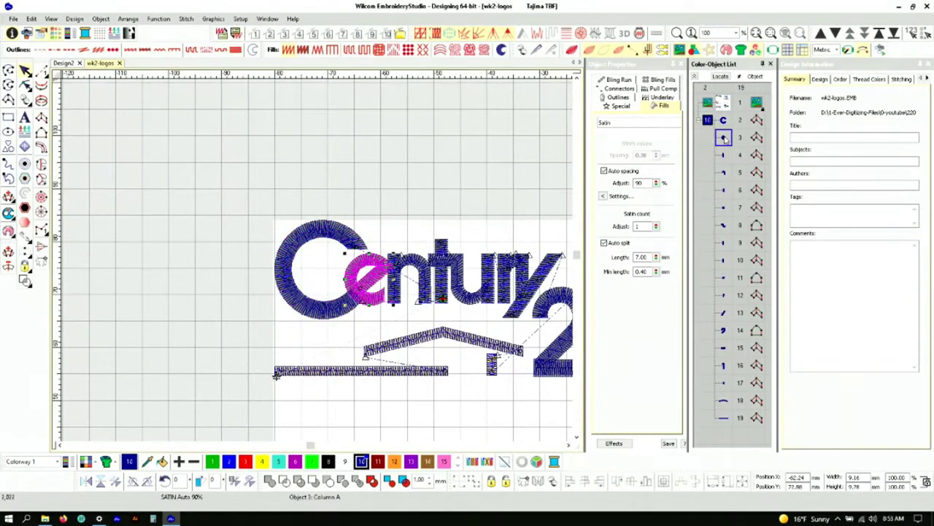
click(726, 156)
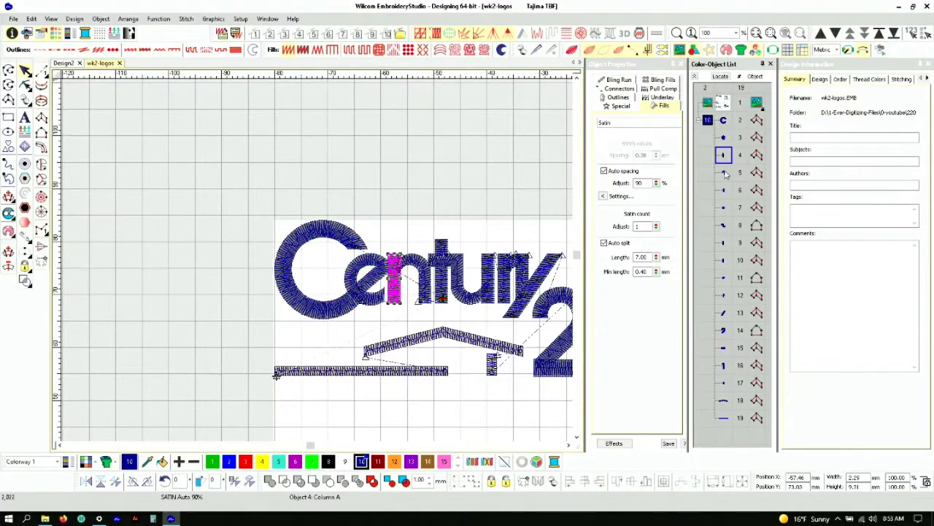
click(725, 173)
click(723, 191)
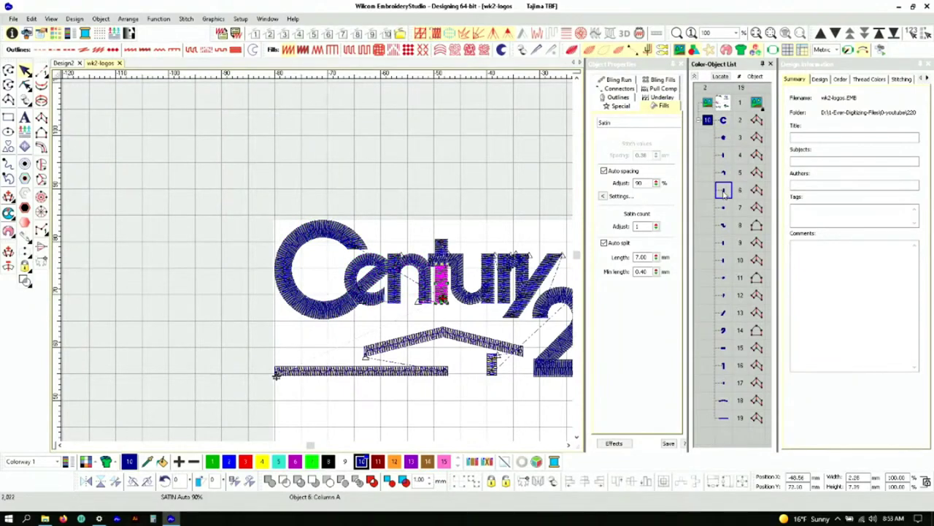
click(723, 208)
click(724, 226)
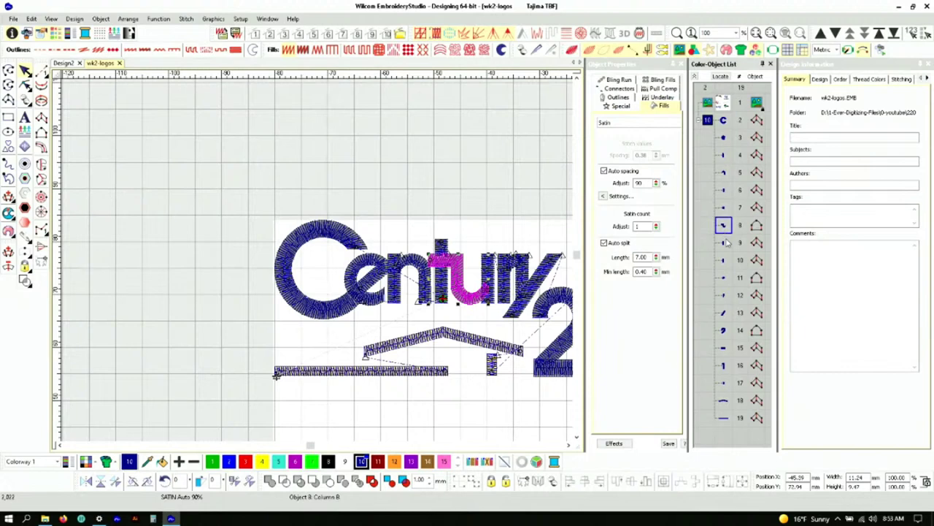
click(723, 244)
scroll(549, 290, up, 1)
scroll(307, 263, up, 1)
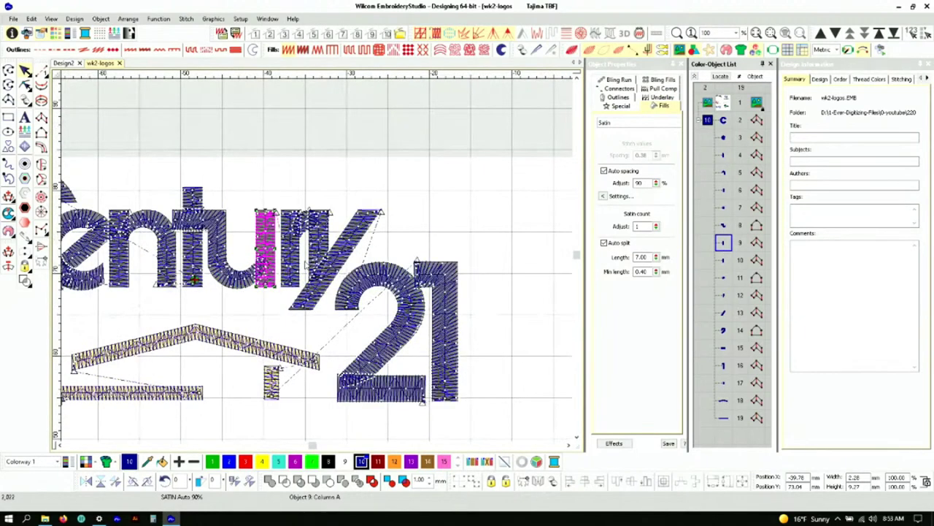
click(723, 260)
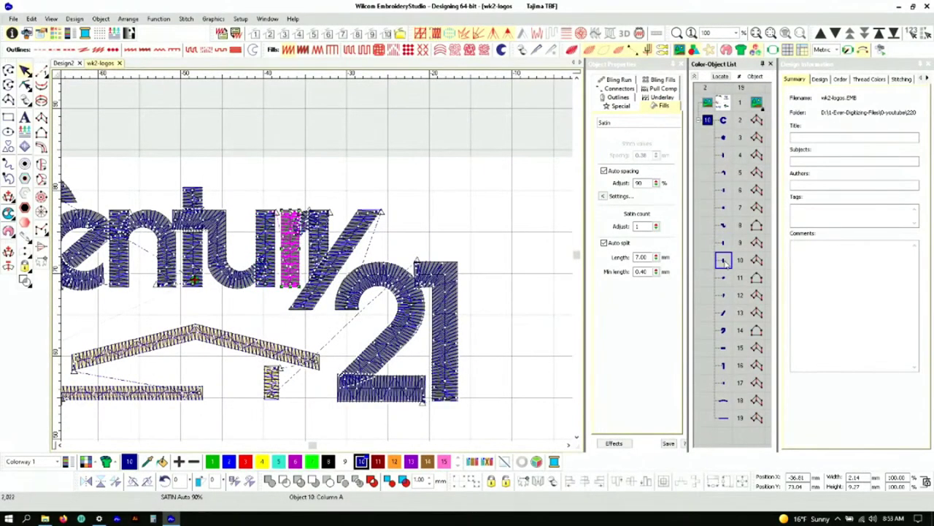
click(723, 244)
click(723, 260)
click(723, 277)
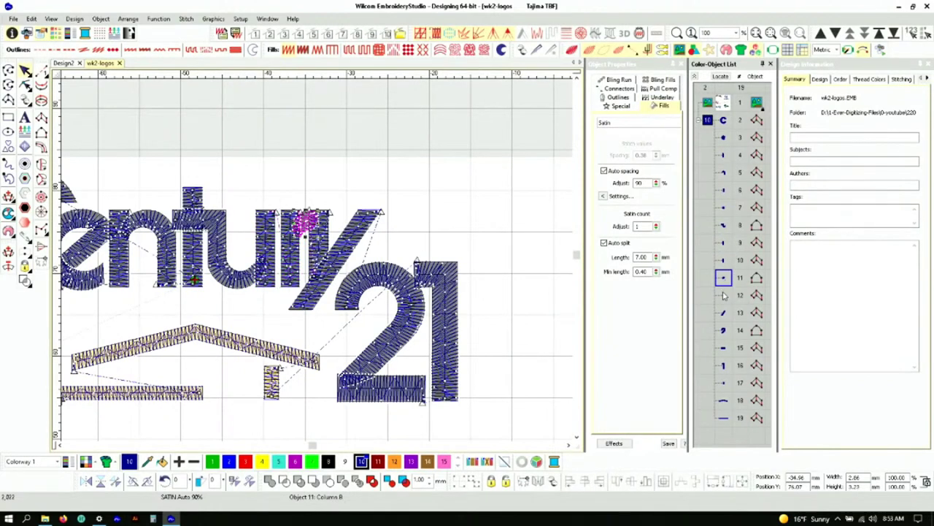
click(723, 294)
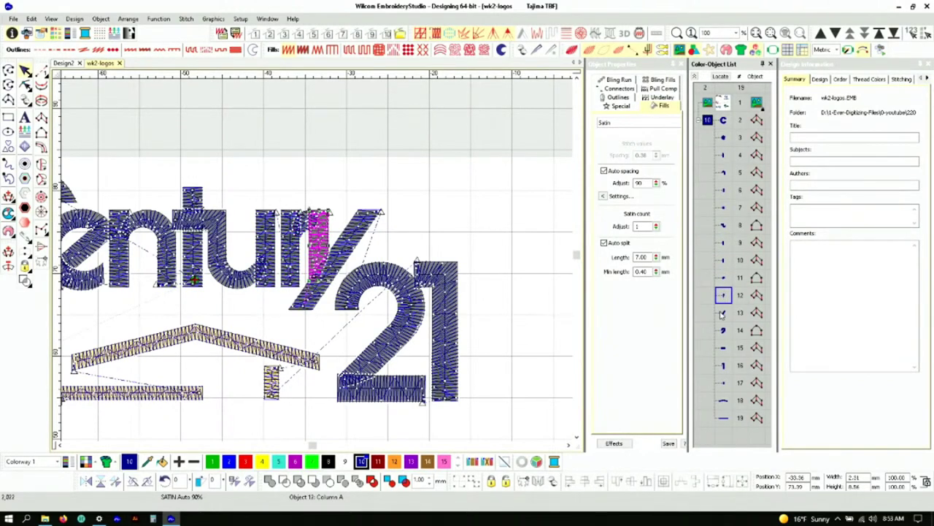
click(724, 313)
click(723, 330)
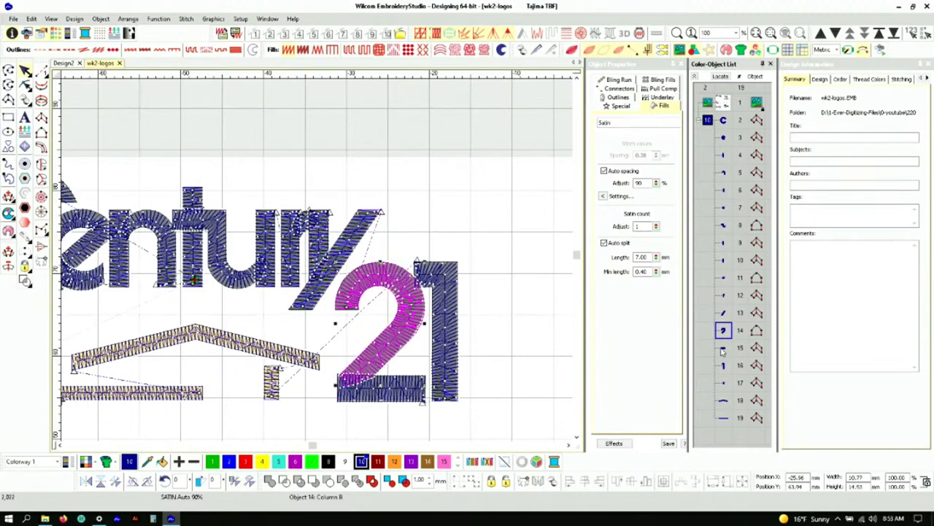
click(723, 349)
click(724, 365)
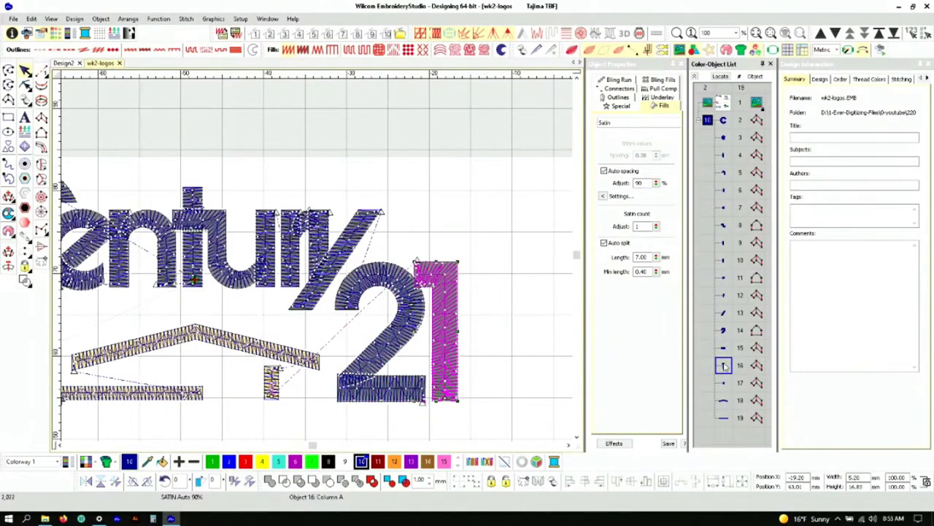
click(723, 382)
click(724, 400)
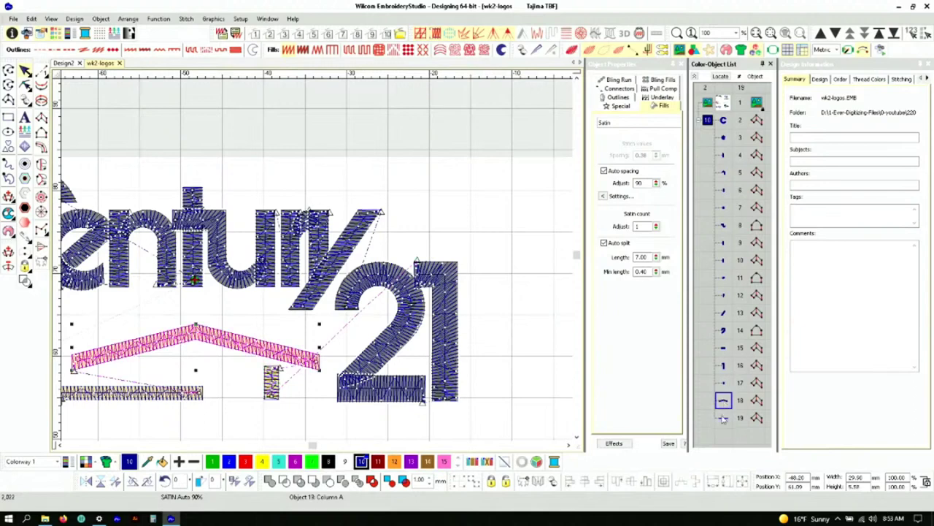
click(723, 417)
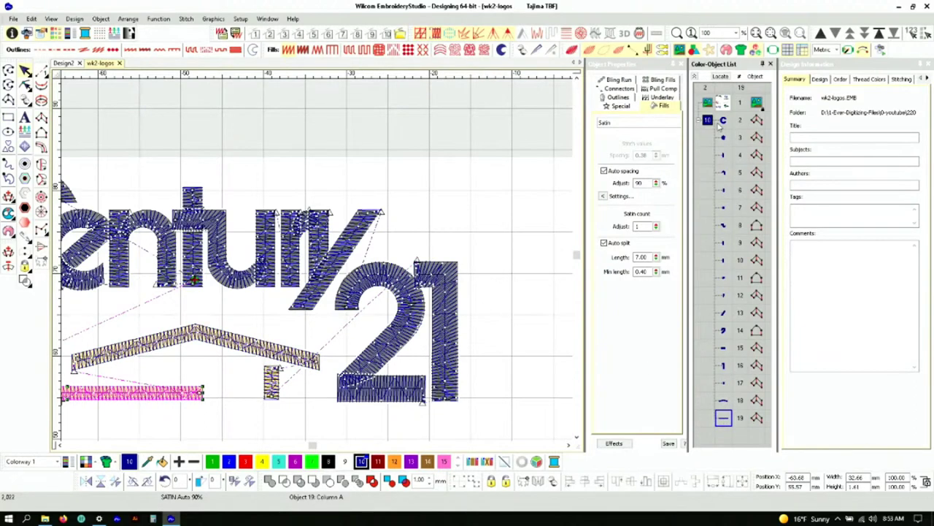
scroll(205, 206, down, 3)
Select all 18 logo objects, show their Underlay properties and widen the object list
scroll(243, 288, up, 3)
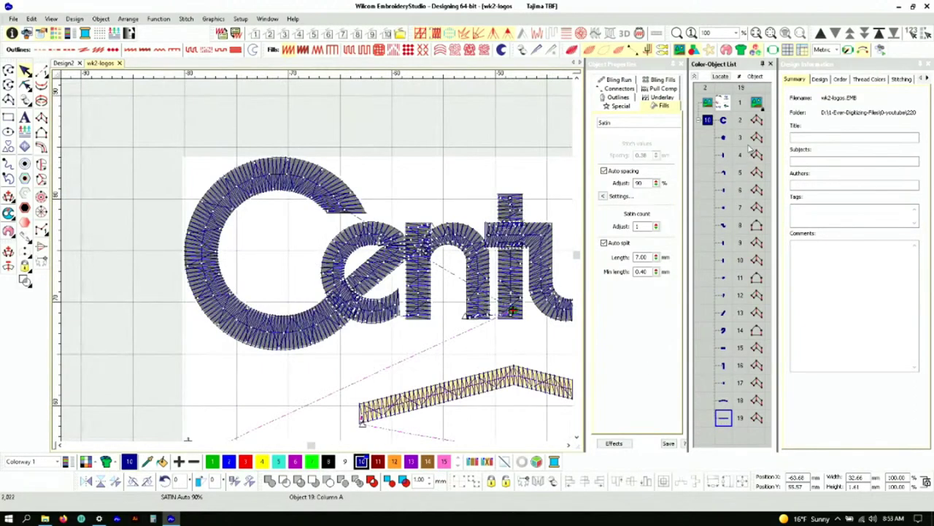
shift+click(752, 120)
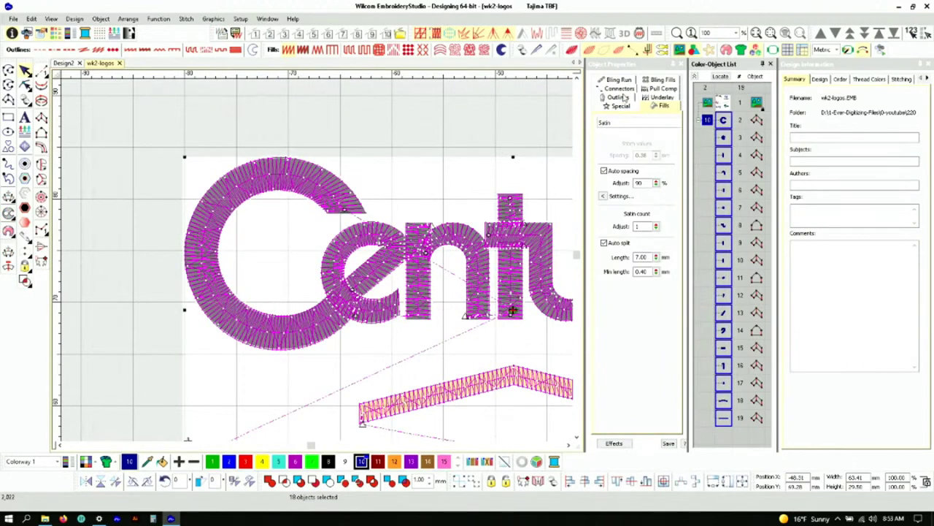
click(658, 97)
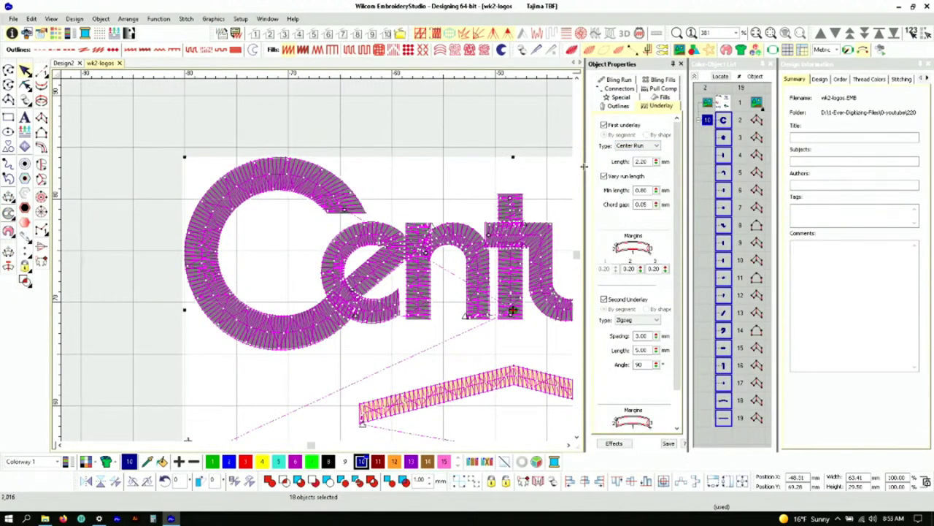
drag(584, 166, 542, 167)
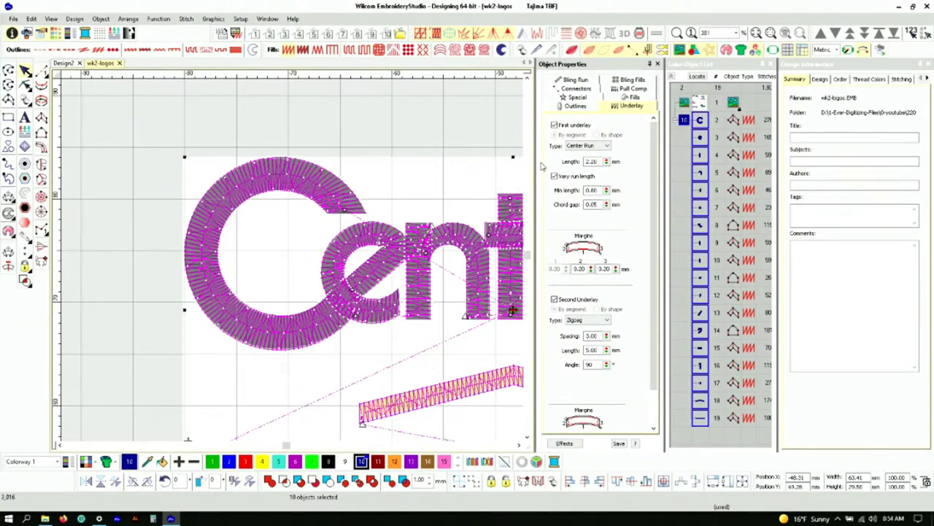
Deselect the logo objects and measure the thickness of the C's top arc
click(456, 118)
scroll(291, 263, up, 3)
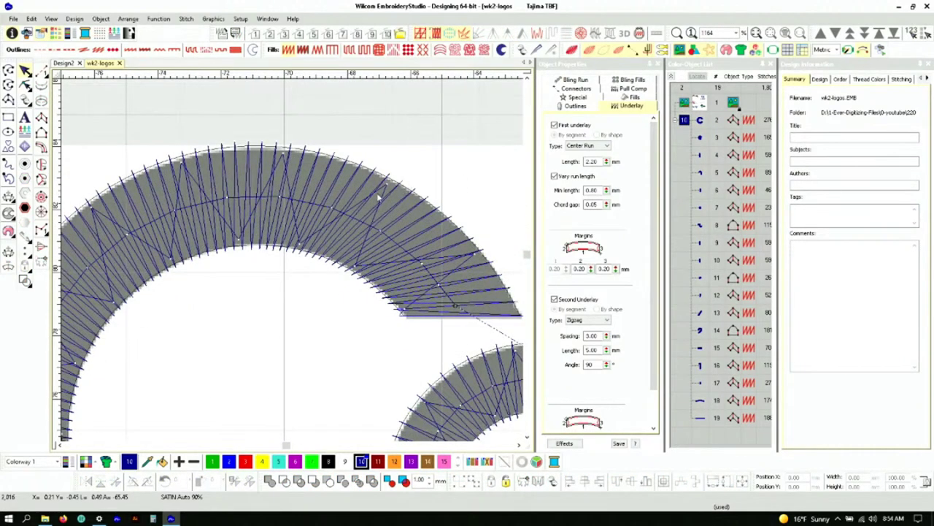
key(m)
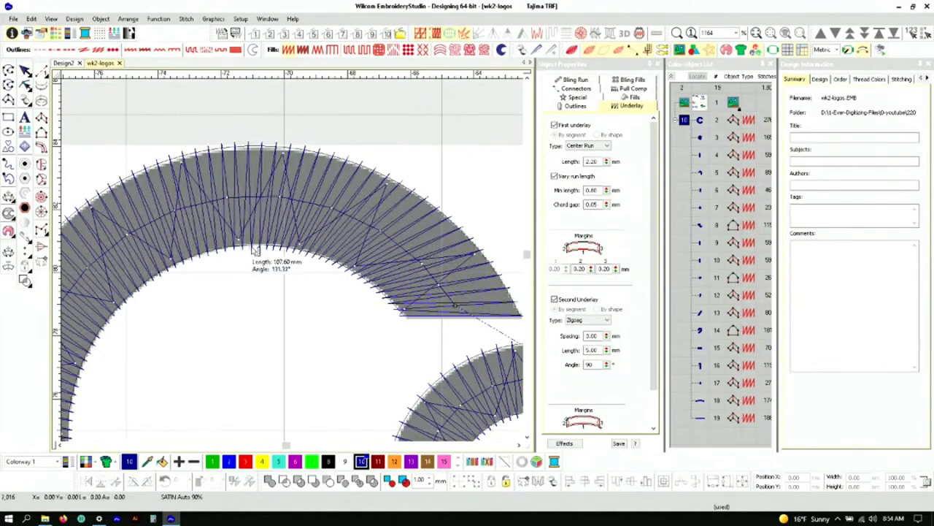
drag(253, 247, 265, 145)
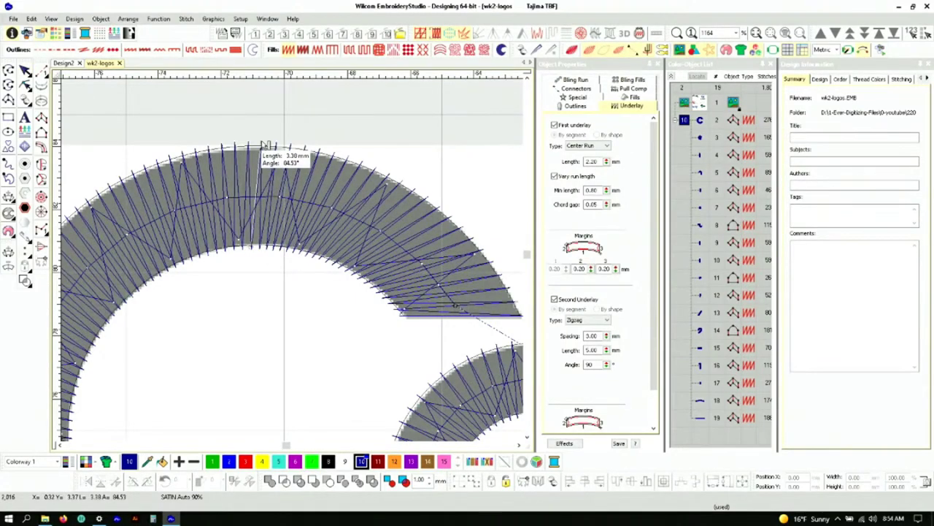
scroll(394, 230, down, 2)
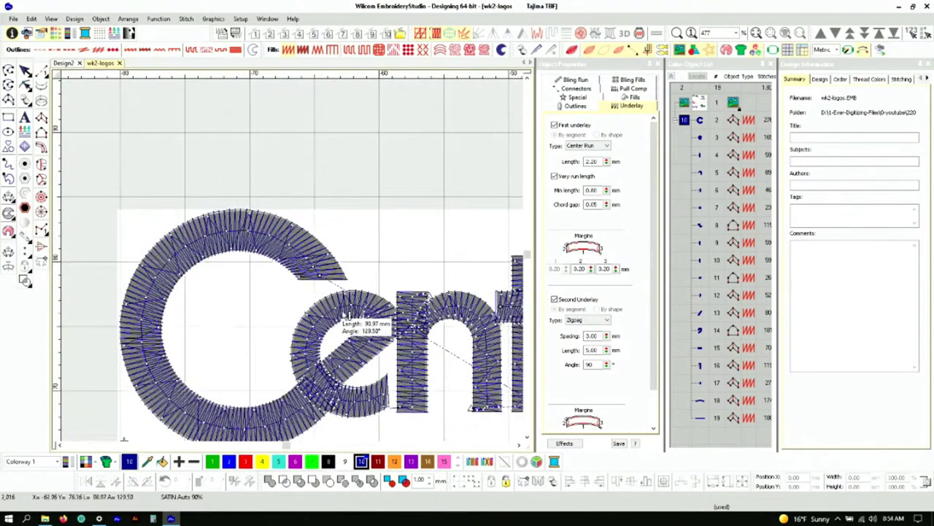
scroll(340, 321, up, 3)
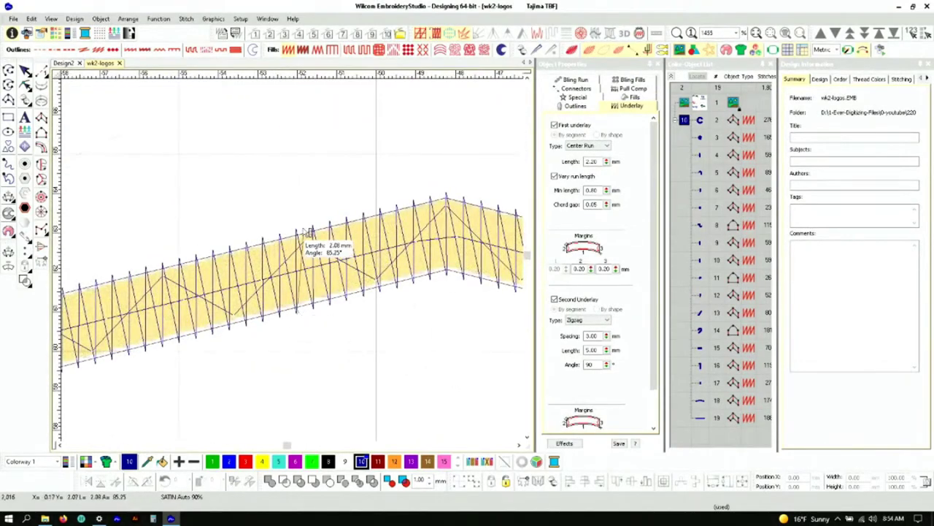
scroll(312, 235, down, 3)
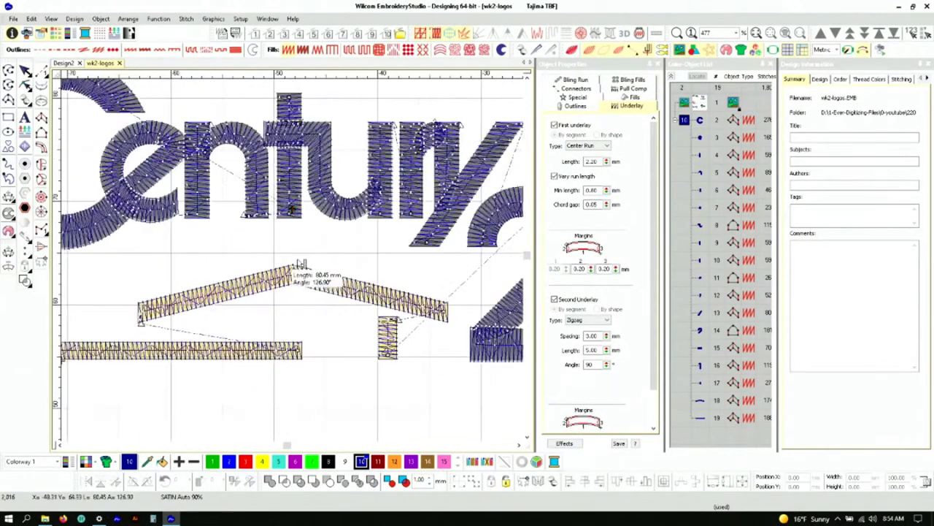
scroll(300, 264, down, 2)
scroll(296, 264, up, 2)
scroll(296, 264, down, 1)
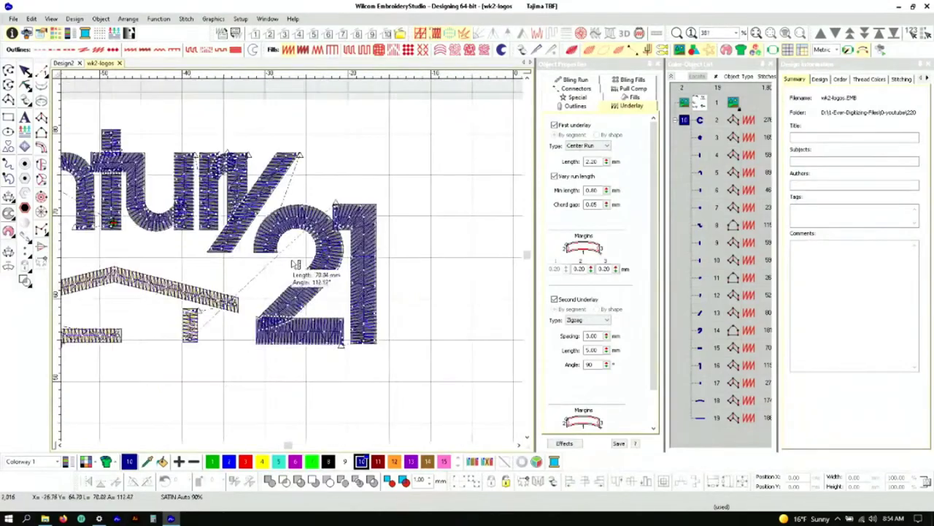
scroll(248, 244, down, 1)
scroll(300, 263, up, 2)
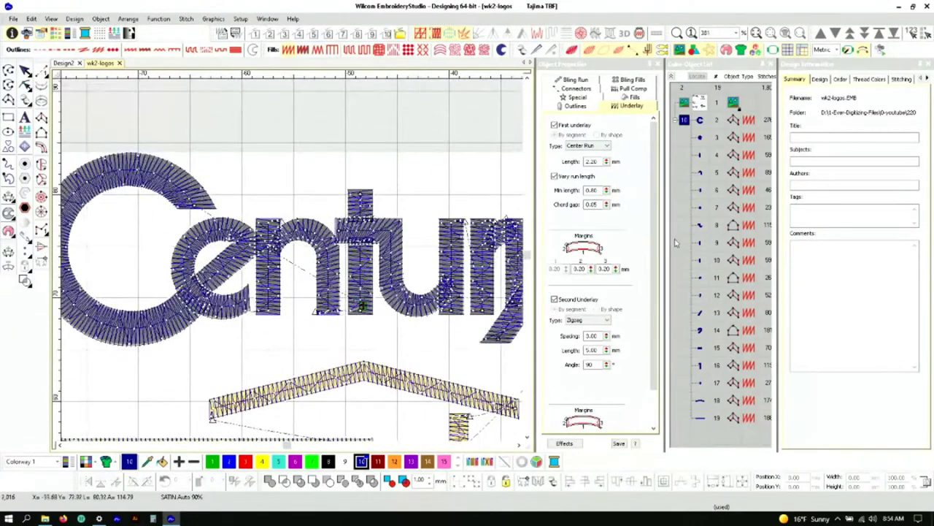
Review Design and Stitching statistics (2,023 stitches, 16 trims, 10.76 m thread), then select everything
click(819, 79)
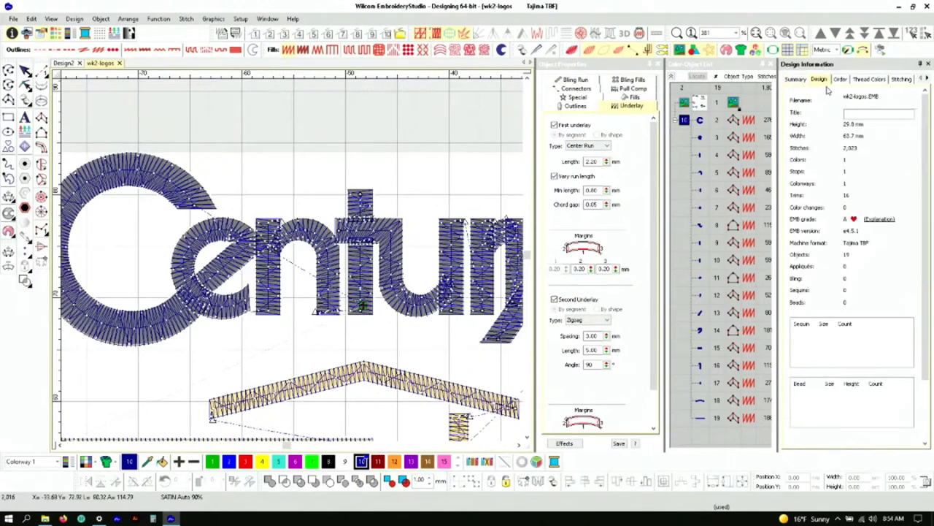
click(900, 80)
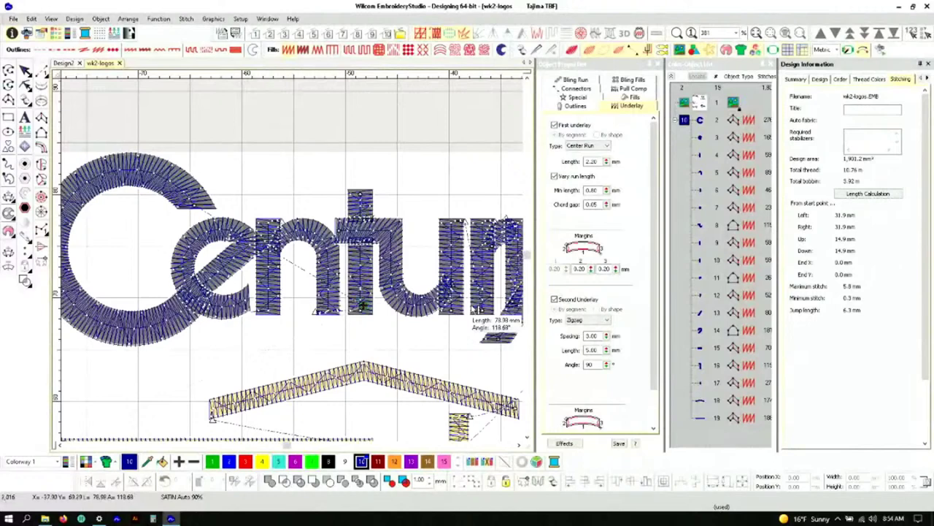
scroll(471, 312, down, 1)
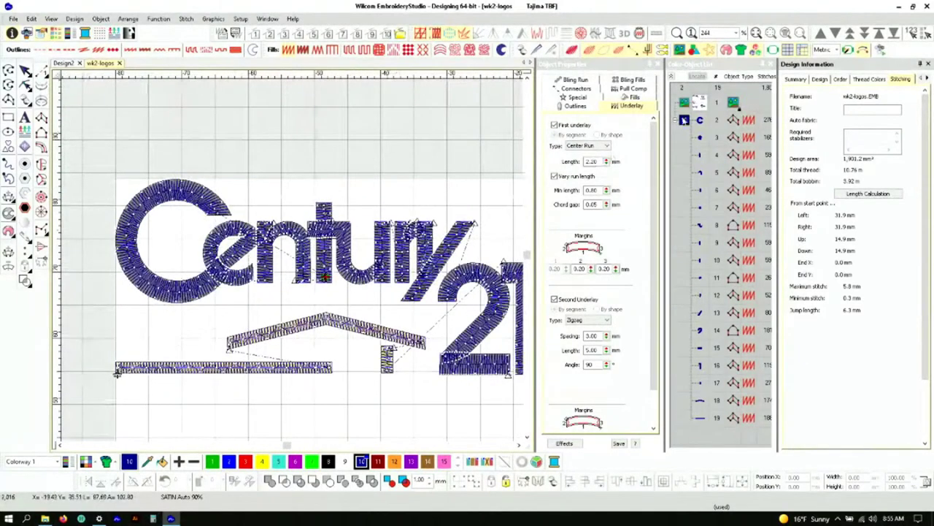
key(ctrl+a)
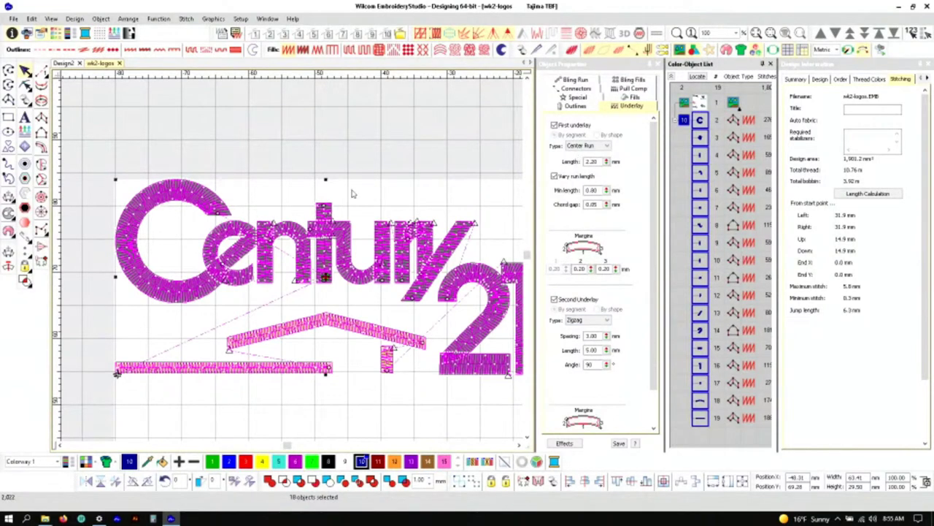
Select the letter C and reshape the node at the tip of its upper arm
click(275, 153)
scroll(194, 224, up, 2)
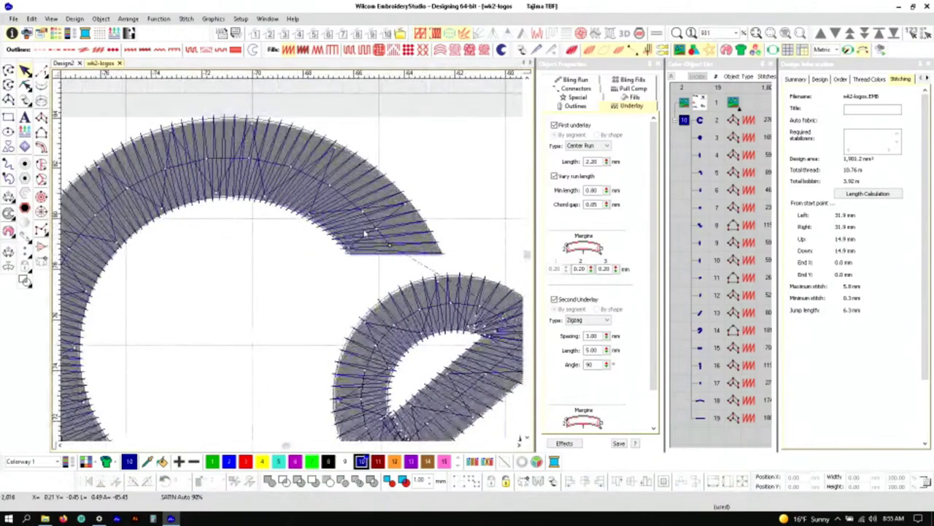
scroll(292, 265, down, 2)
click(701, 121)
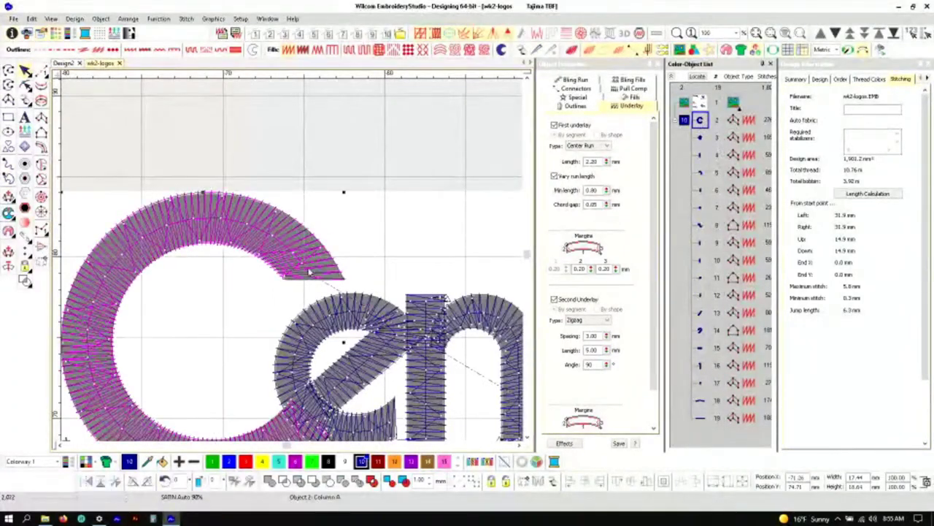
scroll(293, 265, down, 3)
scroll(293, 264, up, 3)
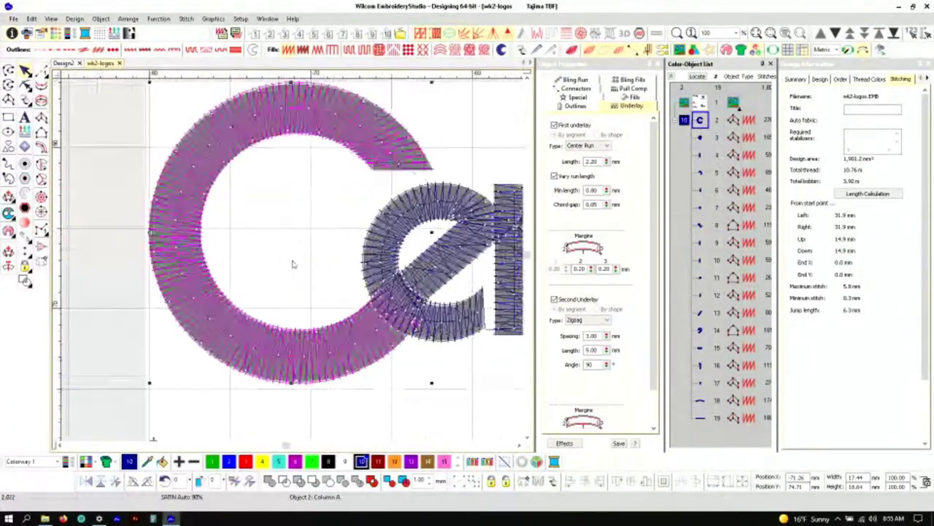
scroll(293, 264, down, 1)
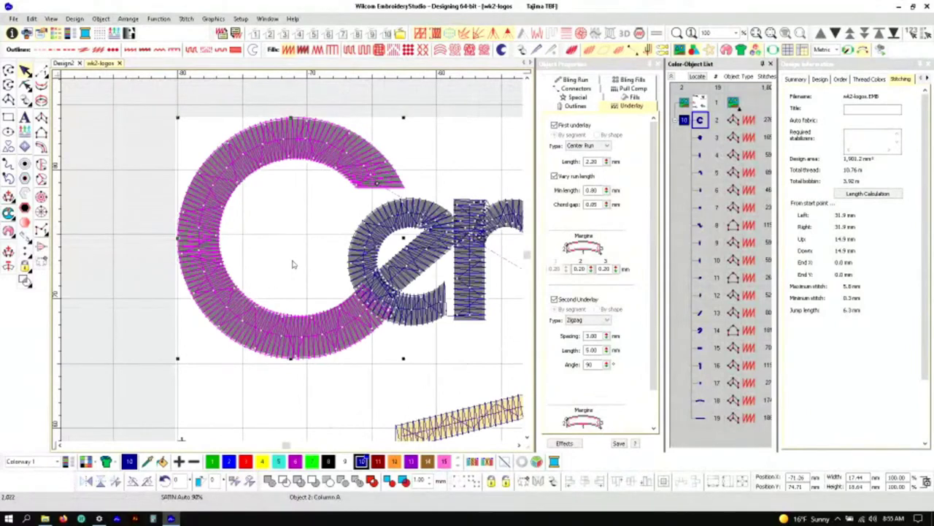
key(h)
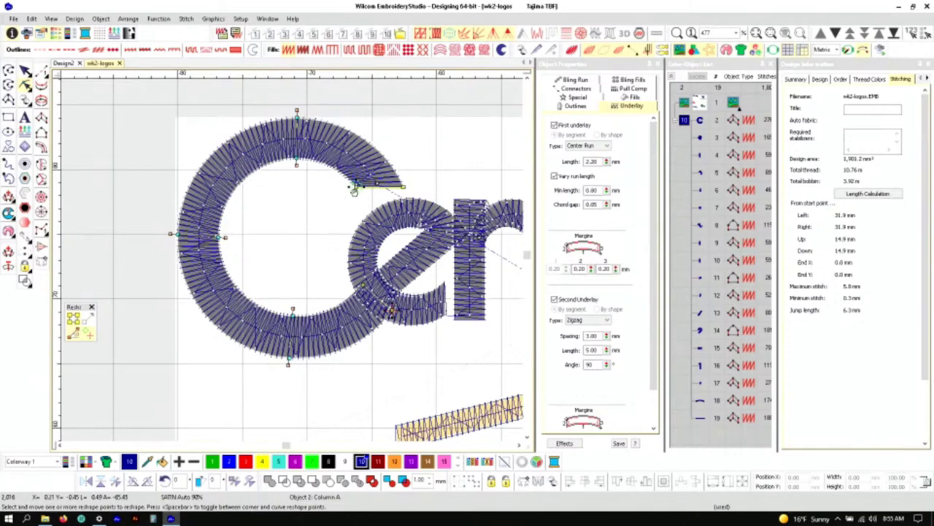
click(354, 188)
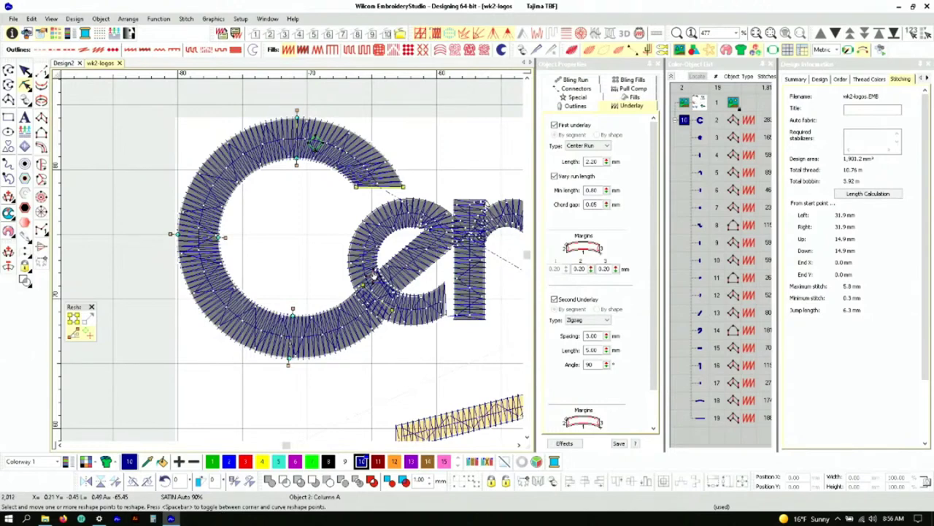
scroll(373, 276, up, 2)
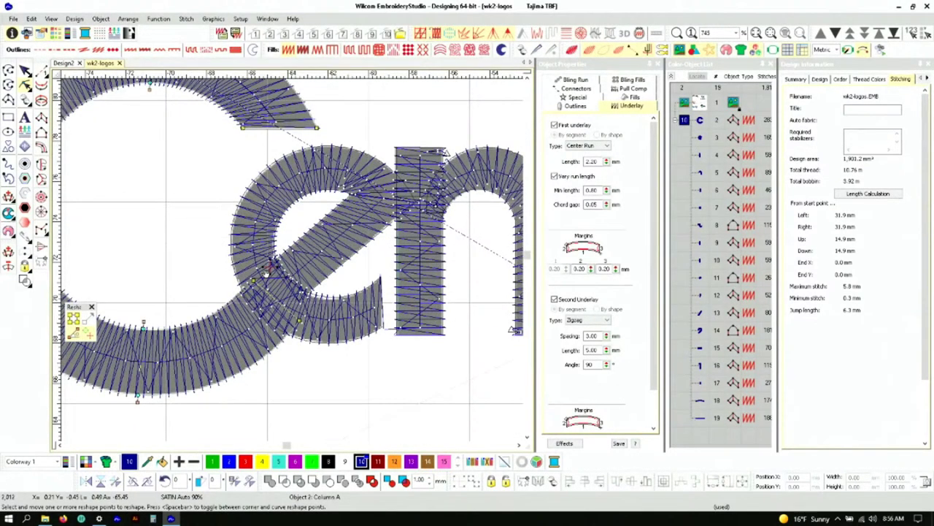
Reshape the letter e, sliding its start point along the curve and placing its exit at the n's stem foot
key(Escape)
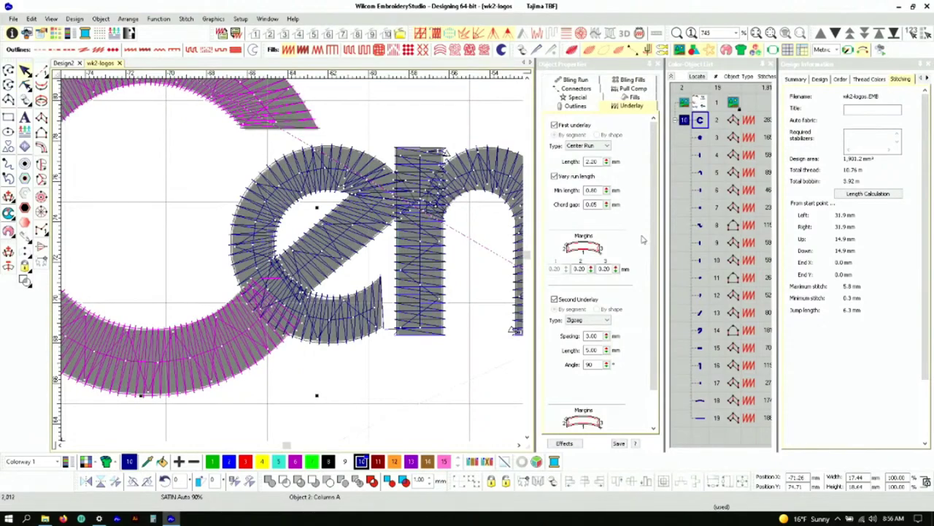
click(700, 139)
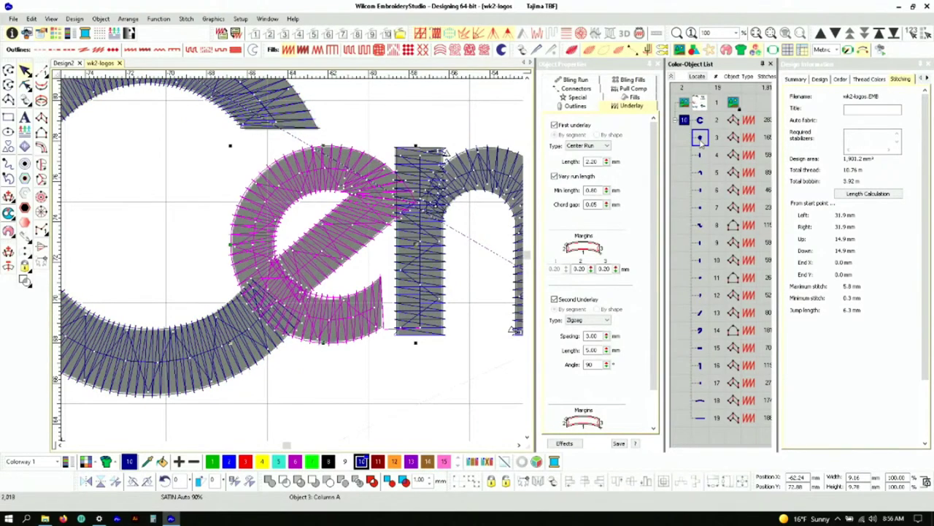
key(h)
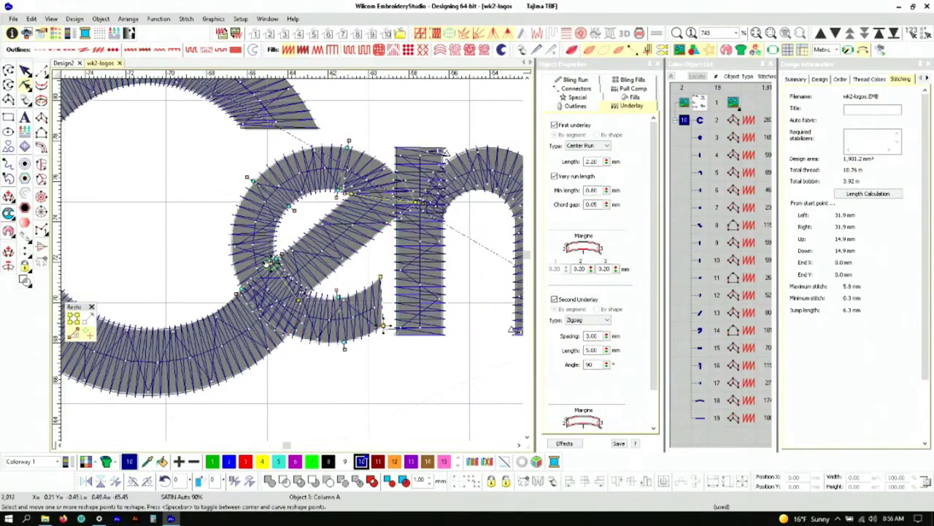
drag(272, 264, 258, 272)
click(399, 332)
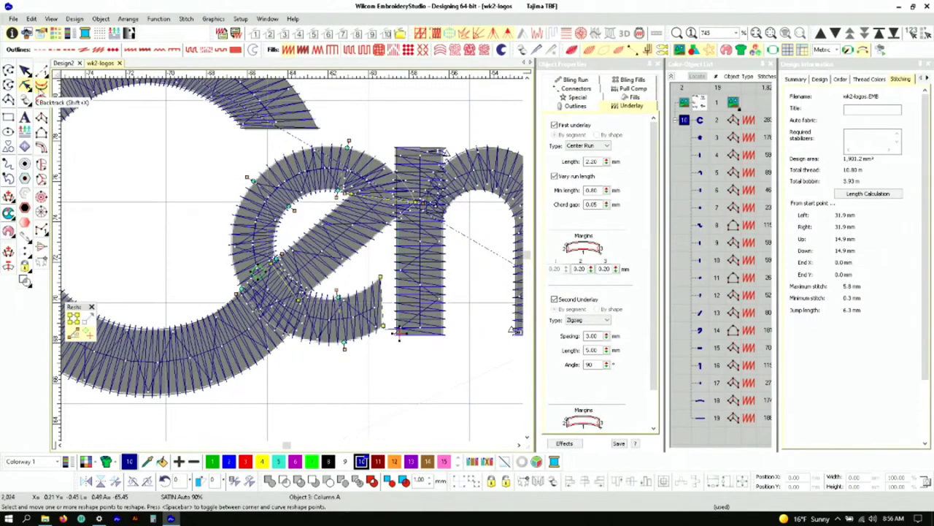
click(25, 70)
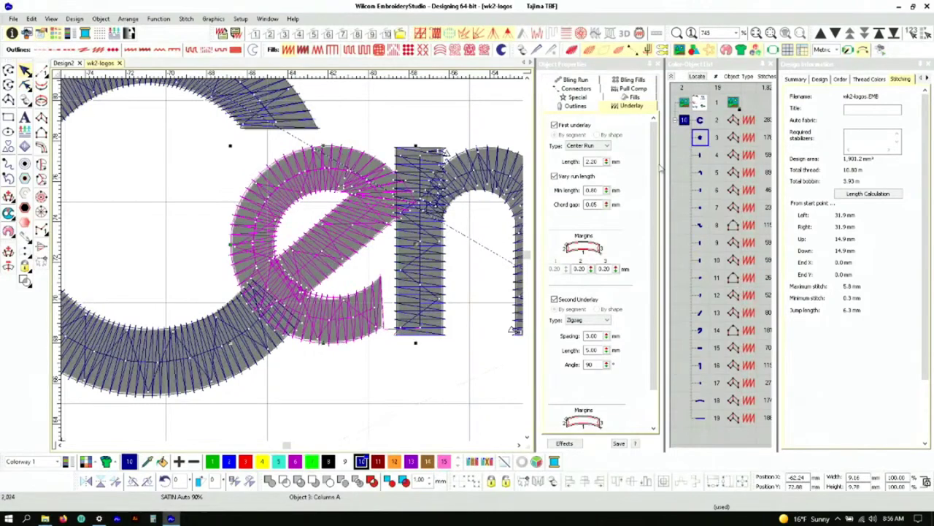
Select the letter C and toggle the stitch display off and back on to check outlines
click(700, 120)
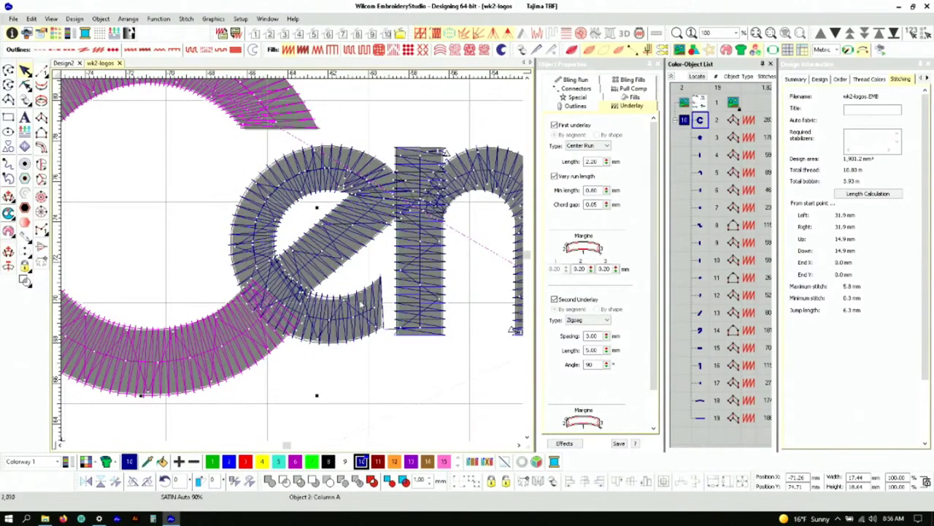
key(s)
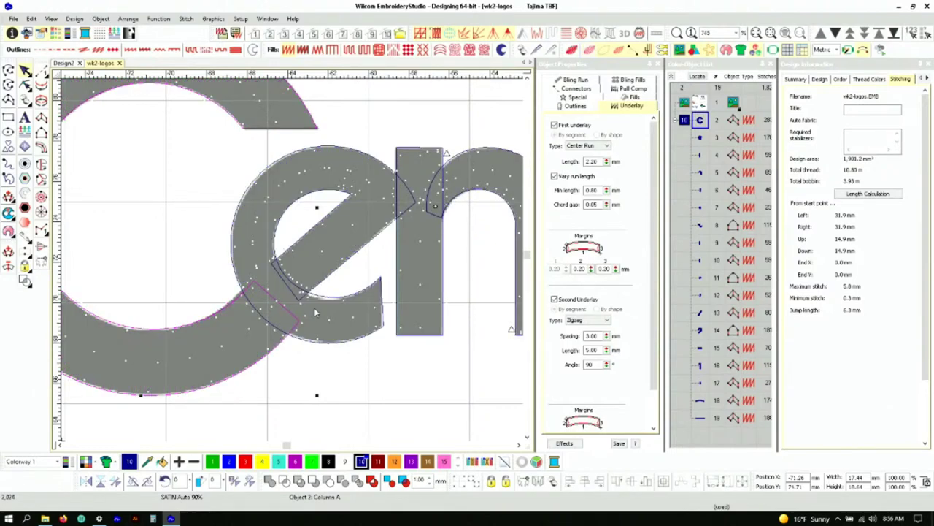
key(s)
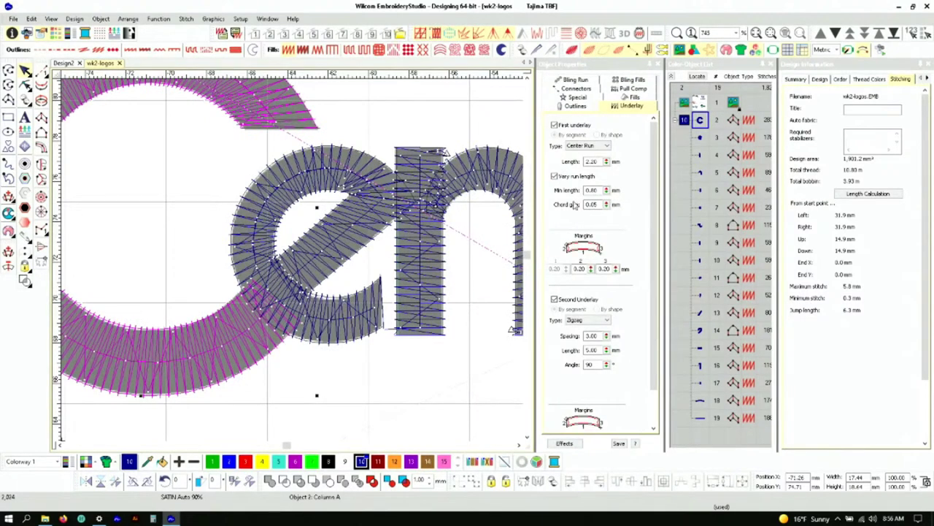
Turn off trimming after the letter C, then reselect the letter e
click(576, 89)
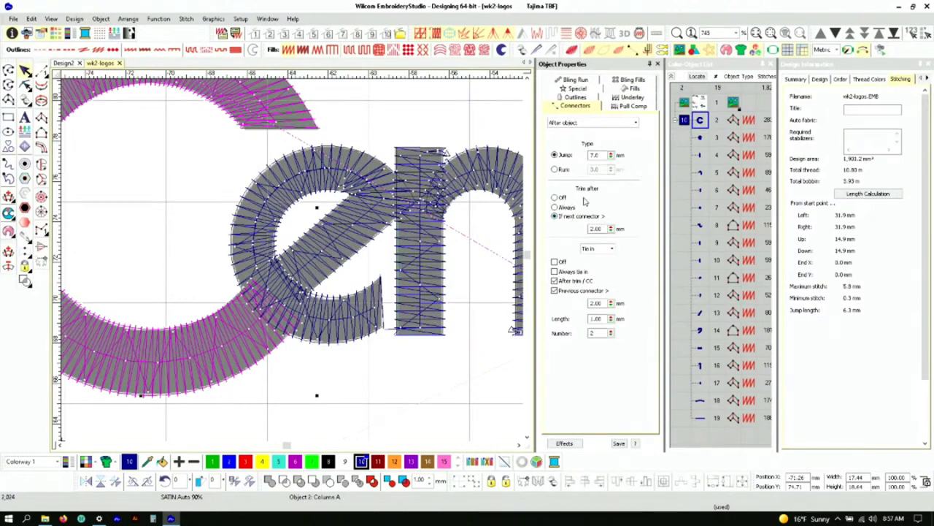
click(555, 197)
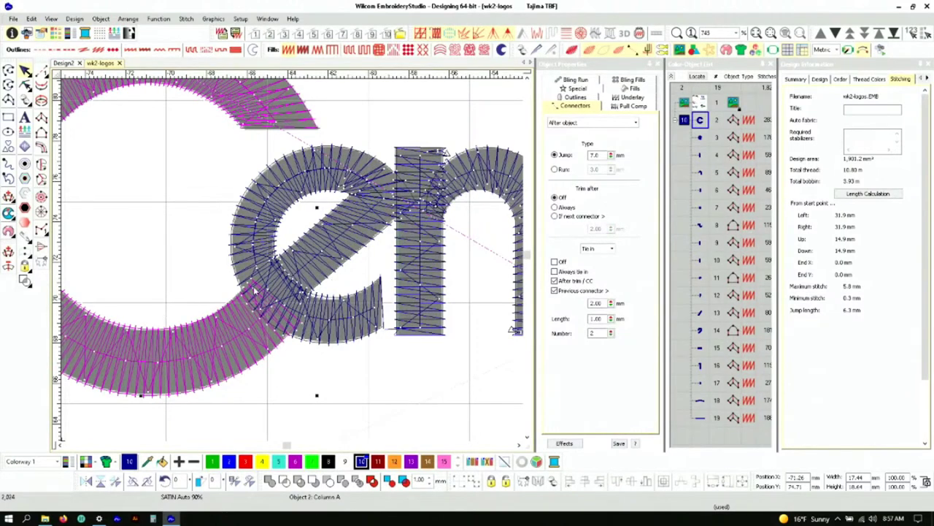
click(703, 138)
click(702, 125)
click(703, 139)
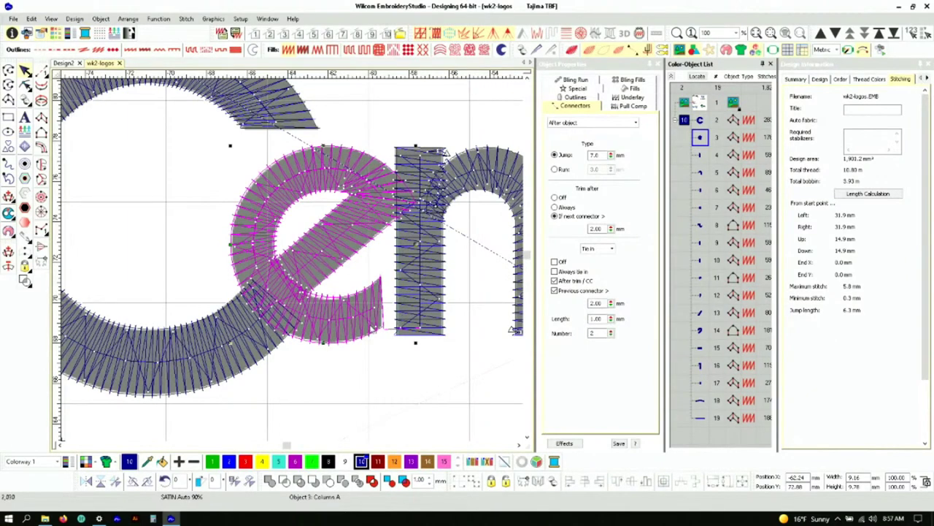
Hide and then show the connector lines between objects to inspect the thread paths
scroll(293, 265, up, 2)
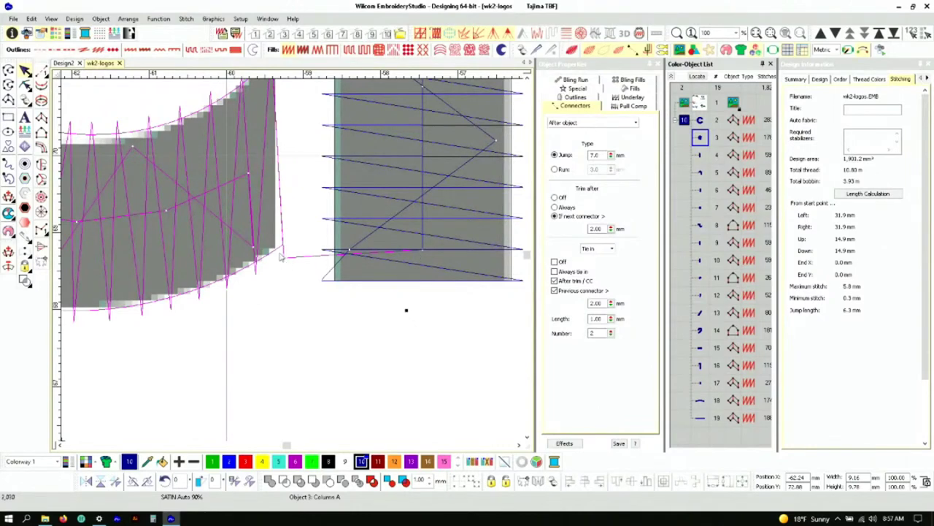
scroll(292, 265, down, 1)
scroll(293, 263, up, 2)
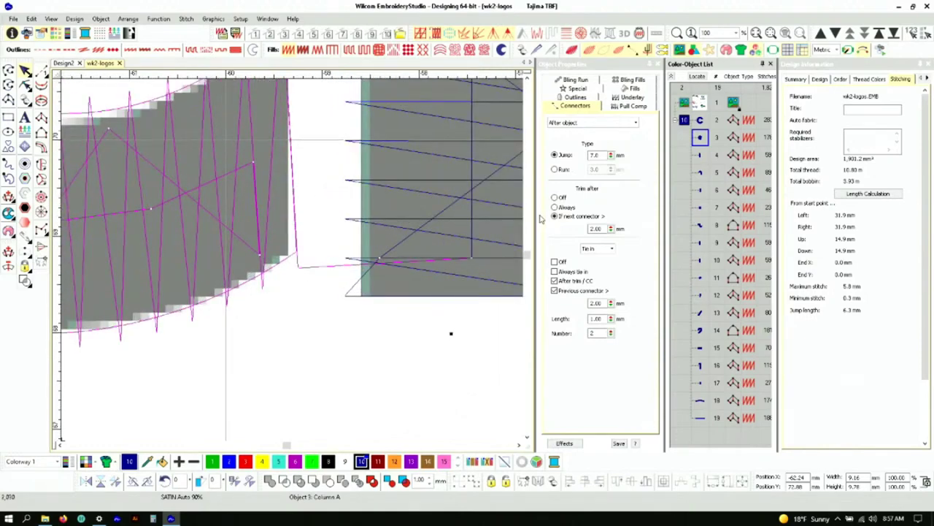
scroll(302, 263, down, 4)
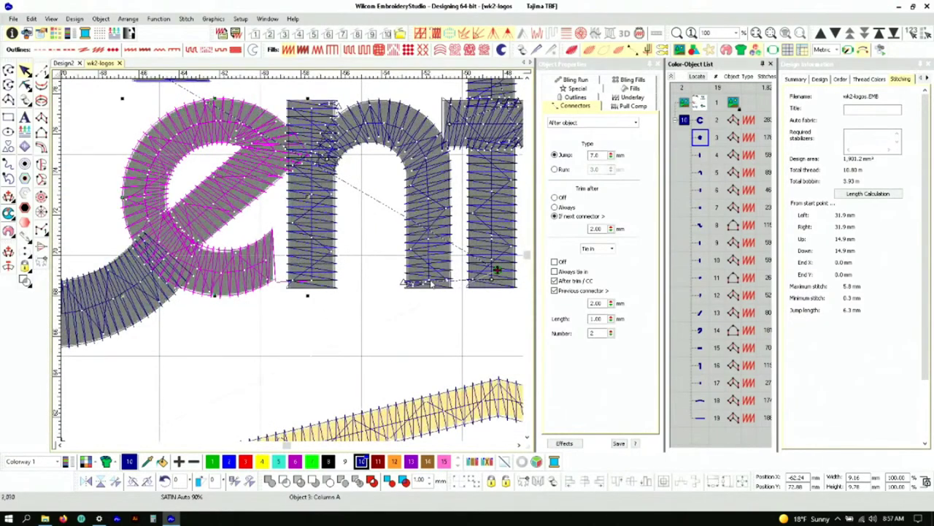
scroll(426, 287, up, 3)
scroll(287, 266, down, 2)
scroll(312, 223, up, 2)
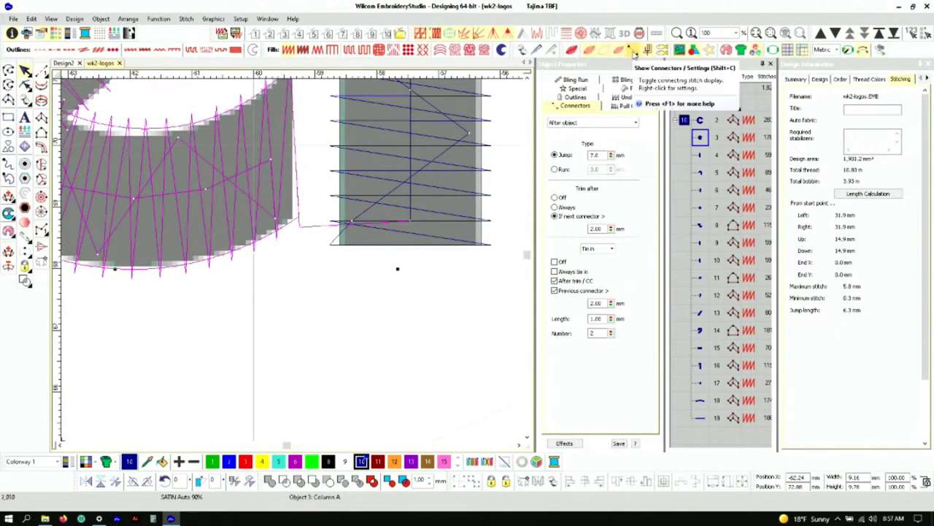
scroll(440, 196, down, 1)
scroll(392, 290, right, 2)
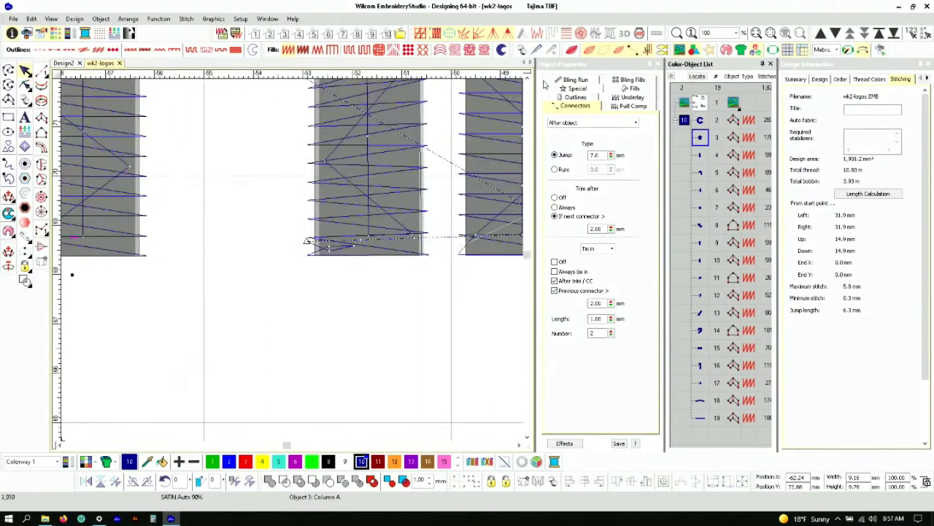
click(631, 51)
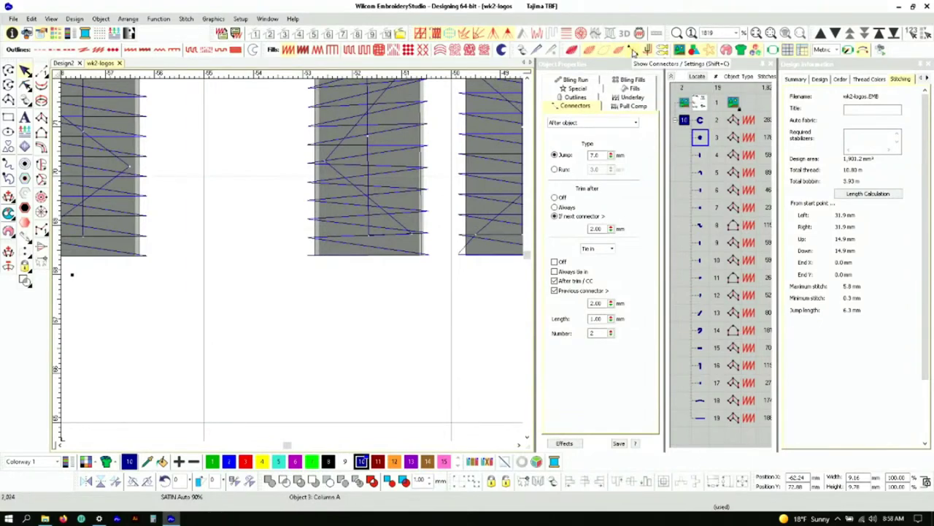
click(633, 51)
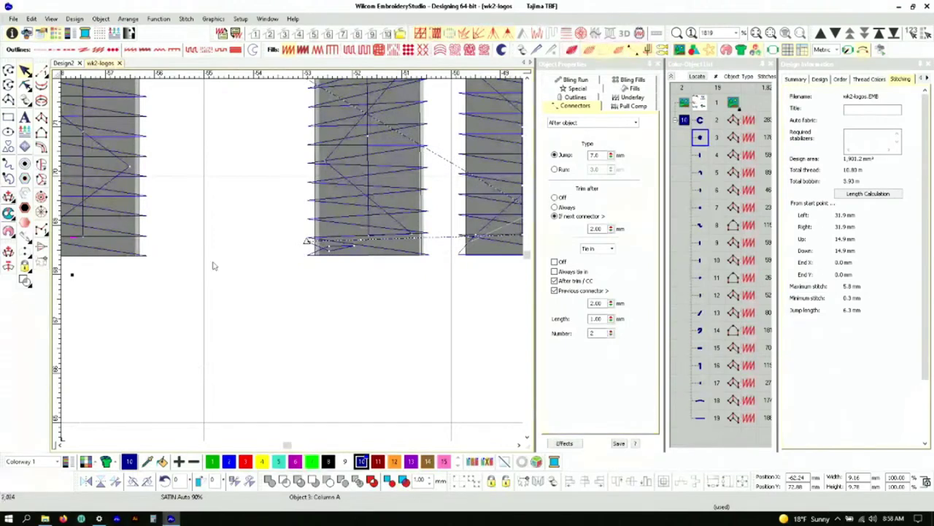
scroll(213, 267, left, 3)
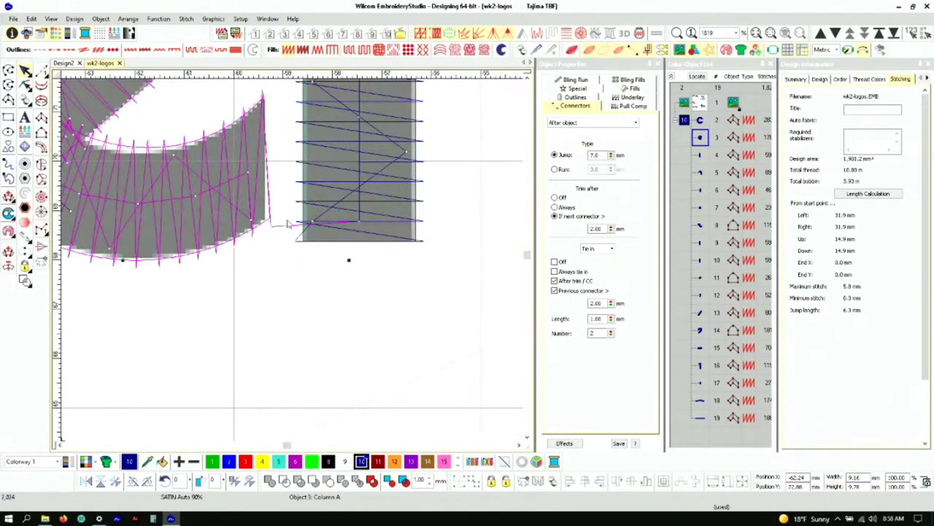
scroll(292, 261, down, 3)
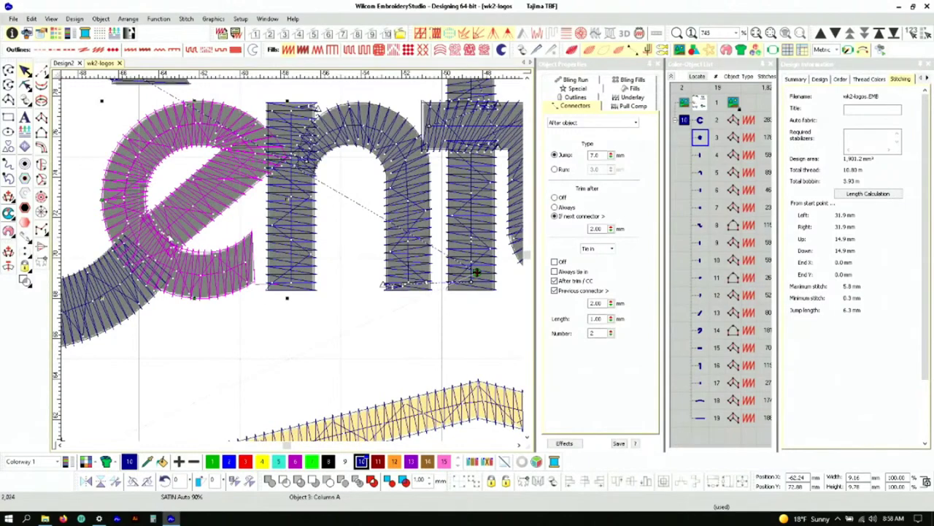
Select the n's left stem and add its arch to the selection
click(291, 244)
key(Tab)
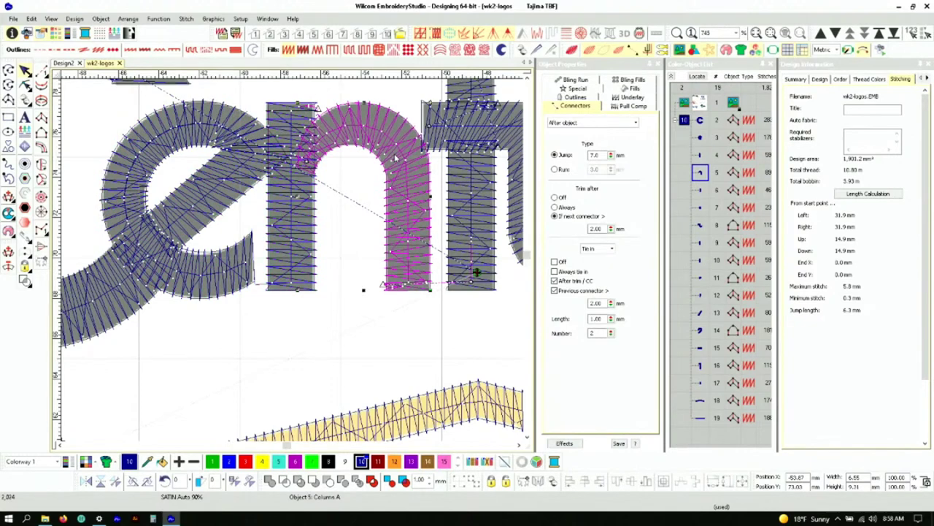
click(290, 213)
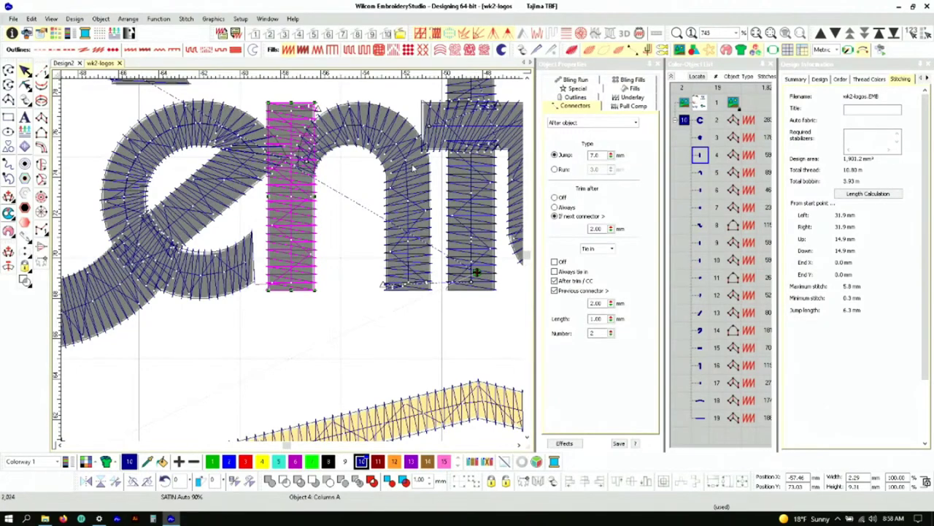
ctrl+click(413, 168)
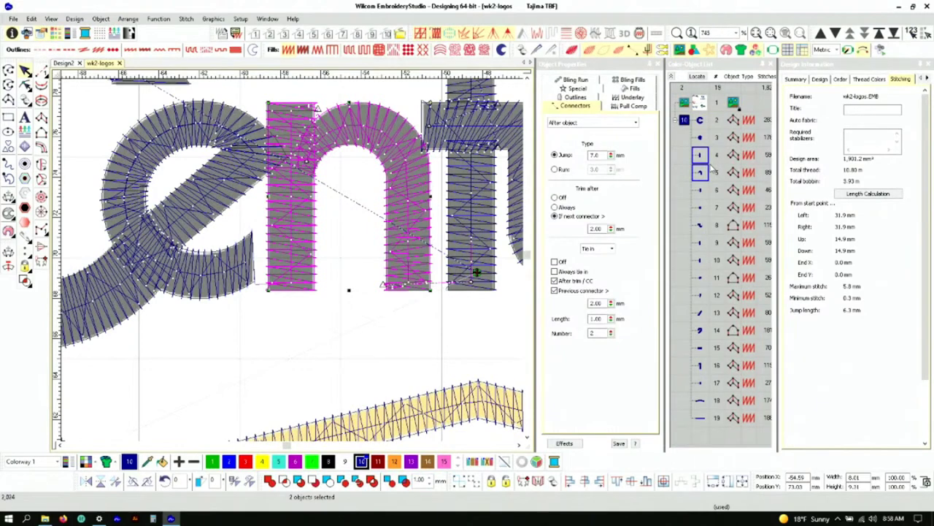
Branch the n's stem and arch with entry at the left base and exit at the right base
key(a)
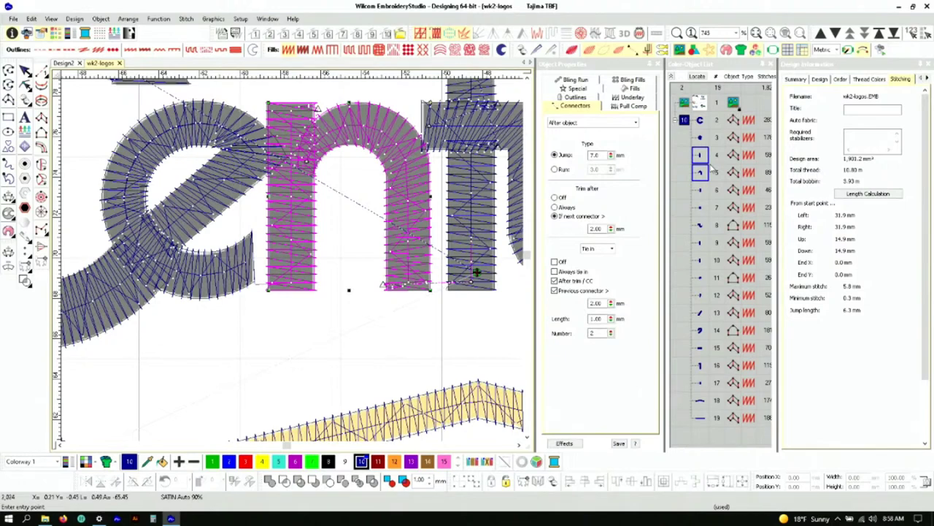
click(264, 285)
click(441, 286)
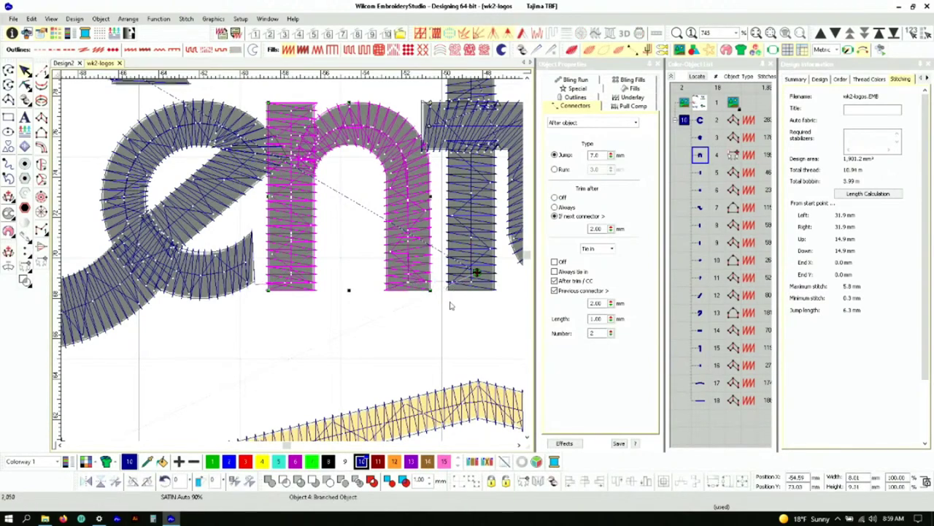
click(700, 156)
Hide every object except the branched n using Hide Others
right_click(700, 156)
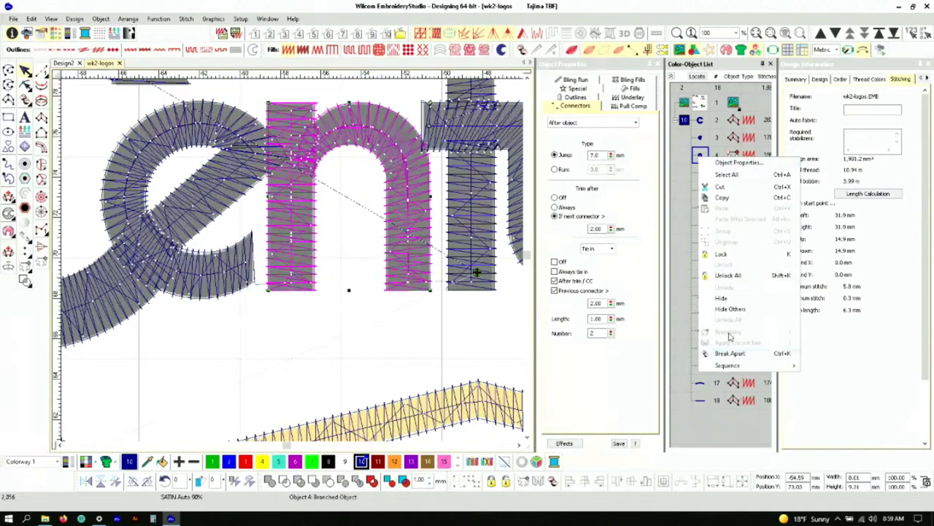
click(736, 313)
scroll(381, 259, down, 1)
scroll(290, 260, up, 2)
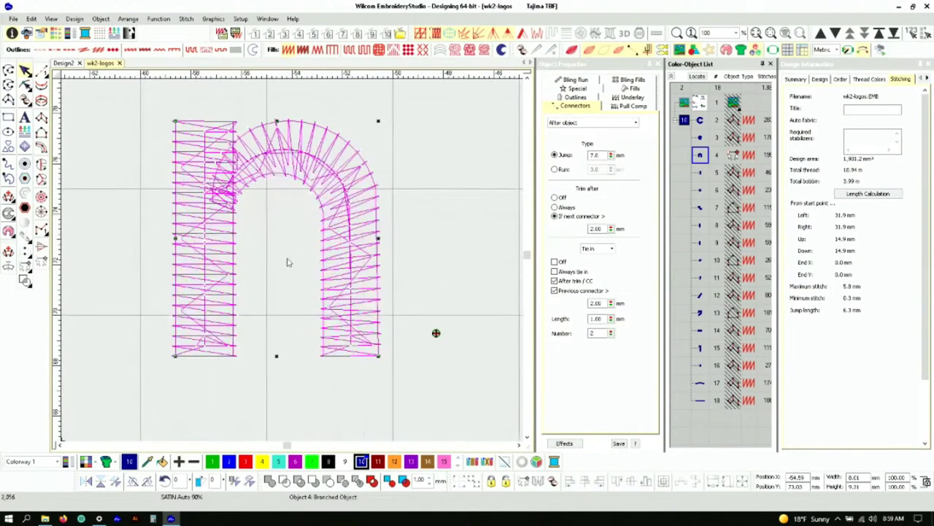
scroll(290, 260, down, 1)
scroll(292, 264, up, 1)
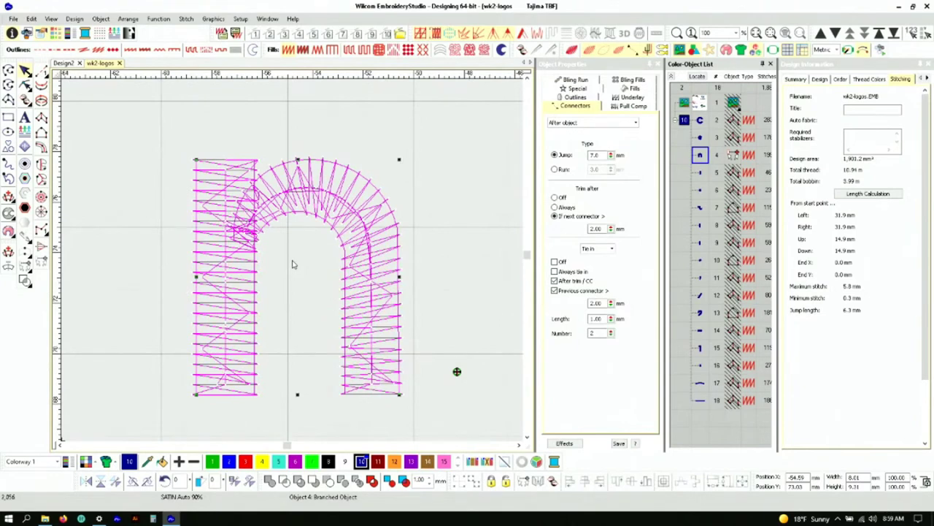
Replay and scrub through the n's stitch sequence, then select all objects
key(ctrl+shift+r)
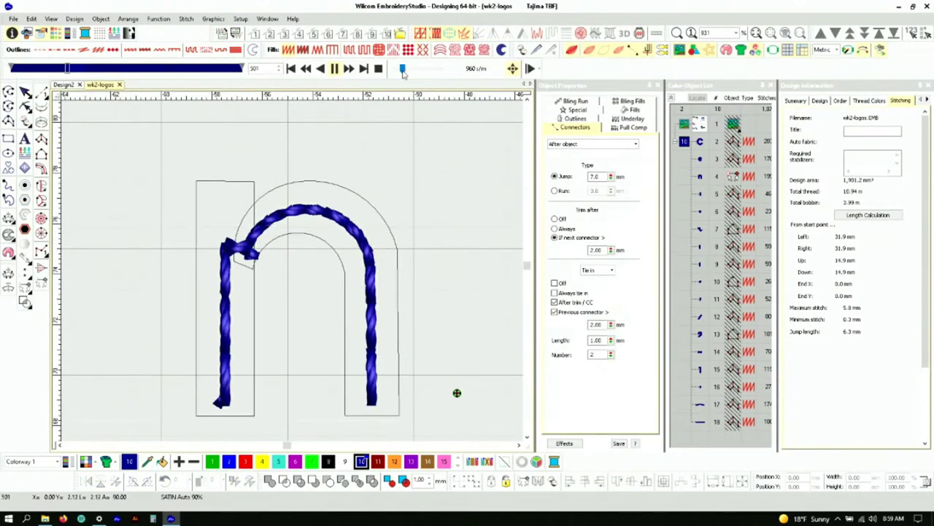
click(67, 68)
drag(66, 68, 64, 68)
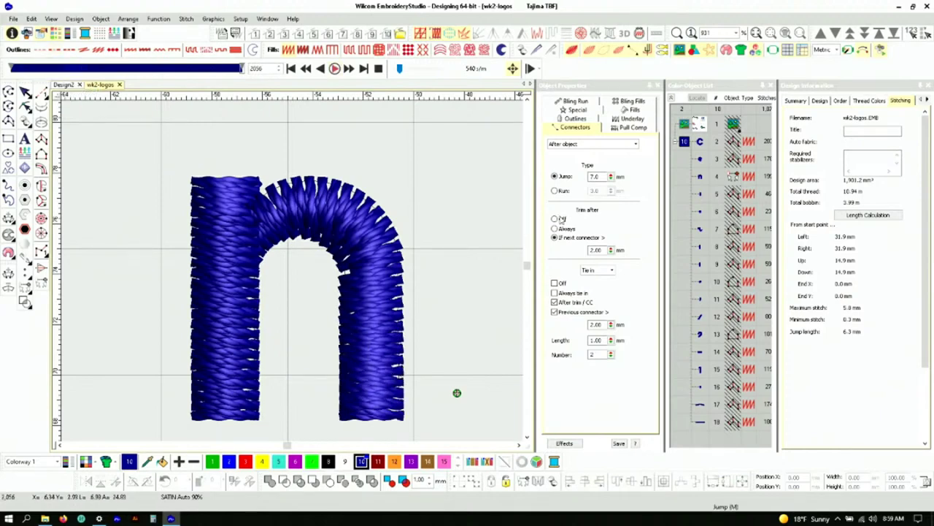
key(Escape)
right_click(684, 146)
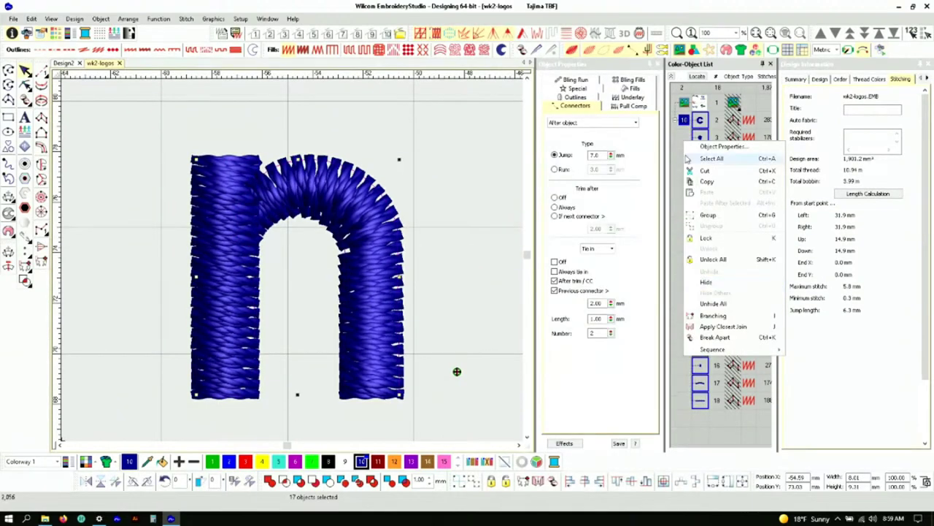
Unhide all objects and switch from TrueView back to the stitch-outline view
click(738, 315)
scroll(350, 300, up, 5)
scroll(292, 256, down, 1)
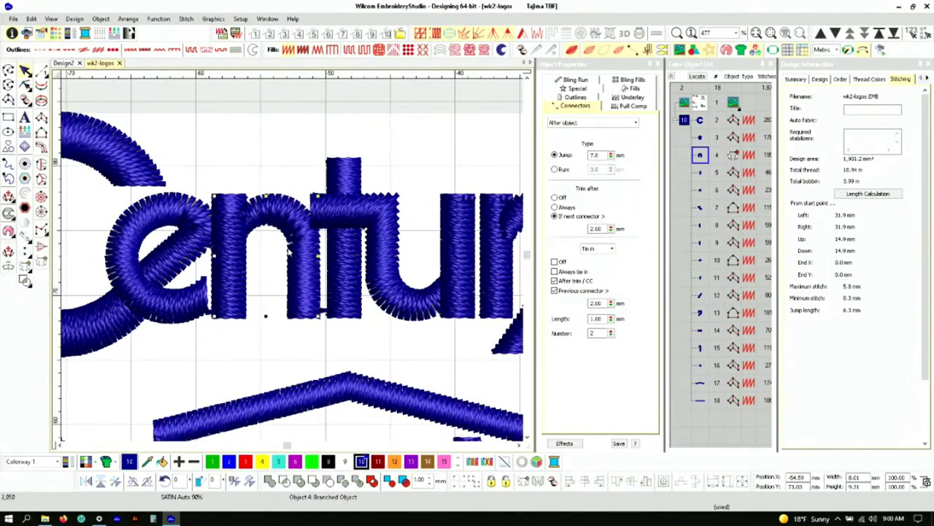
scroll(287, 248, down, 2)
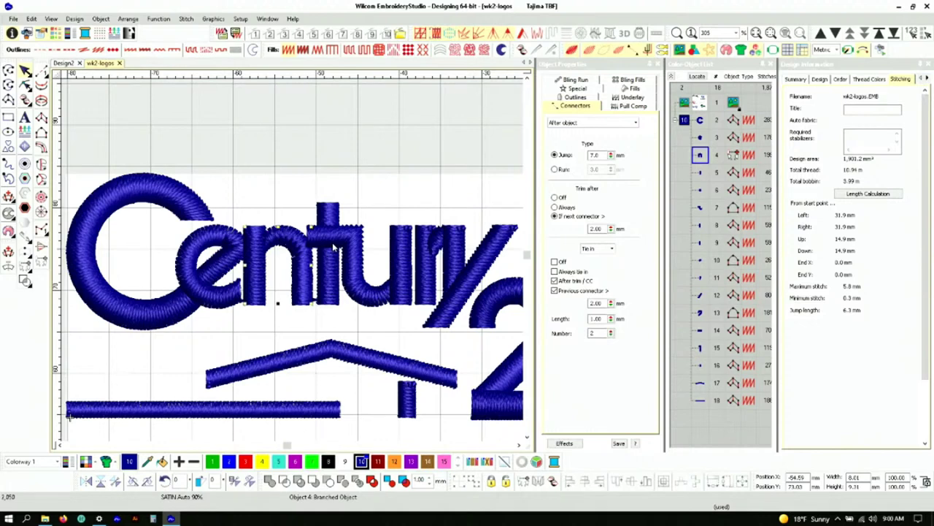
scroll(324, 232, up, 3)
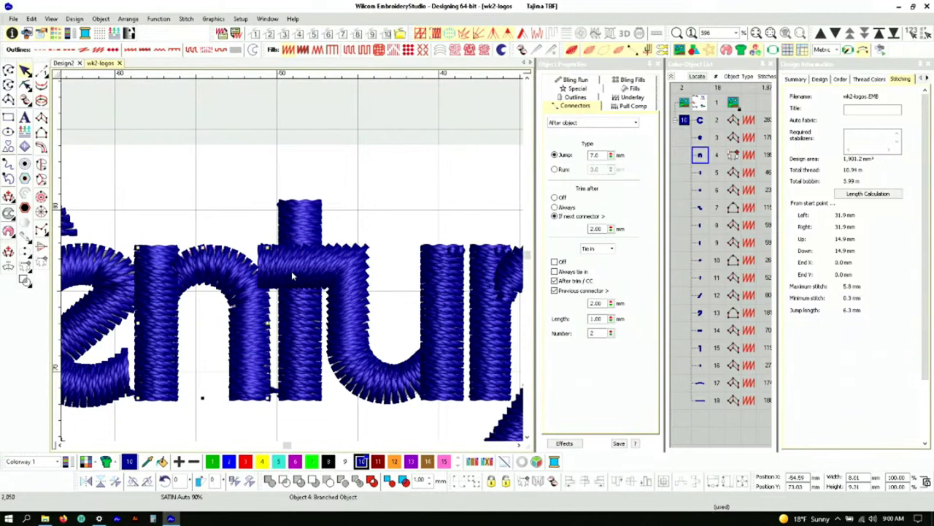
key(t)
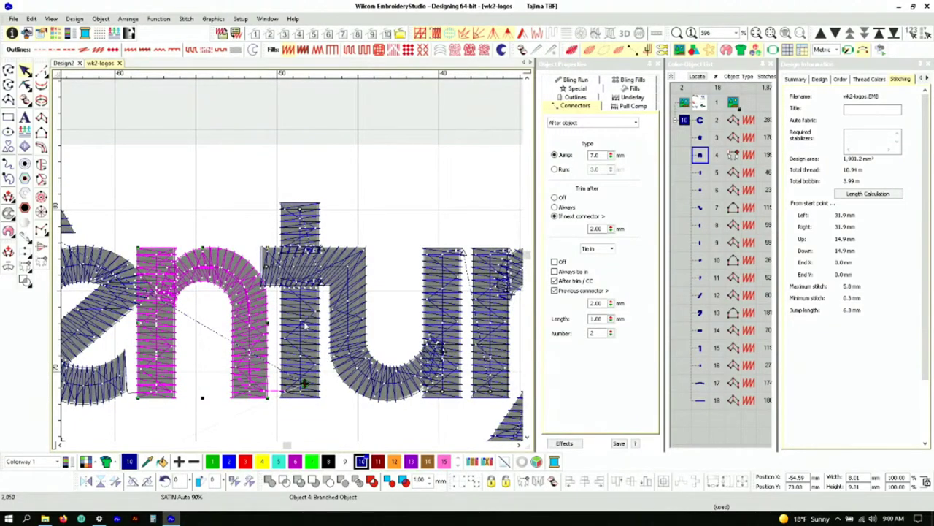
click(304, 316)
click(297, 235)
click(299, 326)
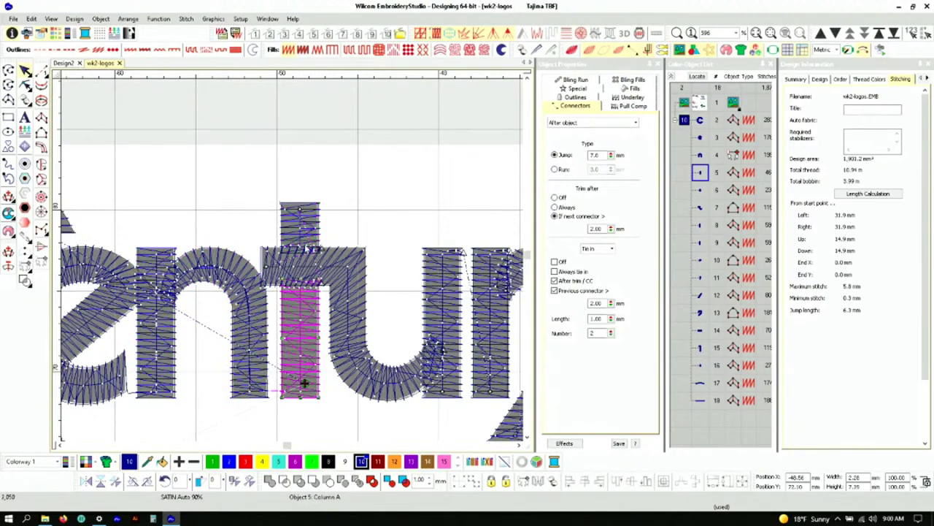
click(300, 228)
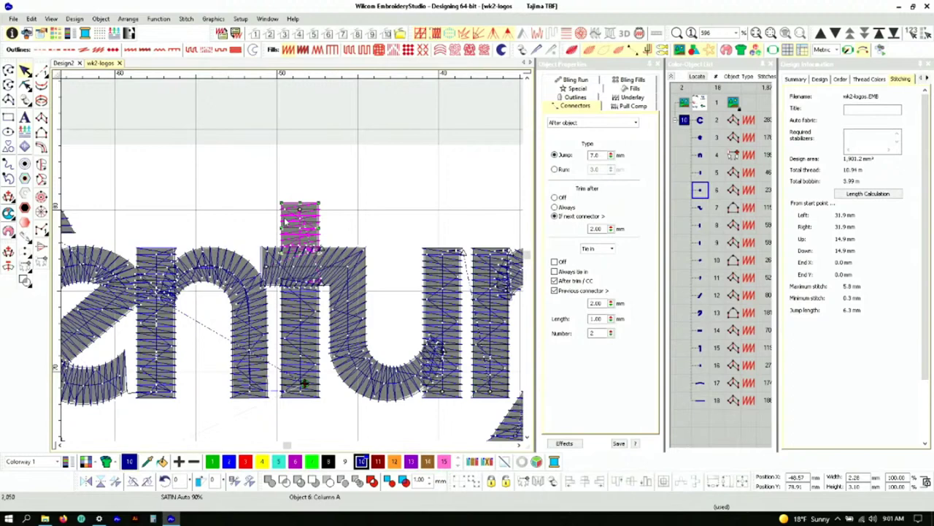
click(309, 326)
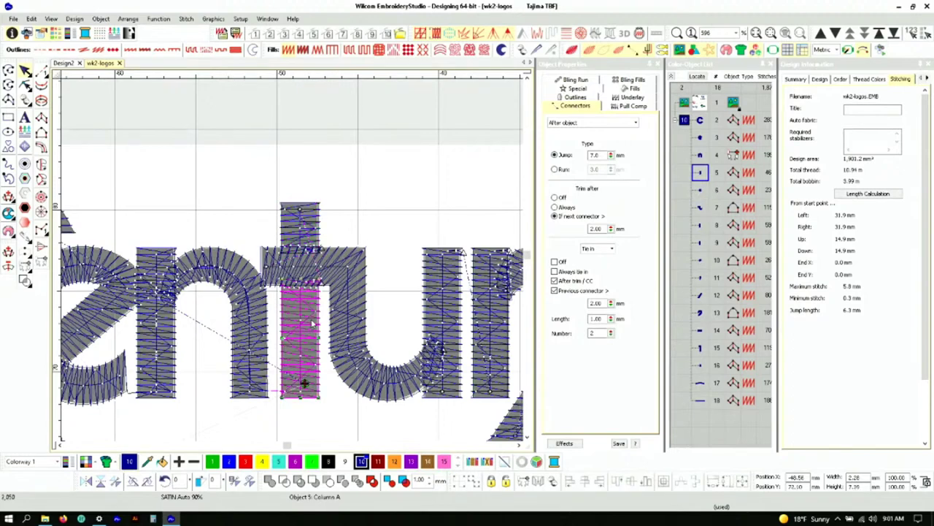
key(z)
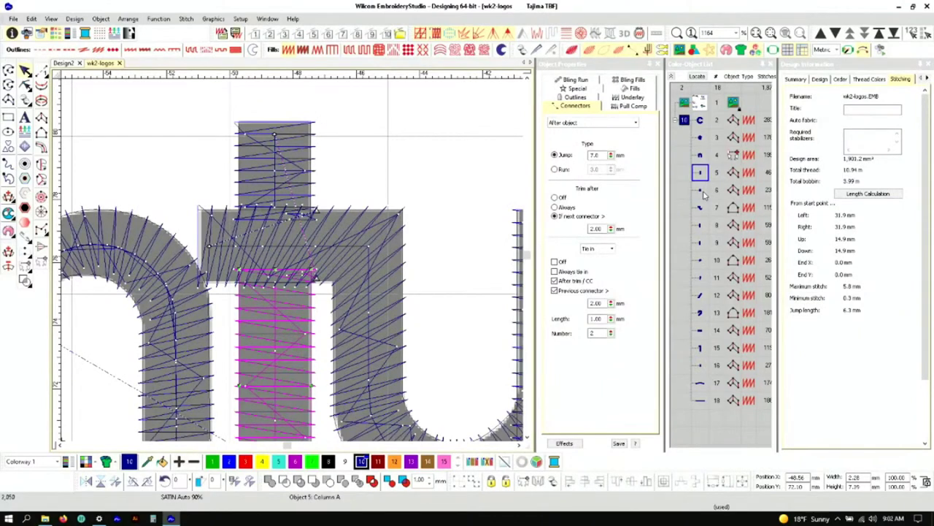
key(shift+z)
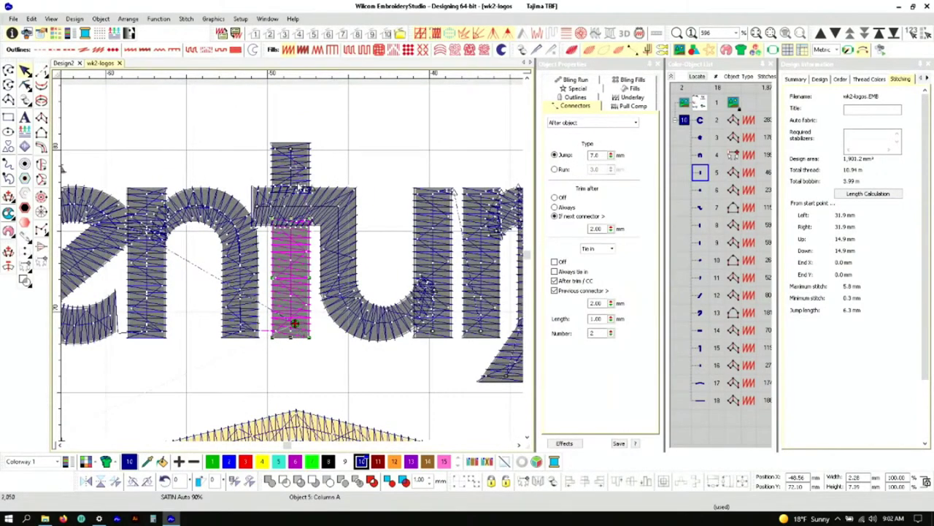
Select the t's stem, top block and crossbar-and-u stroke together
click(701, 191)
click(700, 208)
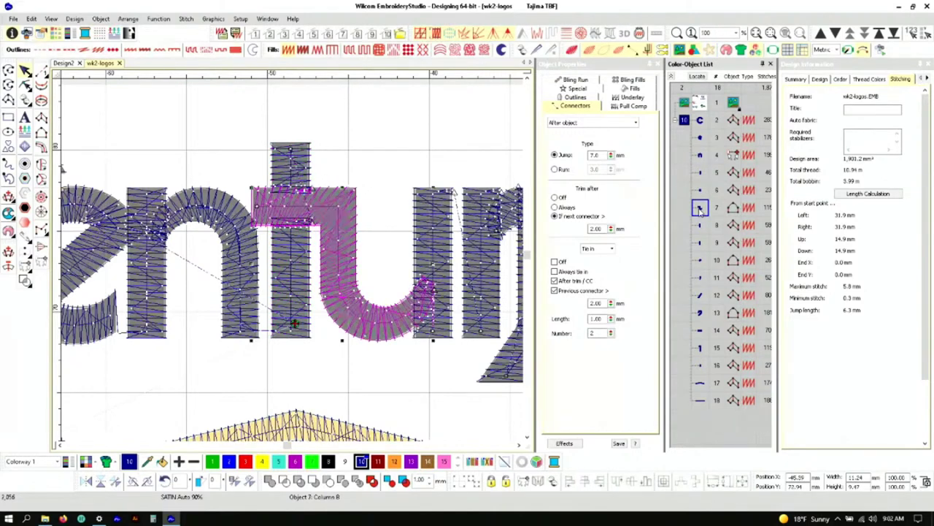
click(702, 173)
ctrl+click(701, 191)
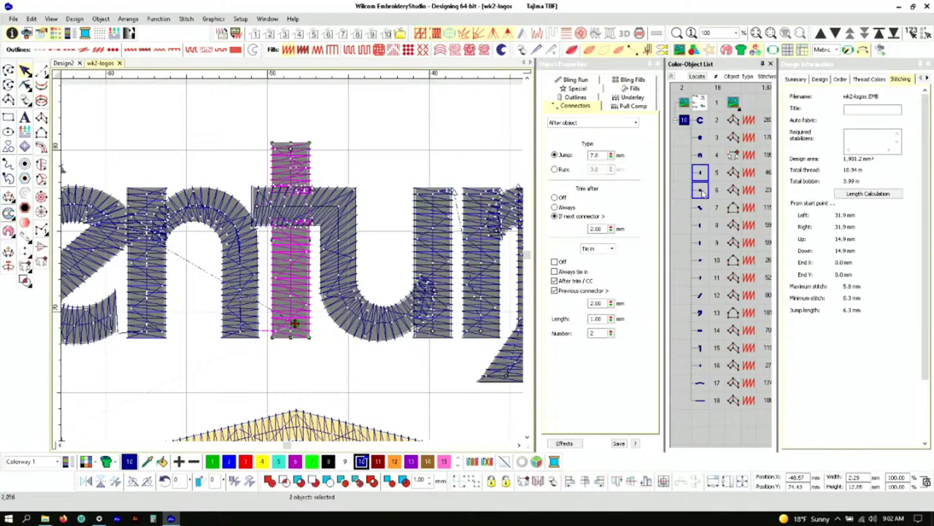
ctrl+click(700, 208)
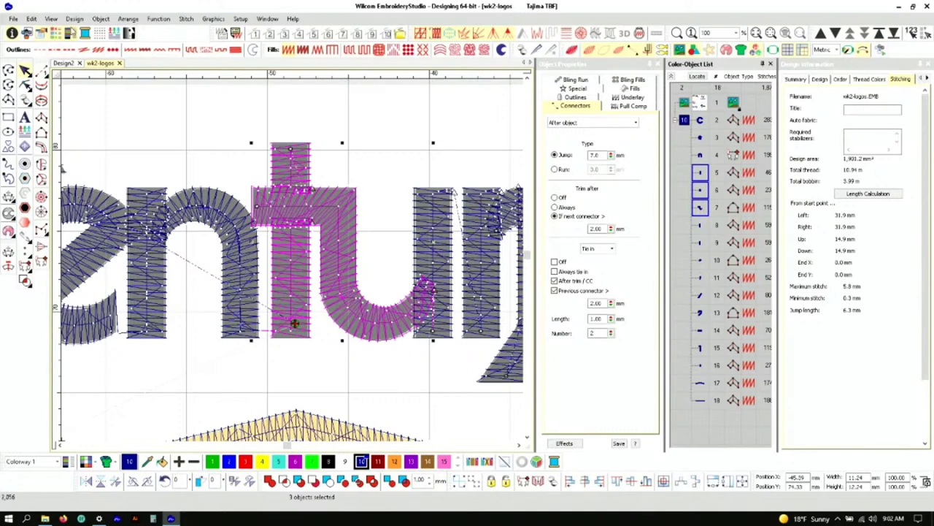
Apply Arrange > Branching with the entry at the t's base and an exit point to finish
click(77, 19)
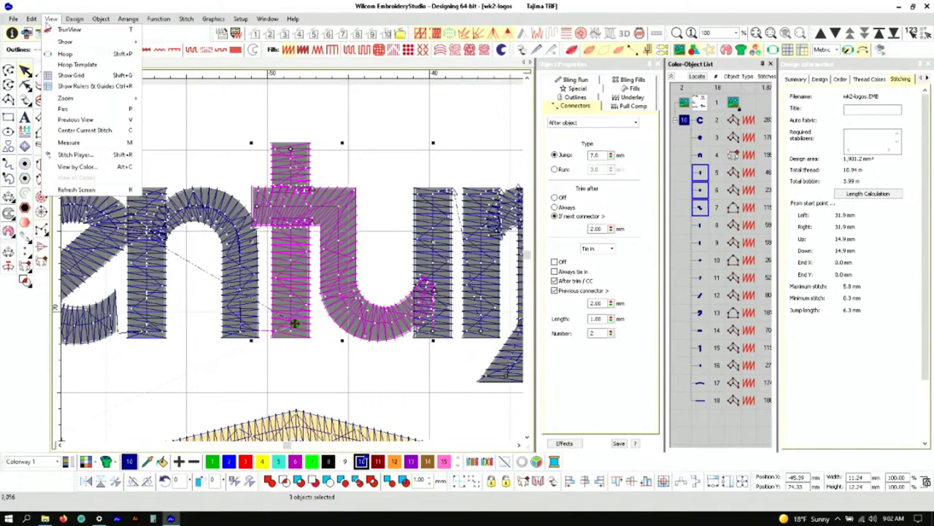
click(48, 20)
click(31, 19)
mouse_move(73, 19)
mouse_move(125, 19)
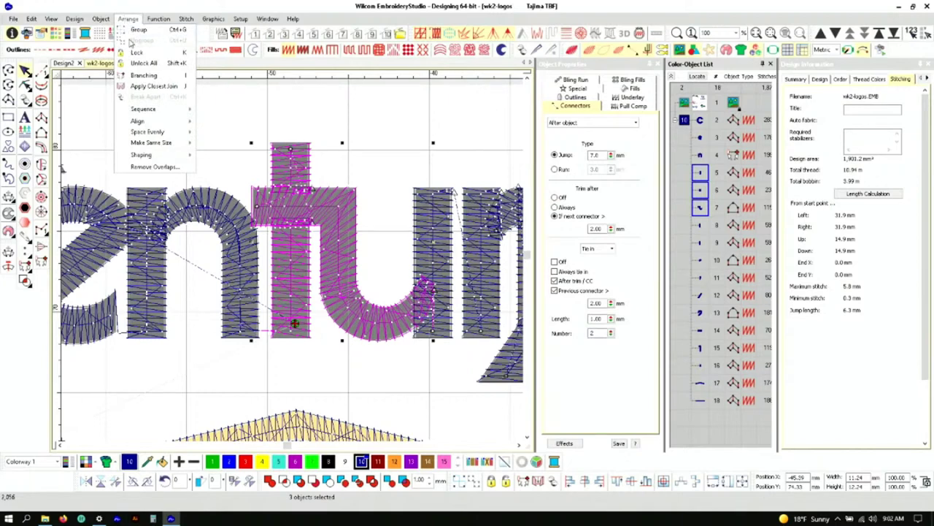
click(157, 78)
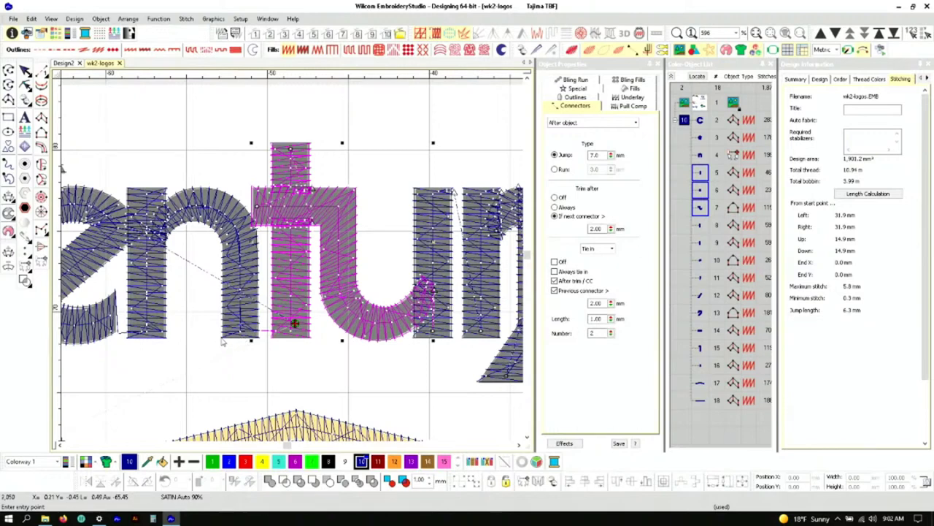
click(266, 333)
click(441, 285)
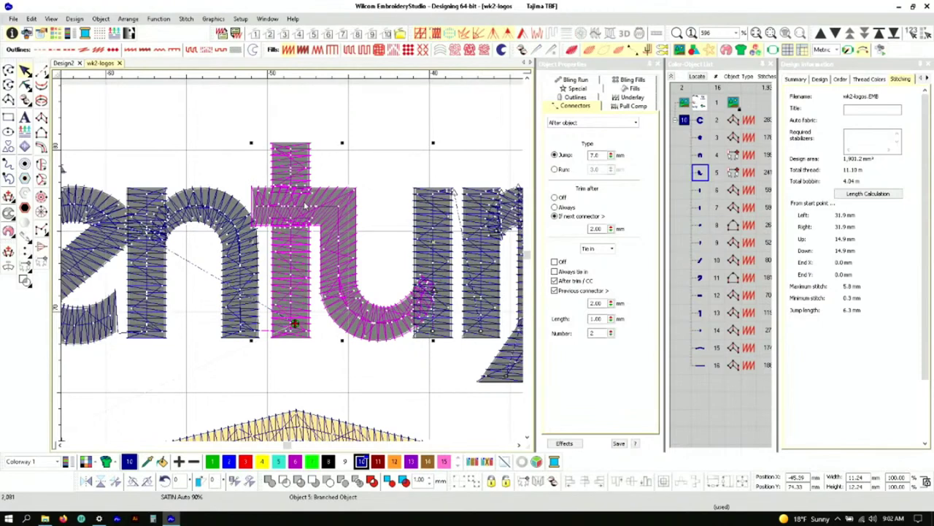
Preview the lettering in TrueView, return to outlines, and select the u's right stem
key(t)
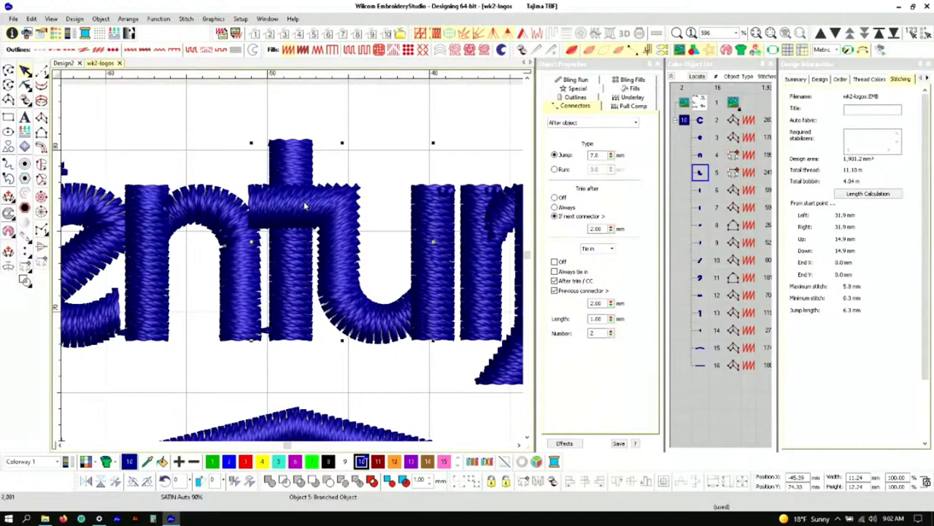
key(t)
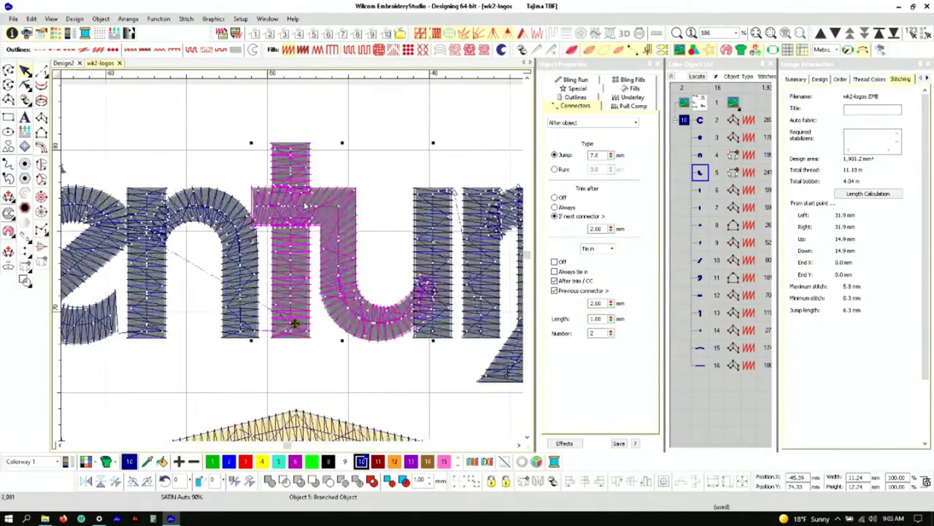
click(449, 250)
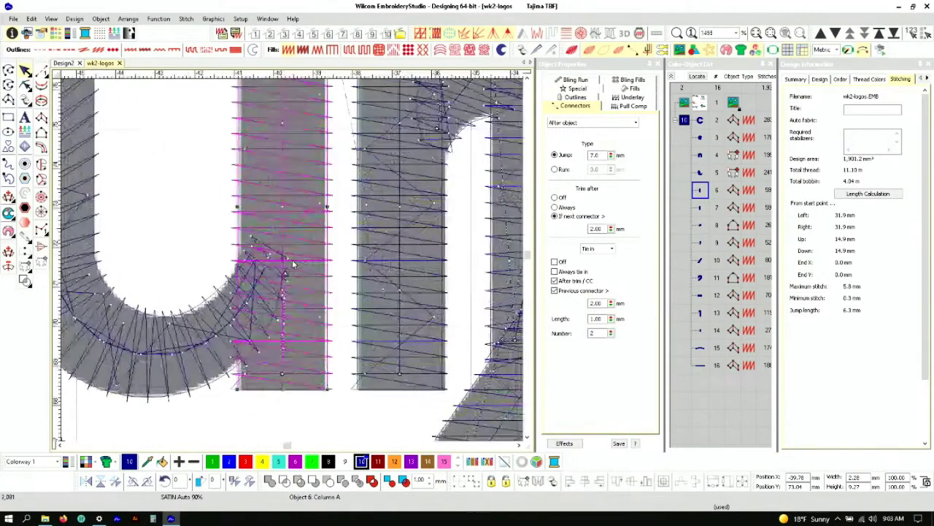
Reshape the u's right stem's entry and exit points, cutting total thread to 11.06 m
scroll(431, 289, up, 3)
scroll(286, 276, up, 3)
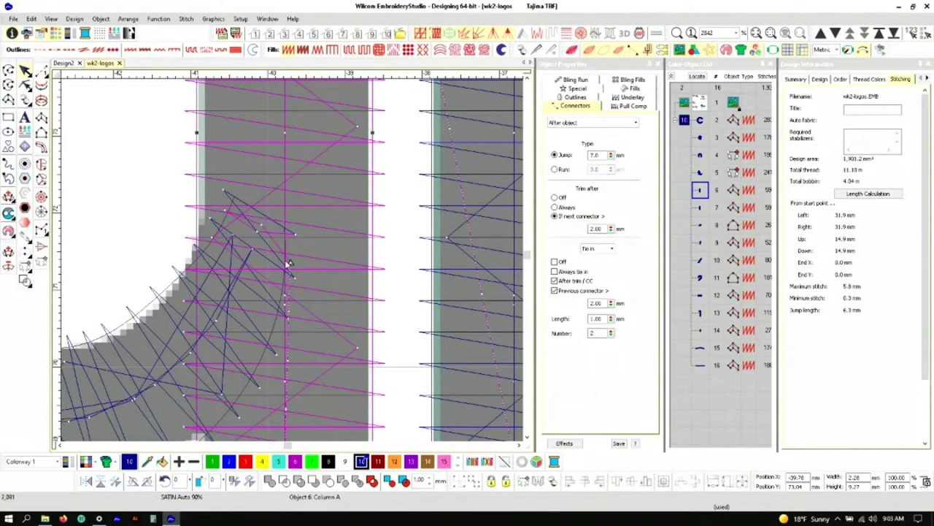
key(h)
scroll(289, 266, down, 3)
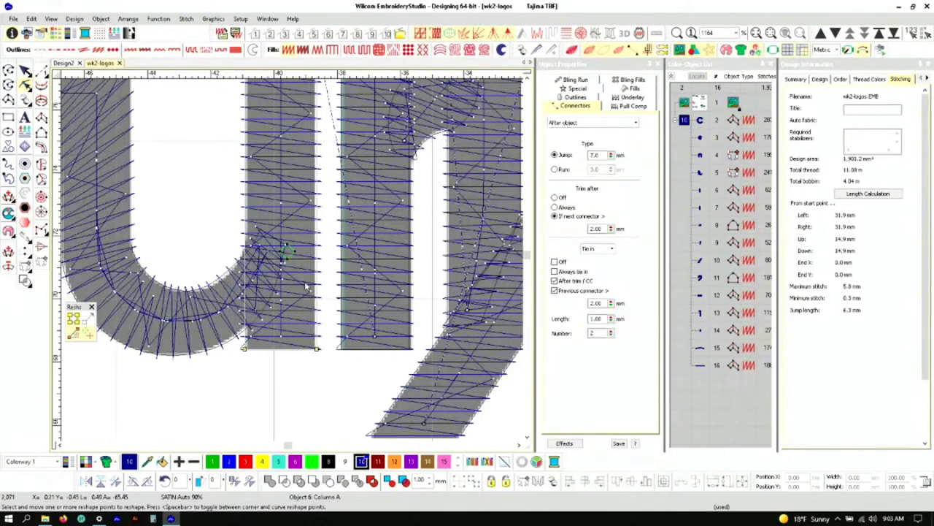
scroll(288, 251, up, 2)
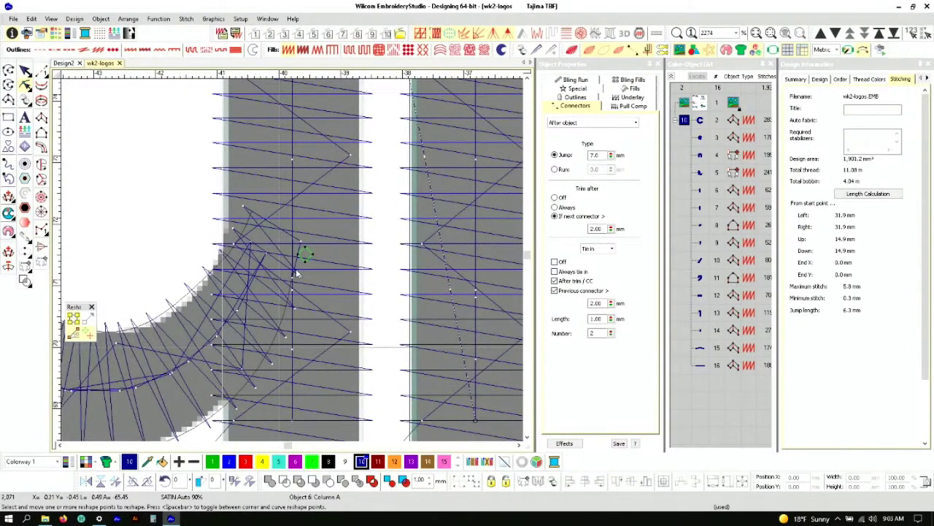
scroll(296, 265, down, 1)
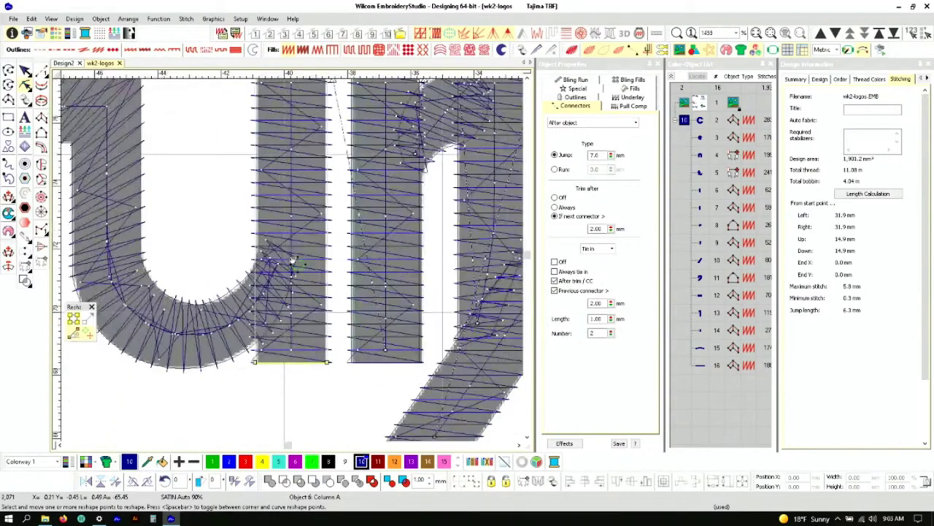
scroll(292, 256, down, 2)
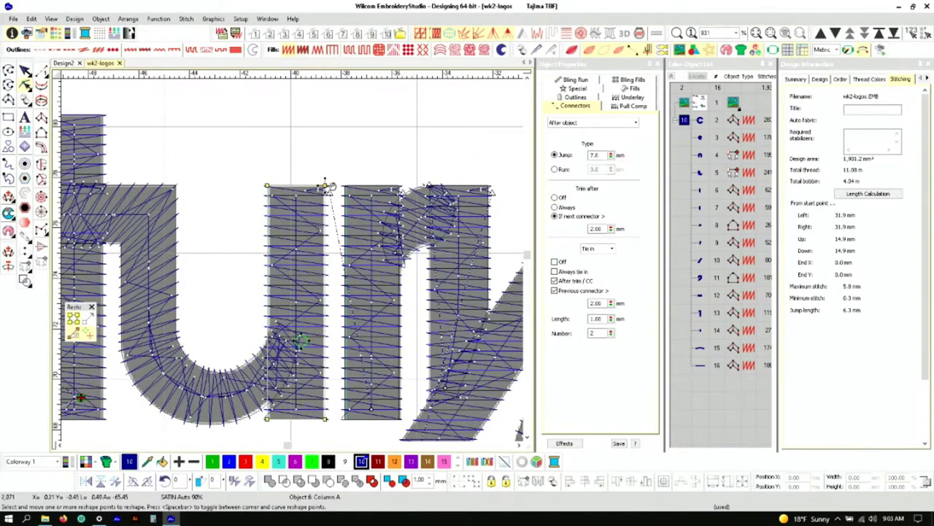
key(c)
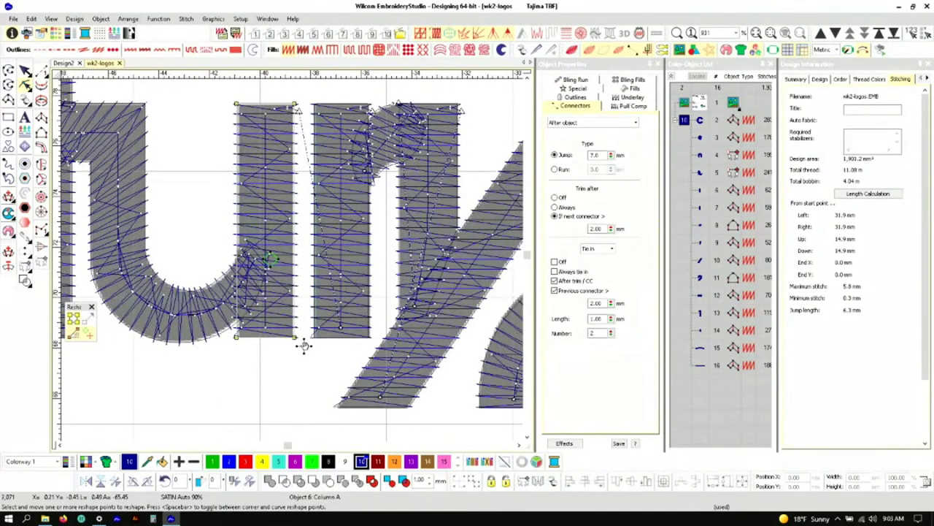
scroll(299, 343, up, 2)
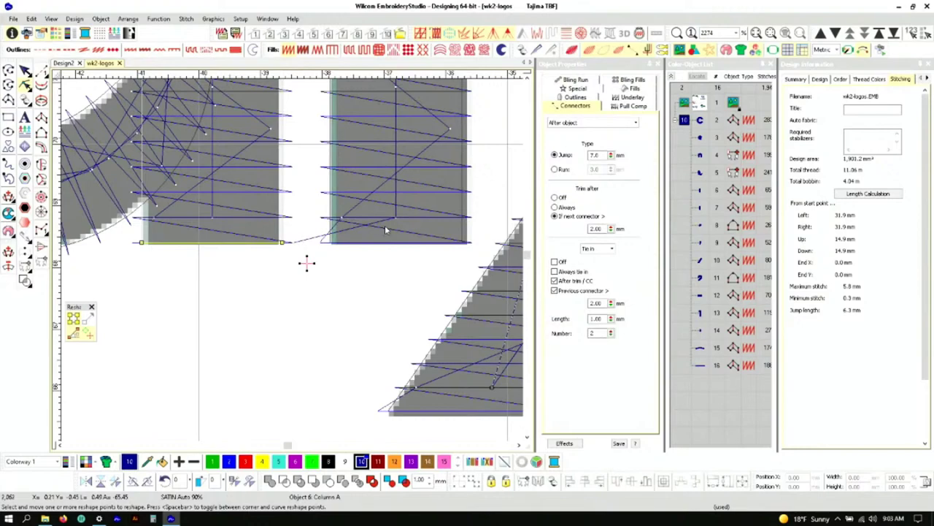
scroll(251, 273, down, 2)
key(Escape)
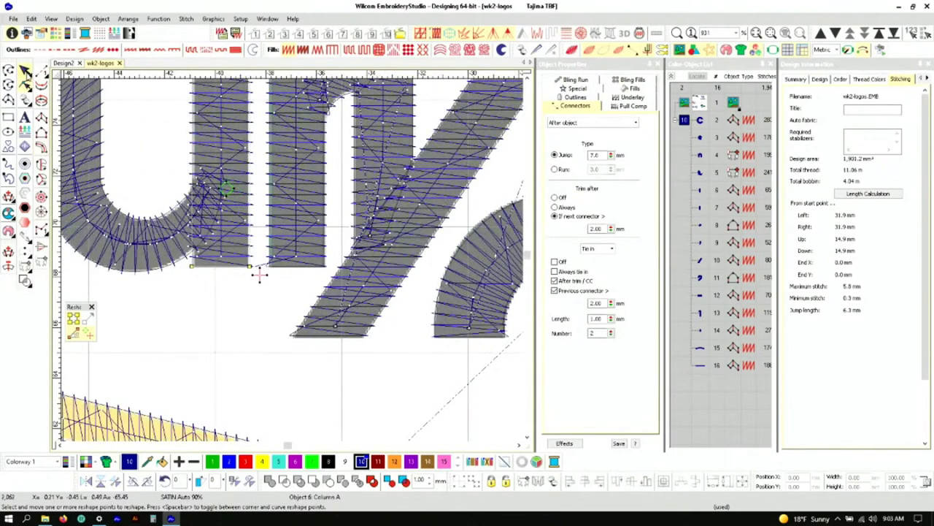
scroll(259, 275, down, 1)
scroll(262, 222, up, 1)
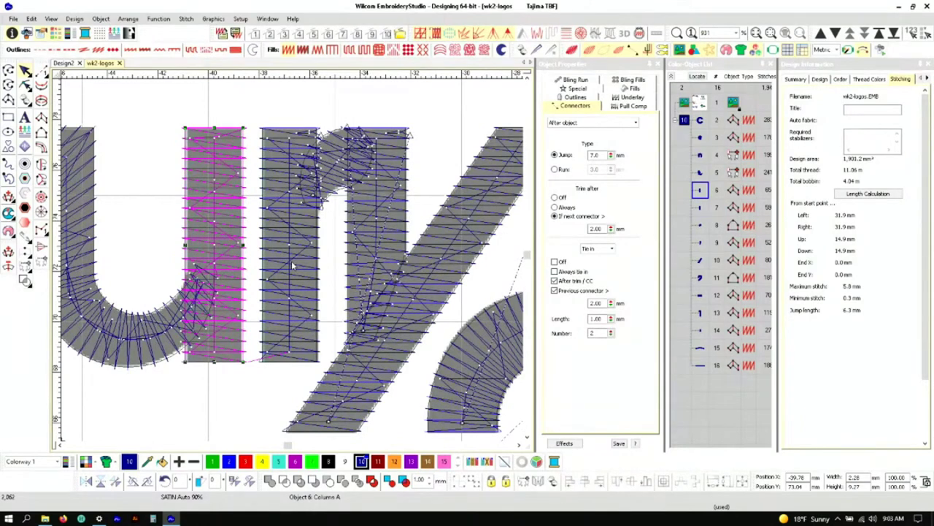
click(292, 266)
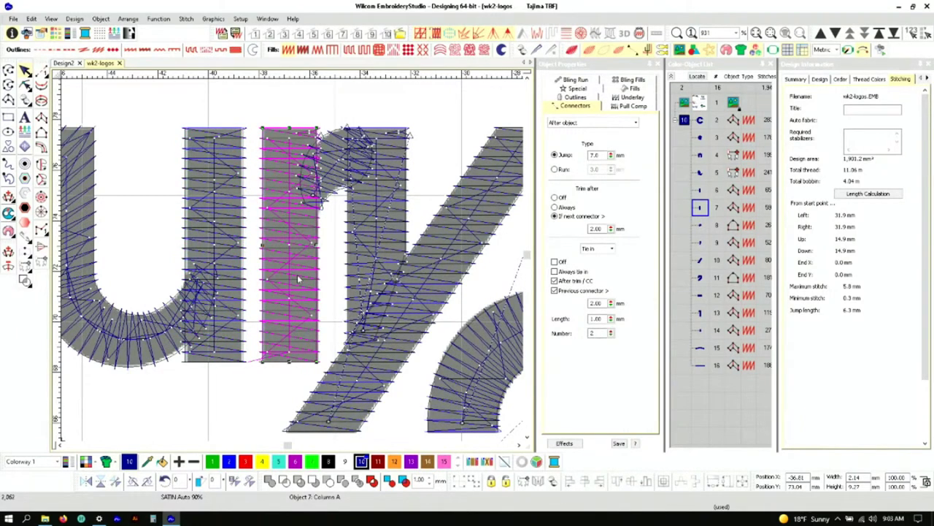
Add the n's arch and second stem, then branch them entering at the first stem's bottom-left
ctrl+click(338, 165)
ctrl+click(384, 198)
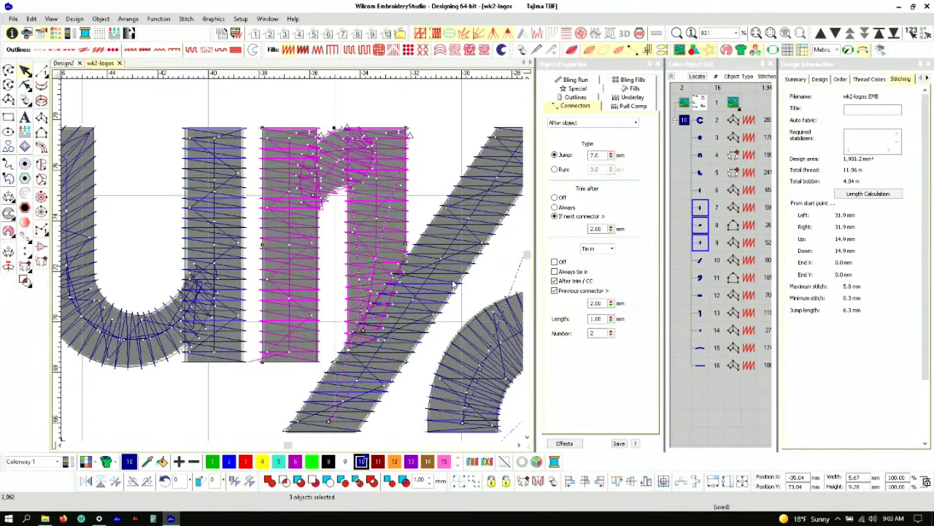
key(shift+b)
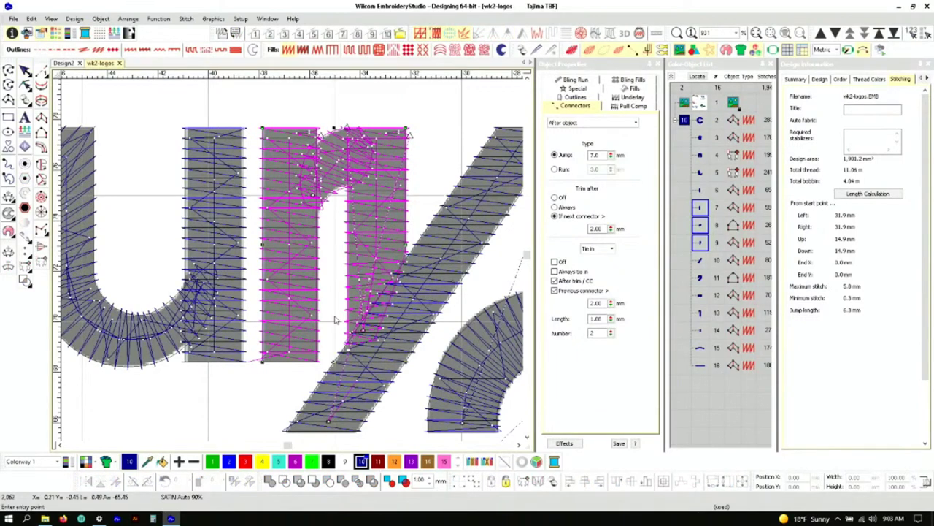
click(255, 364)
click(385, 349)
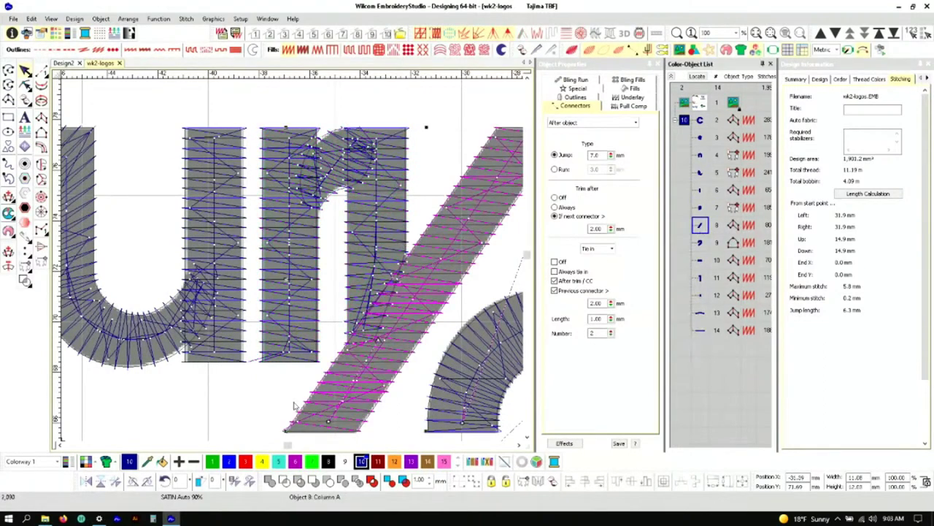
Move the slash's exit point down its right edge, nearer the 2
key(c)
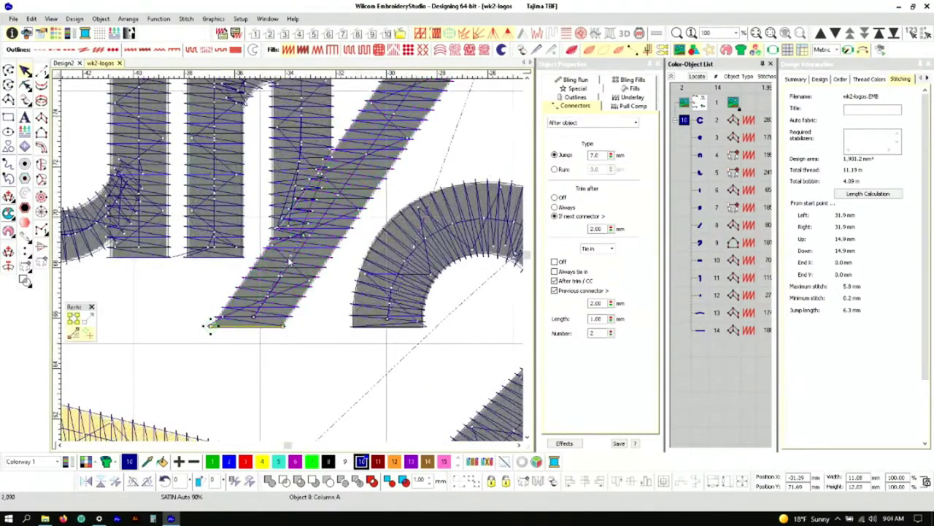
key(h)
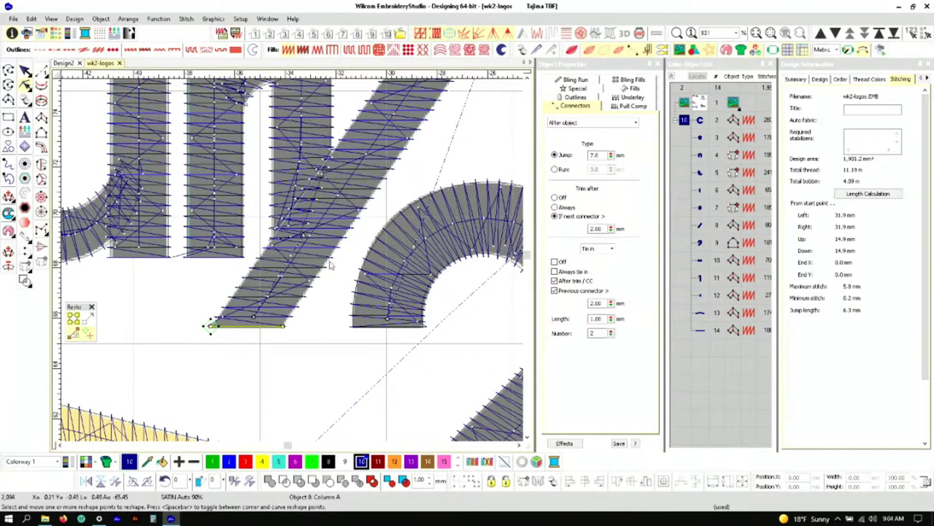
scroll(308, 247, up, 1)
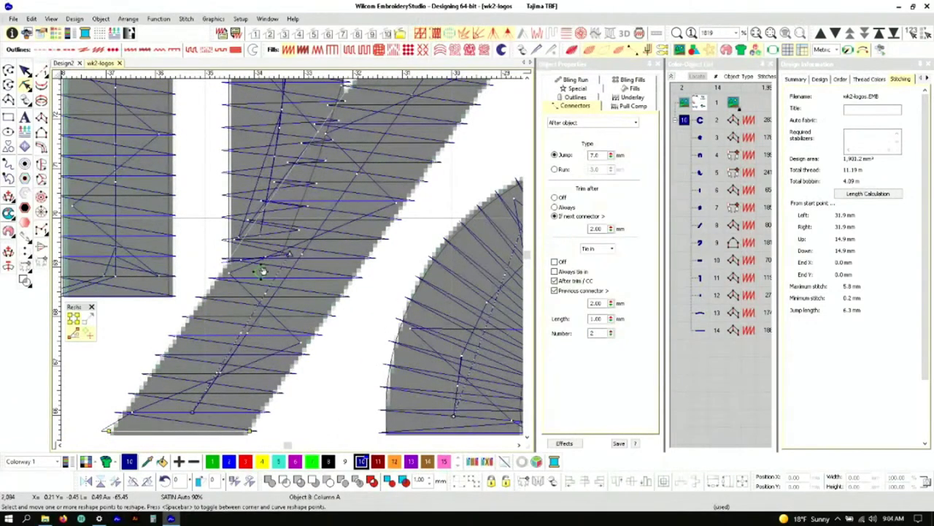
scroll(292, 261, down, 1)
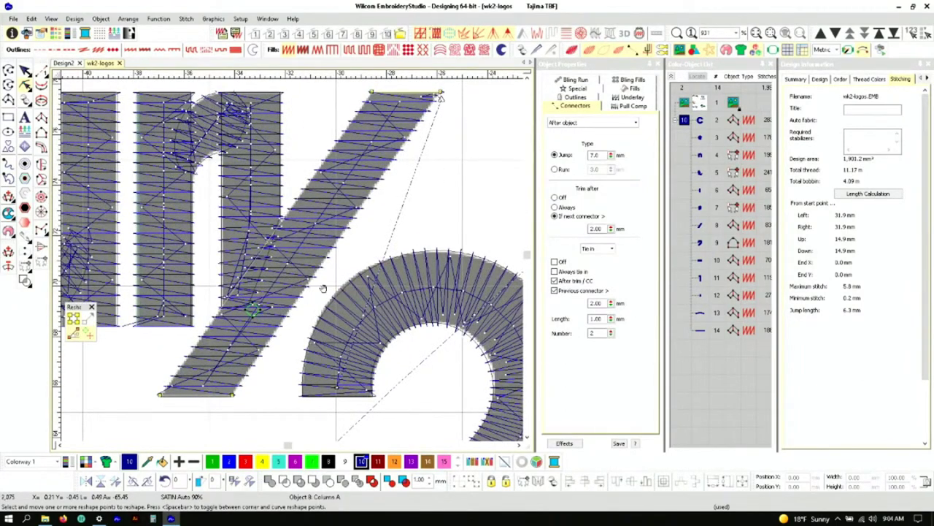
drag(329, 301, 314, 285)
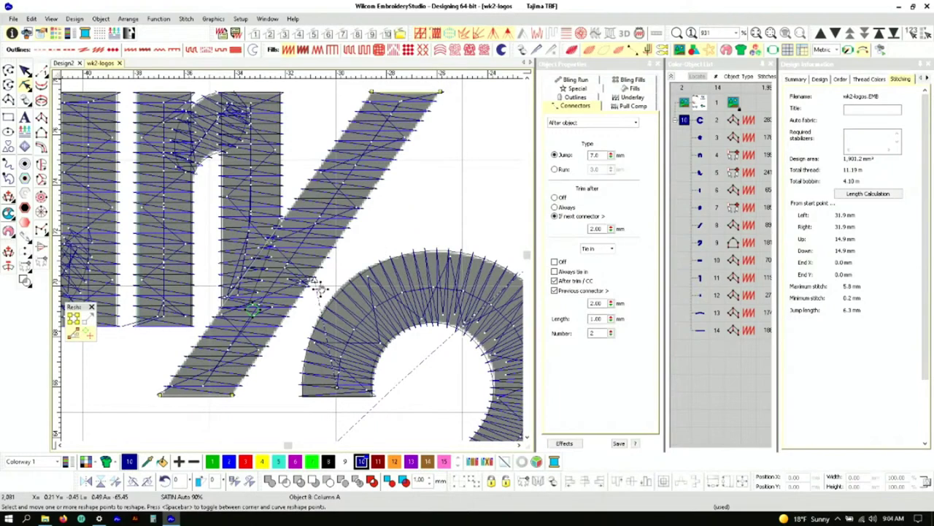
click(308, 300)
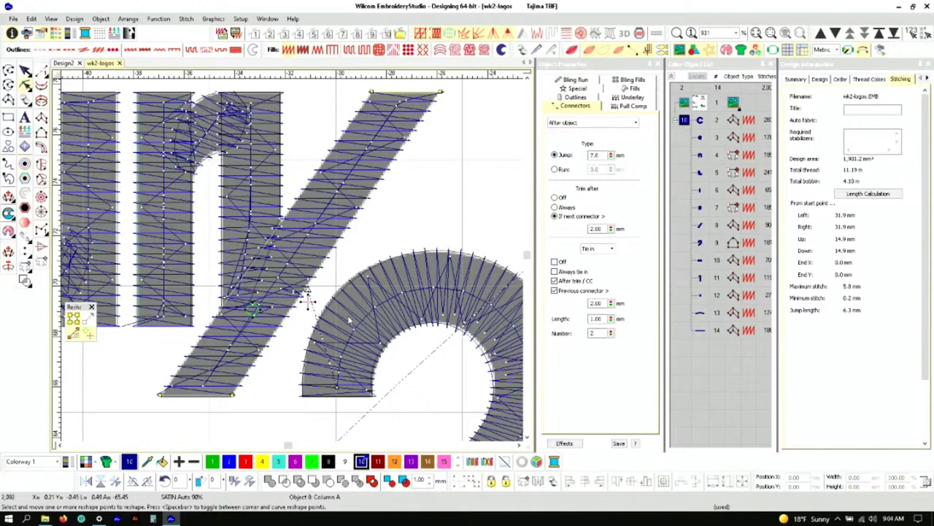
Pan toward the 2, select the slash, and step the selection on to the 2's curve
drag(349, 317, 291, 257)
click(294, 257)
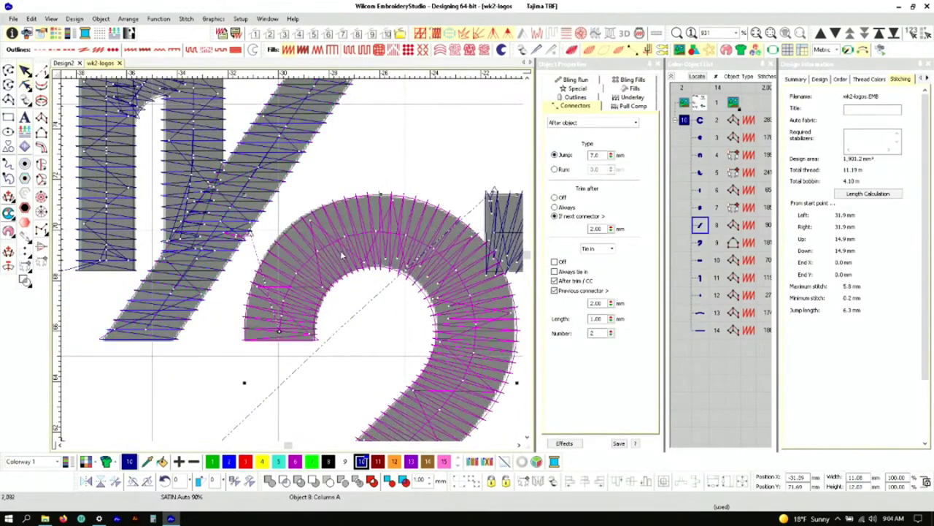
key(Tab)
scroll(343, 257, down, 4)
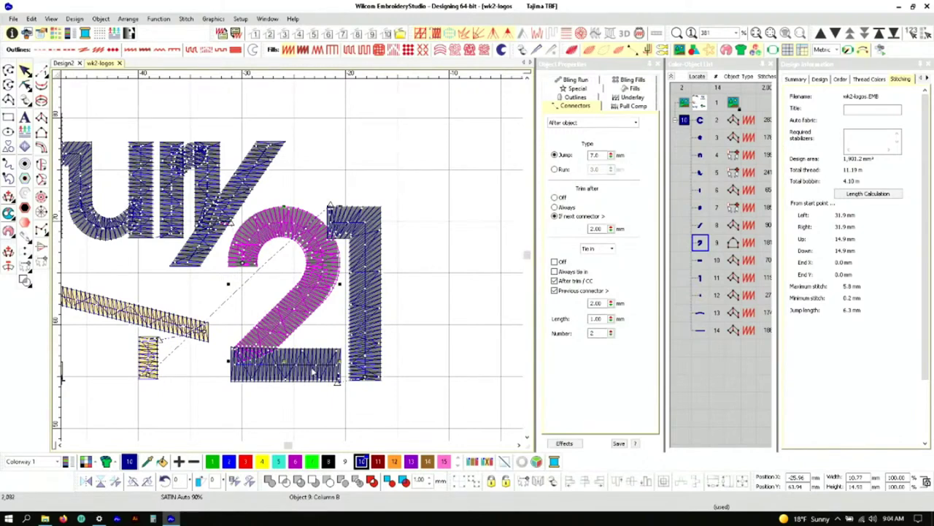
Branch the 2's curve and bottom bar into one object with a new exit point, then select the 1
ctrl+click(312, 371)
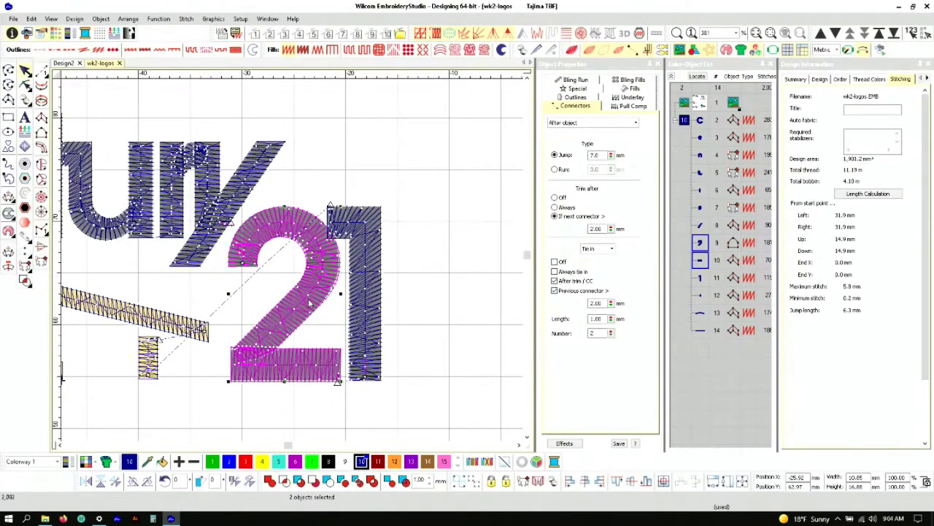
key(ctrl+shift+b)
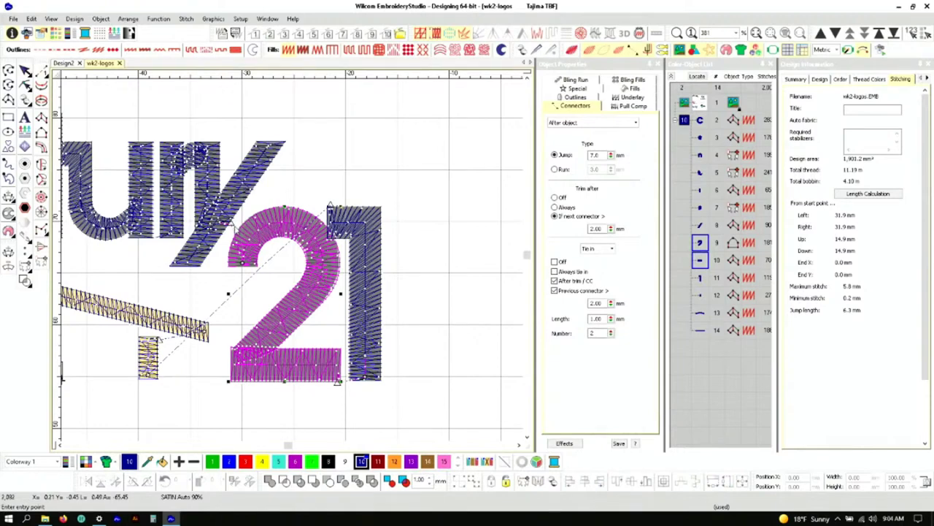
click(350, 390)
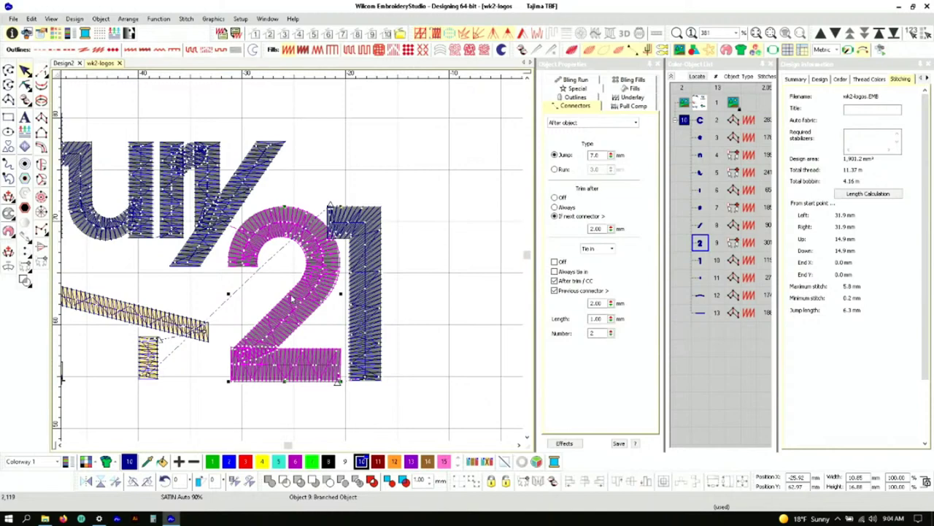
click(370, 332)
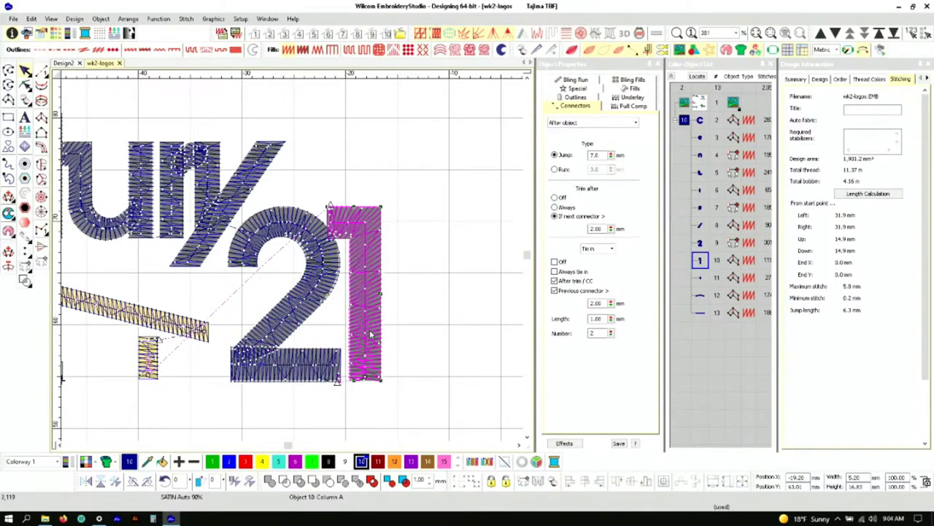
key(h)
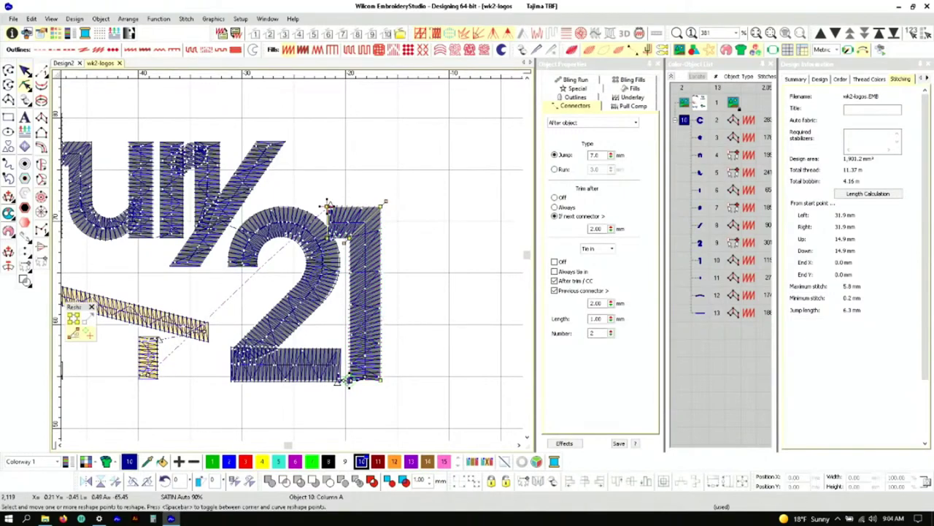
Move the 1's exit point to its bottom-right corner so its connector runs straight across
drag(350, 381, 335, 394)
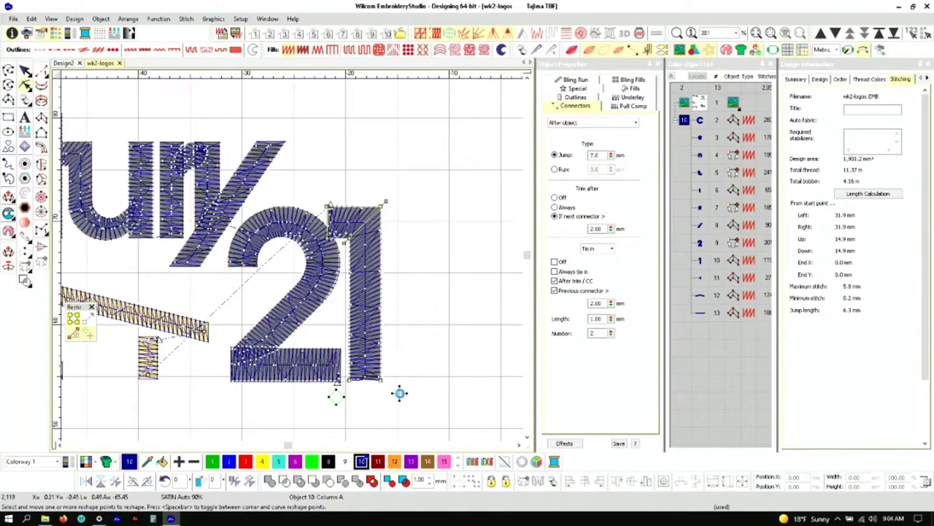
click(399, 394)
key(Escape)
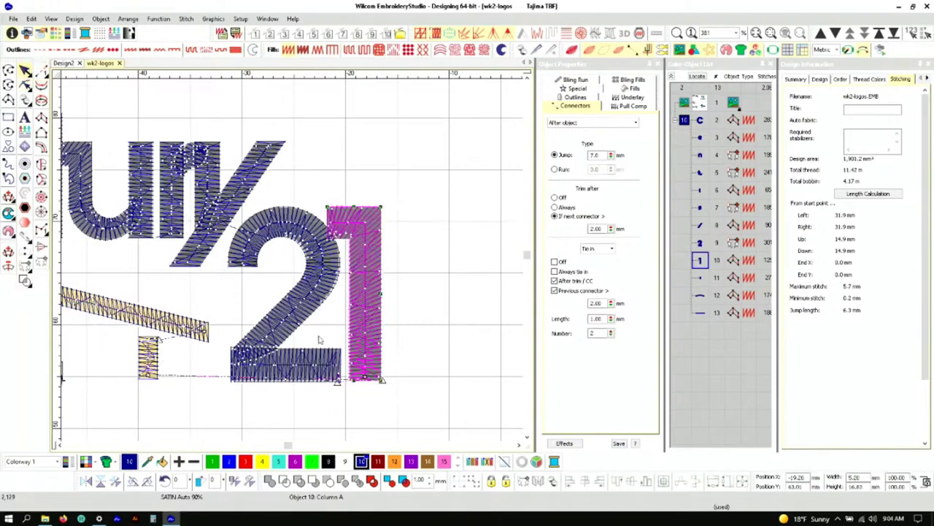
scroll(292, 262, up, 2)
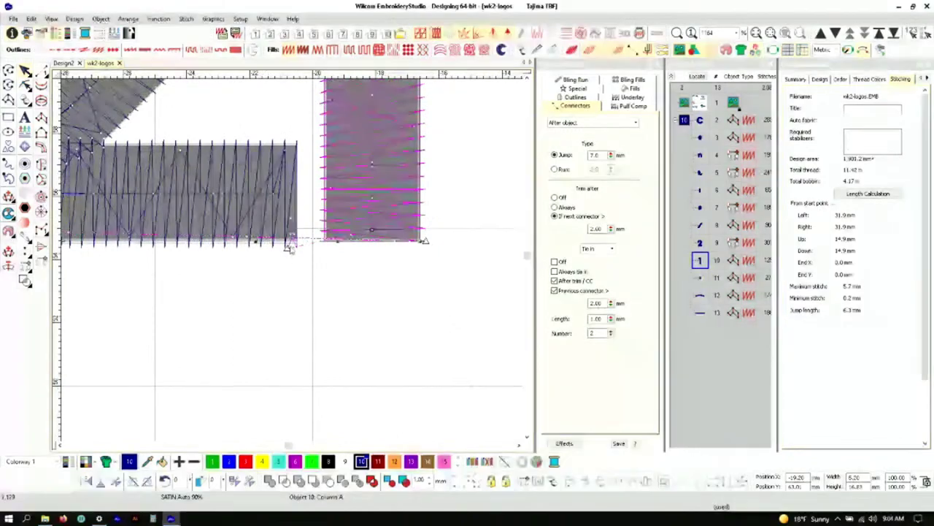
Apply Tie off Method #2 to all twelve logo objects, 0.50 mm long with 2 stitches
key(ctrl+a)
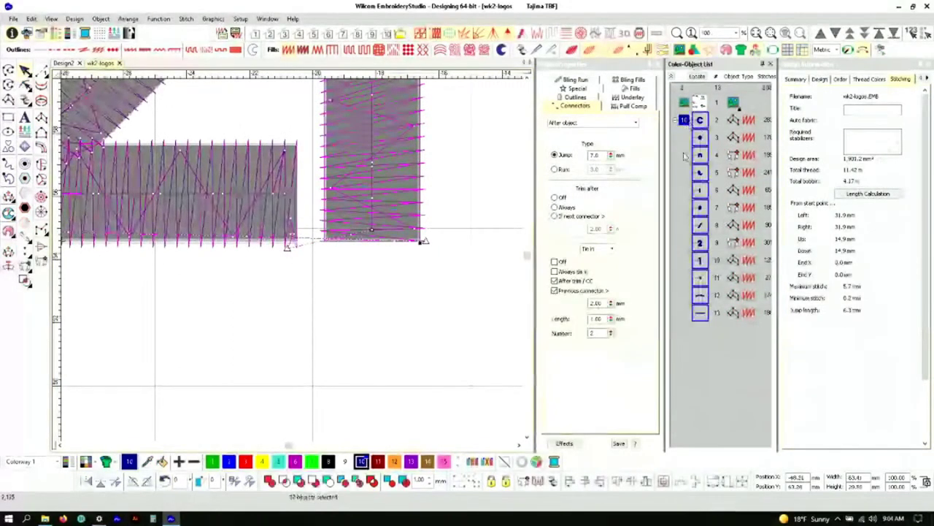
click(612, 250)
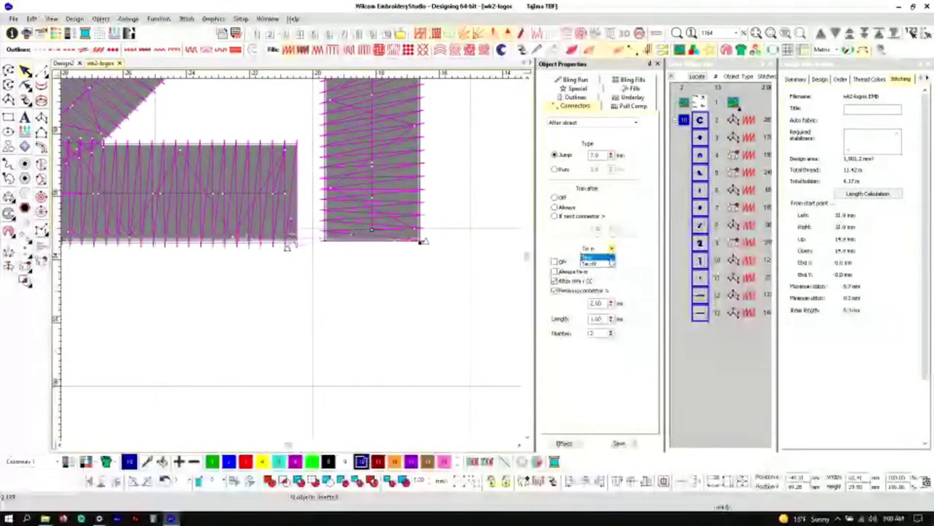
click(593, 260)
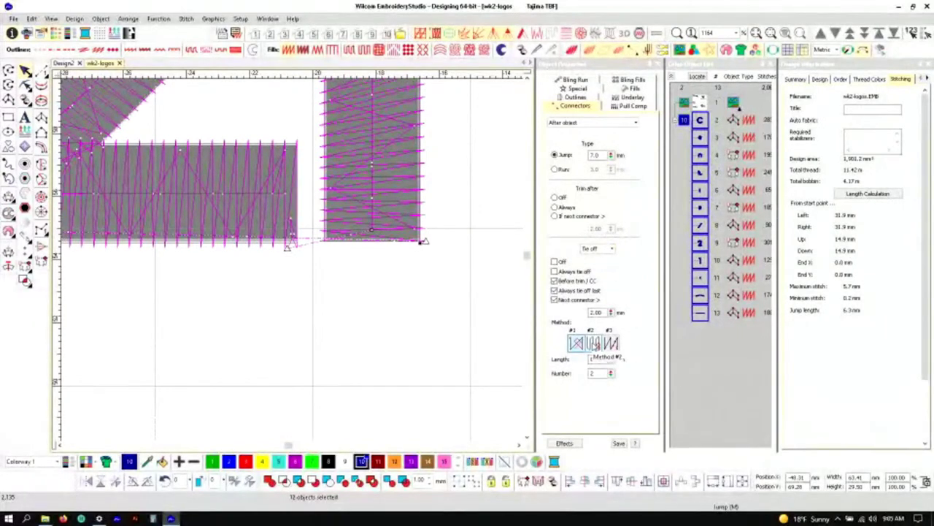
click(593, 343)
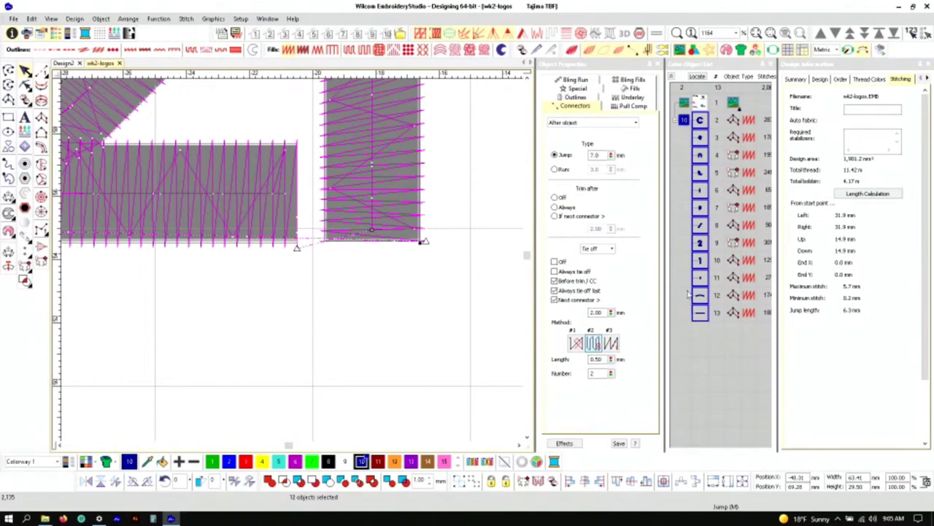
Select the numeral 2 object on its own in the object list
click(699, 311)
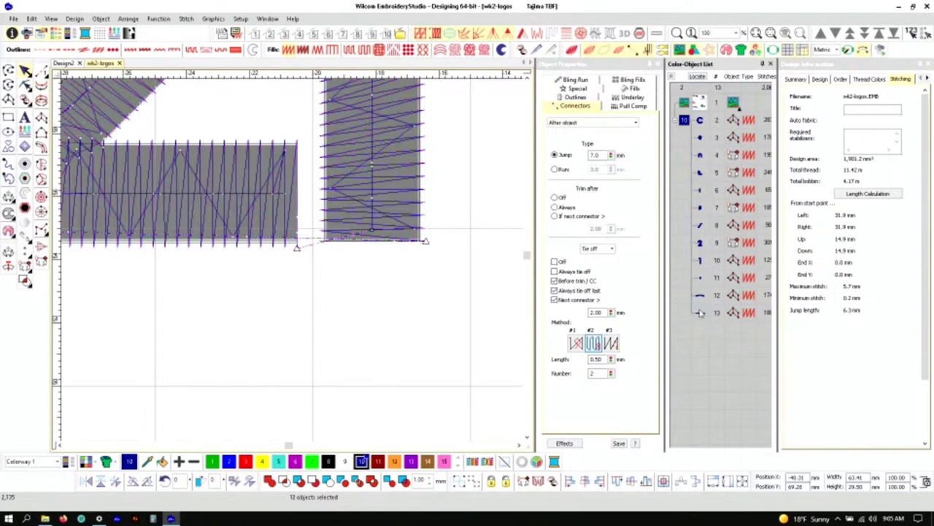
click(699, 278)
click(699, 243)
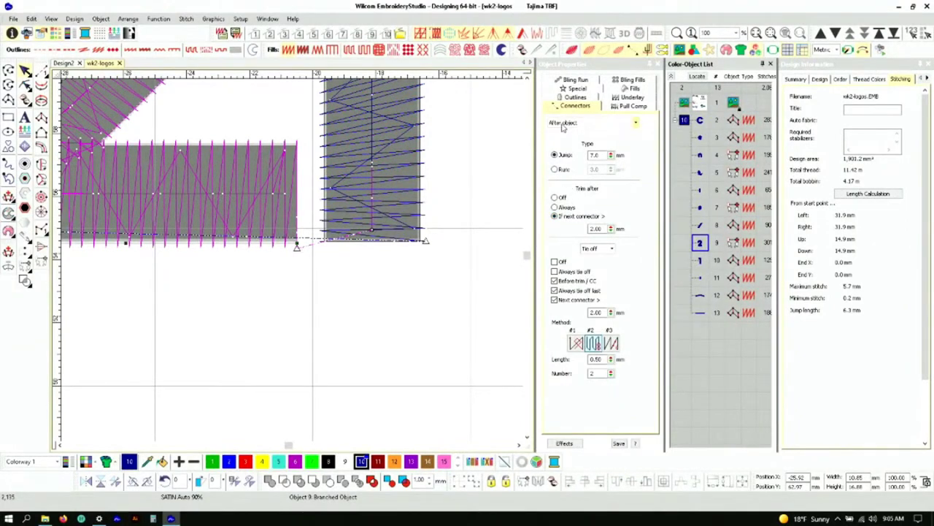
Turn off Trim after for the numeral 2 object
click(555, 197)
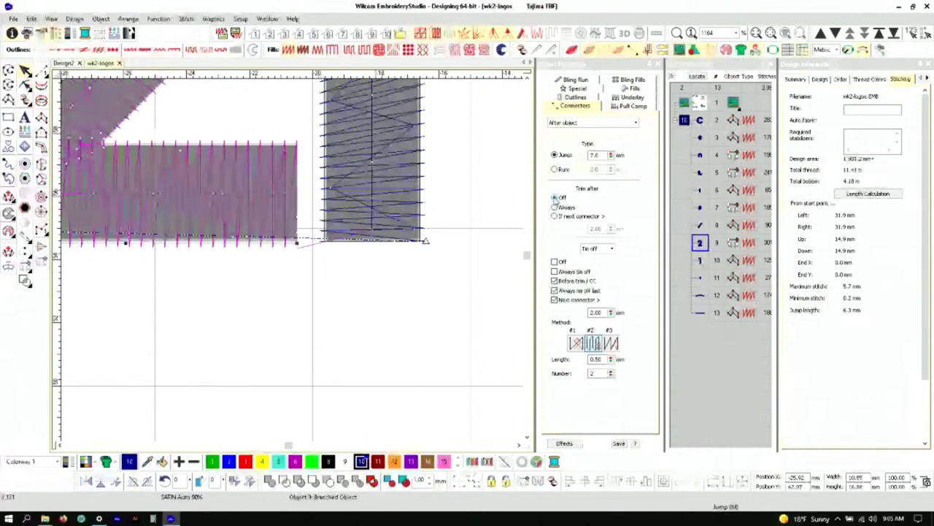
scroll(289, 264, down, 2)
scroll(295, 264, down, 1)
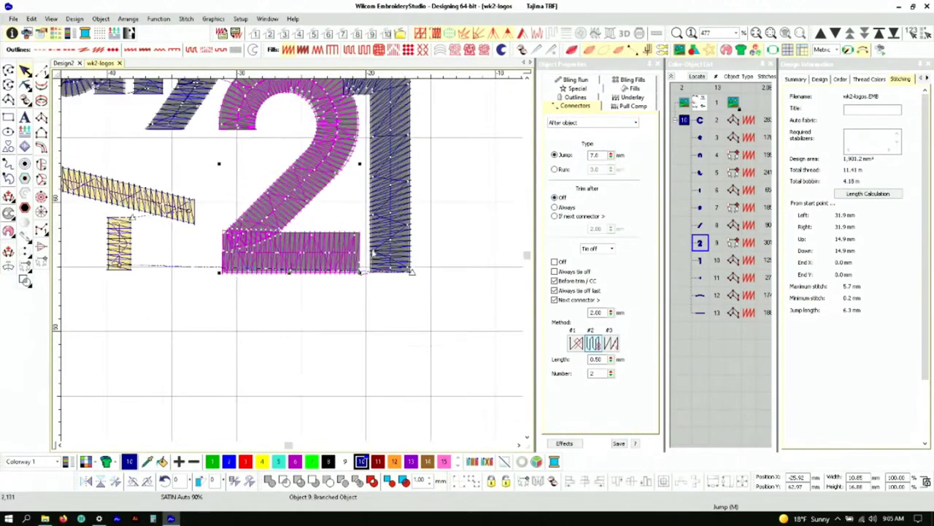
Check Design Information's Design tab, now showing 2,132 stitches and 4 trims
click(820, 80)
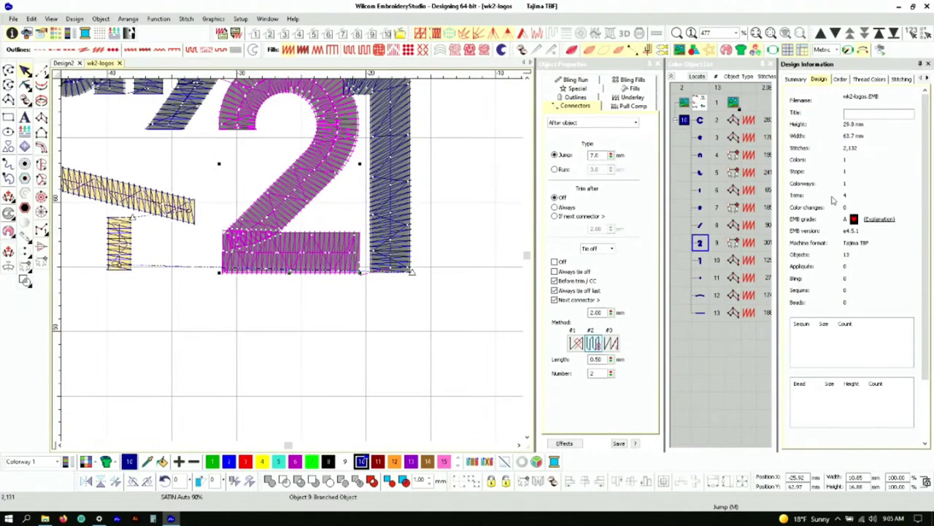
scroll(307, 248, down, 4)
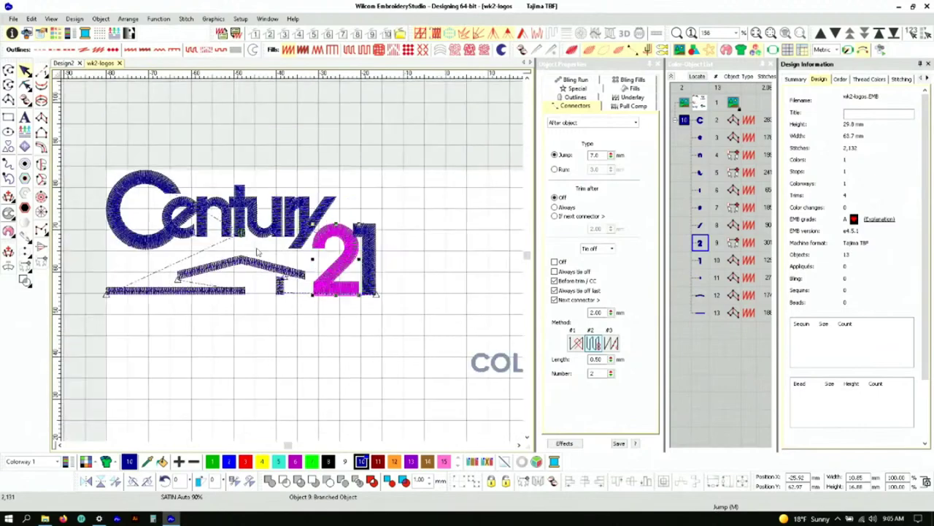
scroll(319, 269, up, 1)
scroll(294, 264, down, 1)
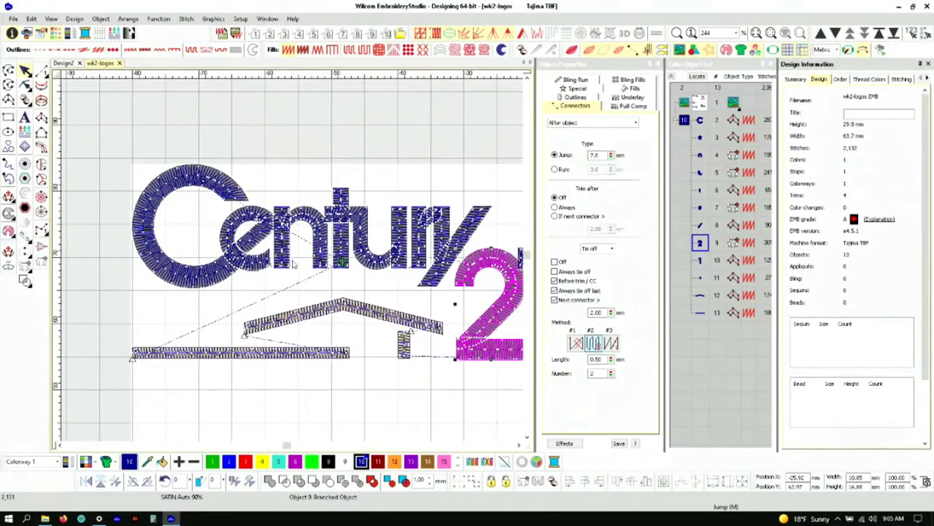
scroll(293, 264, down, 2)
click(326, 141)
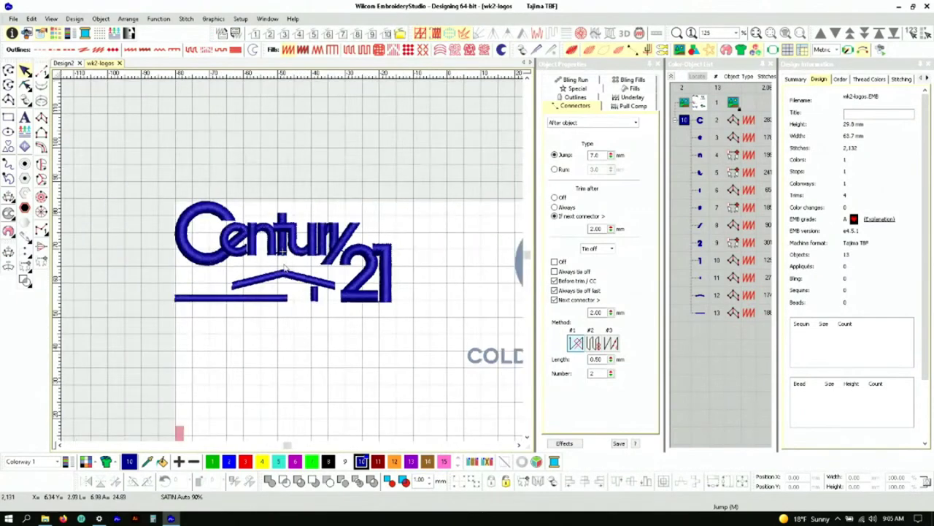
scroll(285, 266, up, 2)
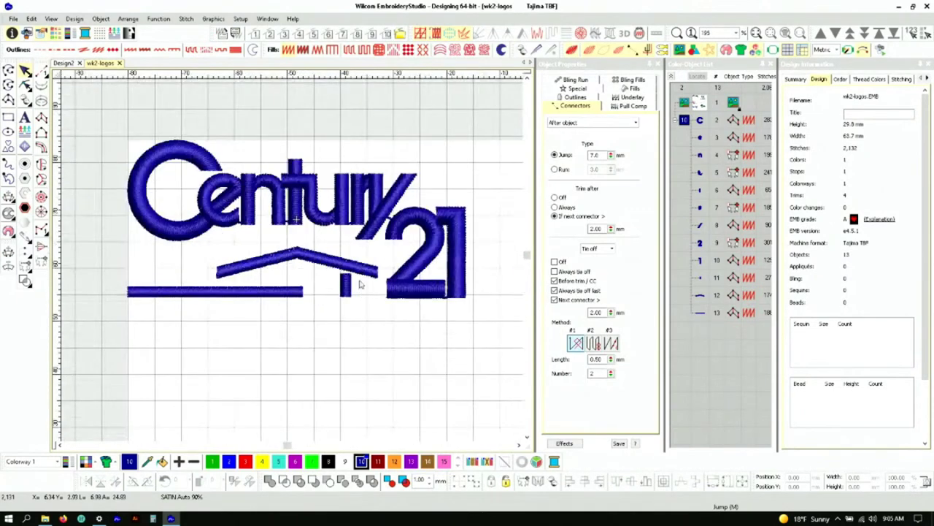
click(699, 278)
Move the roof column's exit point to its end, dropping its connector and cutting trims to 3
scroll(293, 264, up, 10)
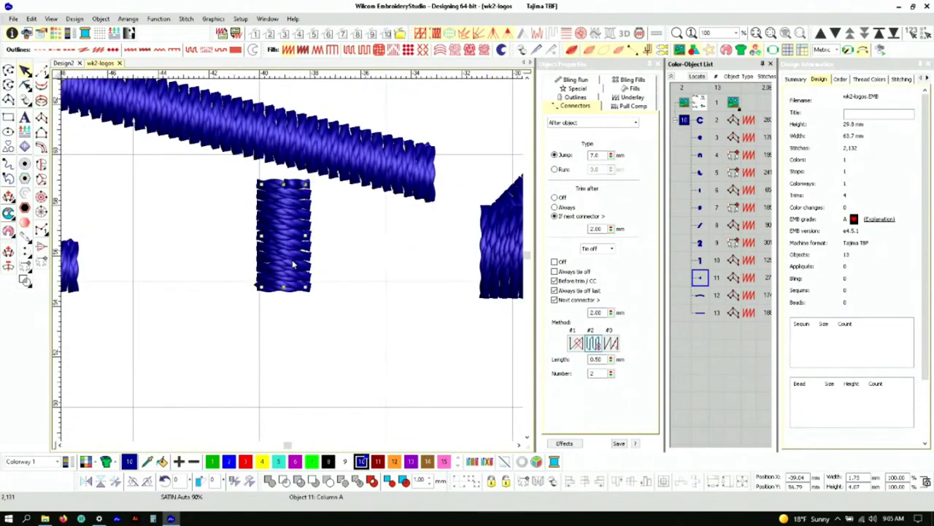
key(h)
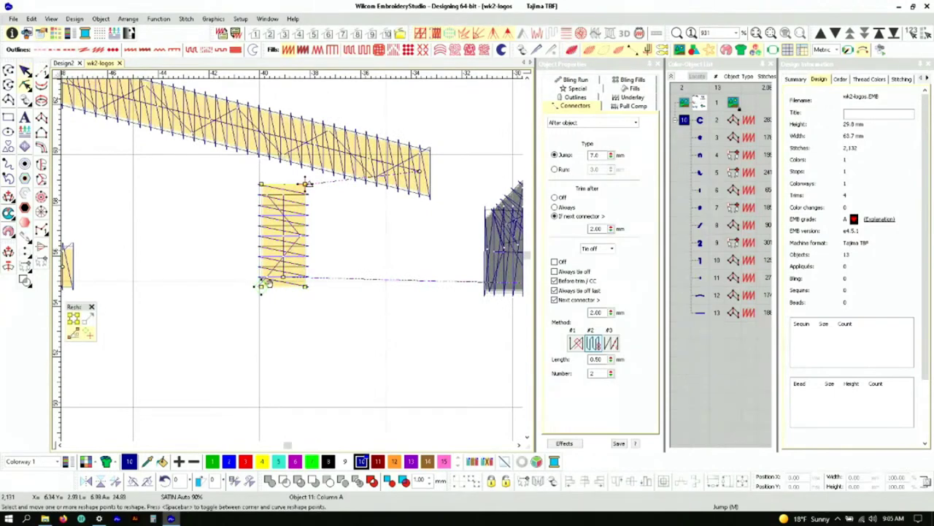
click(703, 296)
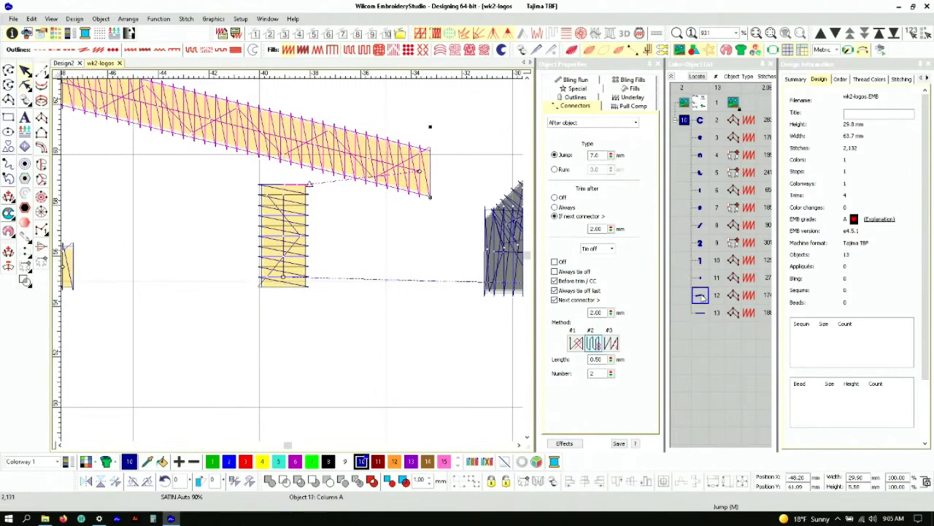
key(h)
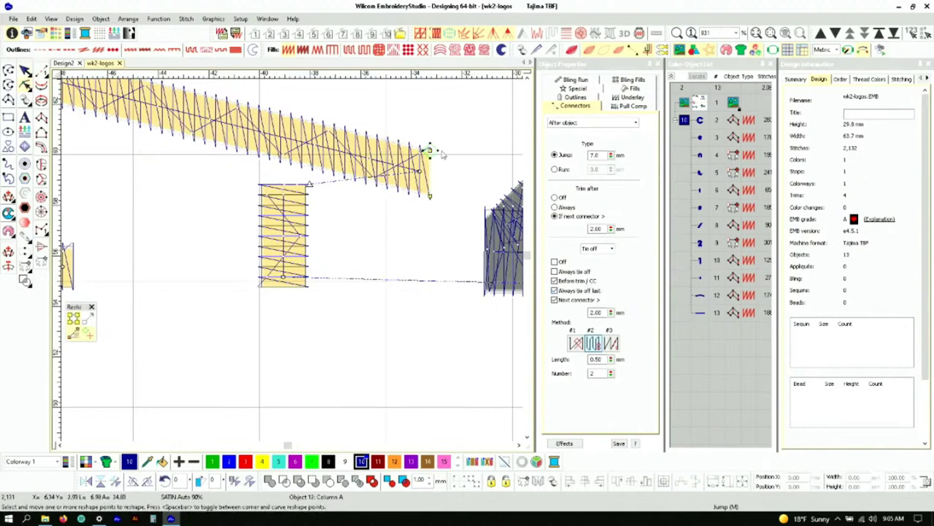
drag(430, 150, 305, 155)
scroll(305, 155, down, 3)
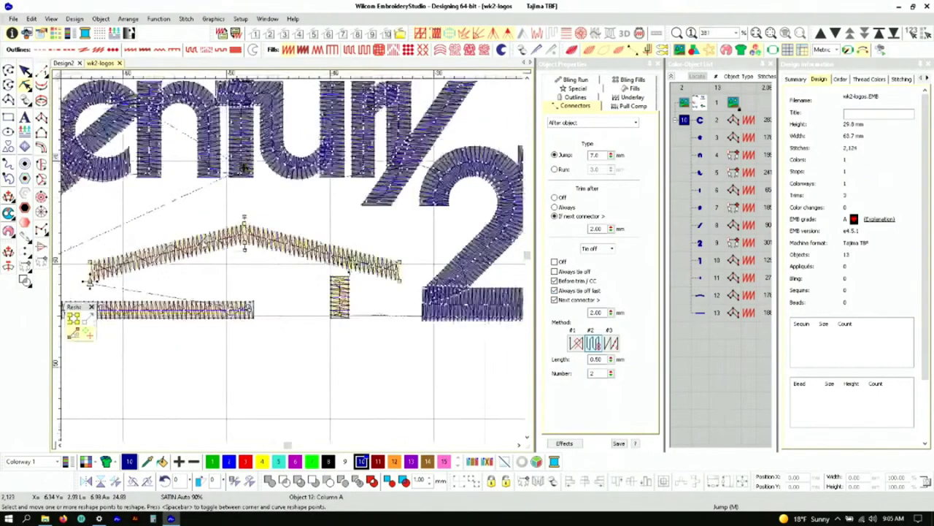
scroll(100, 289, up, 5)
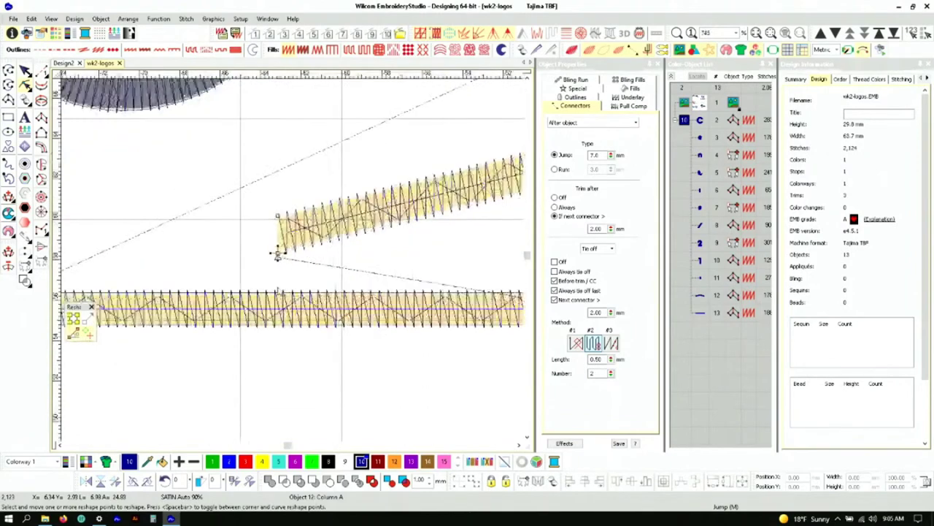
Put the baseline column, object 13, into reshape mode with the whole design in view
click(709, 312)
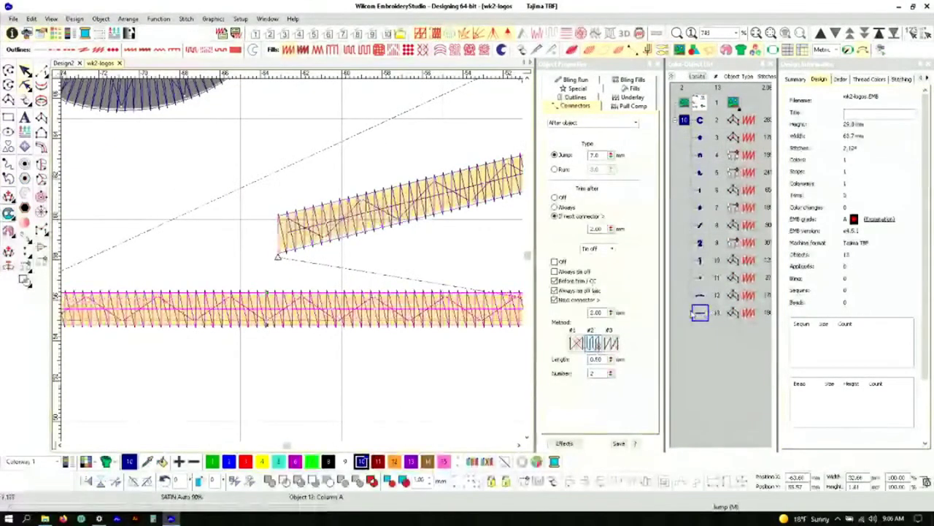
key(h)
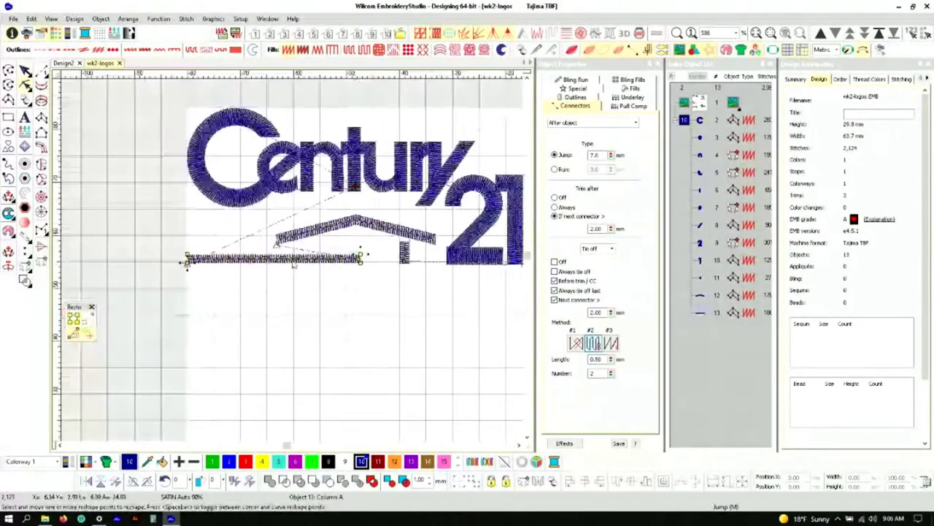
key(shift+z)
key(shift+z)
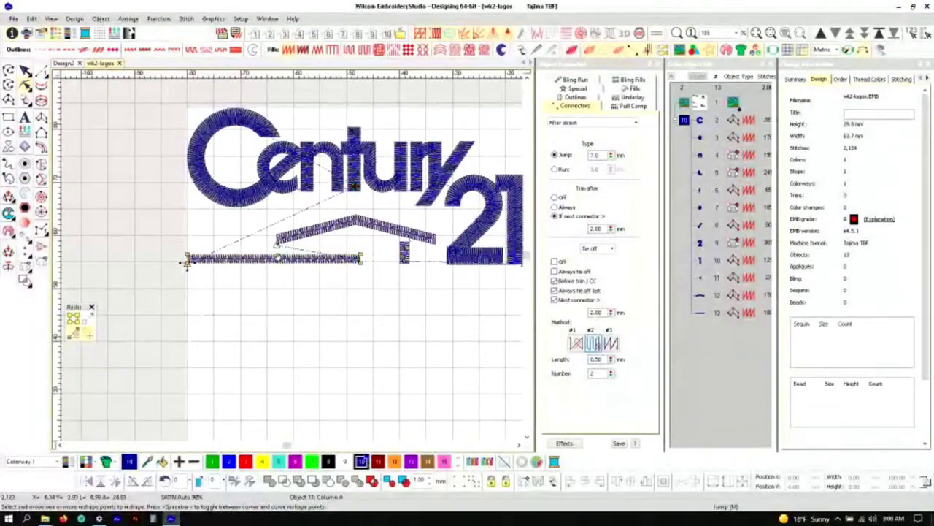
Set the baseline column's entry point under the roof
click(278, 257)
scroll(278, 257, up, 8)
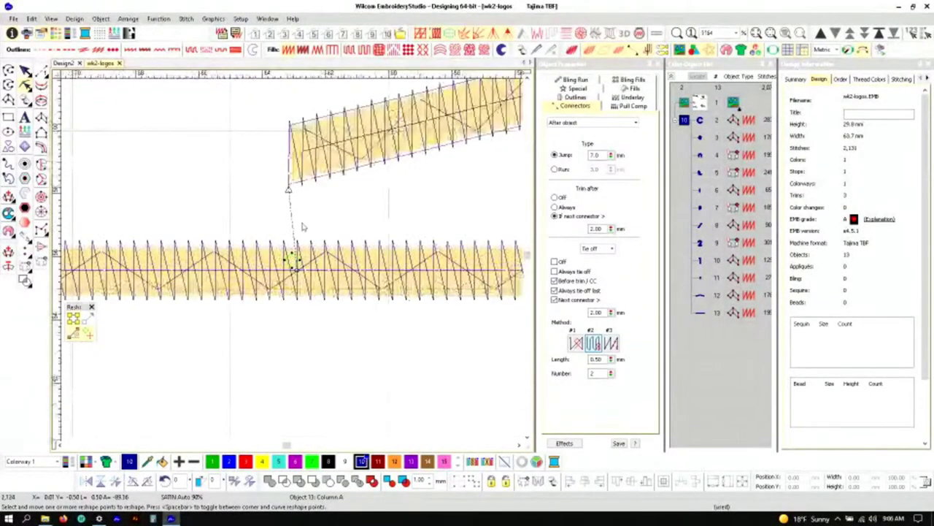
click(700, 312)
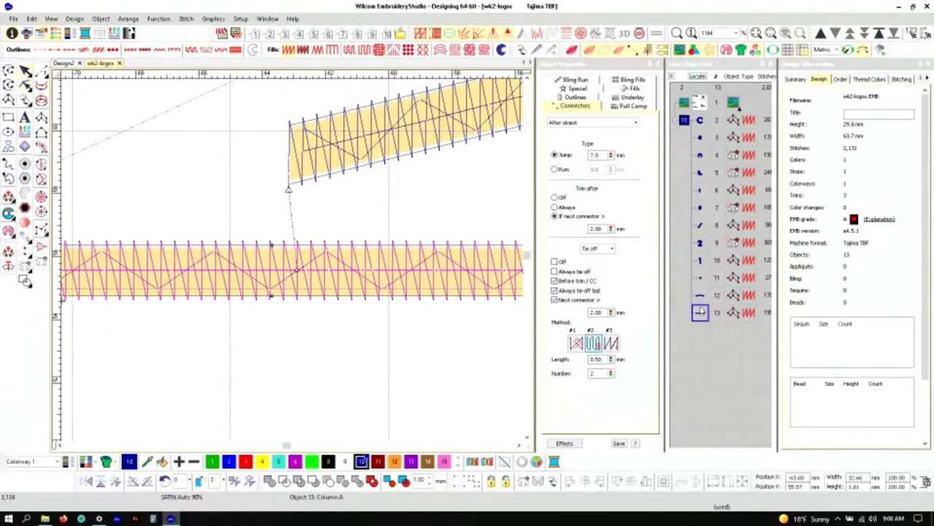
Turn off Trim after for the roof column, dropping trims to 2, and start the stitch simulation
click(699, 295)
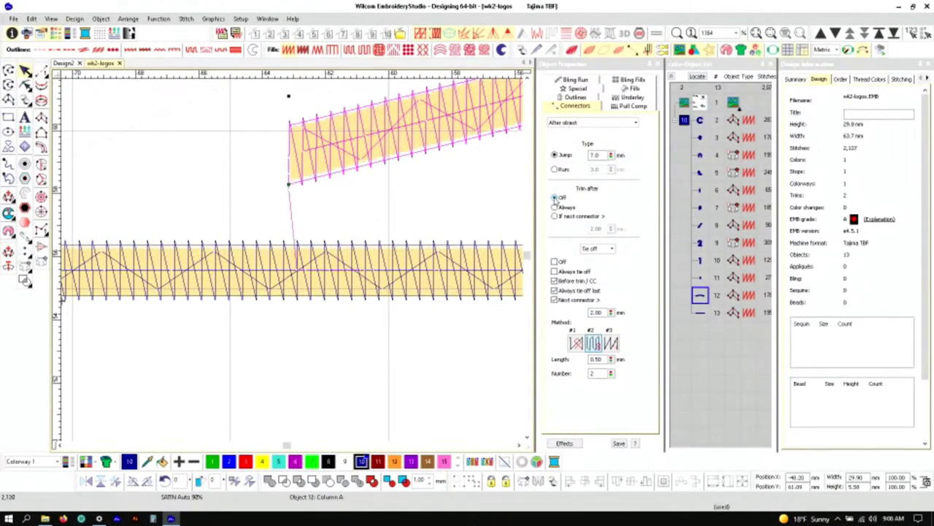
click(554, 197)
scroll(231, 226, down, 3)
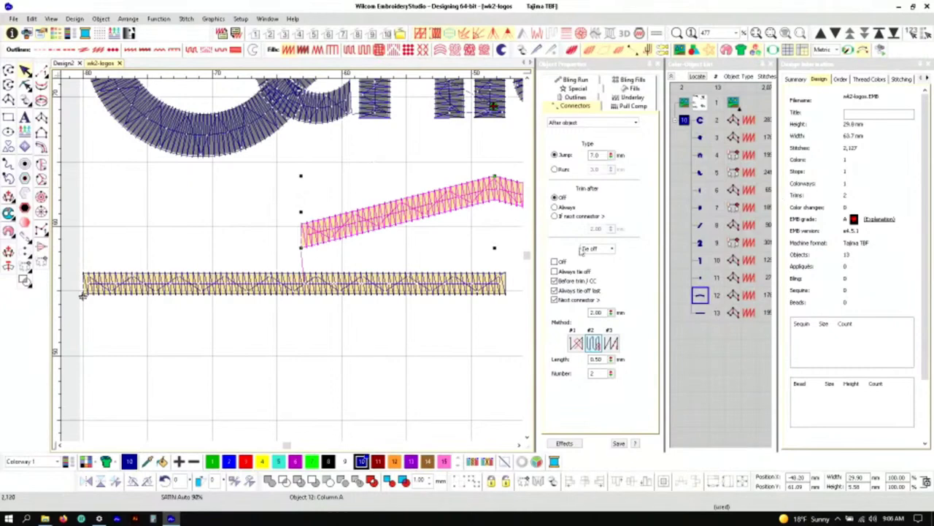
scroll(299, 265, down, 5)
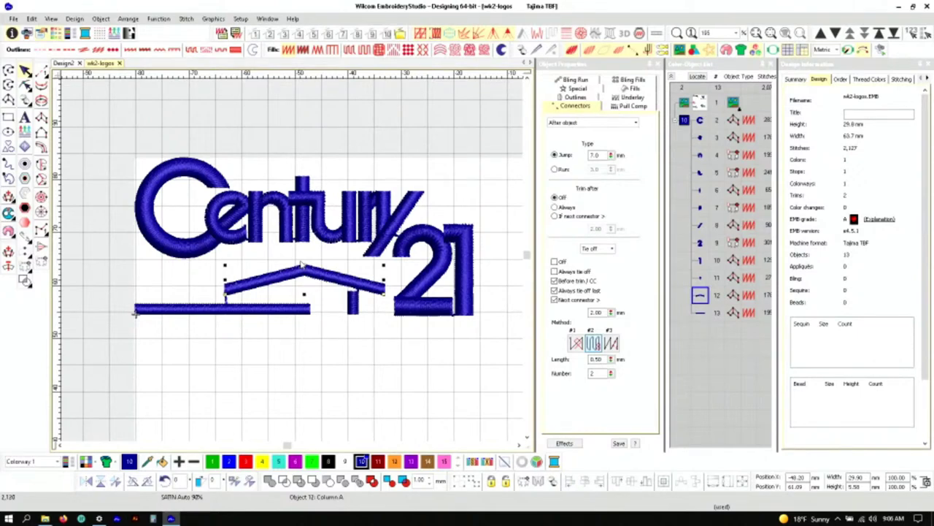
key(t)
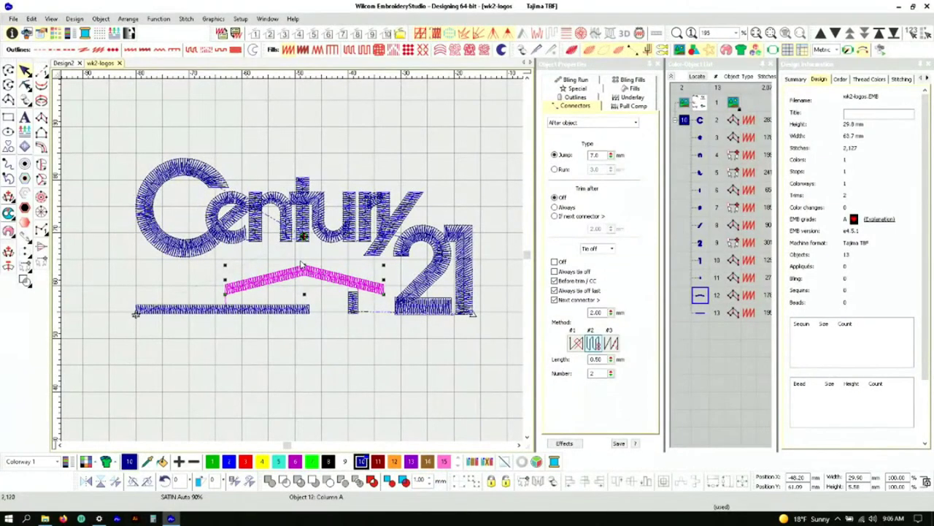
key(ctrl+shift+r)
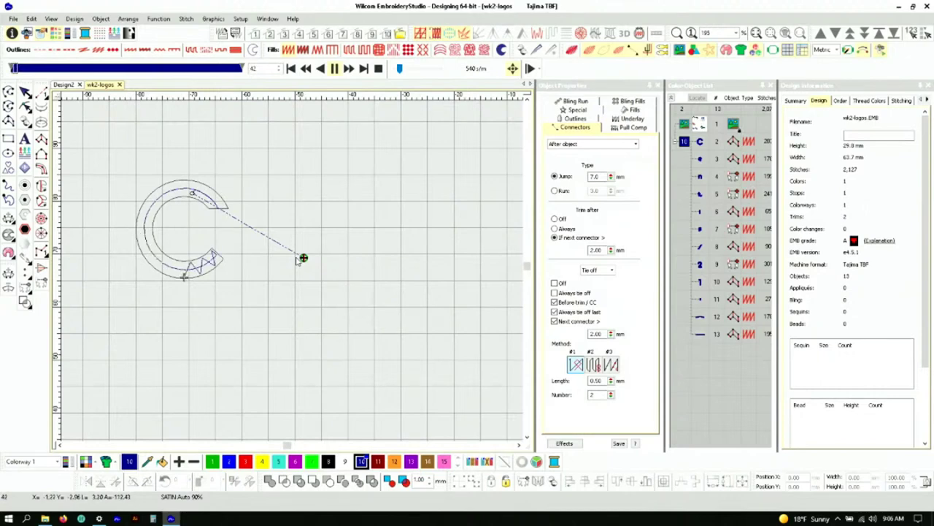
Play the stitch simulation forward through the C, e and n, reaching stitch 640
scroll(300, 257, up, 3)
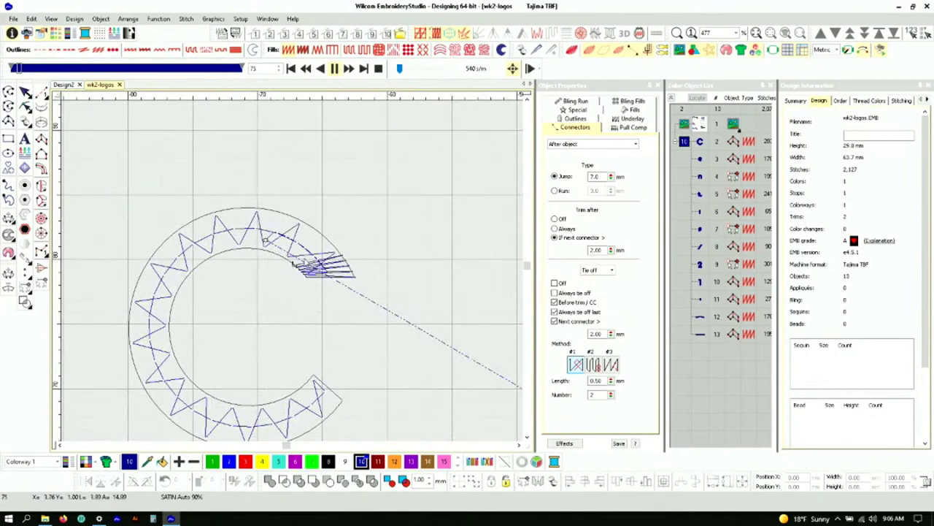
scroll(281, 284, down, 1)
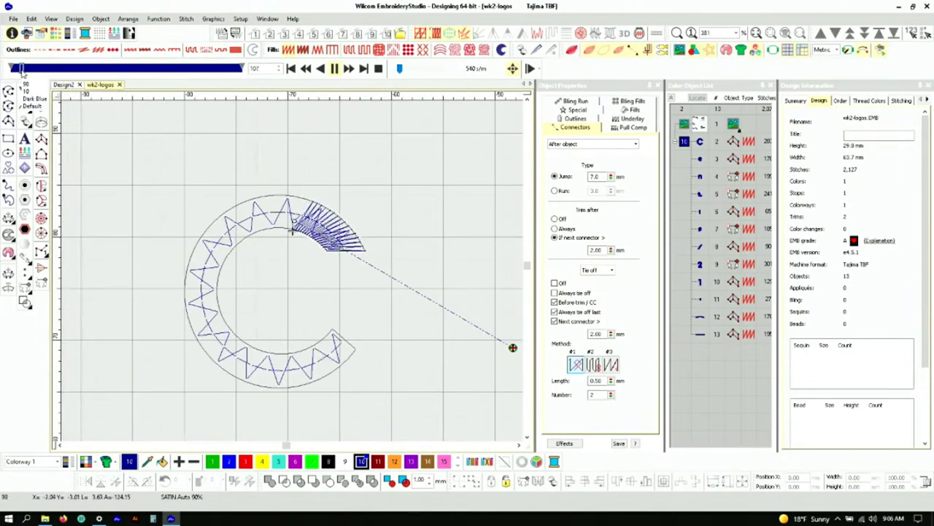
drag(24, 69, 41, 69)
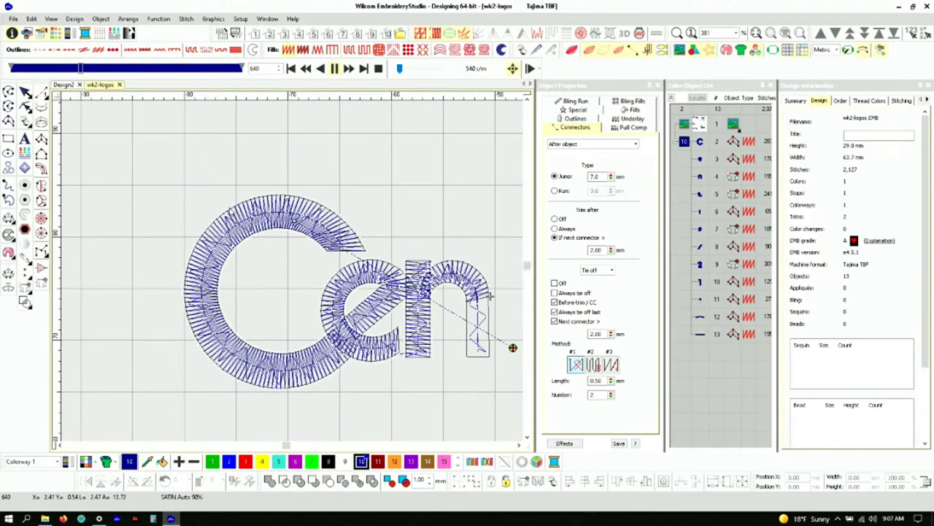
scroll(413, 101, down, 1)
Raise the simulation speed to 1200 stitches per minute and play through the remaining letters
drag(398, 68, 404, 68)
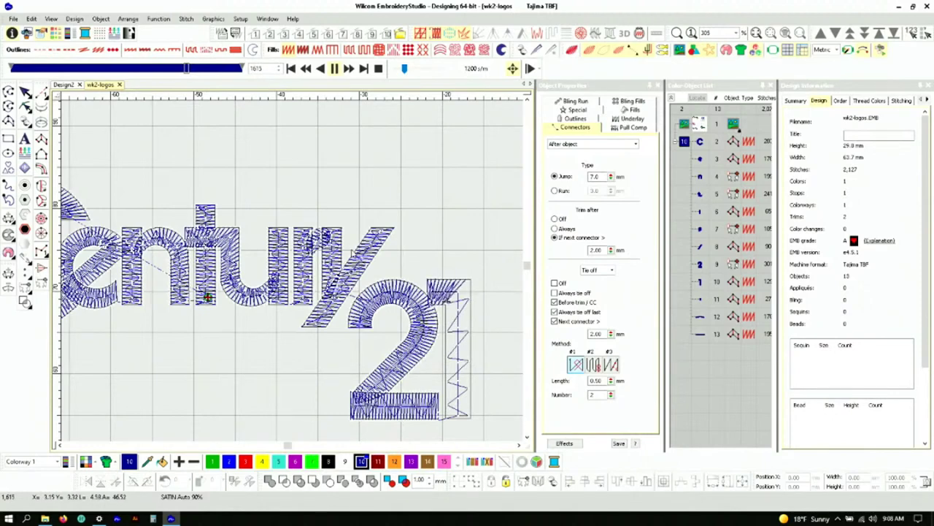
scroll(352, 251, down, 2)
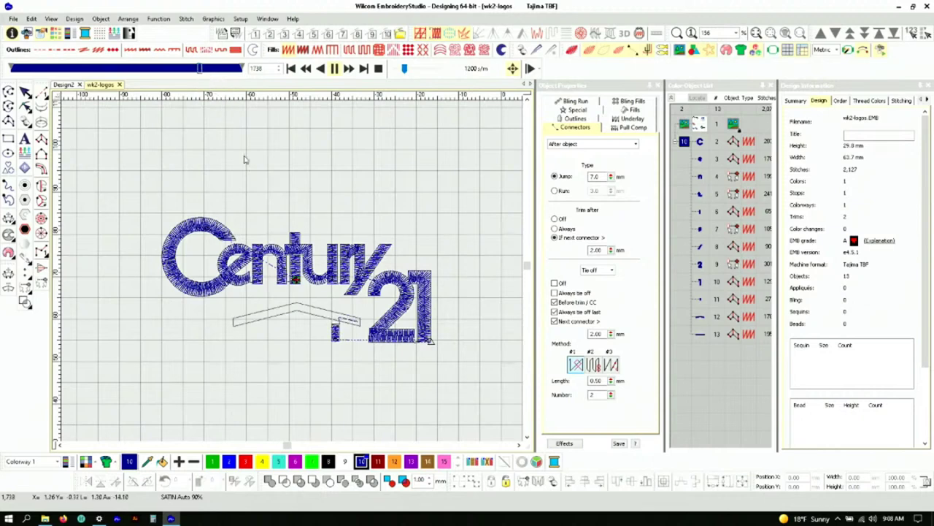
scroll(346, 358, up, 2)
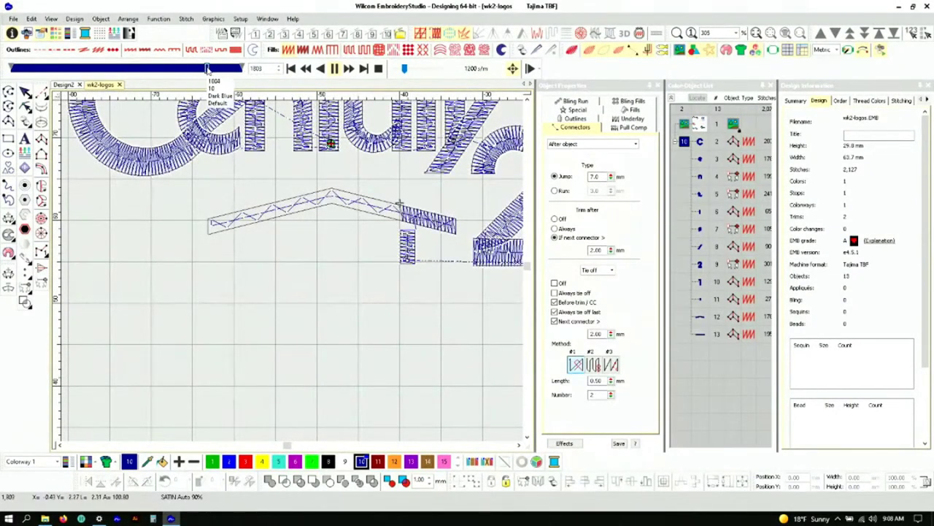
Advance the simulation through the bottom bar and close the Stitch Player
drag(211, 69, 232, 69)
scroll(294, 270, down, 2)
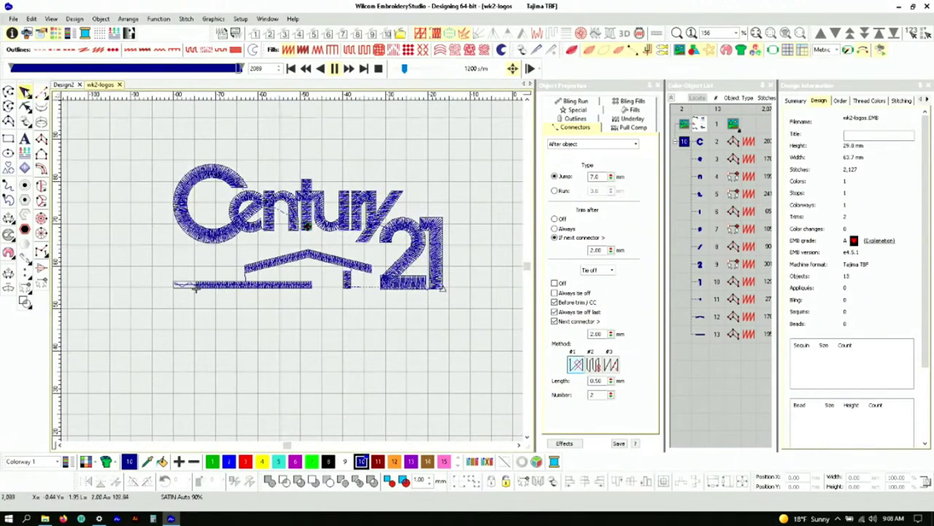
click(25, 92)
scroll(289, 255, down, 1)
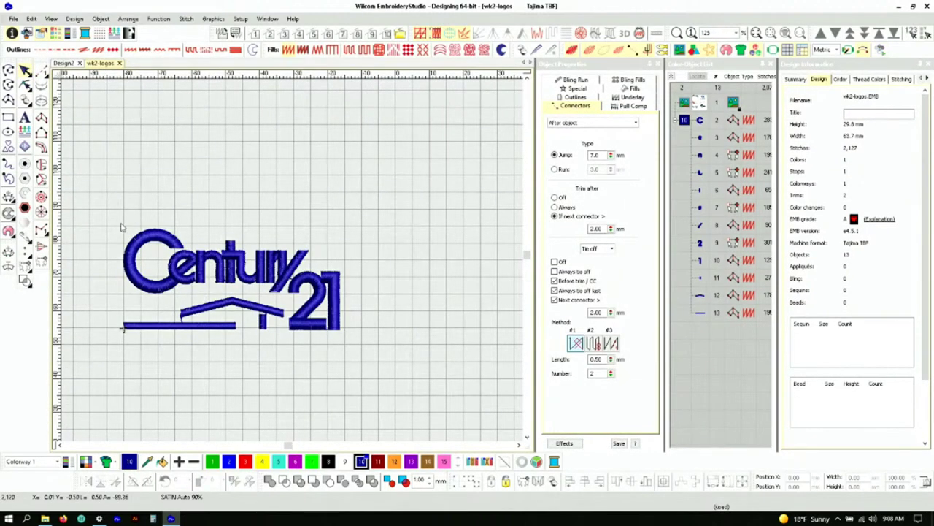
Switch measurements from Metric to U.S. inches and check the logo measures 2.51 in by 1.17 in
click(838, 50)
click(823, 66)
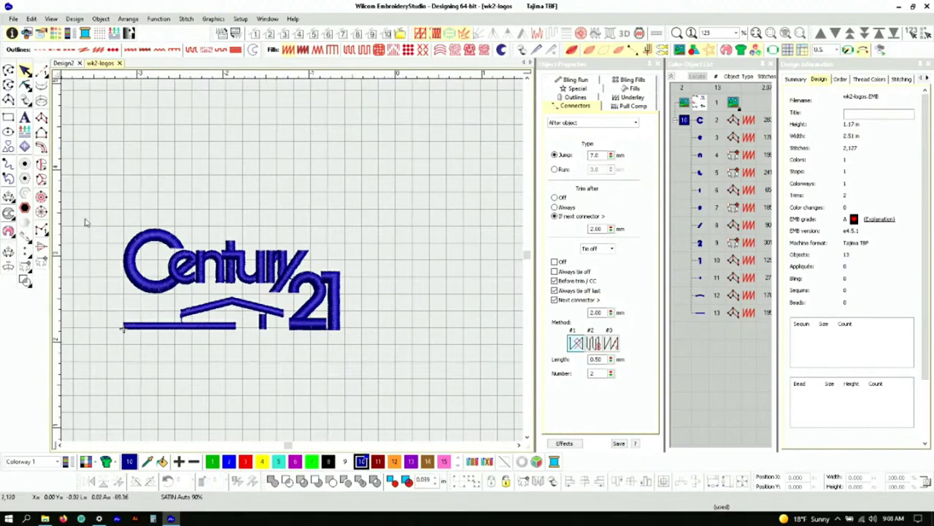
drag(93, 206, 436, 399)
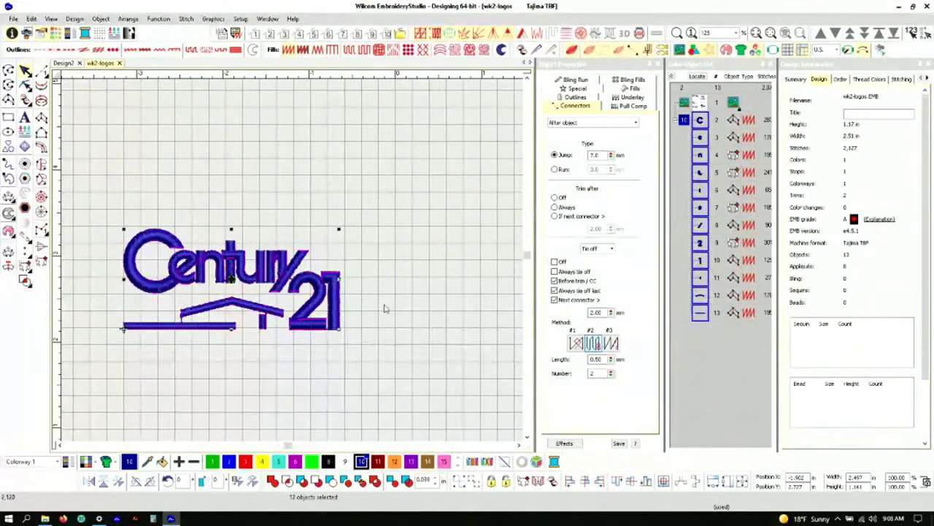
click(397, 258)
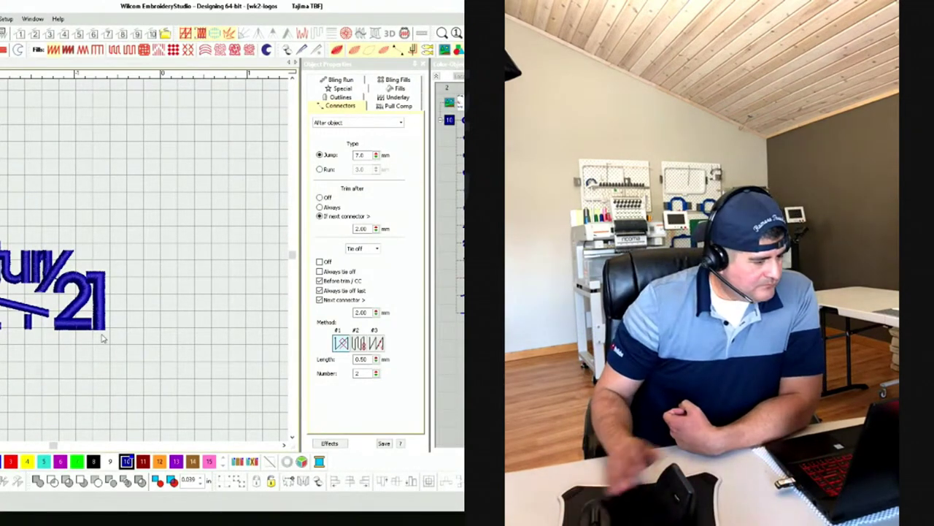
scroll(60, 269, up, 3)
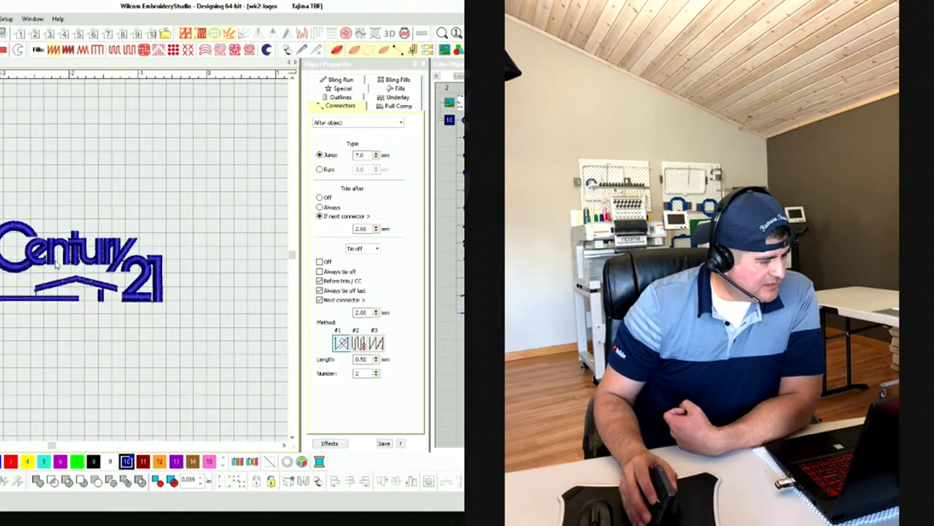
scroll(60, 264, up, 4)
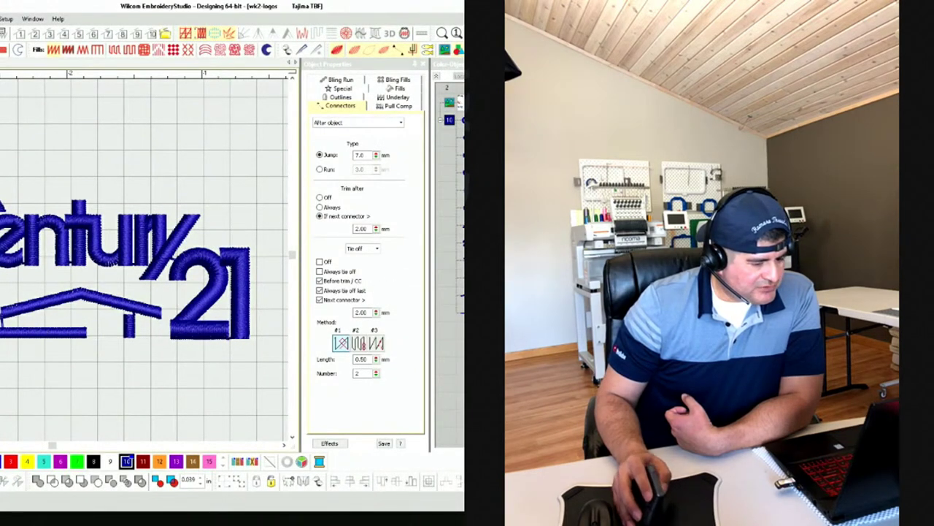
scroll(5, 337, up, 3)
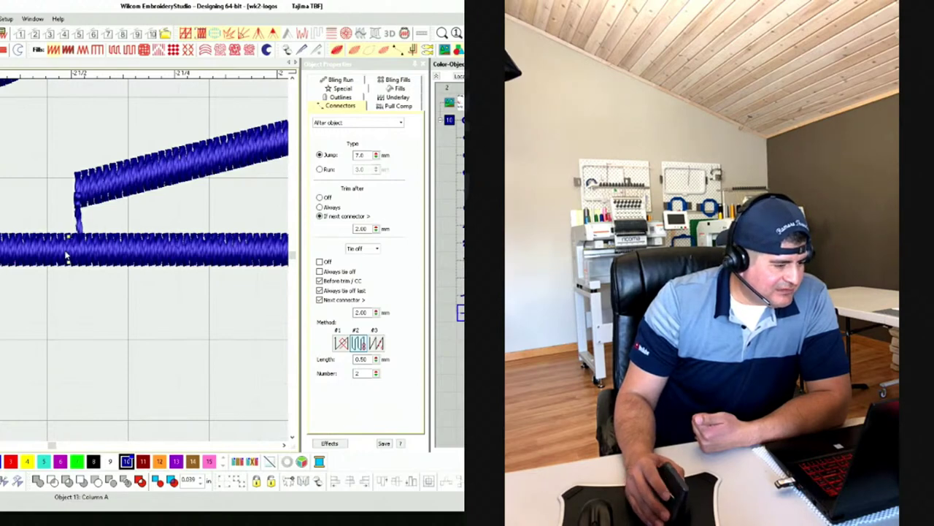
In outline view, set the roof column, object 12, to always tie off with Trim after off
key(shift+Tab)
scroll(44, 252, up, 3)
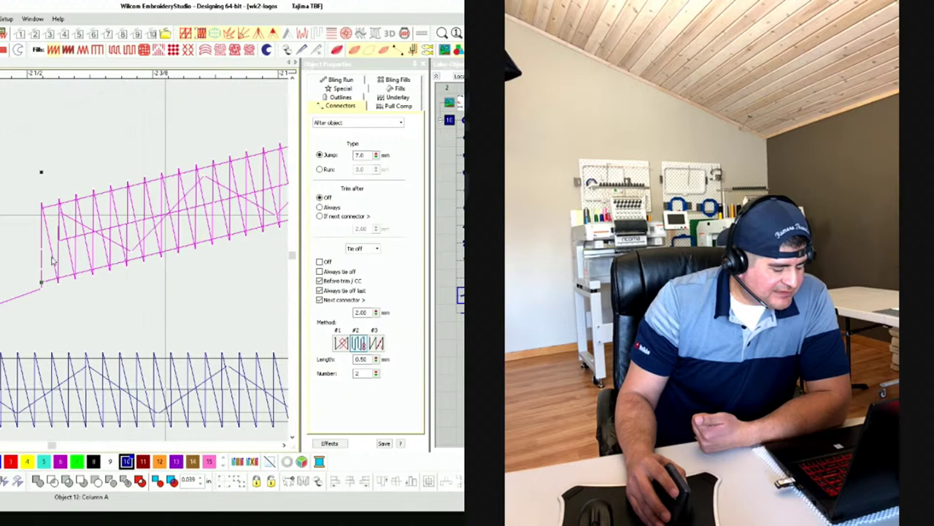
click(319, 271)
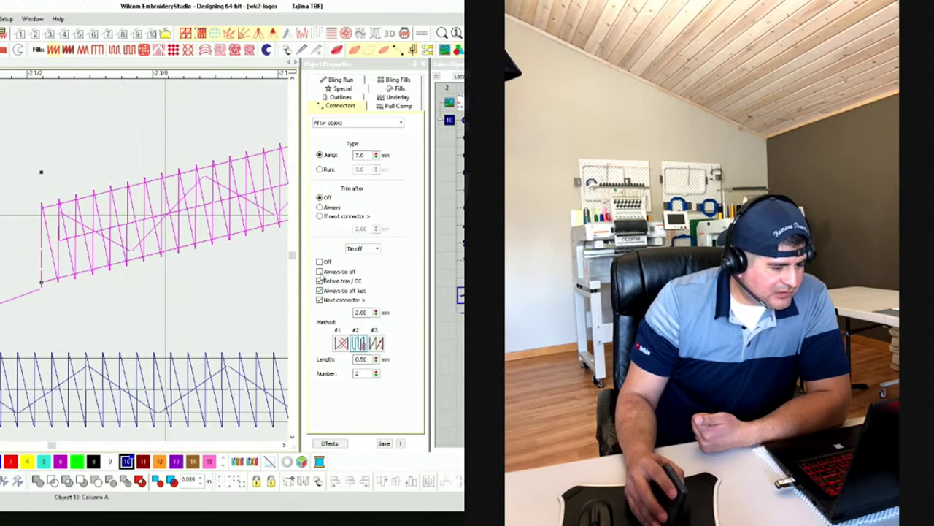
scroll(278, 304, down, 1)
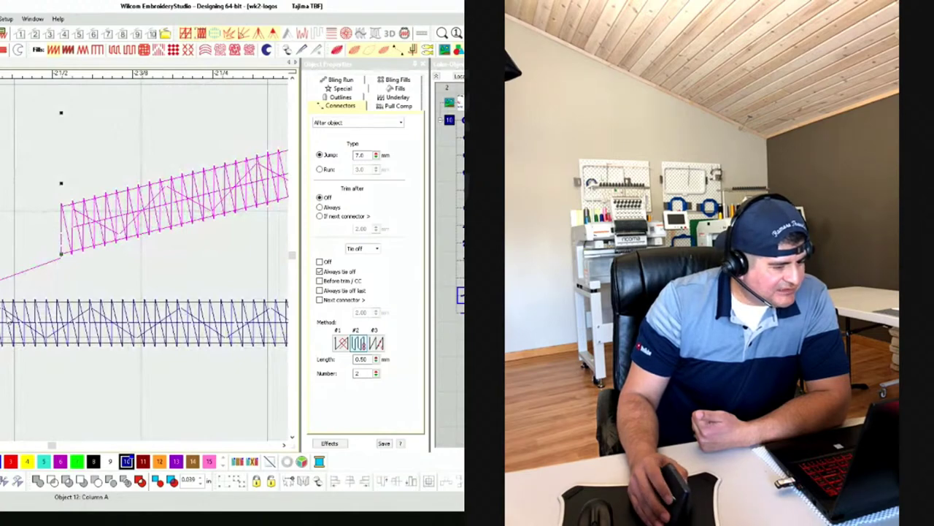
key(Escape)
scroll(61, 274, up, 2)
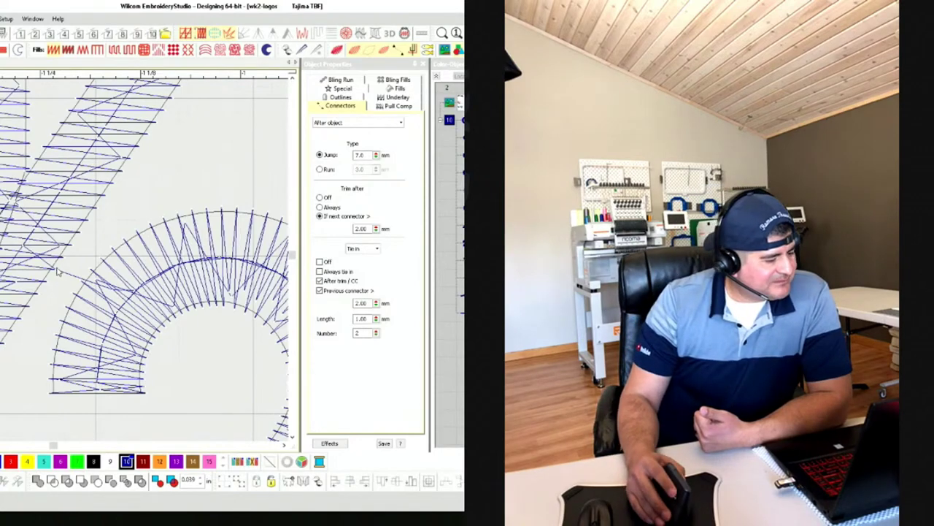
scroll(55, 269, down, 2)
scroll(60, 263, up, 4)
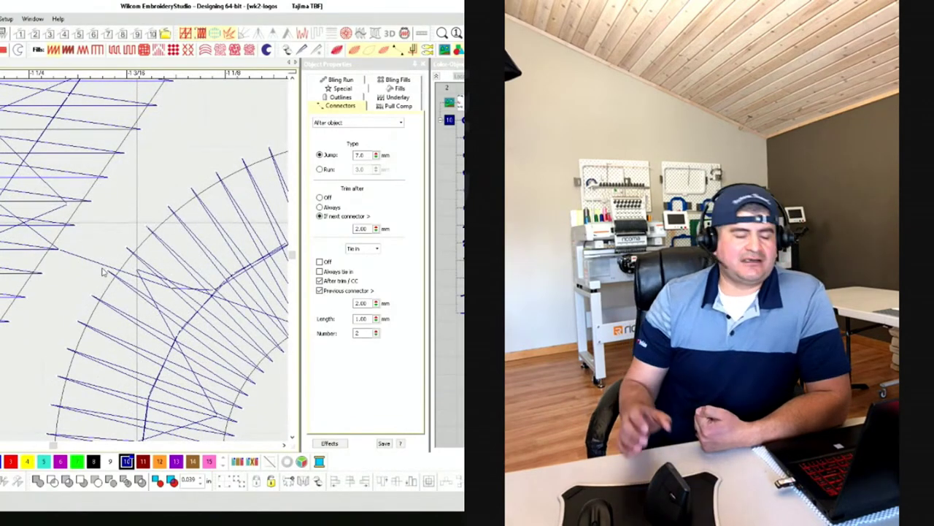
scroll(33, 293, down, 3)
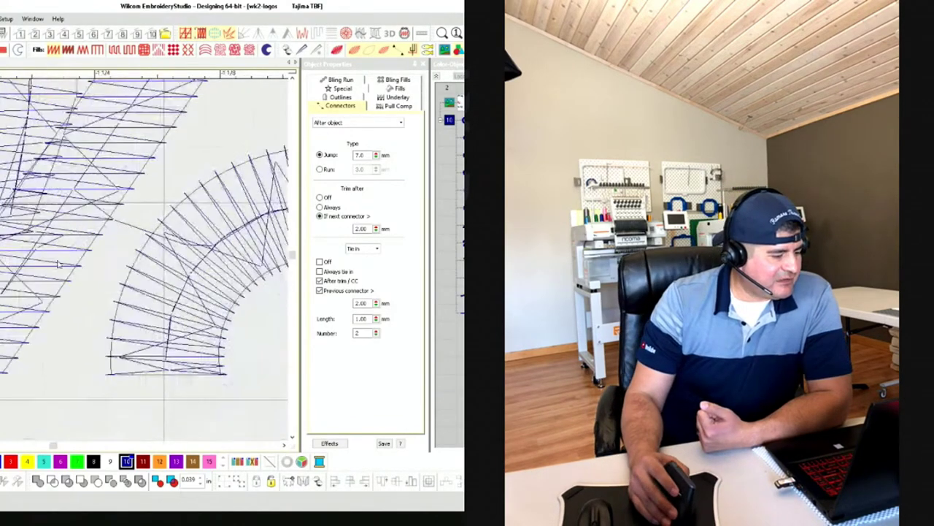
scroll(56, 289, down, 3)
scroll(57, 277, up, 2)
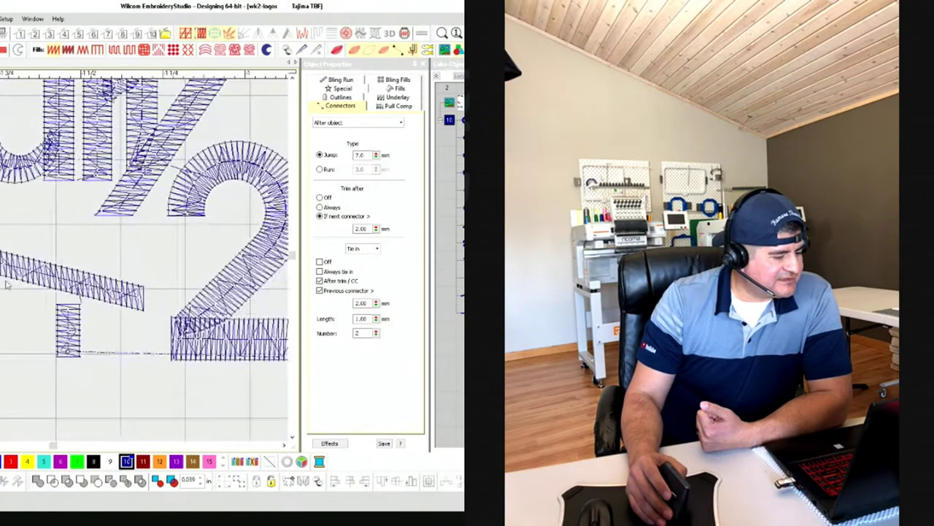
scroll(57, 265, down, 1)
scroll(58, 264, down, 1)
scroll(58, 264, up, 1)
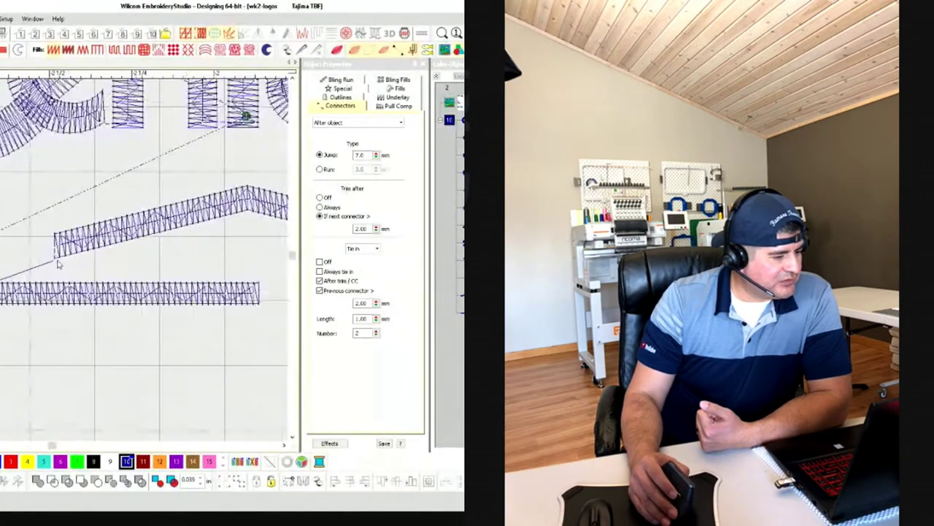
scroll(58, 264, down, 2)
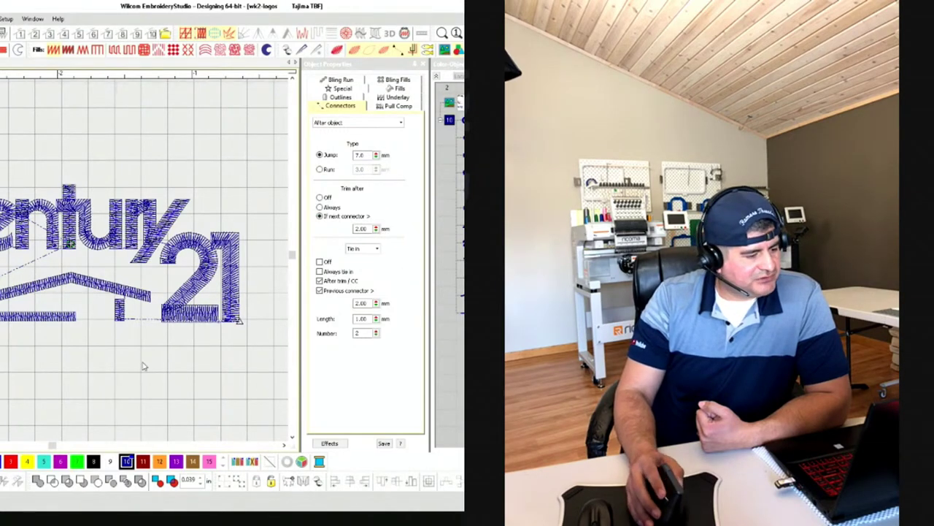
Switch back to the realistic solid stitch view of the logo
key(t)
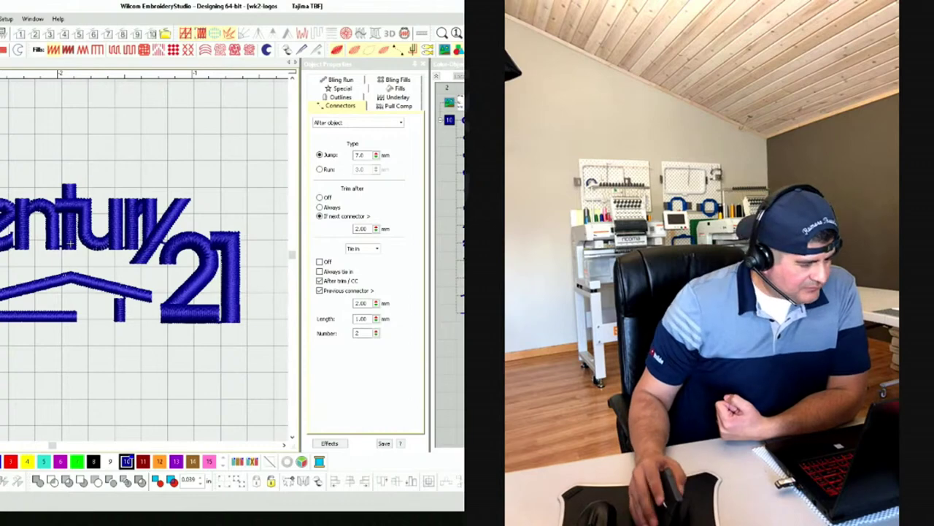
Zoom out and then back in on the Century 21 design
scroll(58, 266, down, 2)
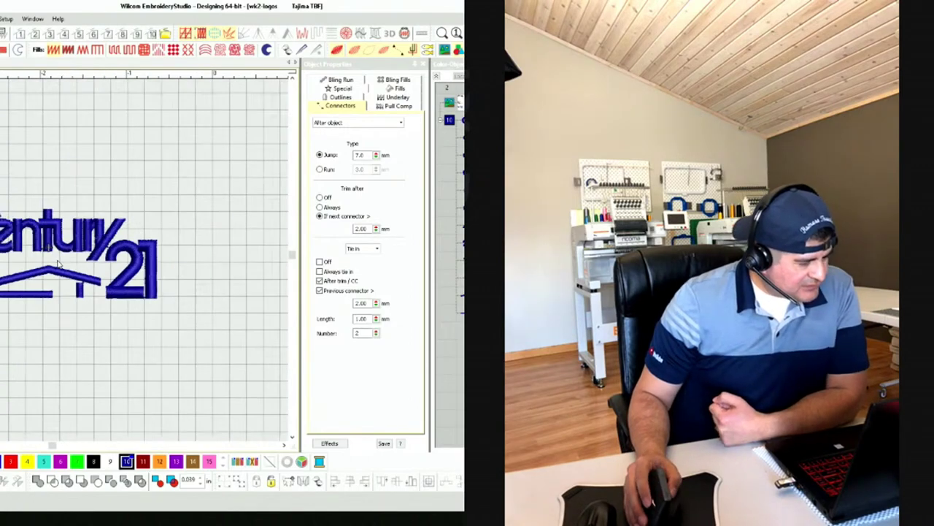
scroll(57, 262, down, 2)
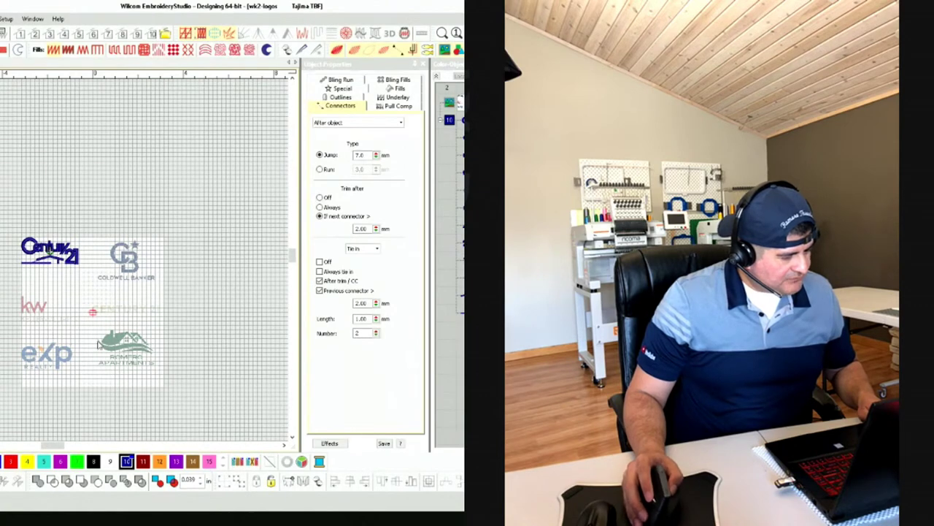
scroll(30, 245, up, 3)
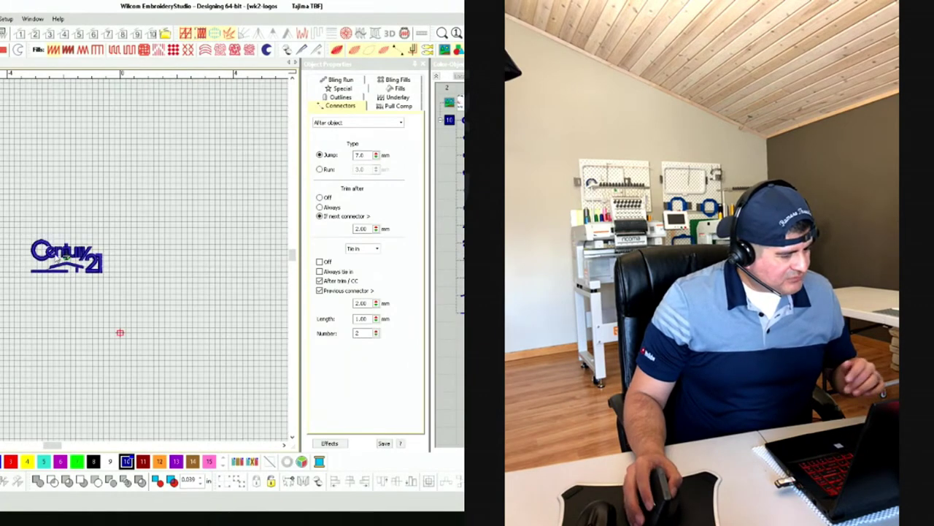
scroll(62, 267, up, 1)
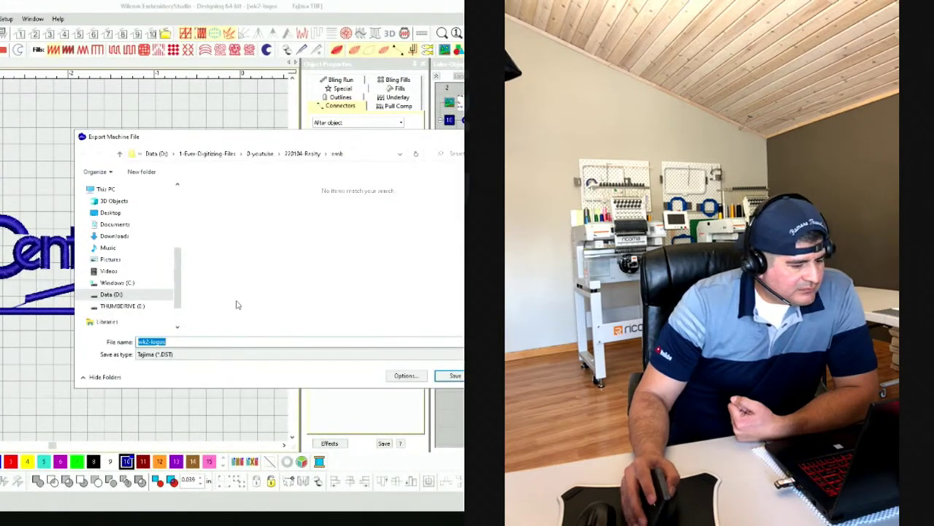
Save the Tajima DST file to THUMBDRIVE (E:) as '99-wk2-logos'
click(118, 306)
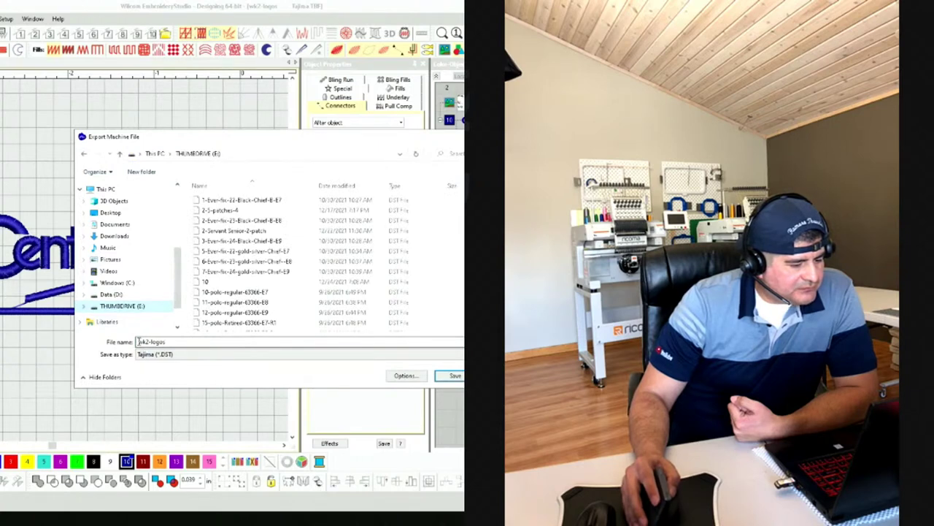
double_click(139, 341)
text(99-)
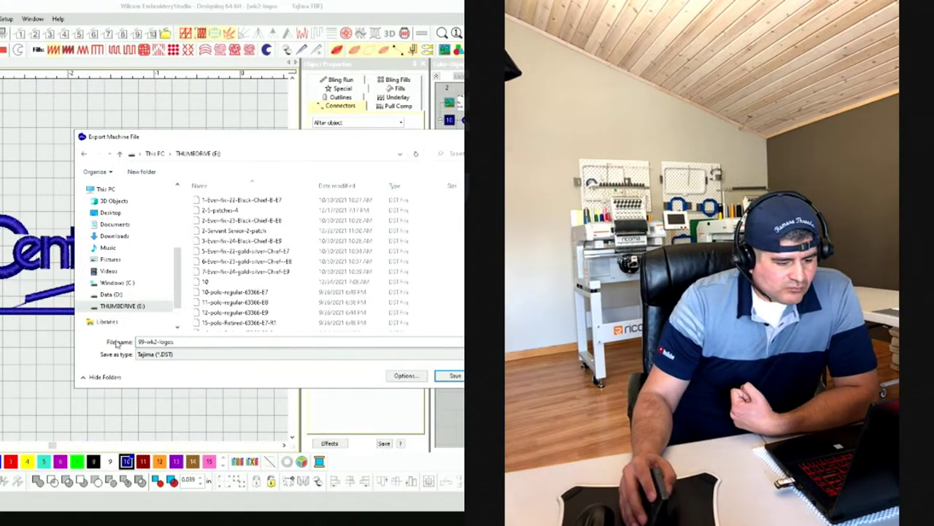
click(453, 376)
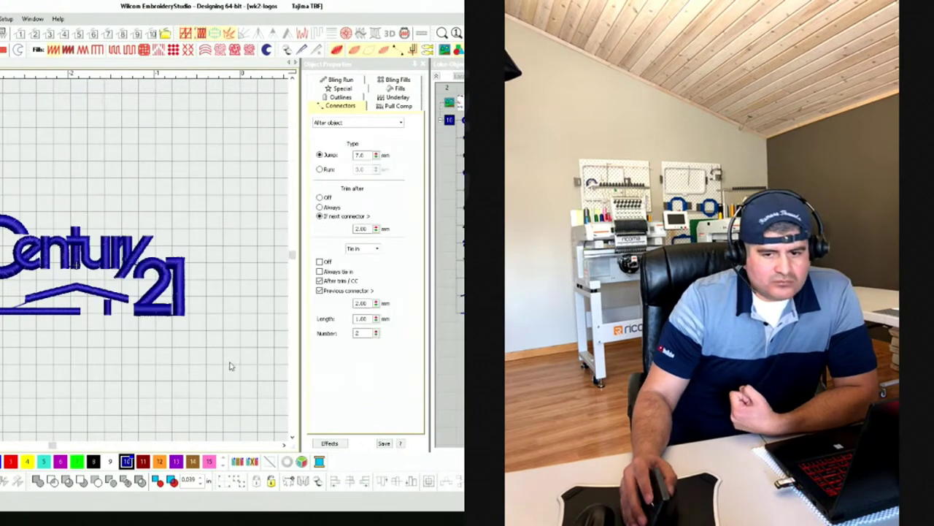